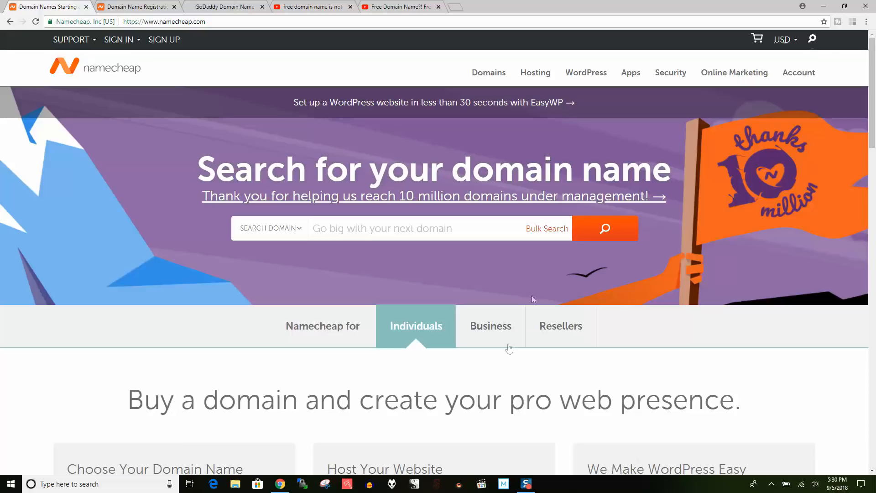
# - Glance at GoDaddy, enter whateverwebsite.com in Namecheap's search, then return to thesuperawesomeblog.com results
pyautogui.click(243, 5)
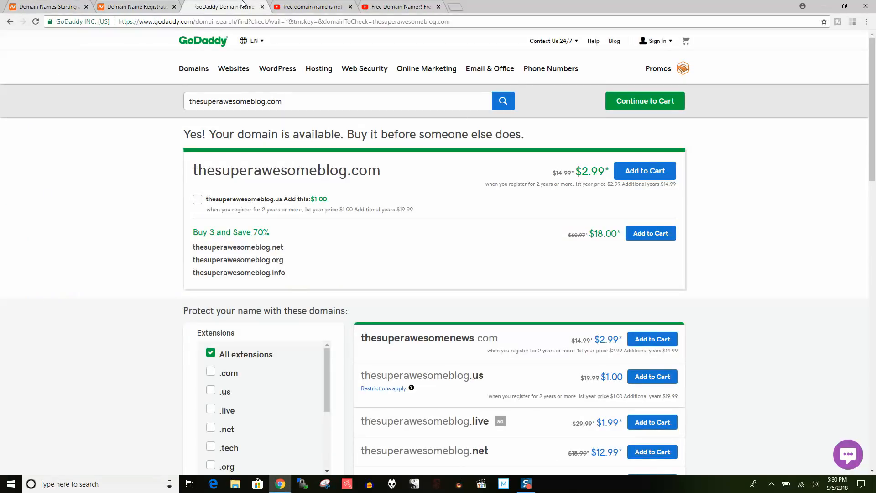
pyautogui.click(77, 6)
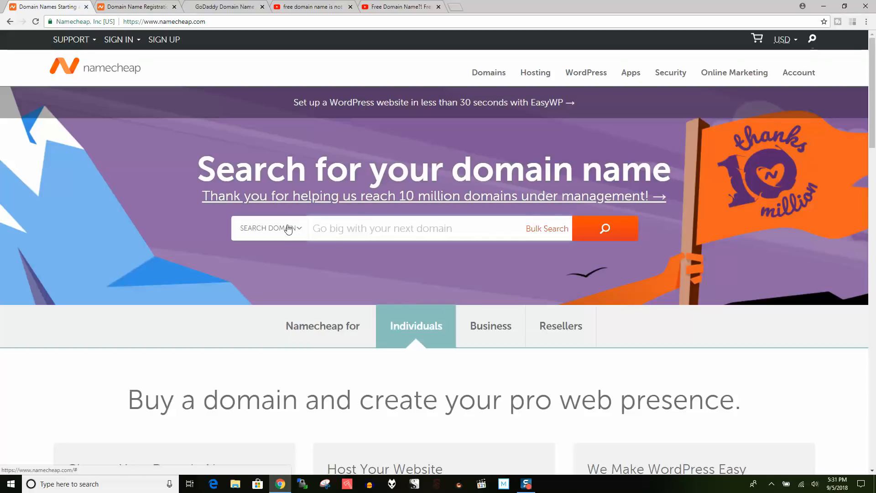
pyautogui.write('whatev')
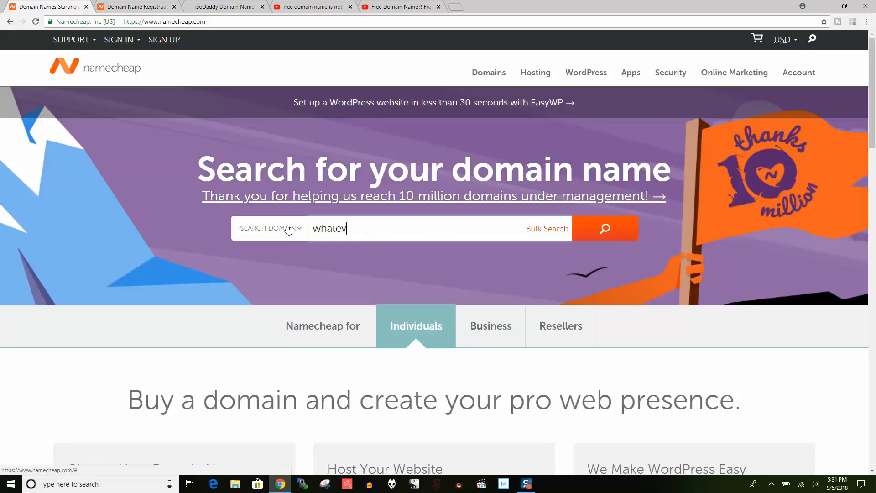
pyautogui.write('erwebsite.com')
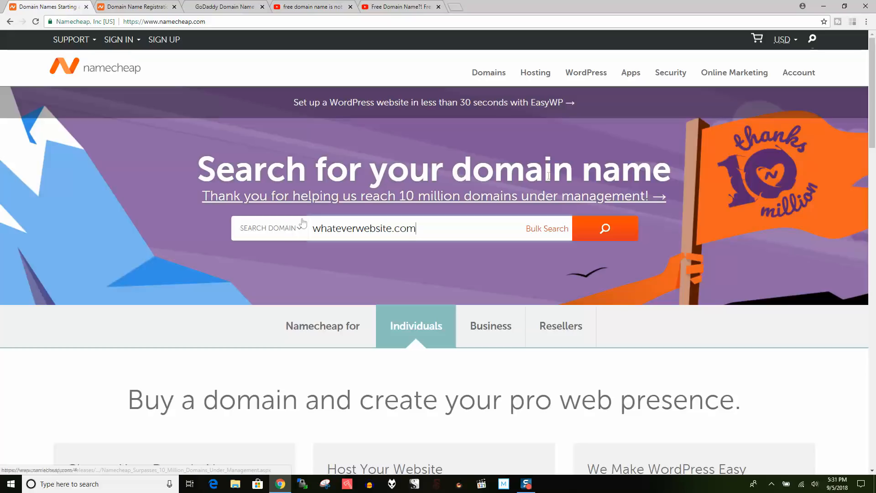
pyautogui.click(130, 4)
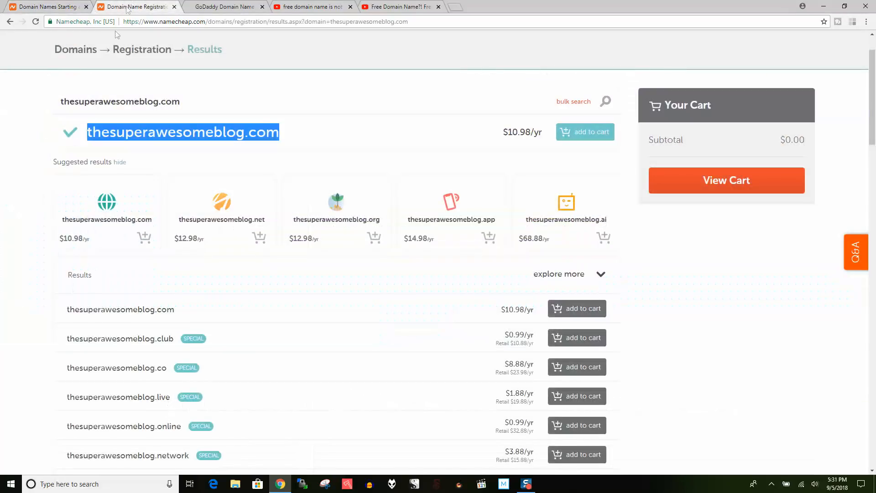
# - Highlight Namecheap's $10.98/yr price for thesuperawesomeblog.com, then switch to GoDaddy's results to compare
pyautogui.scroll(1, 289, 131)
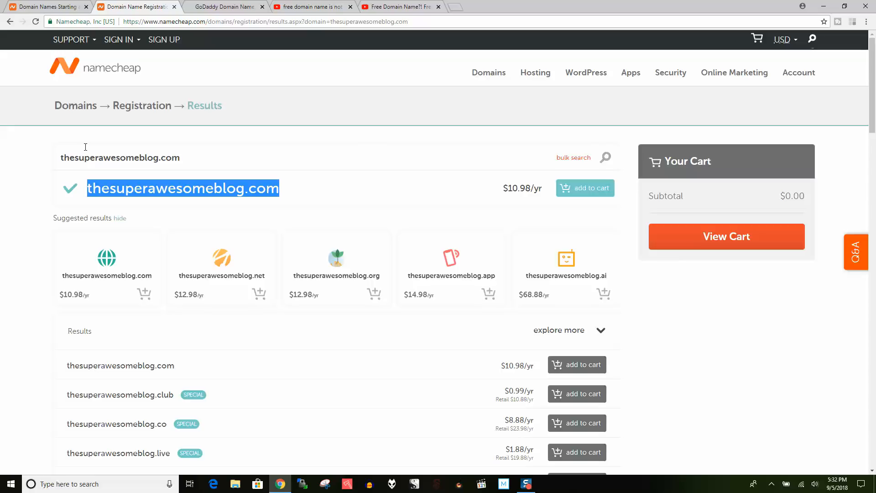
pyautogui.moveTo(541, 189); pyautogui.dragTo(506, 189)
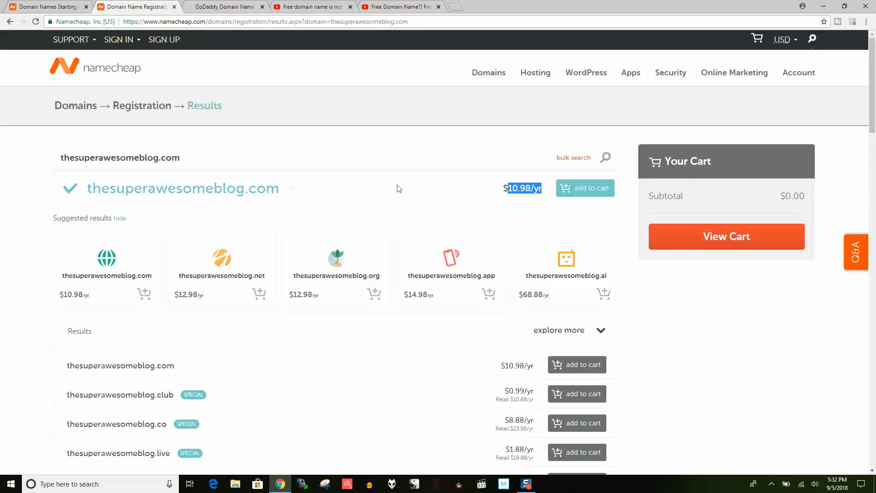
pyautogui.click(118, 40)
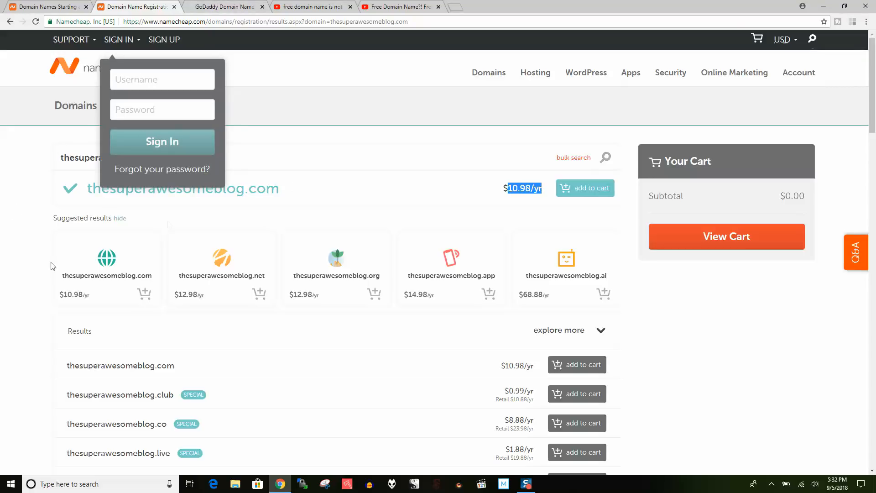
pyautogui.click(191, 184)
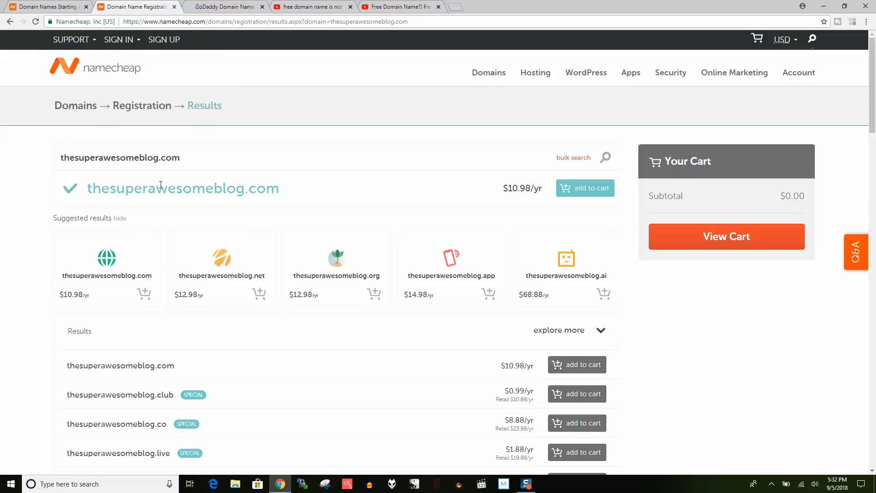
pyautogui.moveTo(502, 188); pyautogui.dragTo(528, 189)
pyautogui.click(224, 6)
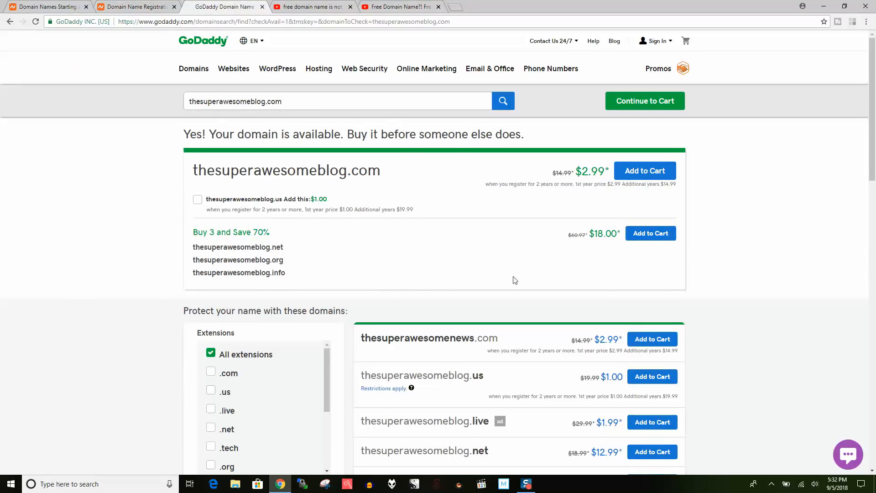
# - Highlight GoDaddy's $2.99 first-year price, then go back to Namecheap's $10.98/yr results
pyautogui.moveTo(618, 342); pyautogui.dragTo(699, 350)
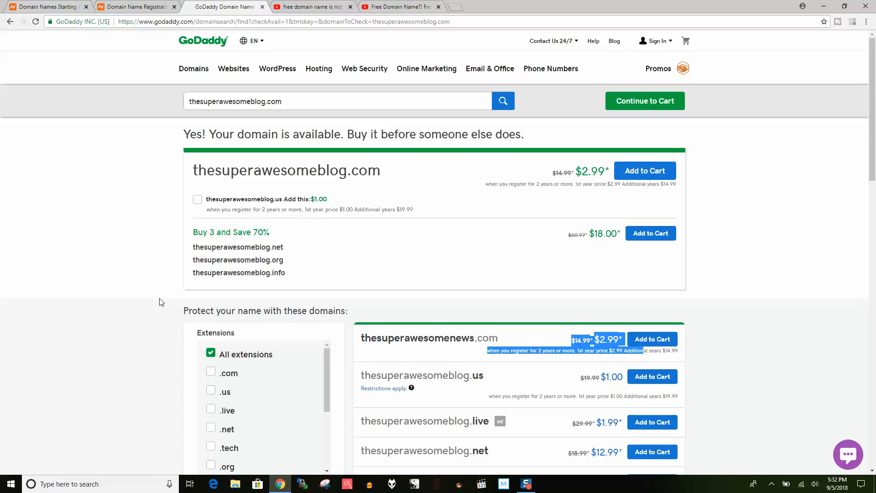
pyautogui.click(124, 6)
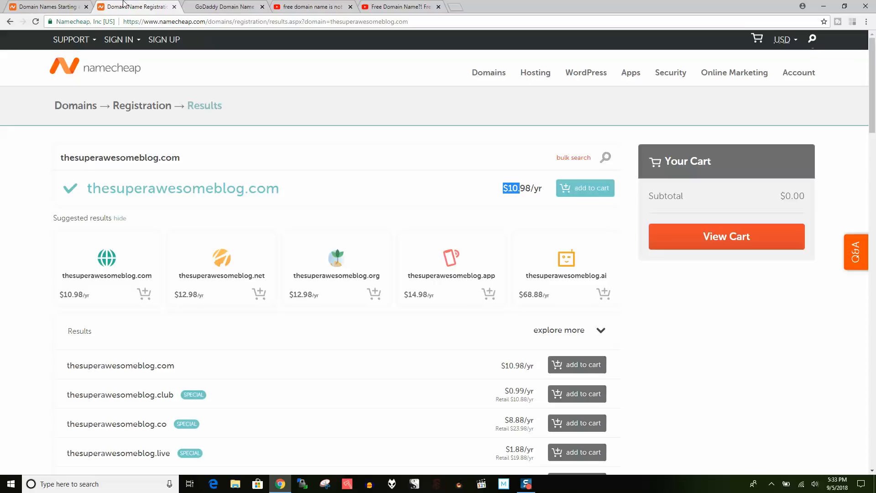
# - Show YouTube results for 'free domain name is not free', then return to Namecheap's domain search
pyautogui.click(294, 5)
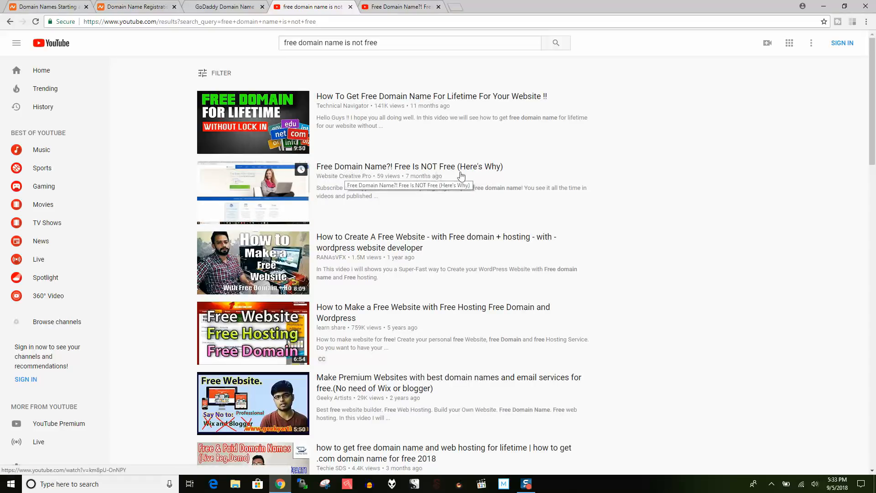
pyautogui.click(43, 4)
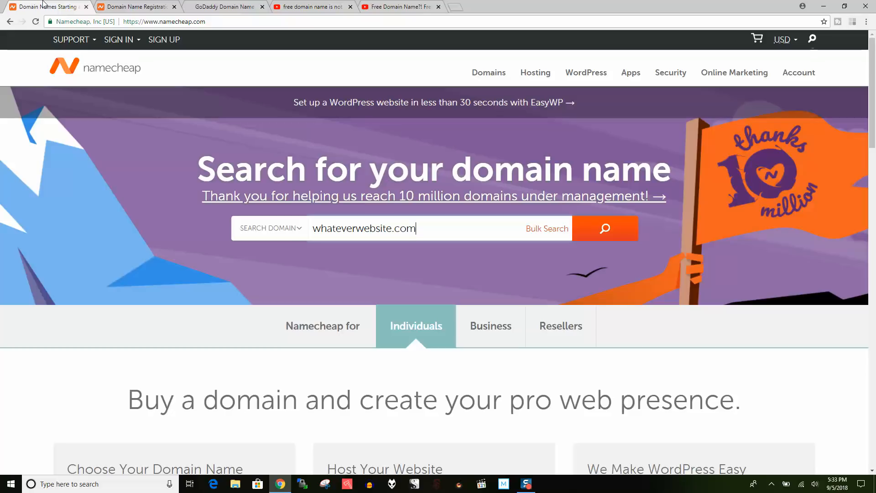
# - Add thesuperawesomeblog.com to the Namecheap cart and view the cart's $11.16 subtotal
pyautogui.click(128, 4)
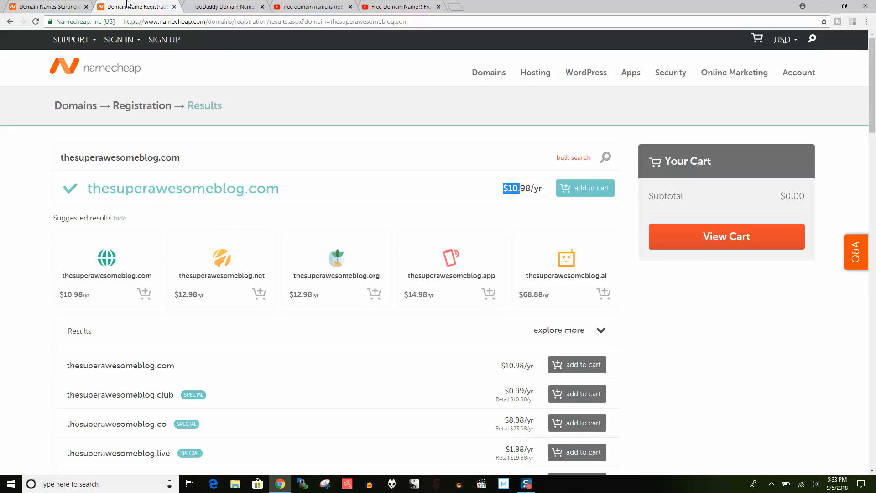
pyautogui.click(118, 39)
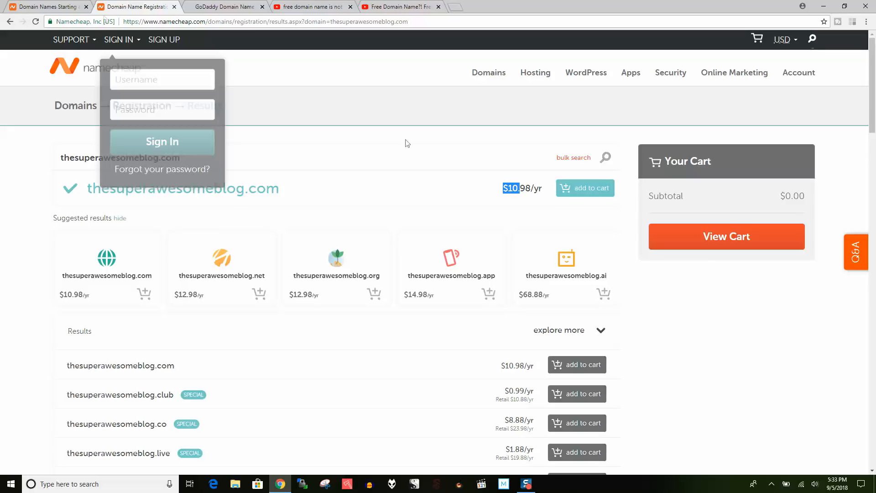
pyautogui.click(338, 146)
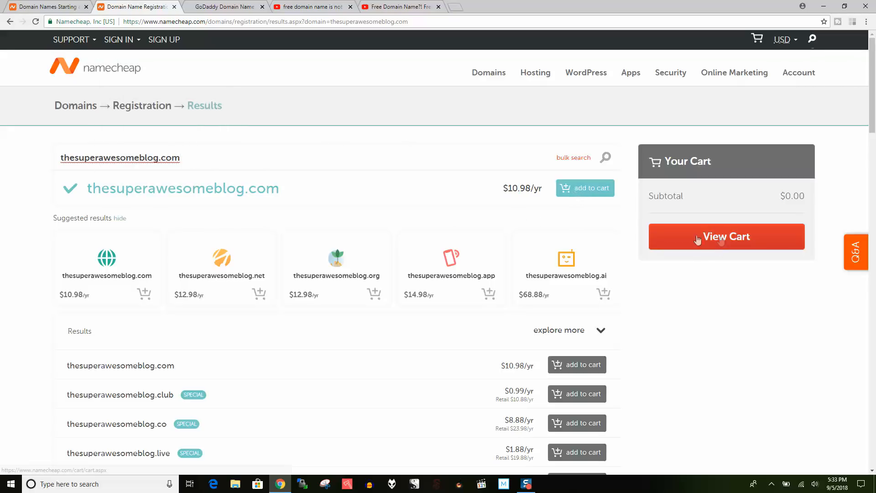
pyautogui.click(588, 193)
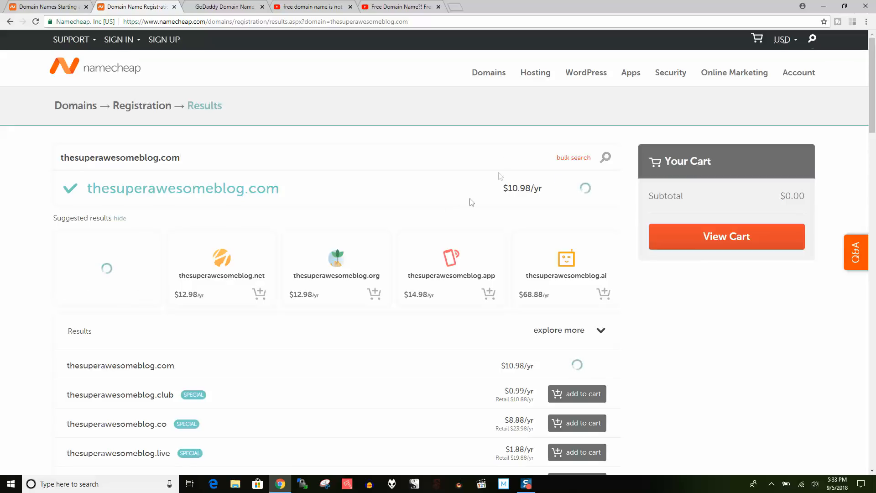
pyautogui.click(752, 308)
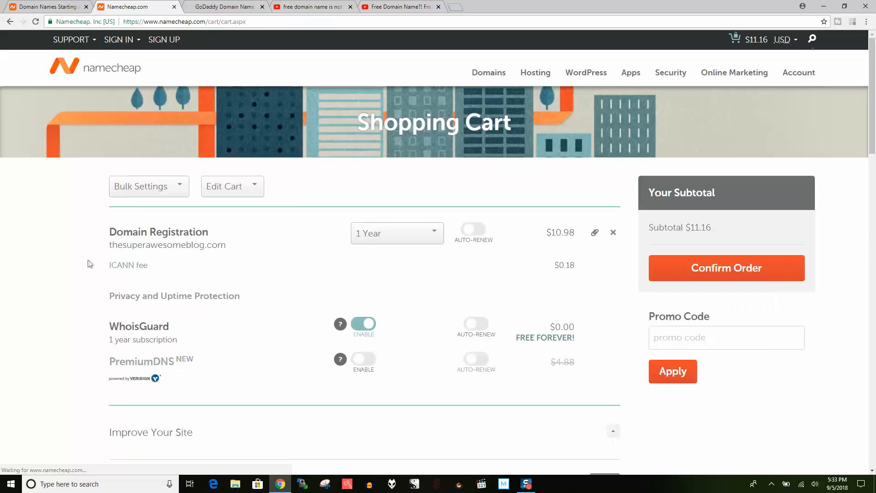
# - Keep the 1 Year registration and turn off WhoisGuard privacy protection for the domain
pyautogui.click(399, 238)
pyautogui.click(56, 269)
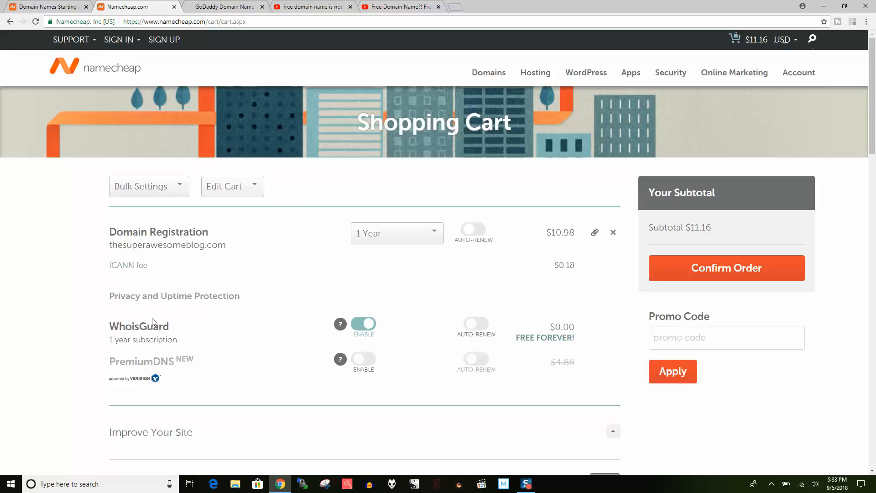
pyautogui.click(368, 325)
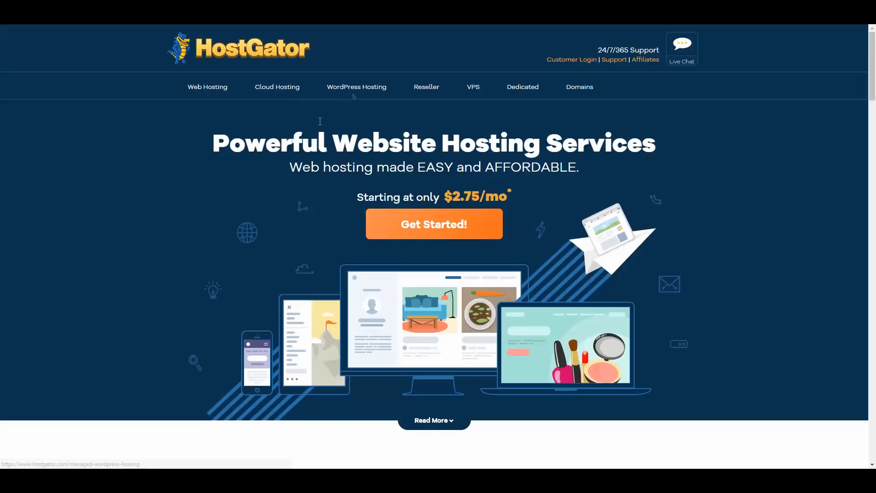
# - Open HostGator's Web Hosting plans page and highlight the Business Plan heading
pyautogui.rightClick(206, 92)
pyautogui.click(214, 94)
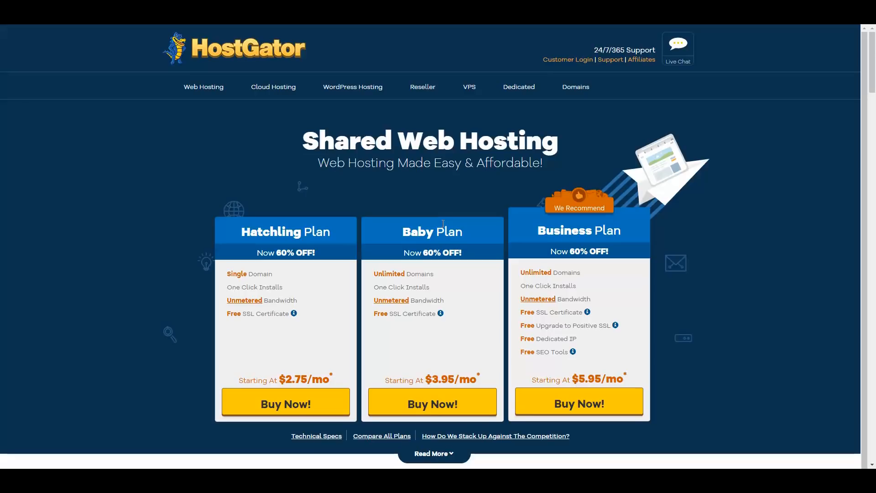
pyautogui.moveTo(625, 232); pyautogui.dragTo(548, 232)
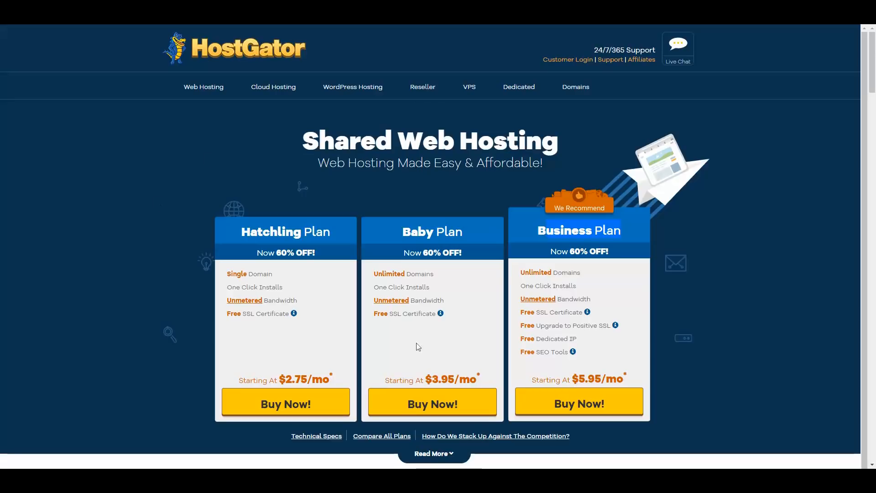
# - Start the Baby Plan order and search 'noooooooo'; .com is taken, .net available at $12.95/yr
pyautogui.click(439, 406)
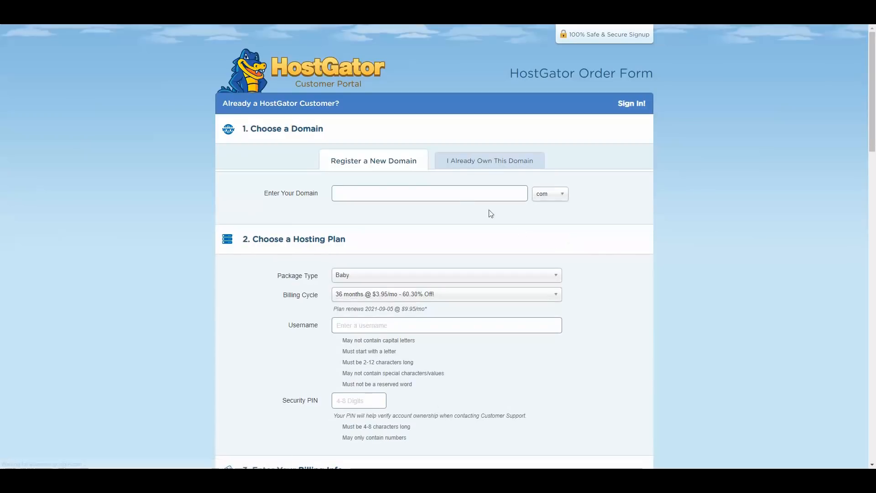
pyautogui.click(376, 191)
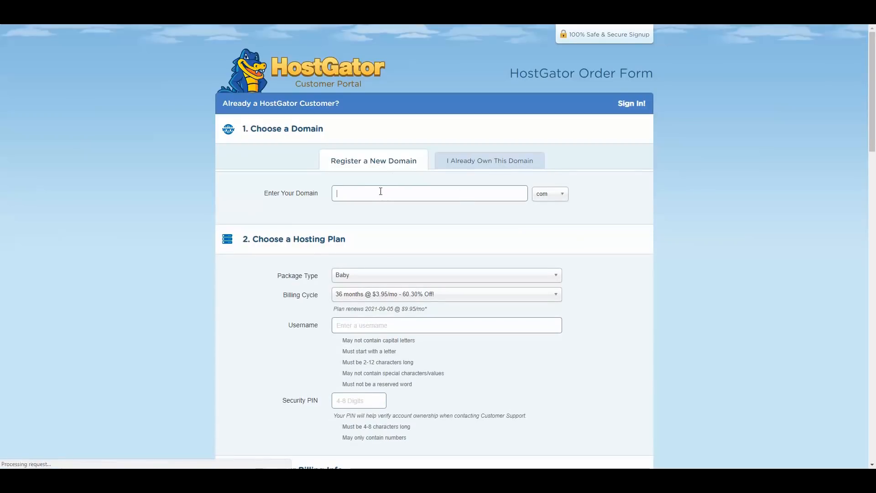
pyautogui.write('noooooooo')
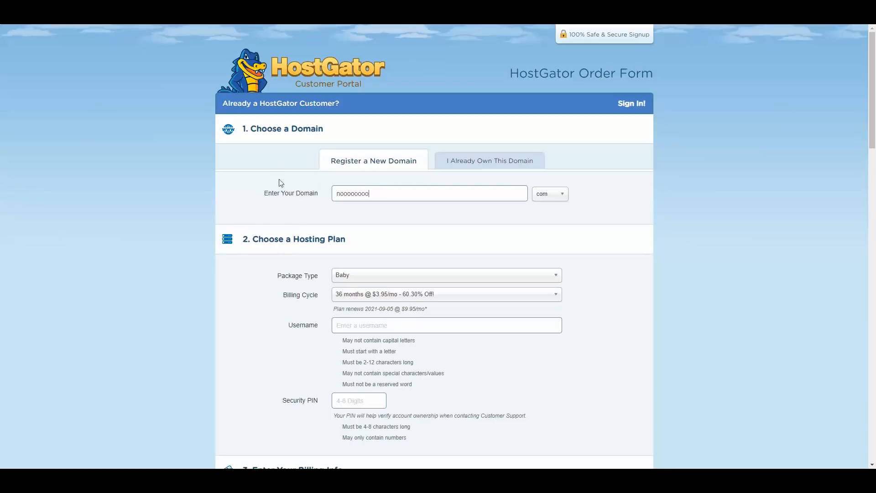
pyautogui.click(264, 160)
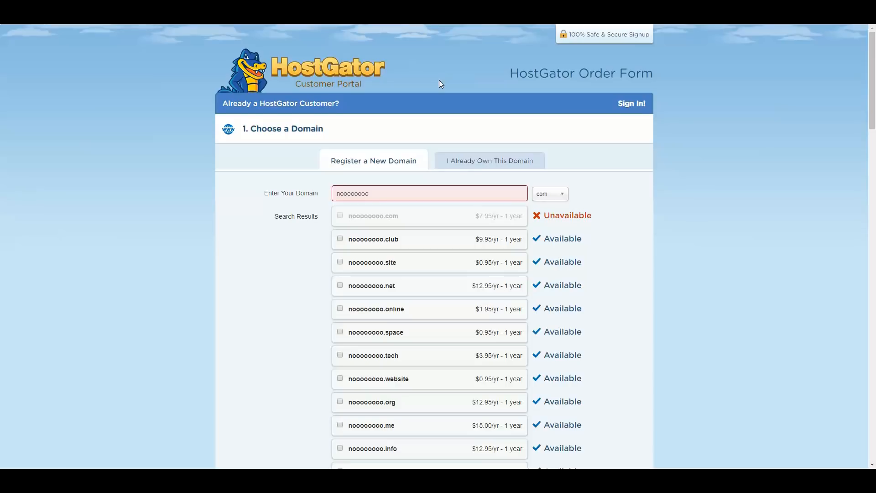
# - Mark noooooooo.com as already owned so it becomes the order's primary domain
pyautogui.click(468, 161)
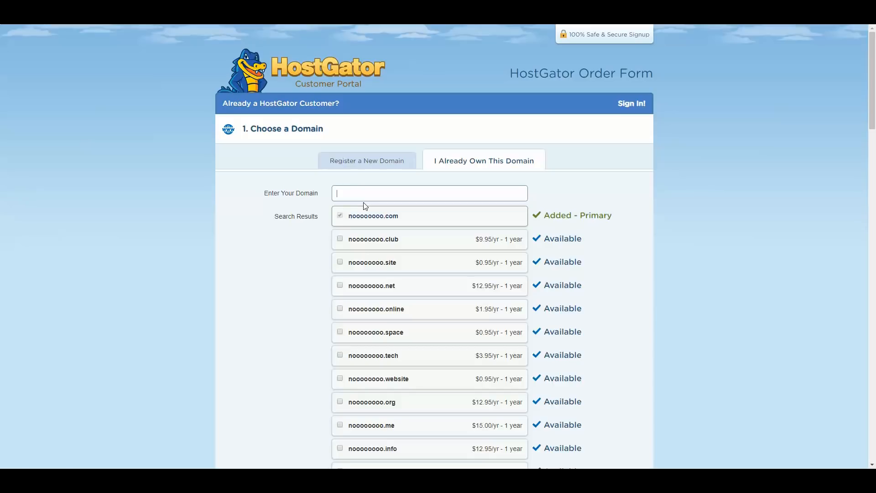
pyautogui.moveTo(320, 194); pyautogui.dragTo(273, 198)
pyautogui.click(221, 213)
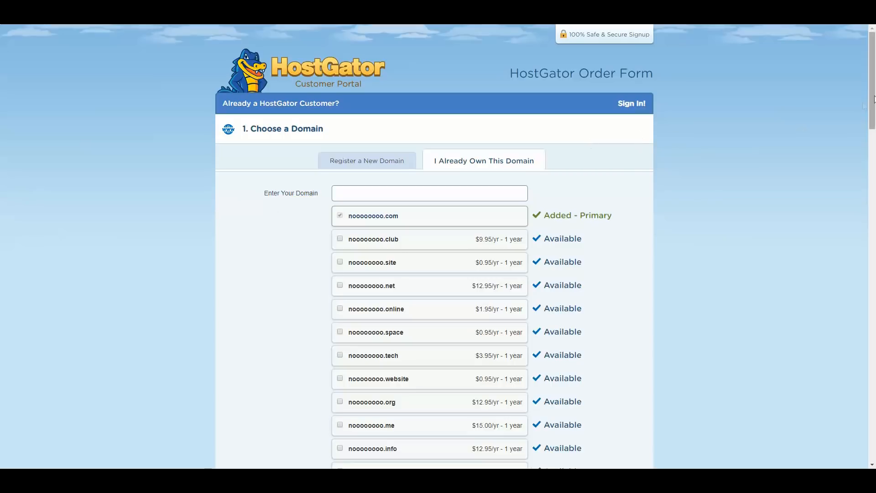
# - Change the Baby plan billing cycle from 36 months to 1 month at $11.95/mo
pyautogui.scroll(-6, 874, 99)
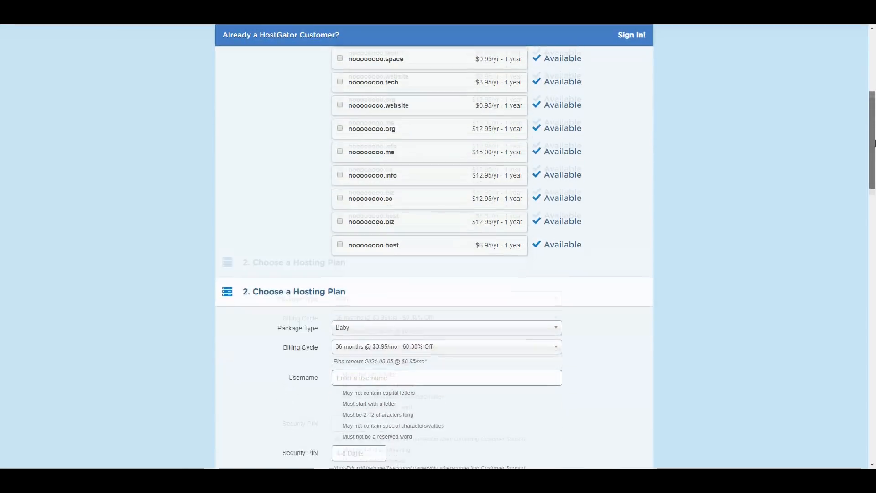
pyautogui.scroll(-3, 874, 143)
pyautogui.click(525, 196)
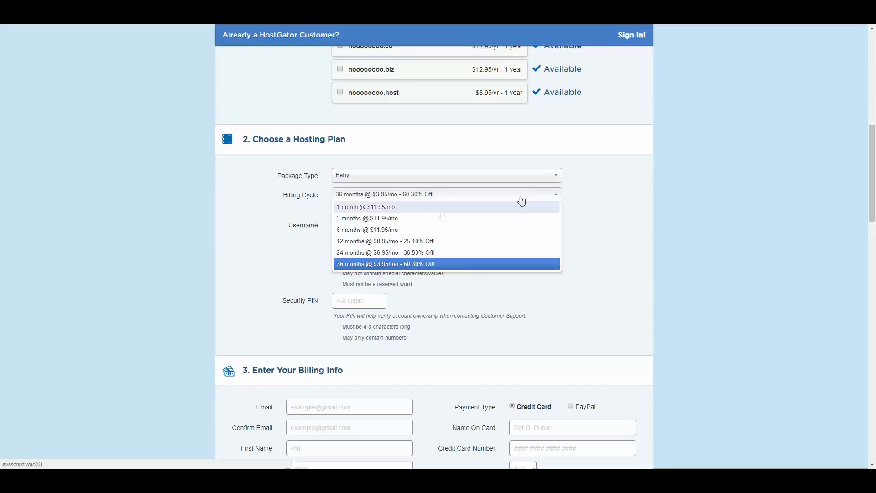
pyautogui.click(428, 207)
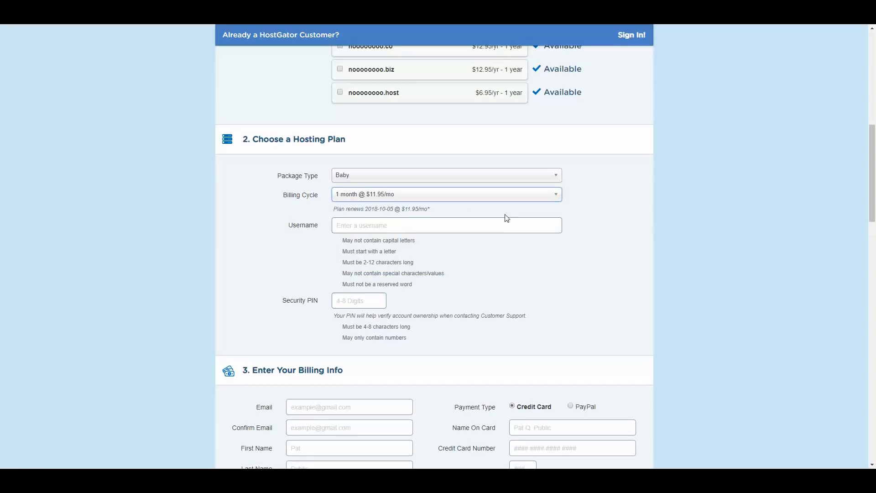
pyautogui.click(520, 197)
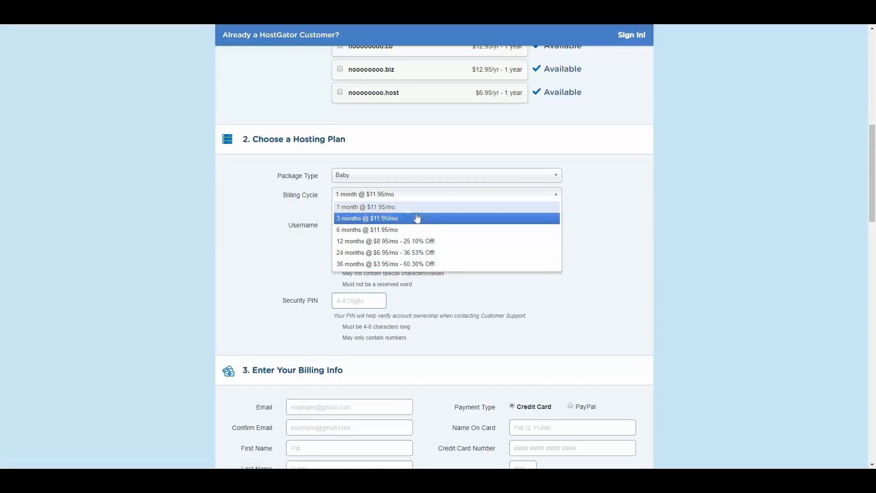
pyautogui.click(408, 208)
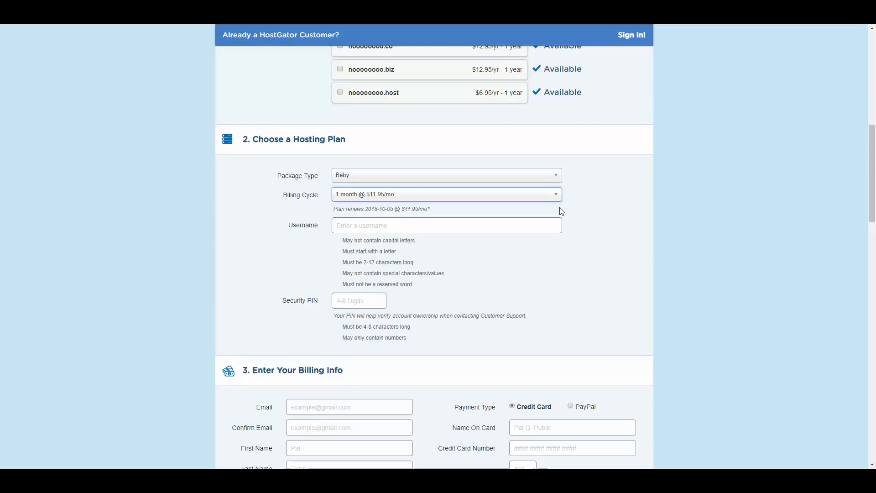
# - Remove the SiteLock monitoring and CodeGuard backup add-ons from the HostGator order
pyautogui.scroll(-5, 628, 165)
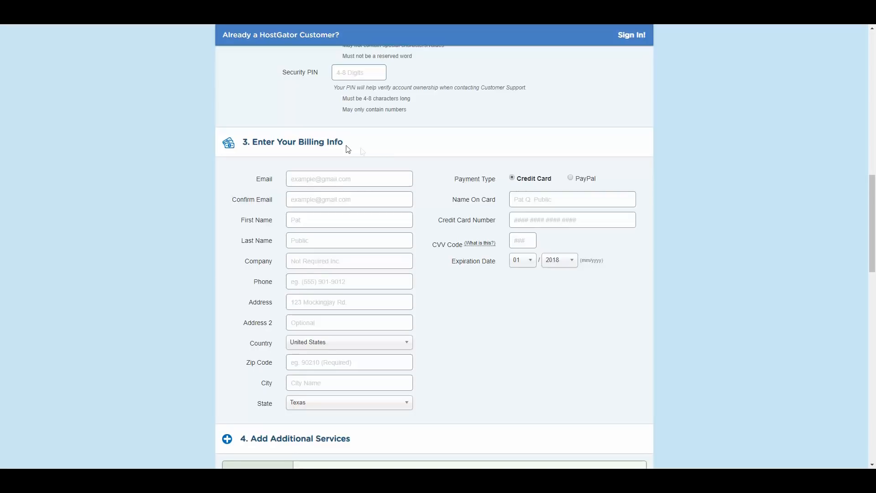
pyautogui.moveTo(264, 143); pyautogui.dragTo(331, 144)
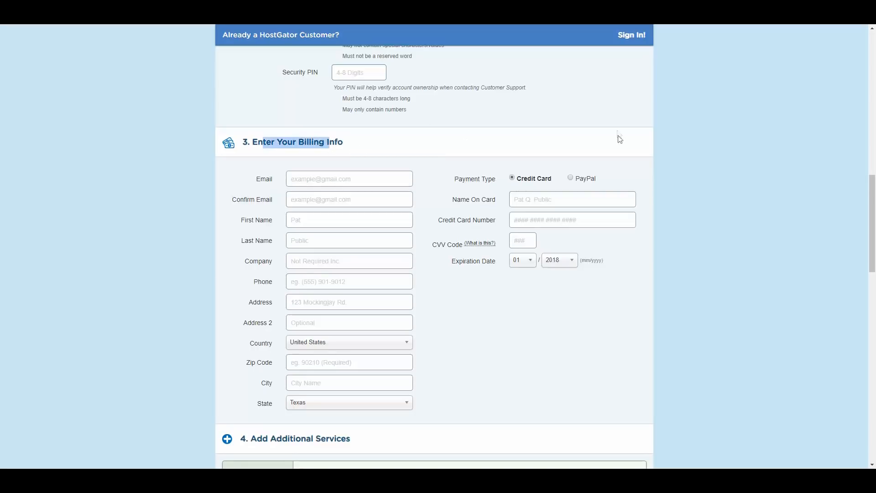
pyautogui.scroll(-2, 620, 137)
pyautogui.scroll(-5, 659, 139)
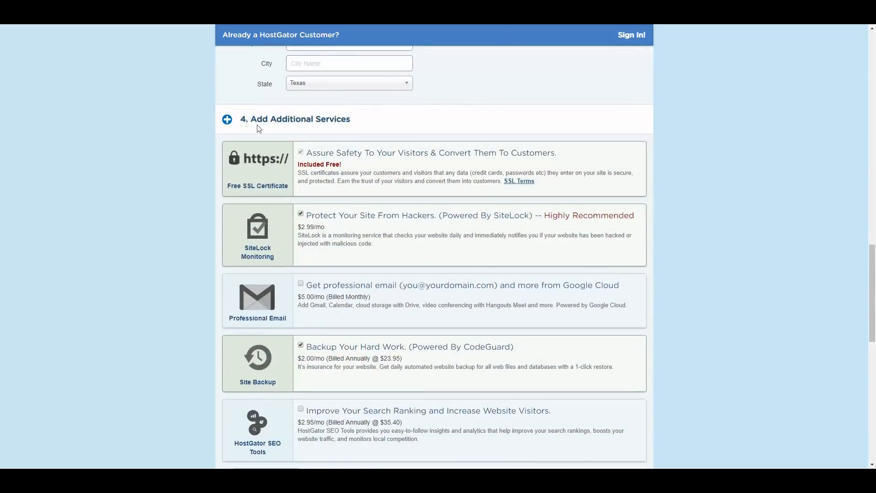
pyautogui.click(300, 214)
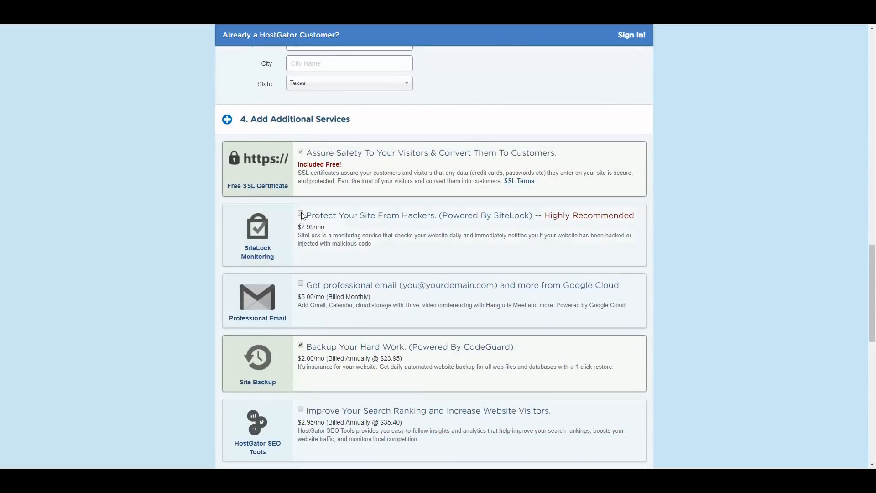
pyautogui.scroll(-1, 281, 311)
pyautogui.click(301, 301)
# - Apply coupon code websitesetup01 so $0.01 is due, and accept the terms of service
pyautogui.scroll(-5, 241, 292)
pyautogui.moveTo(349, 247); pyautogui.dragTo(294, 245)
pyautogui.press('BackSpace')
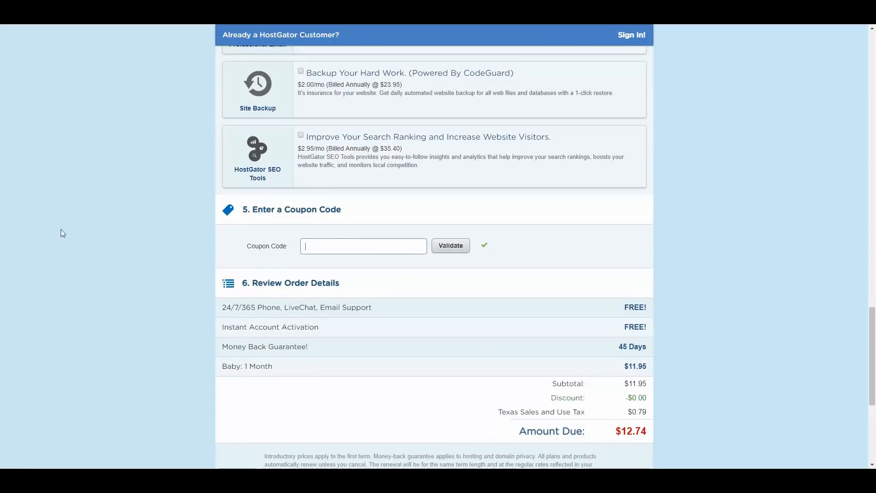
pyautogui.write('websitesetup01')
pyautogui.click(450, 245)
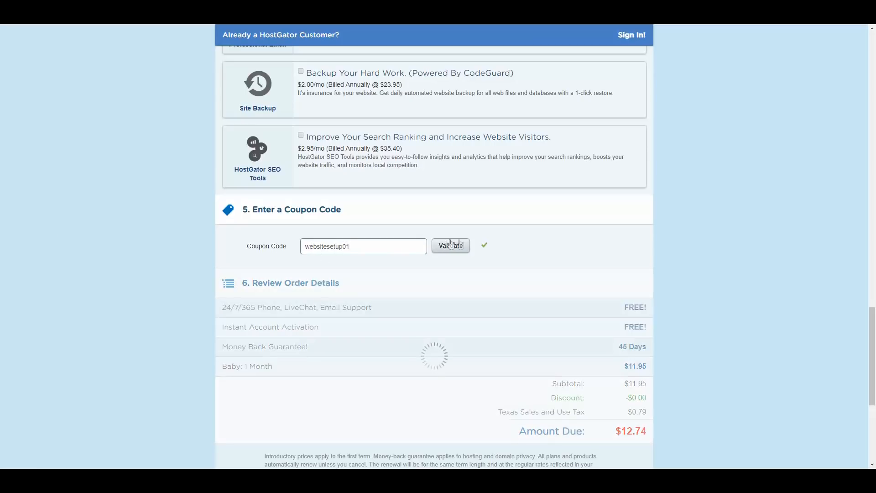
pyautogui.scroll(-4, 663, 434)
pyautogui.click(269, 316)
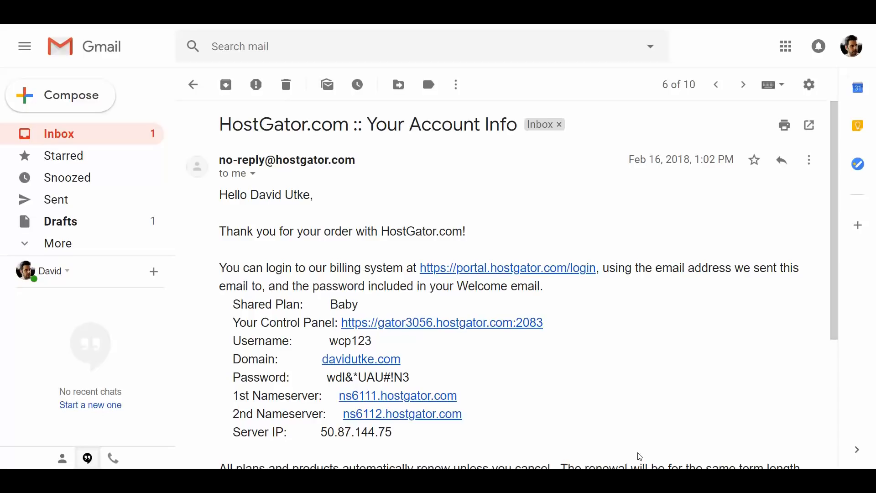
# - Highlight the 1st and 2nd Nameserver lines in the HostGator Account Info email
pyautogui.scroll(-2, 470, 307)
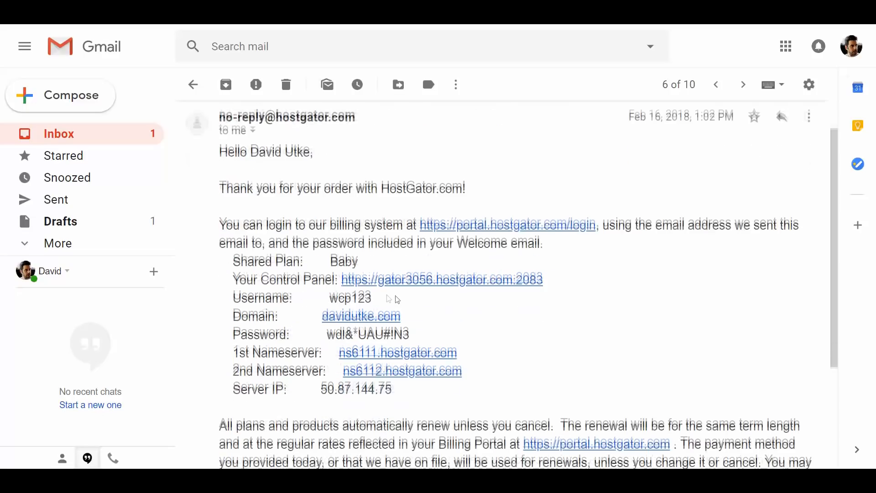
pyautogui.moveTo(231, 303); pyautogui.dragTo(301, 304)
pyautogui.moveTo(233, 322); pyautogui.dragTo(289, 323)
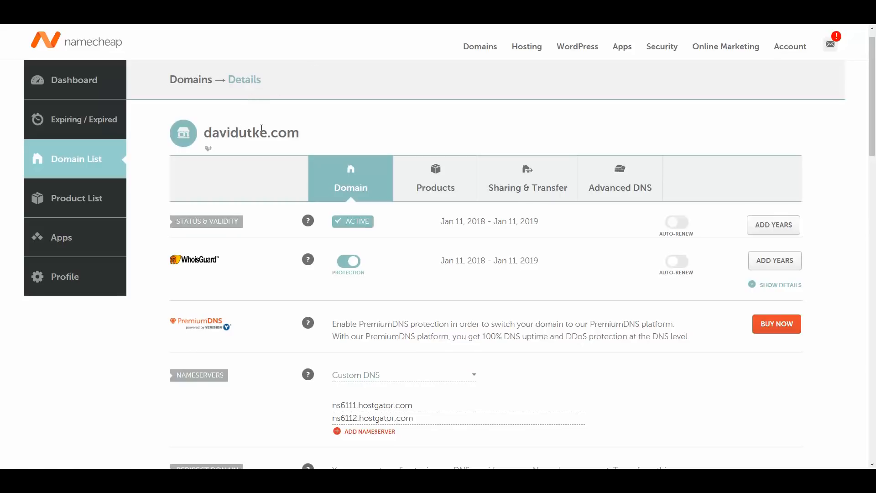
# - Compare the email's nameservers with Namecheap's Custom DNS entries, re-entering the first nameserver's last character
pyautogui.scroll(-1, 281, 276)
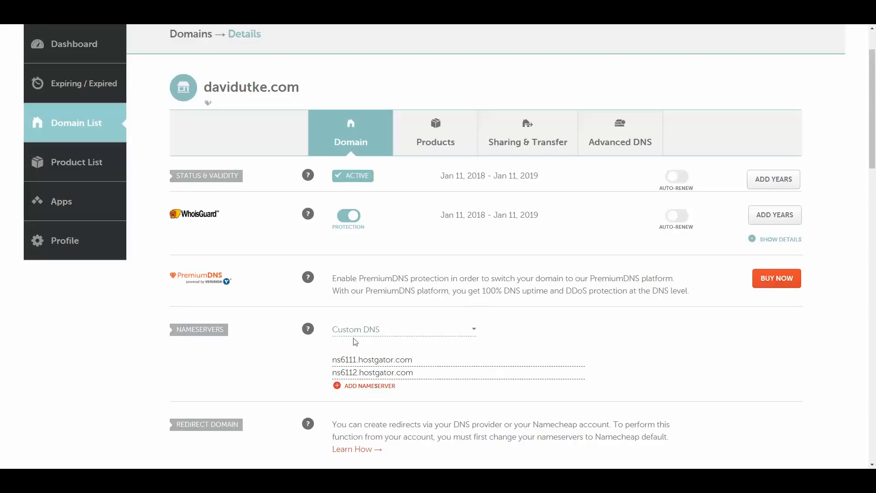
pyautogui.hotkey('ctrl', 'Tab')
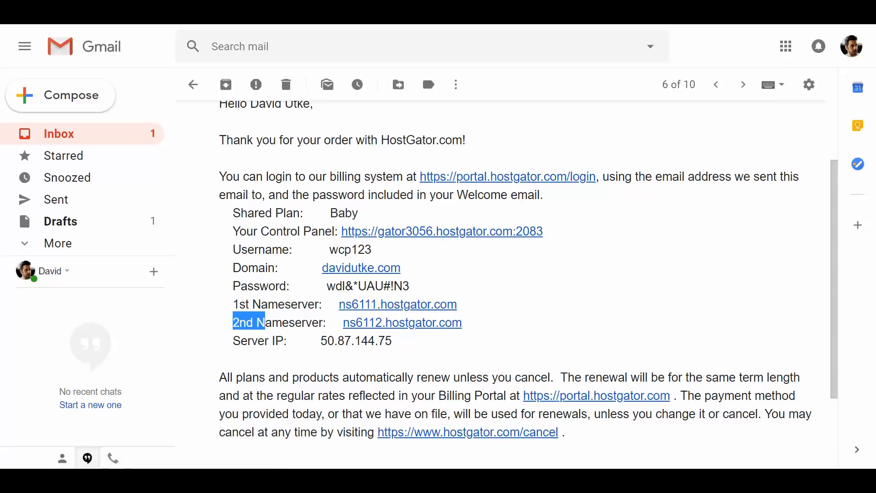
pyautogui.hotkey('ctrl', 'Tab')
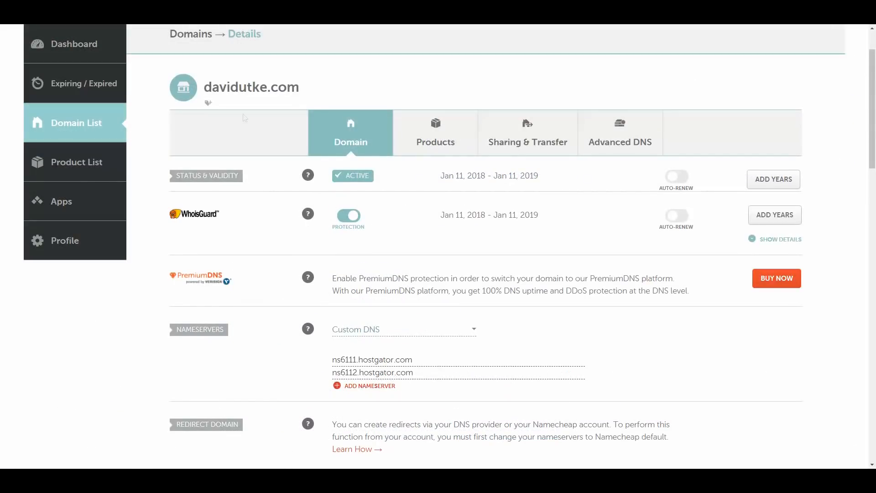
pyautogui.hotkey('ctrl', 'Tab')
pyautogui.hotkey('ctrl', 'Tab')
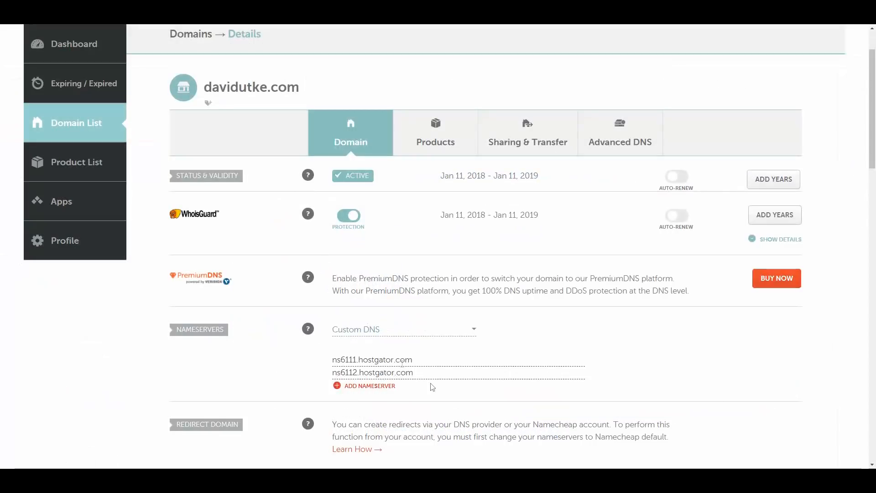
pyautogui.click(480, 362)
pyautogui.press('BackSpace')
pyautogui.write('m')
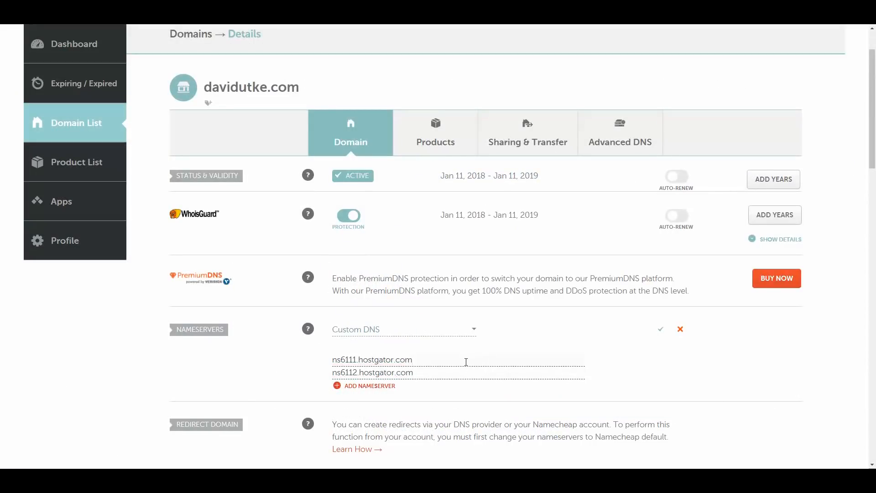
pyautogui.press('BackSpace')
pyautogui.write('m')
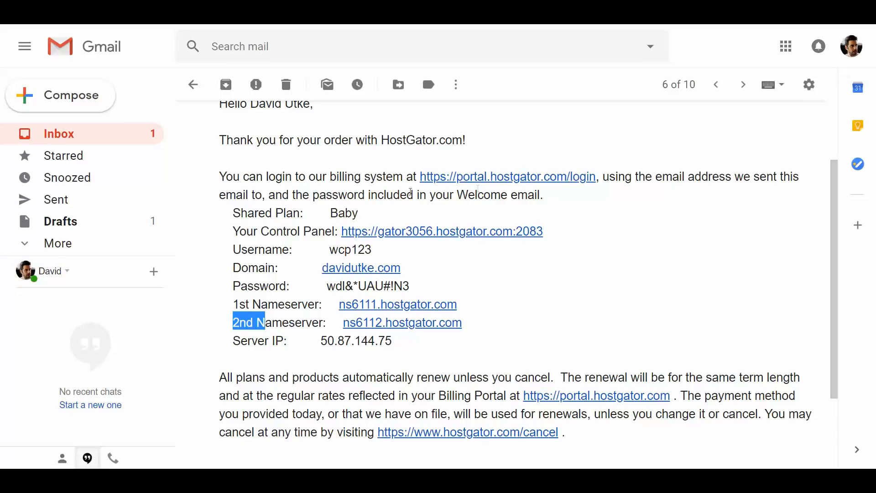
# - Highlight the billing system and Your Control Panel lines in the HostGator account email
pyautogui.moveTo(327, 177); pyautogui.dragTo(403, 177)
pyautogui.moveTo(232, 231); pyautogui.dragTo(333, 230)
pyautogui.moveTo(336, 177); pyautogui.dragTo(371, 177)
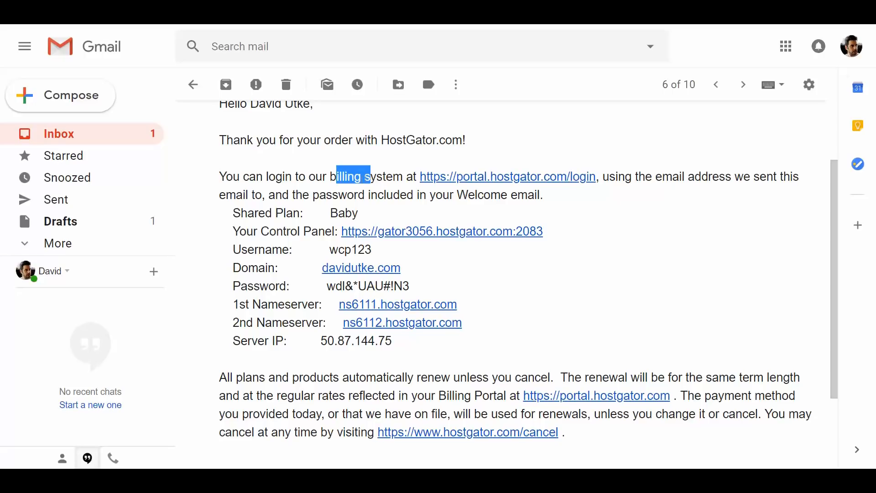
pyautogui.moveTo(240, 231); pyautogui.dragTo(318, 231)
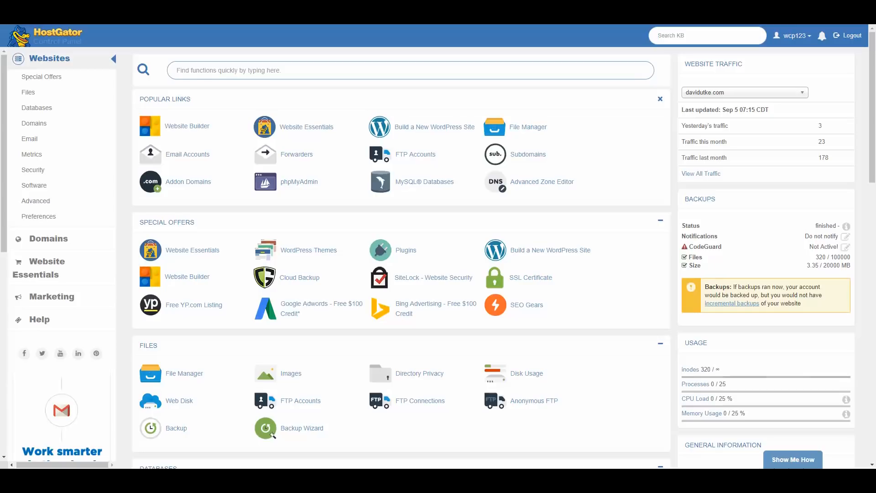
# - Build a new WordPress site, selecting the purchased domain as the install location
pyautogui.click(430, 130)
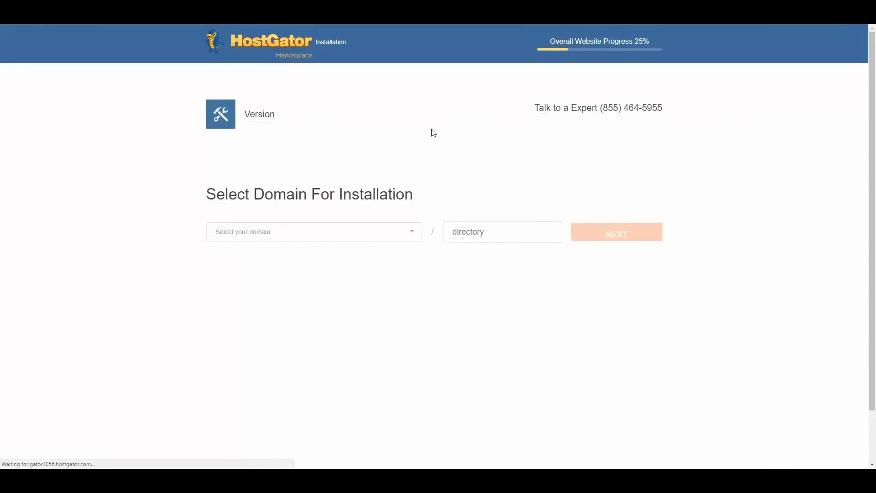
pyautogui.click(383, 233)
pyautogui.click(279, 265)
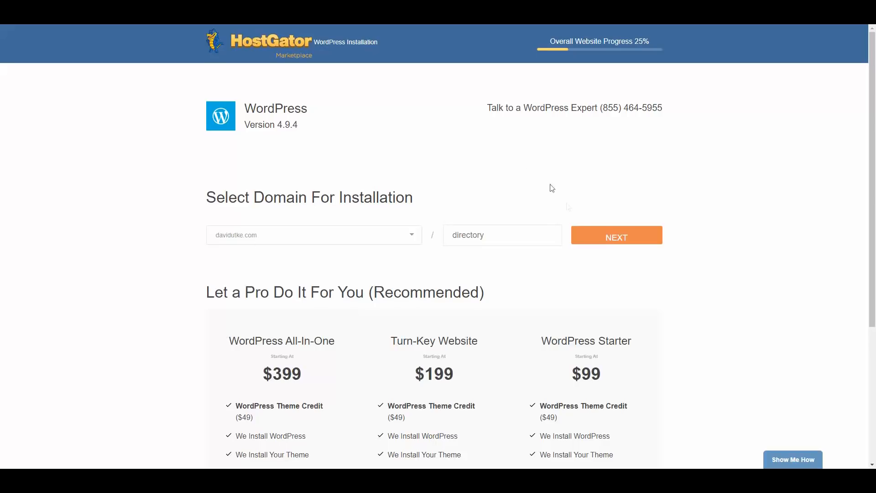
# - Enter Blog Title 'My Blog', the admin username, and the admin's first and last name
pyautogui.click(630, 237)
pyautogui.click(249, 229)
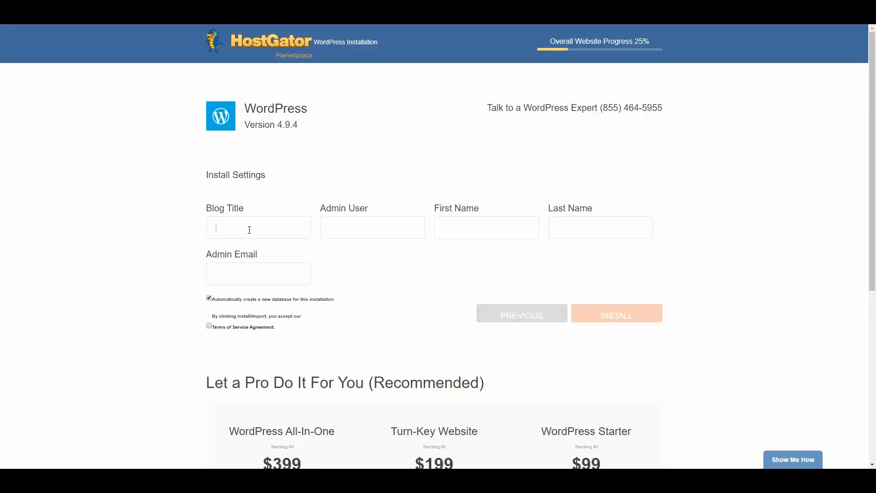
pyautogui.write('My Blog')
pyautogui.click(352, 225)
pyautogui.write('davidutke')
pyautogui.click(473, 230)
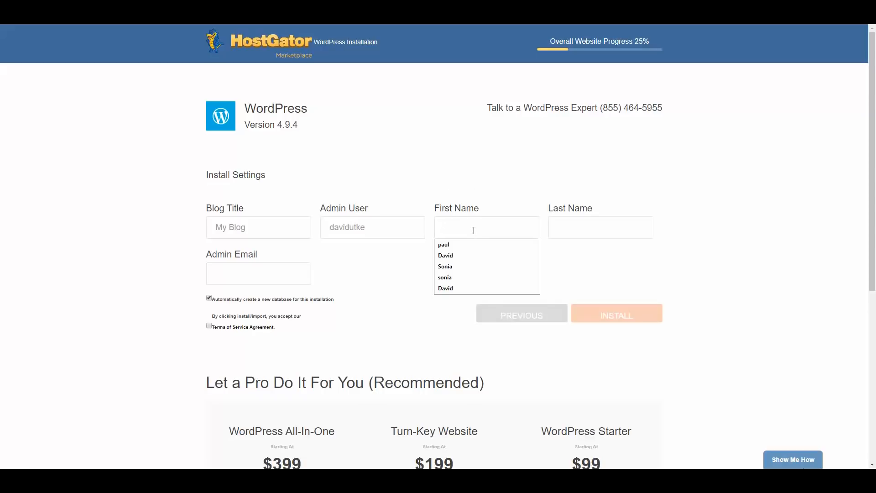
pyautogui.write('david')
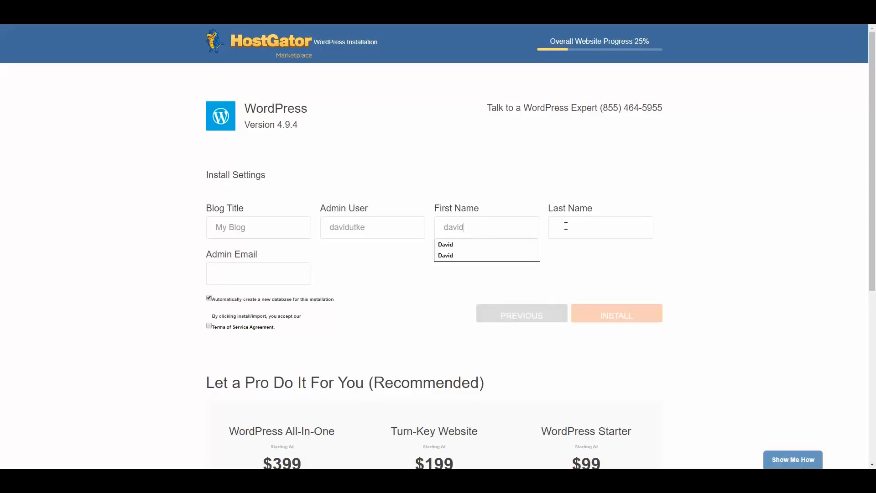
pyautogui.click(565, 227)
pyautogui.write('utke')
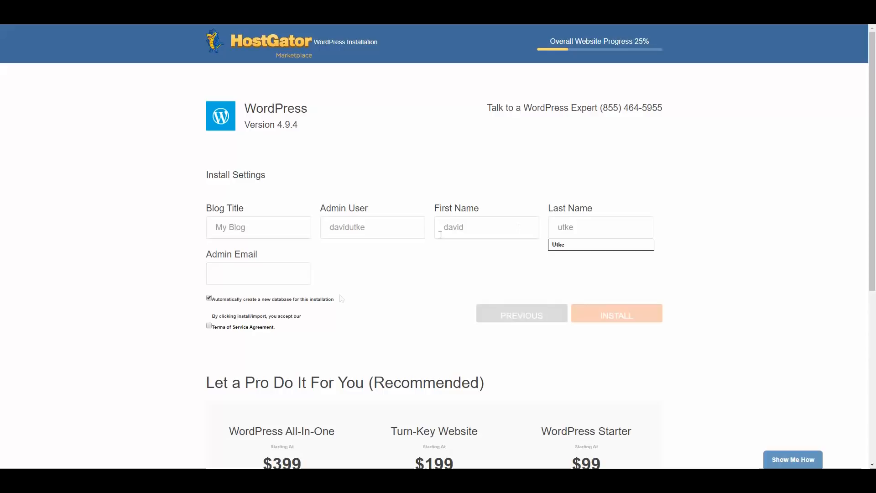
# - Fill the admin e-mail with the saved address, accept the terms, and run the installation
pyautogui.click(264, 278)
pyautogui.click(139, 286)
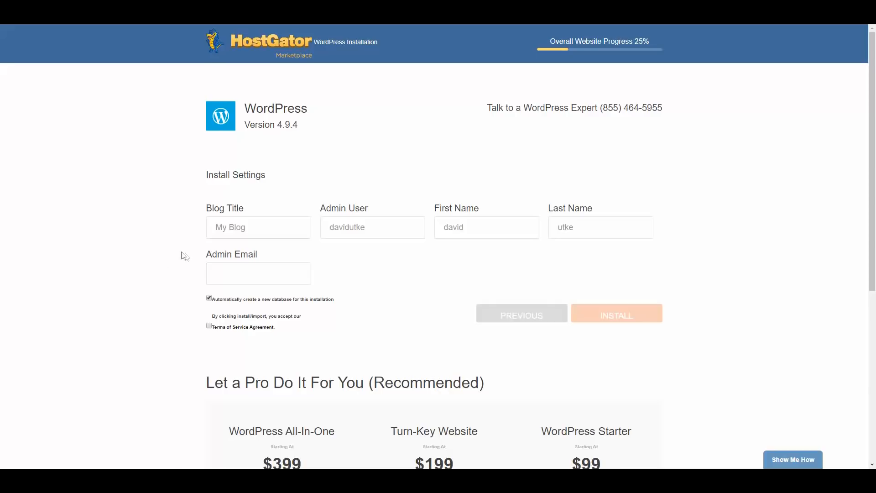
pyautogui.click(211, 266)
pyautogui.click(261, 292)
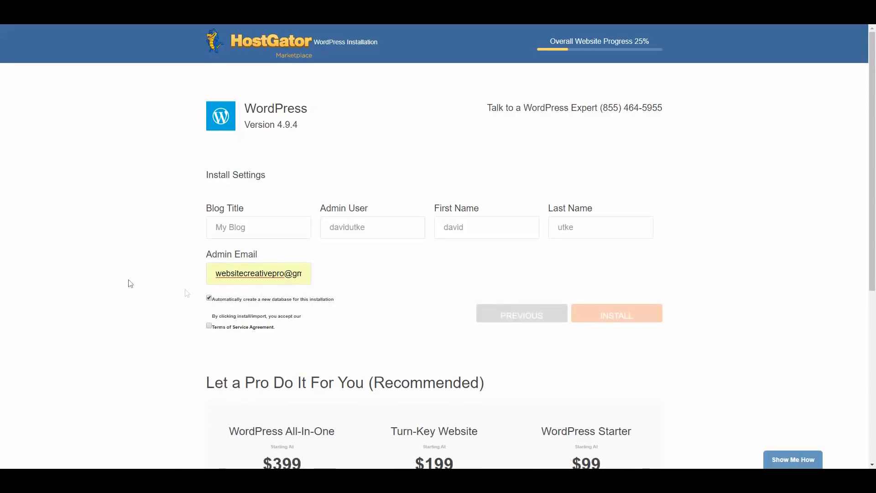
pyautogui.click(209, 325)
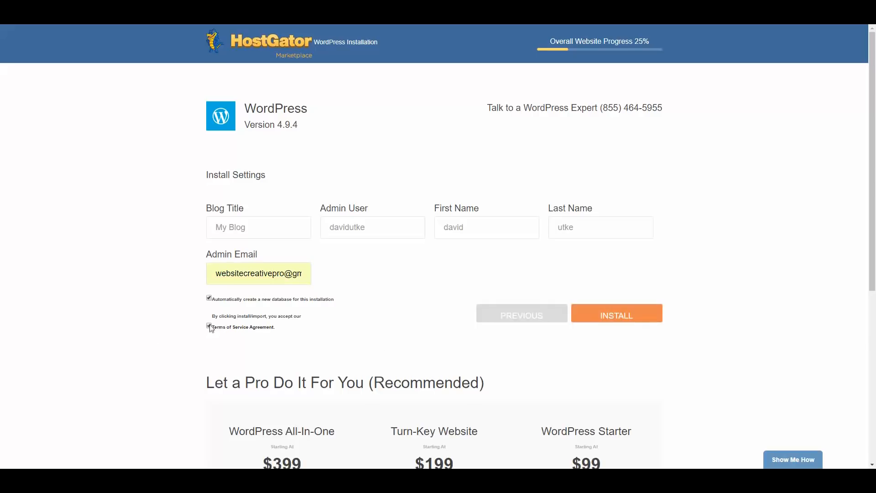
pyautogui.click(617, 318)
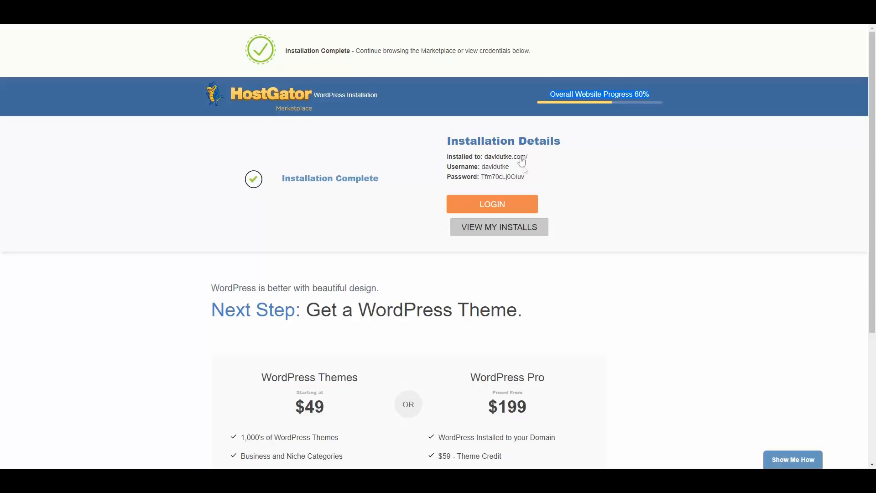
# - Open the new site's WordPress login page in a new tab from Installation Details
pyautogui.moveTo(484, 156); pyautogui.dragTo(479, 174)
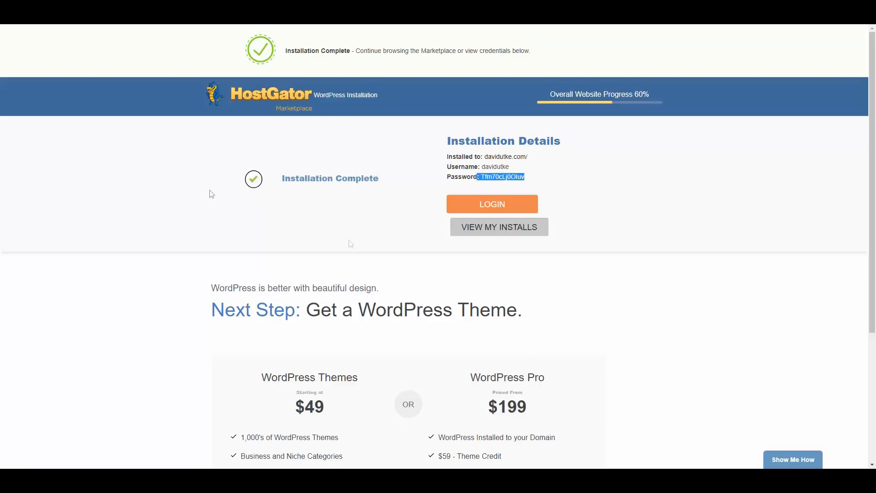
pyautogui.rightClick(487, 203)
pyautogui.click(524, 209)
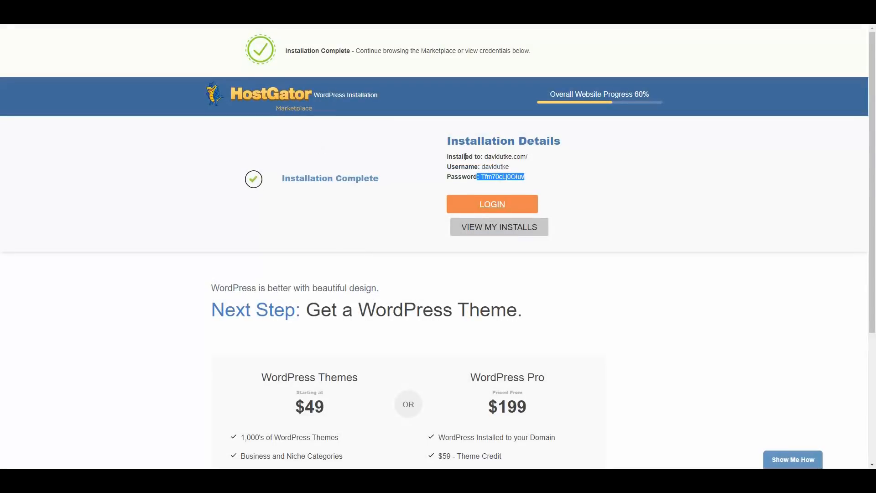
# - Copy the admin username from Installation Details into the login form's username field
pyautogui.moveTo(510, 166); pyautogui.dragTo(481, 167)
pyautogui.rightClick(482, 166)
pyautogui.click(499, 173)
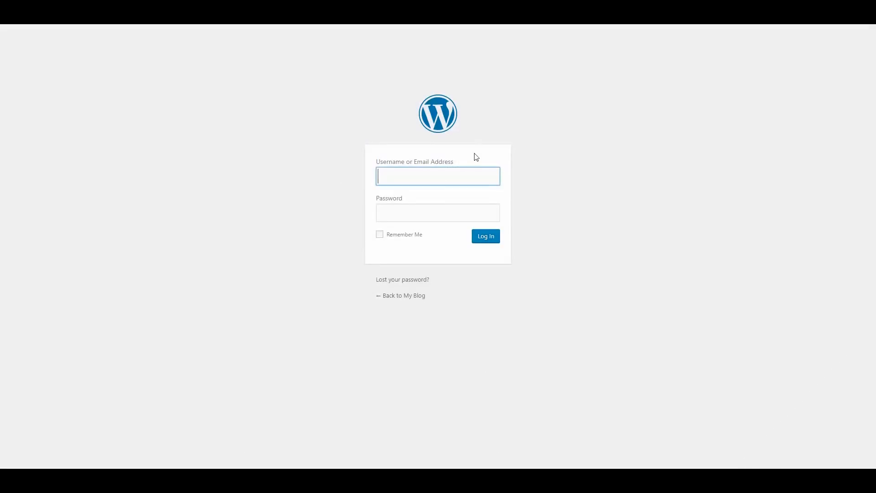
pyautogui.rightClick(439, 177)
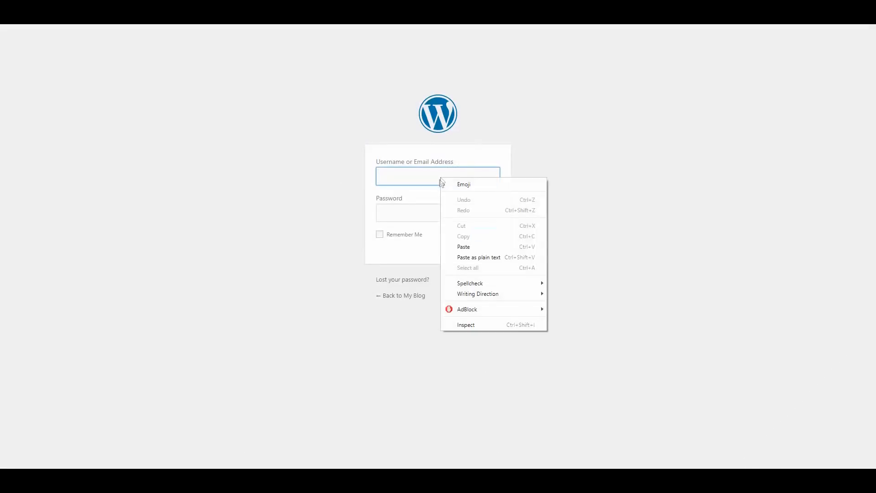
pyautogui.click(456, 244)
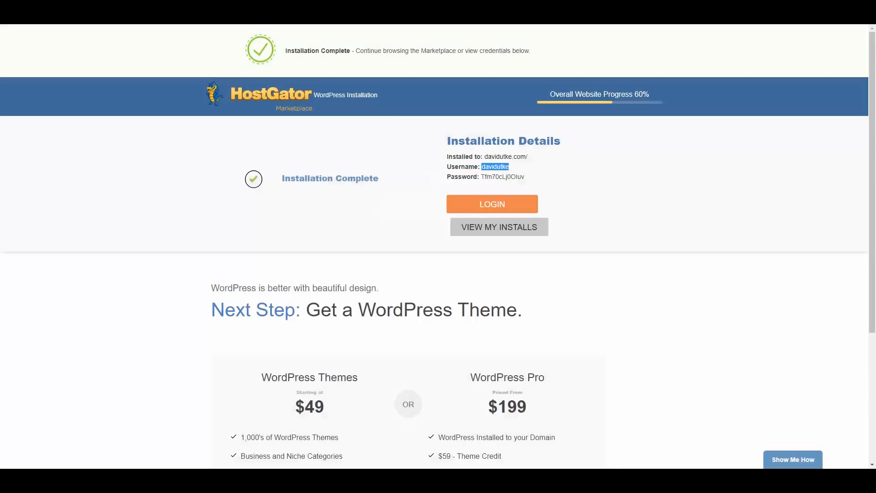
# - Copy the generated password into the password field and log in to the dashboard
pyautogui.moveTo(525, 178); pyautogui.dragTo(483, 178)
pyautogui.rightClick(491, 179)
pyautogui.click(502, 182)
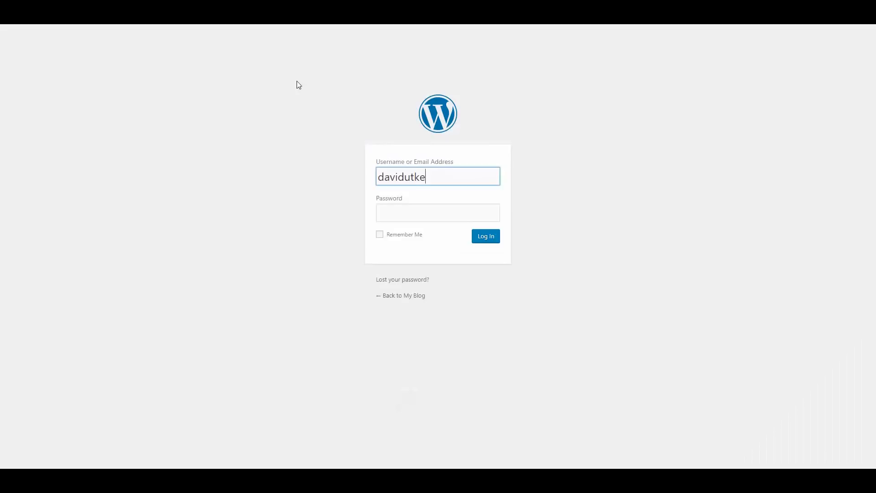
pyautogui.click(419, 214)
pyautogui.rightClick(416, 214)
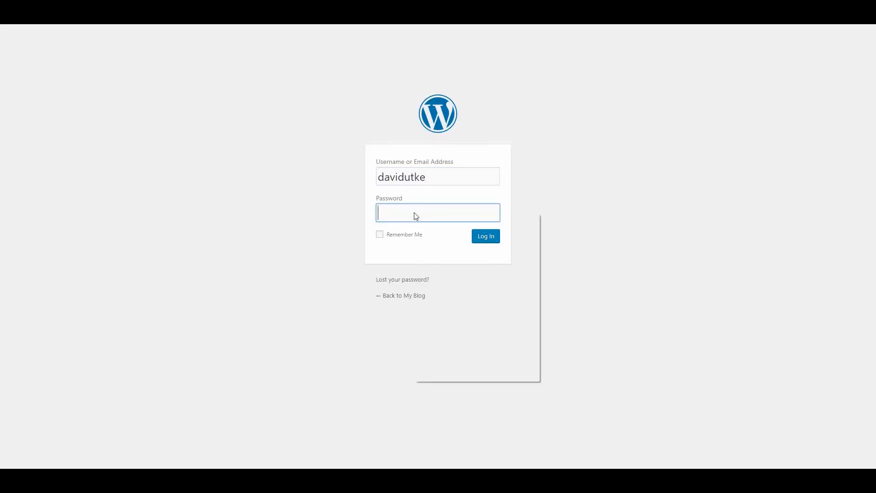
pyautogui.click(445, 297)
pyautogui.click(484, 239)
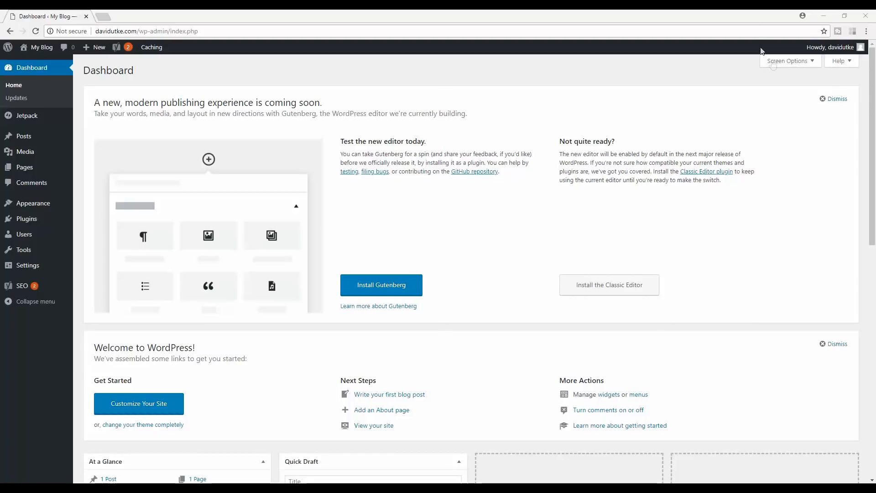
pyautogui.click(782, 61)
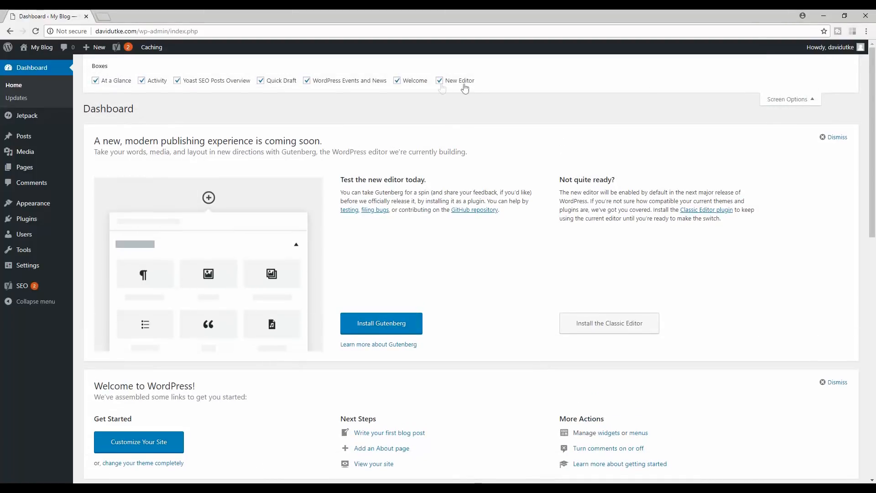
pyautogui.click(252, 81)
pyautogui.click(177, 81)
pyautogui.click(260, 80)
pyautogui.click(796, 99)
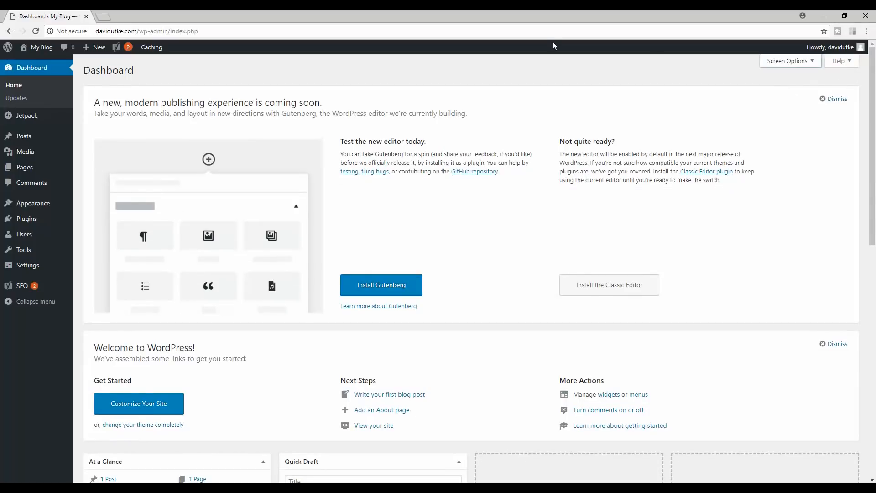
# - Open Dashboard > Updates, confirming WordPress 4.9.8 with all plugins and themes current
pyautogui.click(17, 99)
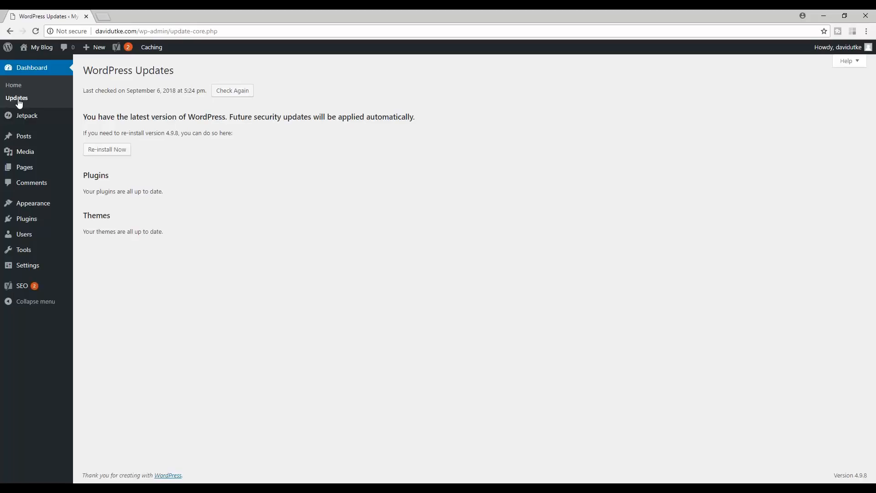
# - Open Jetpack from the admin sidebar and scroll through its welcome feature overview
pyautogui.click(23, 114)
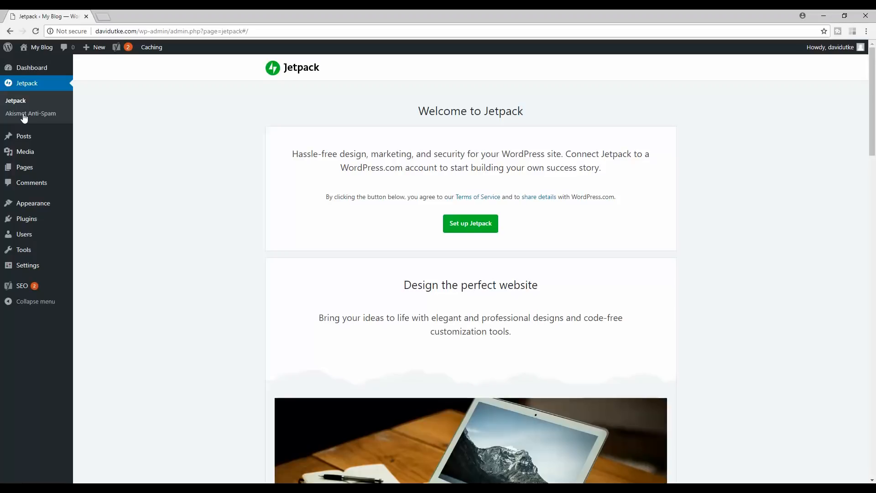
pyautogui.moveTo(871, 125); pyautogui.dragTo(844, 113)
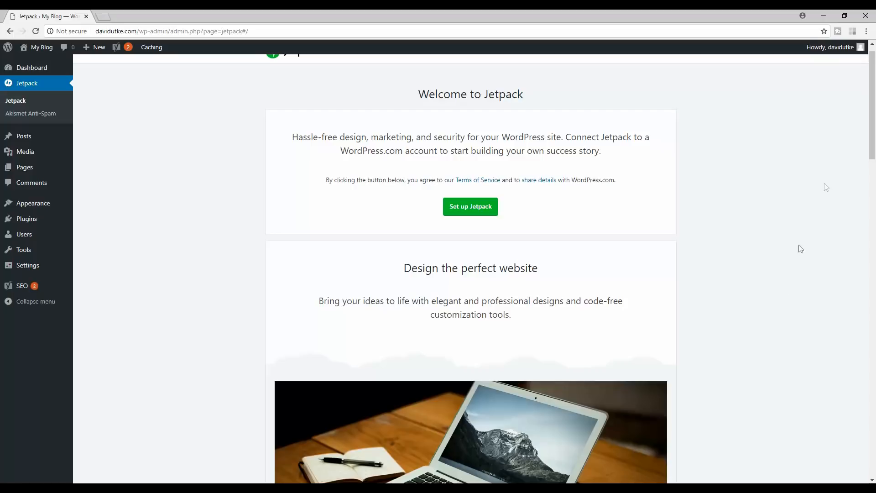
pyautogui.scroll(1, 812, 192)
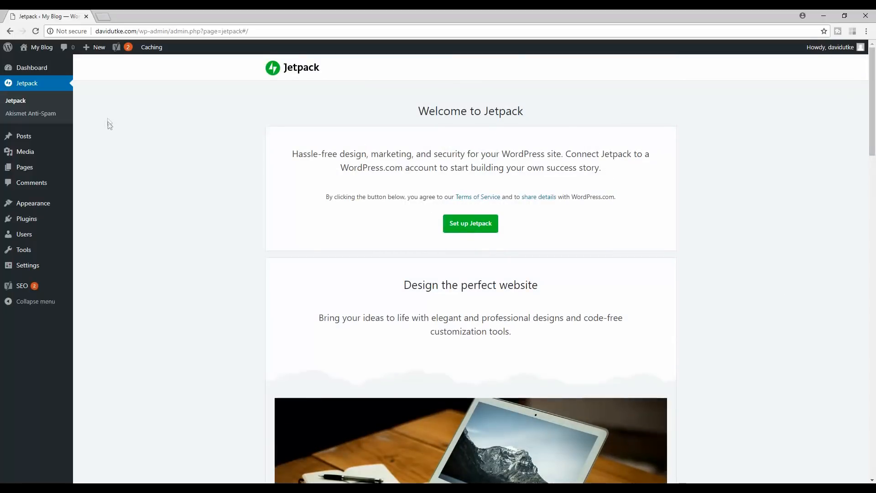
# - Look over the Akismet Anti-Spam settings, then view the Posts list containing only 'Hello world!'
pyautogui.click(30, 116)
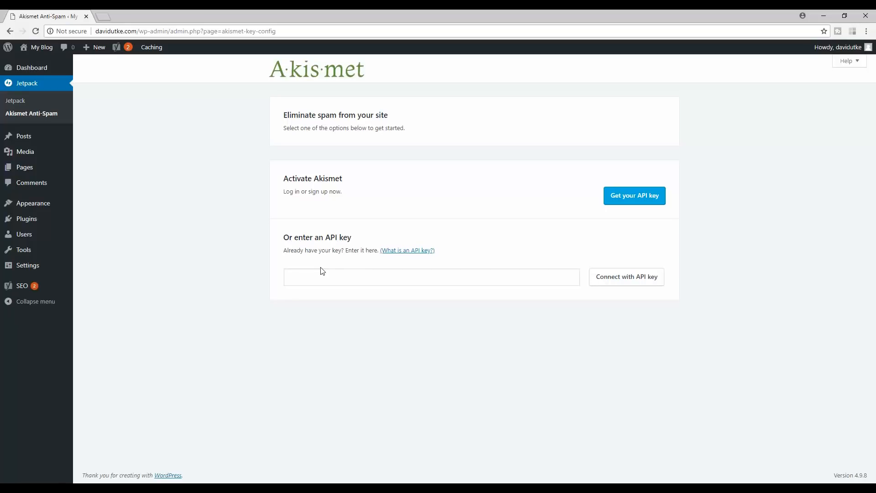
pyautogui.click(21, 137)
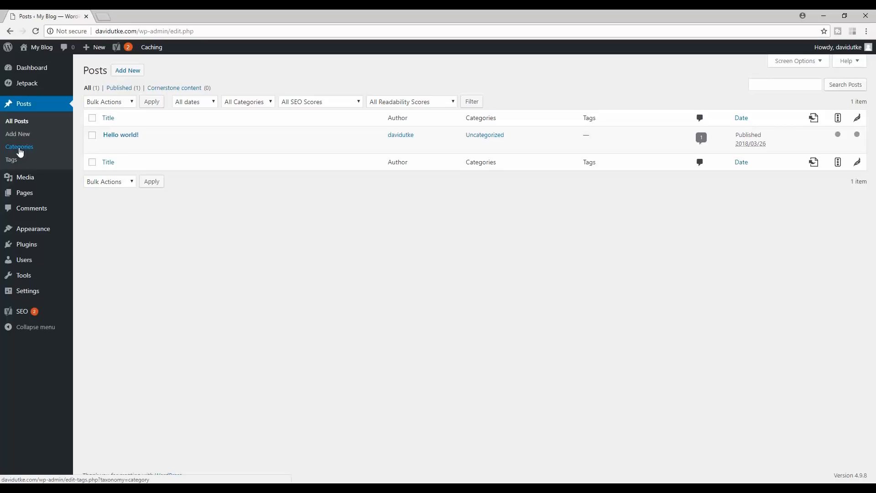
pyautogui.click(102, 16)
pyautogui.write('edgeofdavid.com')
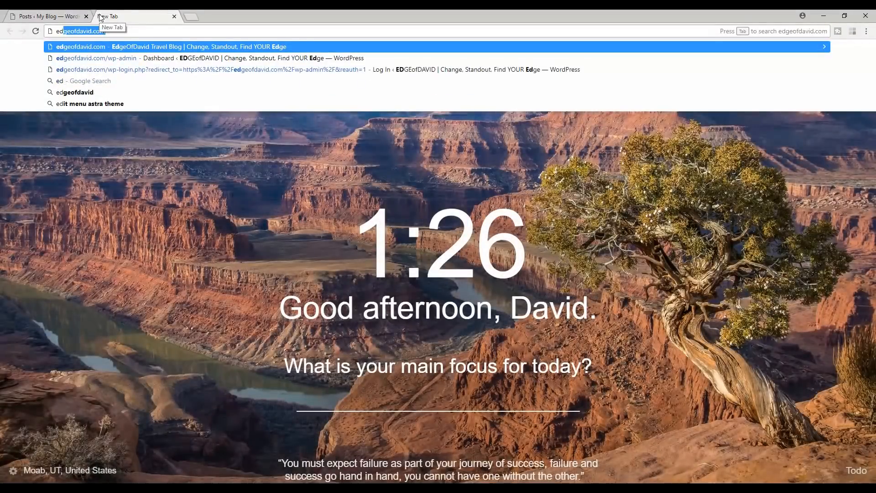
pyautogui.press('Return')
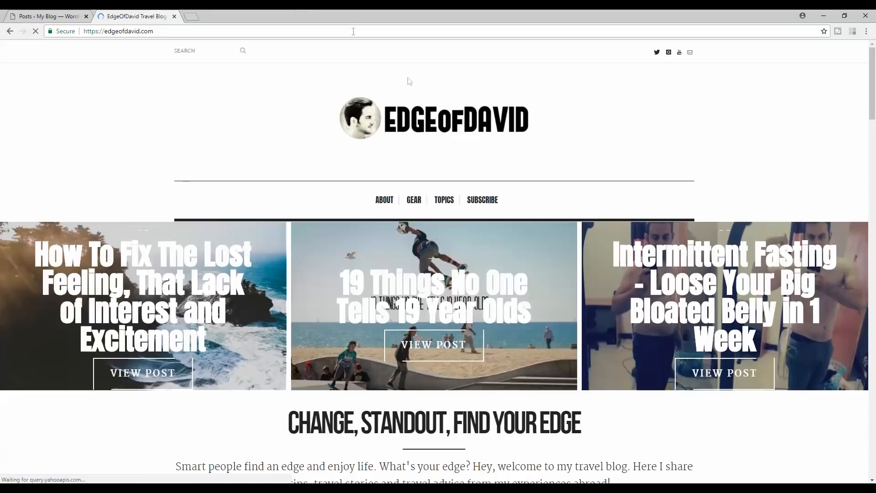
pyautogui.click(444, 200)
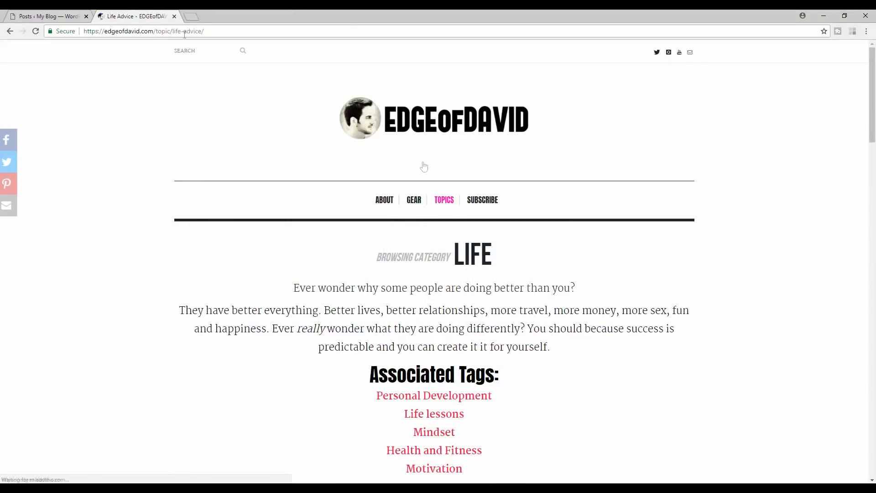
pyautogui.scroll(-10, 423, 166)
pyautogui.scroll(3, 376, 99)
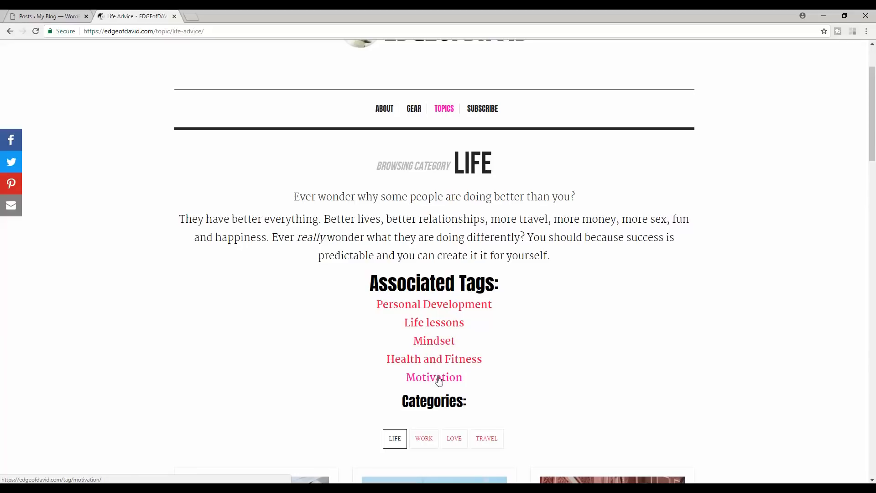
pyautogui.moveTo(174, 31); pyautogui.dragTo(148, 31)
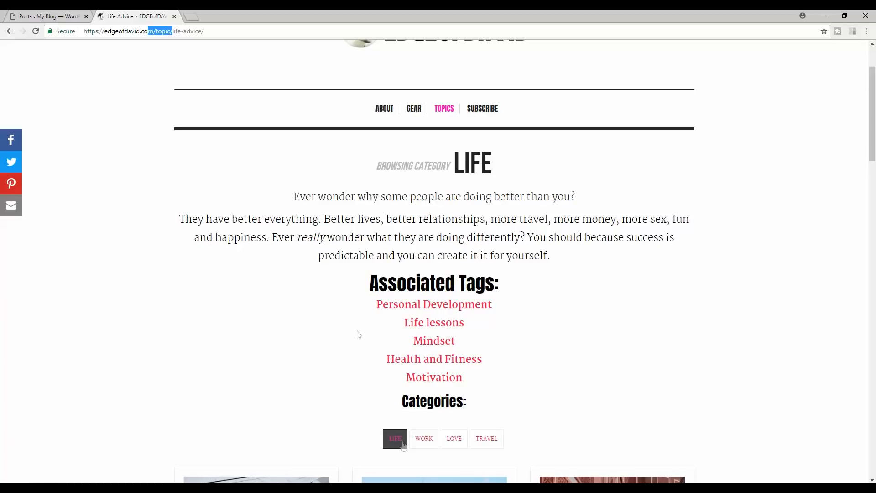
pyautogui.click(174, 16)
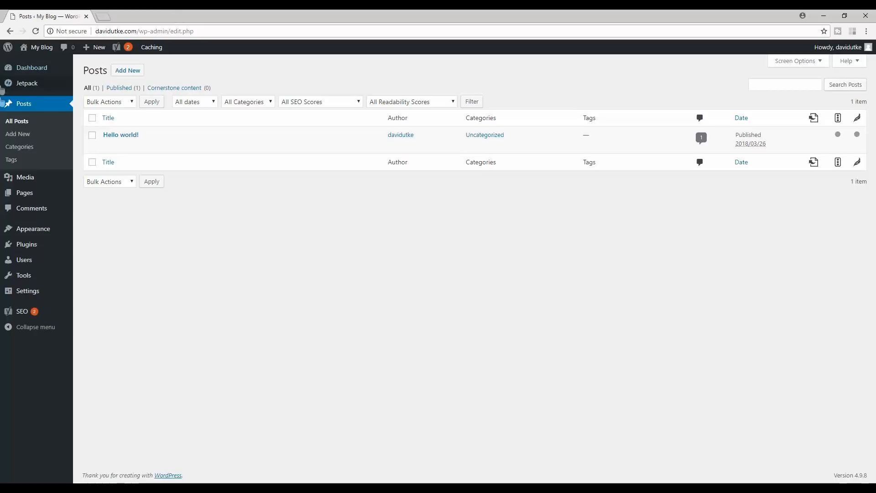
# - Confirm the Media Library is empty, then view the Pages list with Sample Page and WPForms Preview
pyautogui.click(19, 178)
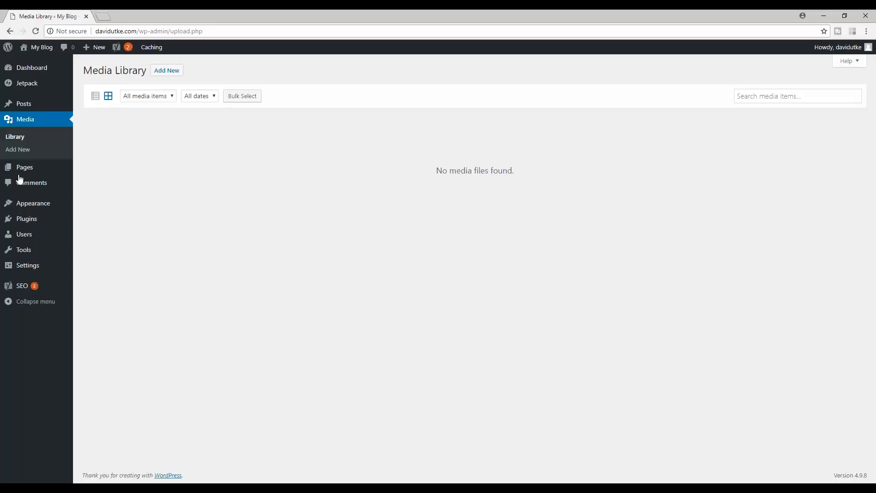
pyautogui.click(24, 168)
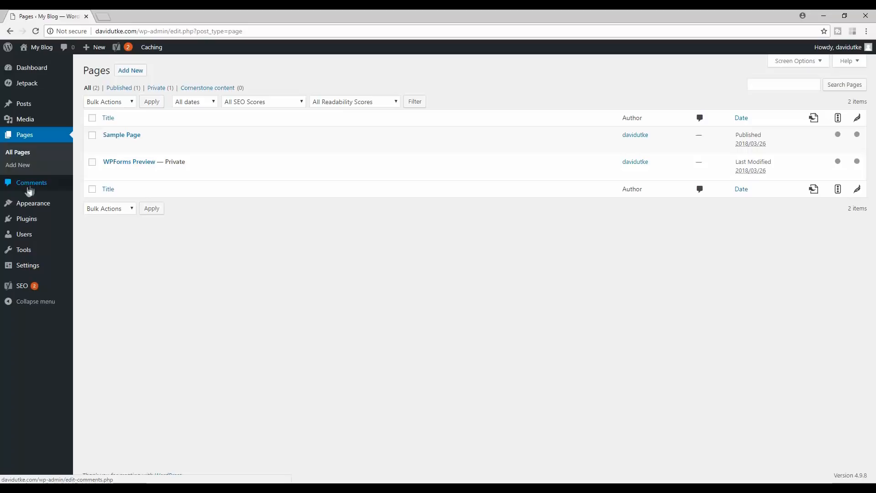
# - Open the My Blog front page in a new tab, then view the admin's installed Plugins list
pyautogui.moveTo(28, 206)
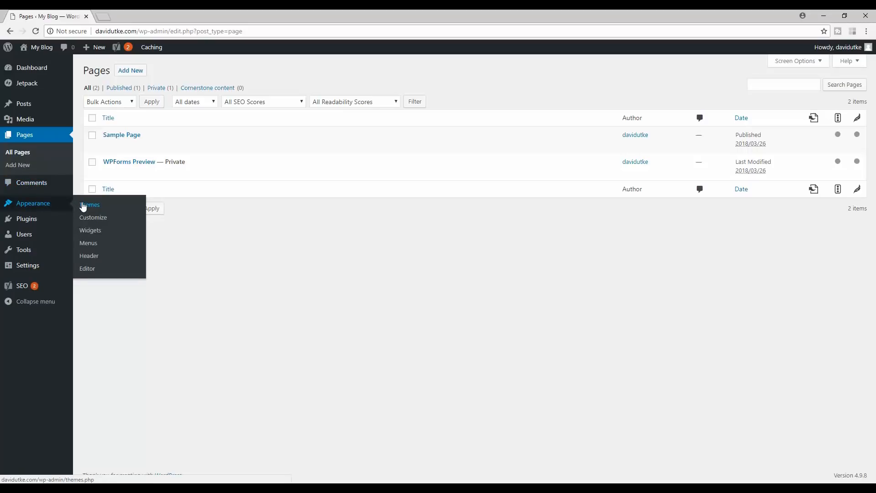
pyautogui.rightClick(42, 48)
pyautogui.click(68, 53)
pyautogui.click(109, 15)
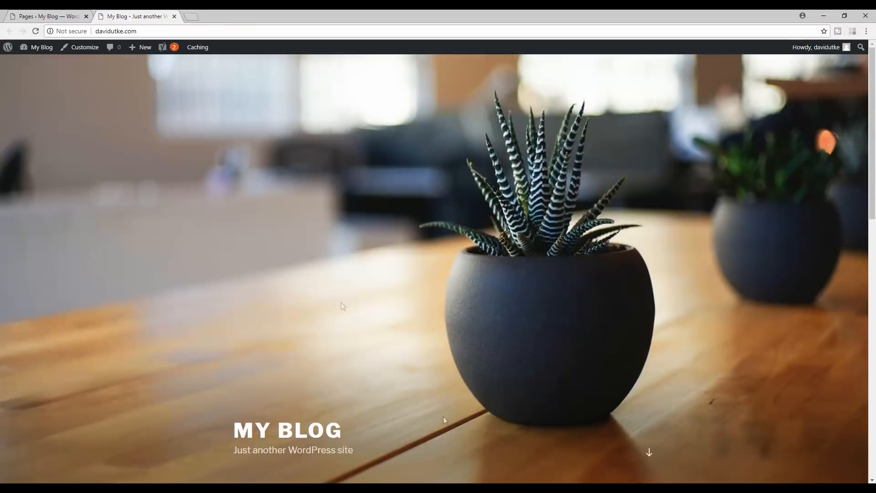
pyautogui.click(50, 15)
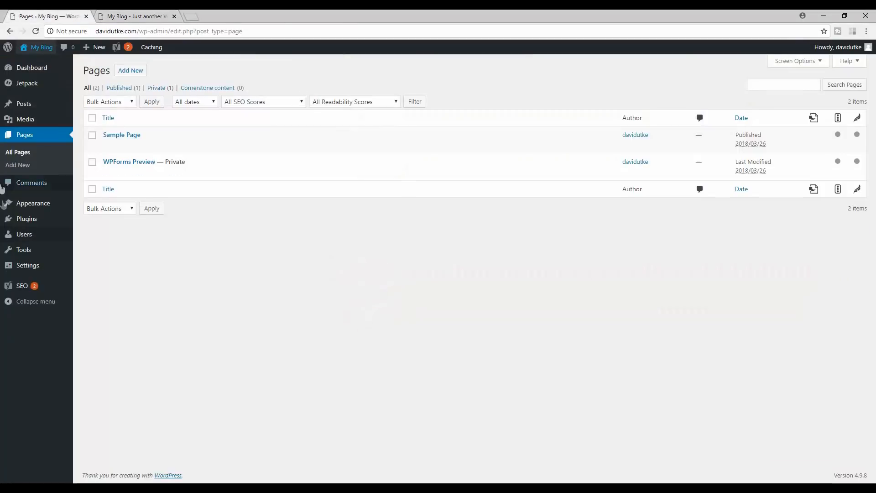
pyautogui.moveTo(40, 209)
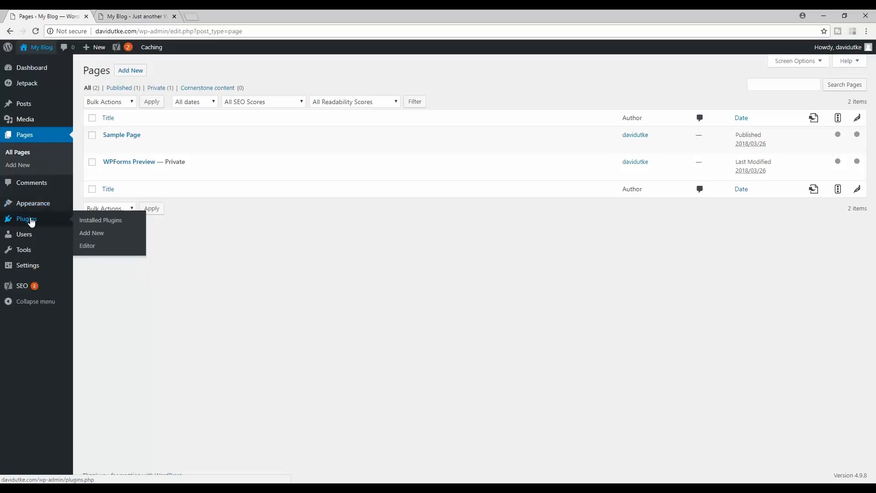
pyautogui.click(31, 222)
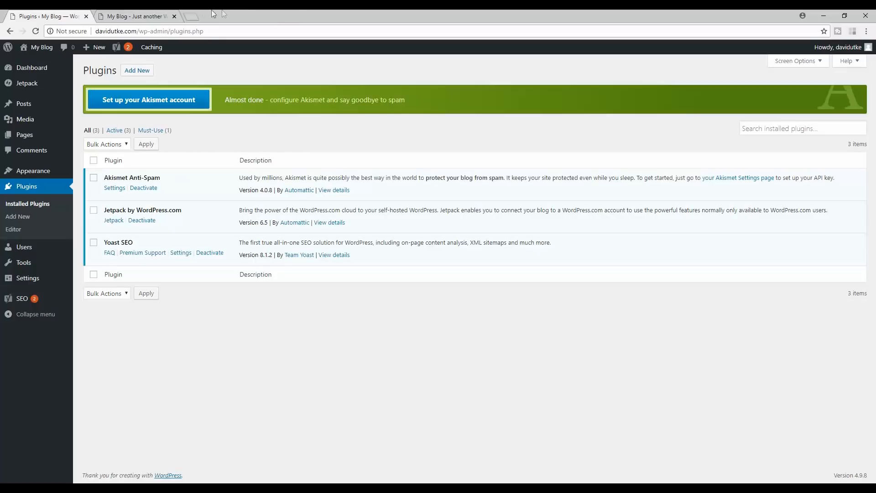
# - Load websitecreativepro.com in a new tab, read its 20 Helpful Plugins article, then close it
pyautogui.click(193, 18)
pyautogui.write('websitecreativepro.com')
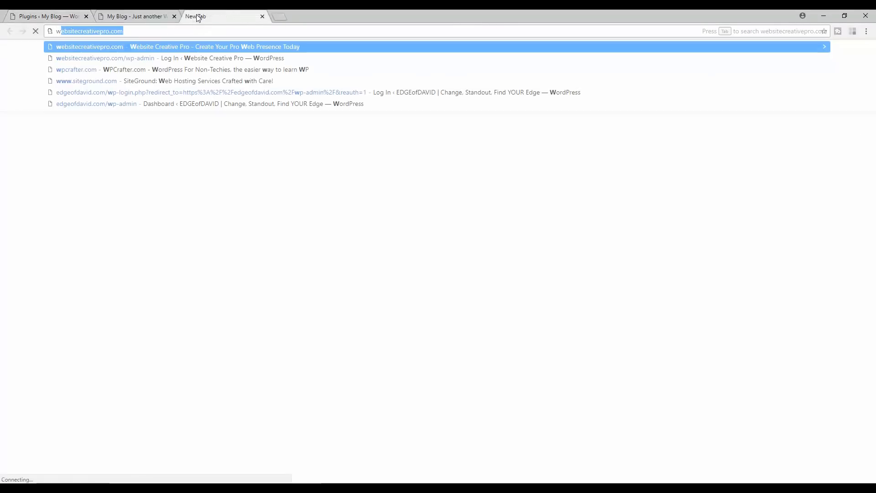
pyautogui.press('Return')
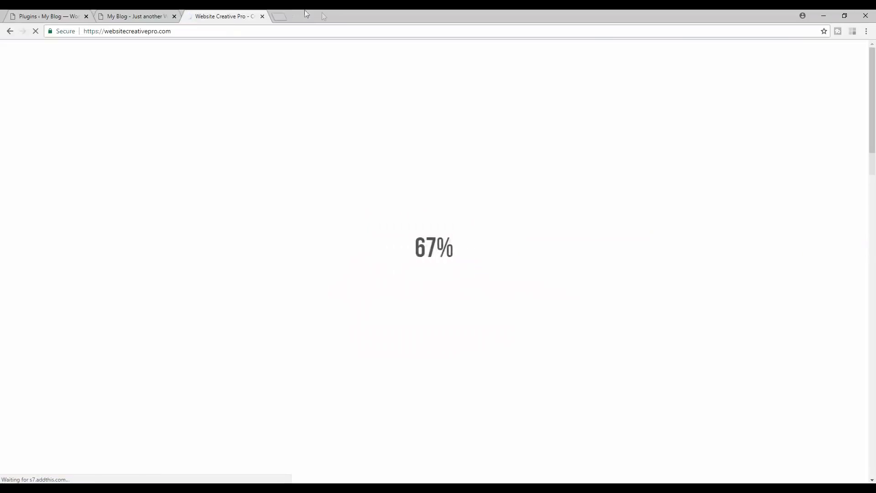
pyautogui.scroll(-2, 430, 313)
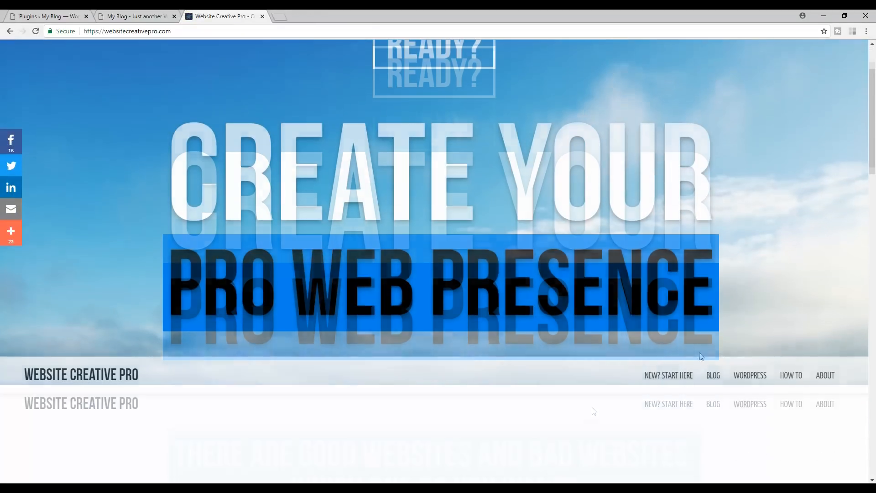
pyautogui.moveTo(753, 380)
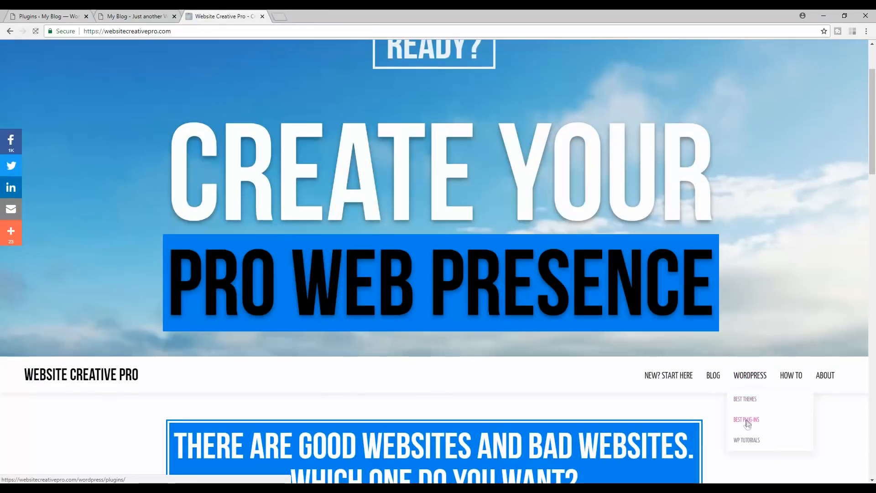
pyautogui.click(746, 420)
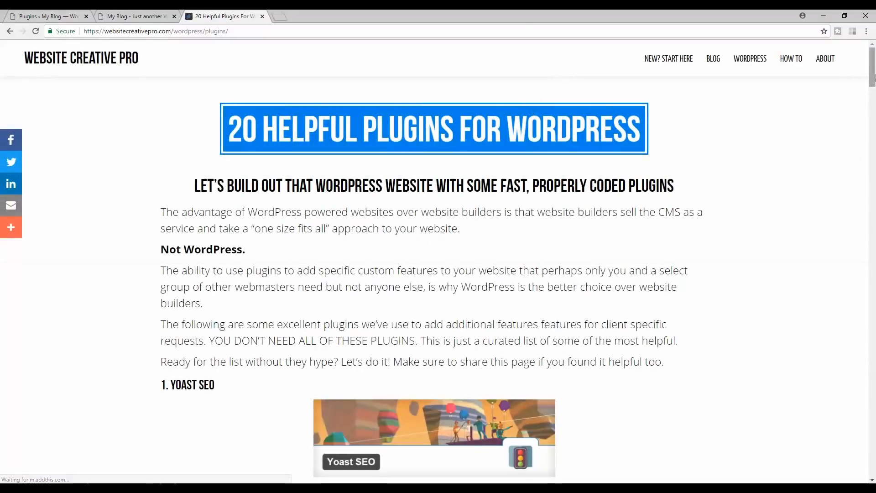
pyautogui.scroll(-6, 872, 97)
pyautogui.moveTo(872, 97); pyautogui.dragTo(872, 62)
pyautogui.scroll(-7, 872, 62)
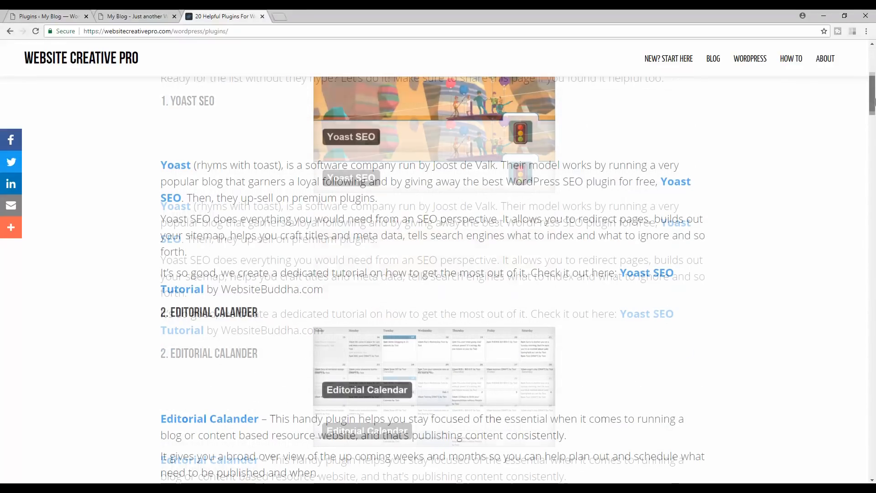
pyautogui.click(261, 16)
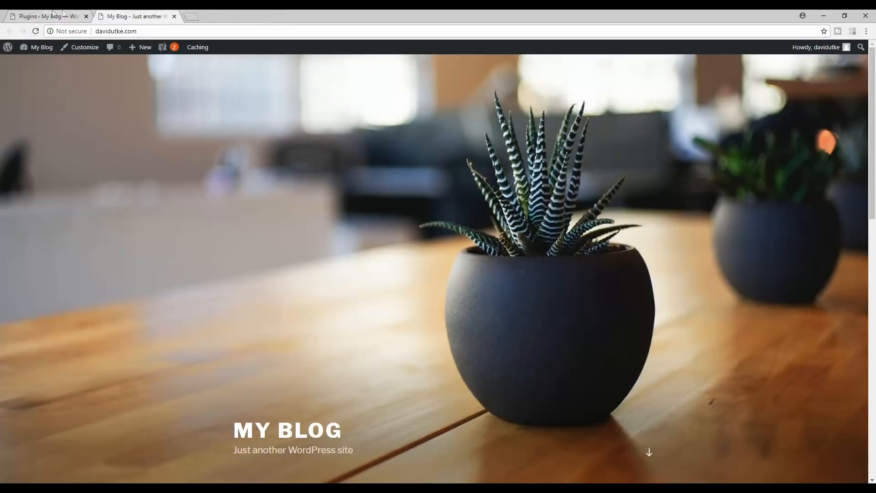
# - Return to the Plugins admin tab and show the Users list with its single Administrator
pyautogui.click(36, 13)
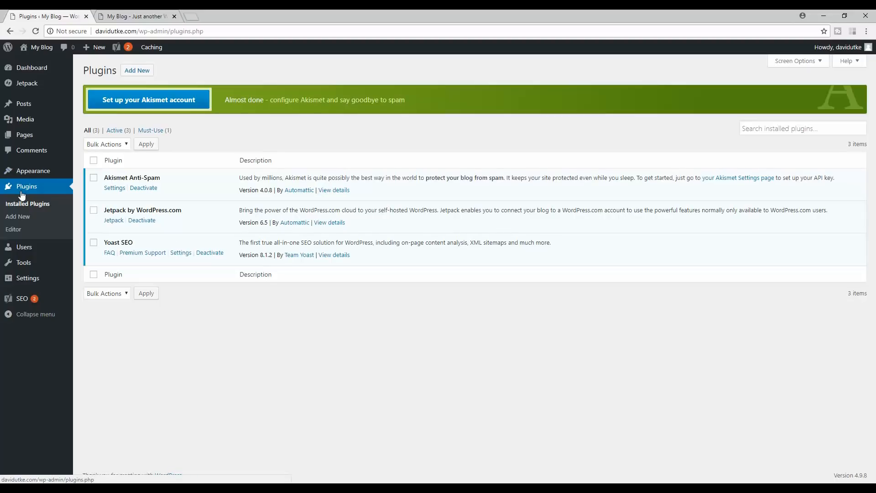
pyautogui.click(37, 247)
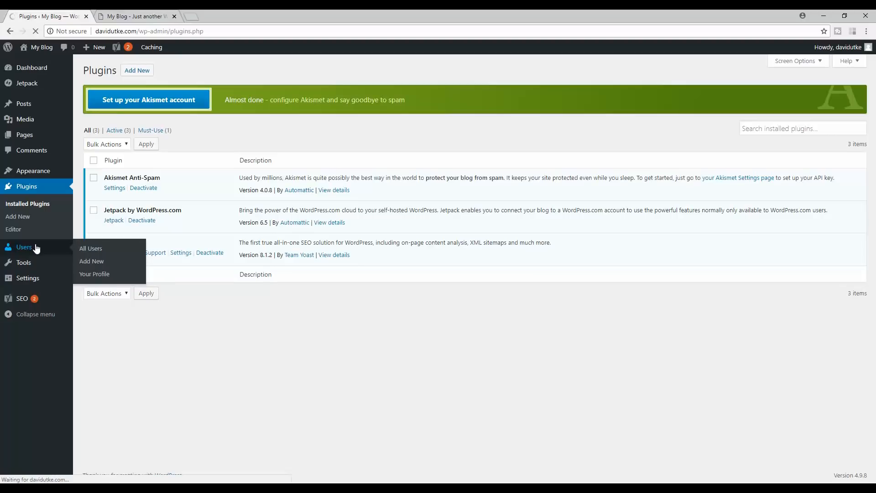
pyautogui.moveTo(140, 140)
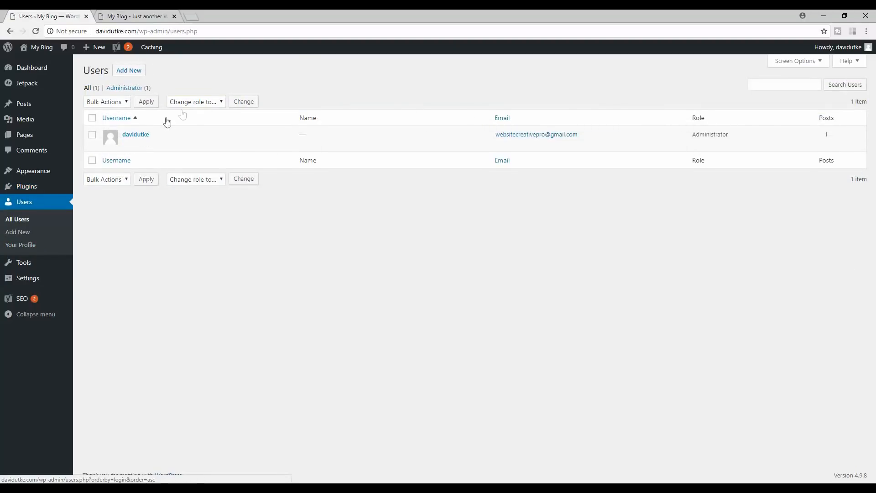
# - Edit the administrator's profile and generate a Strong new password under Account Management
pyautogui.click(128, 143)
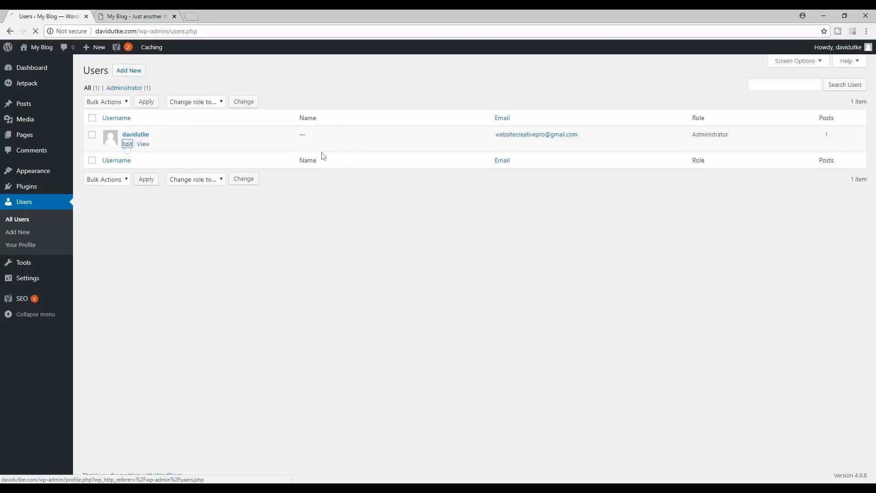
pyautogui.moveTo(873, 170); pyautogui.dragTo(874, 420)
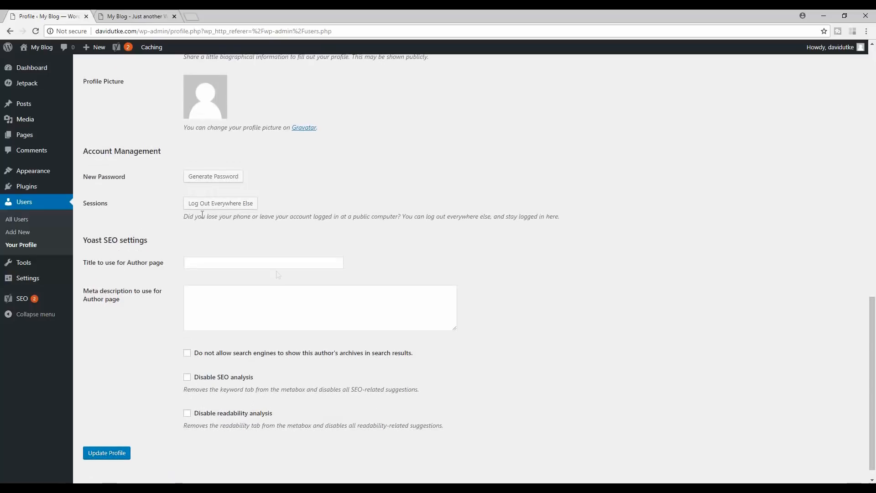
pyautogui.moveTo(110, 149); pyautogui.dragTo(161, 149)
pyautogui.moveTo(84, 176); pyautogui.dragTo(115, 176)
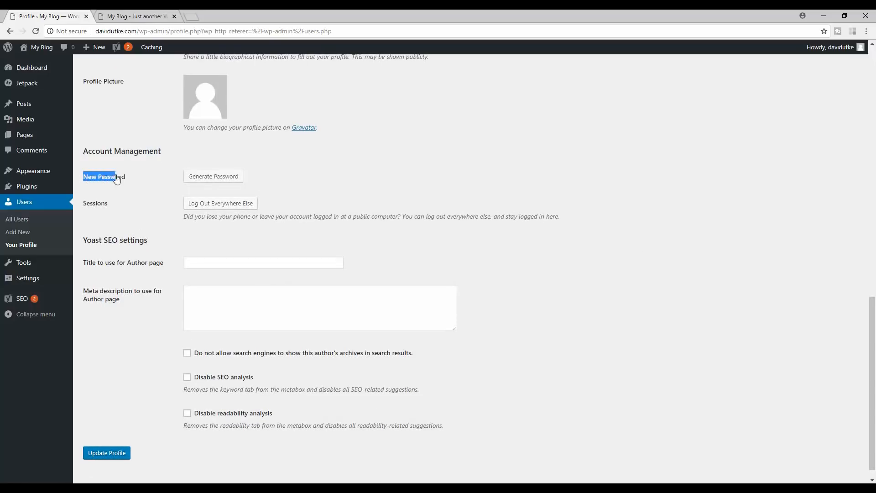
pyautogui.click(208, 181)
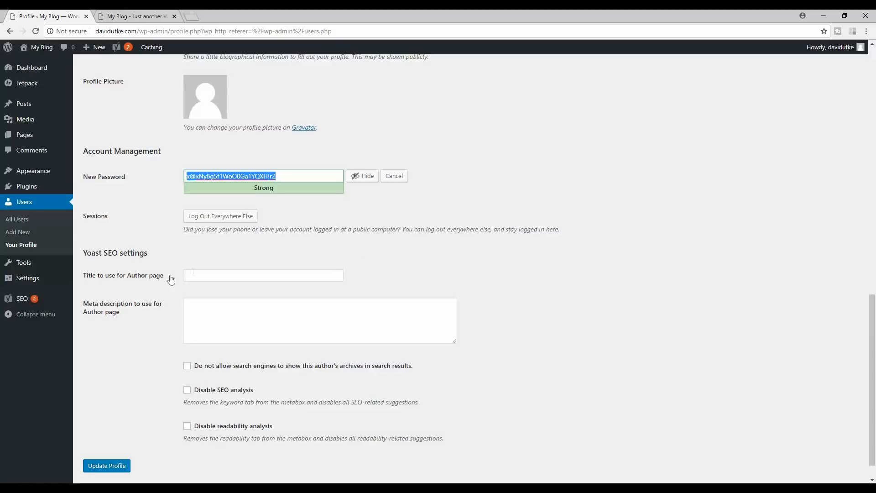
pyautogui.moveTo(31, 267)
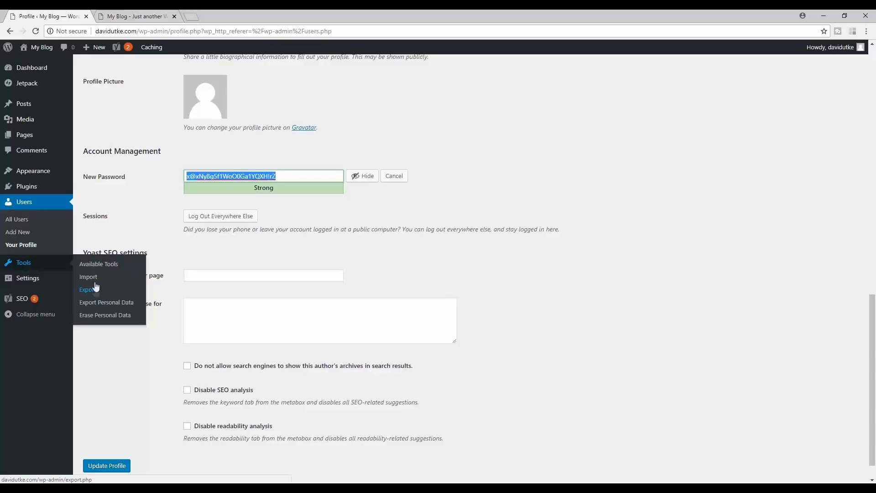
pyautogui.moveTo(28, 285)
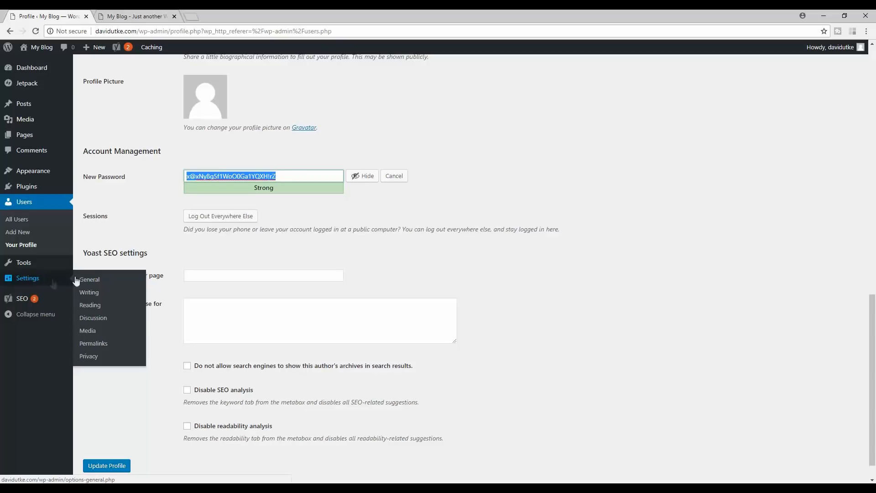
# - In General Settings, delete the default tagline 'Just another WordPress site'
pyautogui.click(89, 282)
pyautogui.click(482, 81)
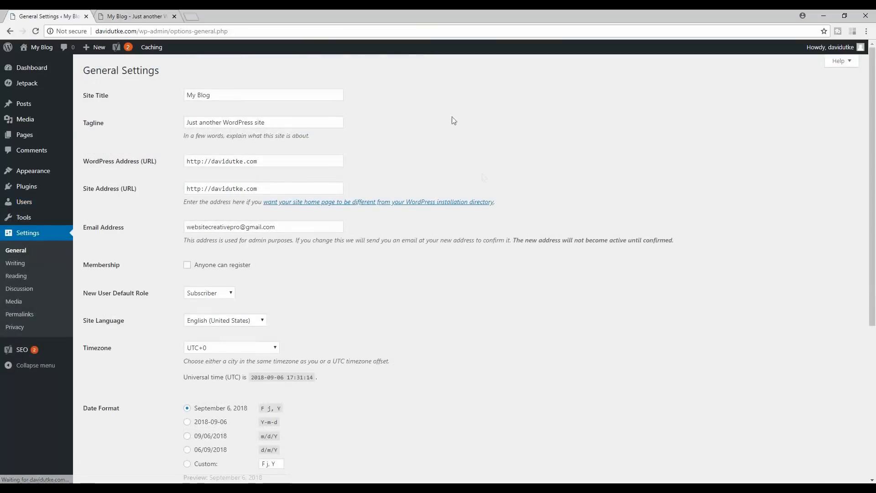
pyautogui.moveTo(213, 95); pyautogui.dragTo(175, 95)
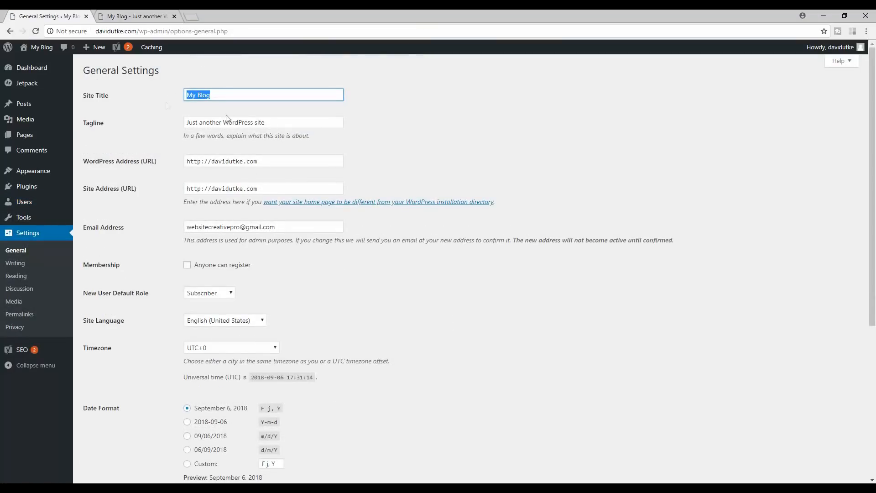
pyautogui.moveTo(277, 120); pyautogui.dragTo(160, 120)
pyautogui.click(293, 140)
pyautogui.moveTo(269, 123); pyautogui.dragTo(187, 122)
pyautogui.press('BackSpace')
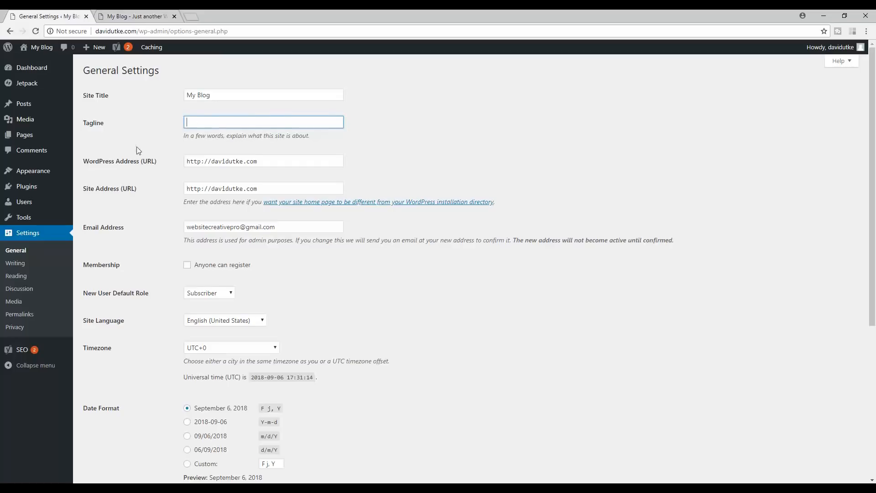
# - Review the remaining General options and the admin email notice, then go to Writing Settings
pyautogui.scroll(-3, 156, 154)
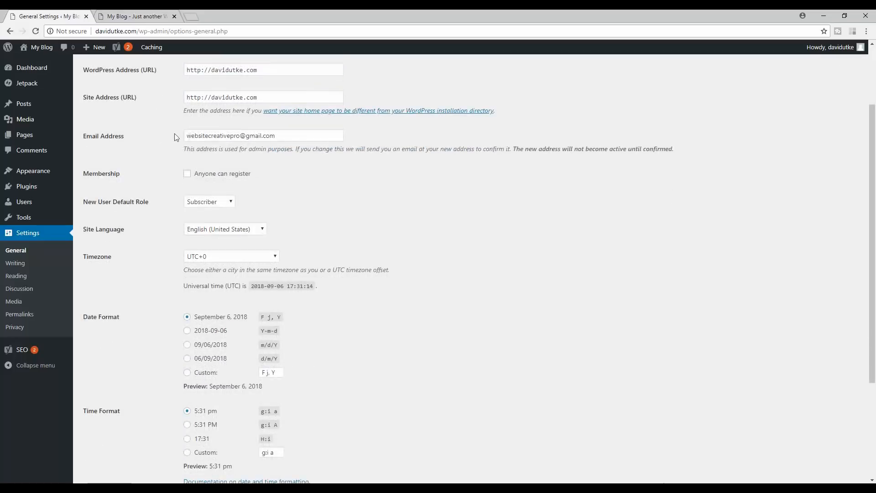
pyautogui.moveTo(261, 104); pyautogui.dragTo(543, 116)
pyautogui.moveTo(604, 112); pyautogui.dragTo(639, 112)
pyautogui.click(526, 136)
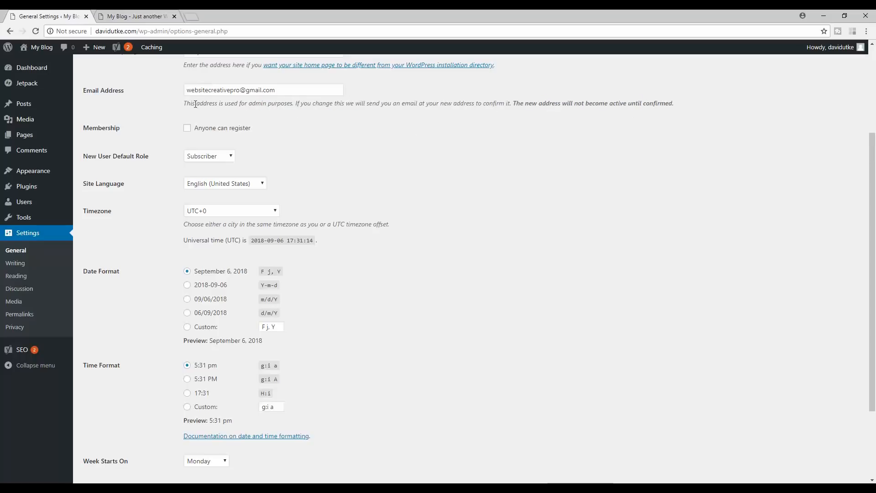
pyautogui.scroll(-2, 162, 126)
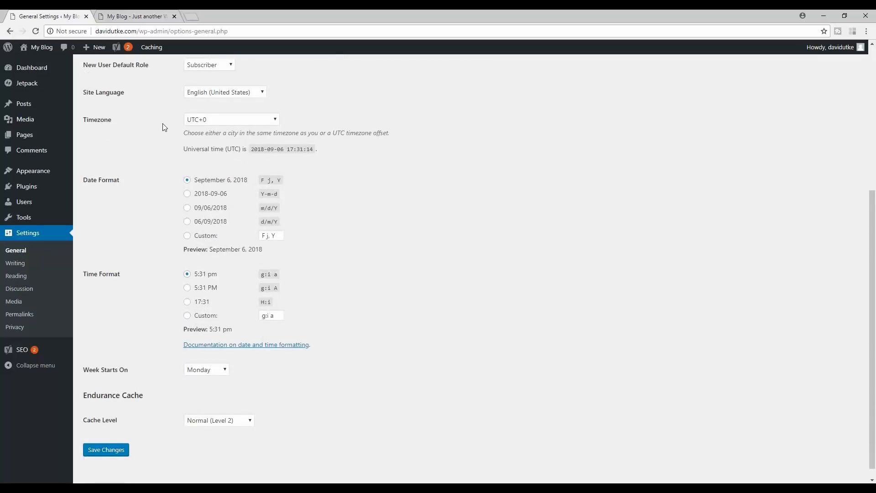
pyautogui.scroll(-1, 160, 151)
pyautogui.scroll(2, 151, 135)
pyautogui.scroll(-1, 153, 137)
pyautogui.scroll(2, 153, 133)
pyautogui.scroll(-2, 137, 151)
pyautogui.click(22, 264)
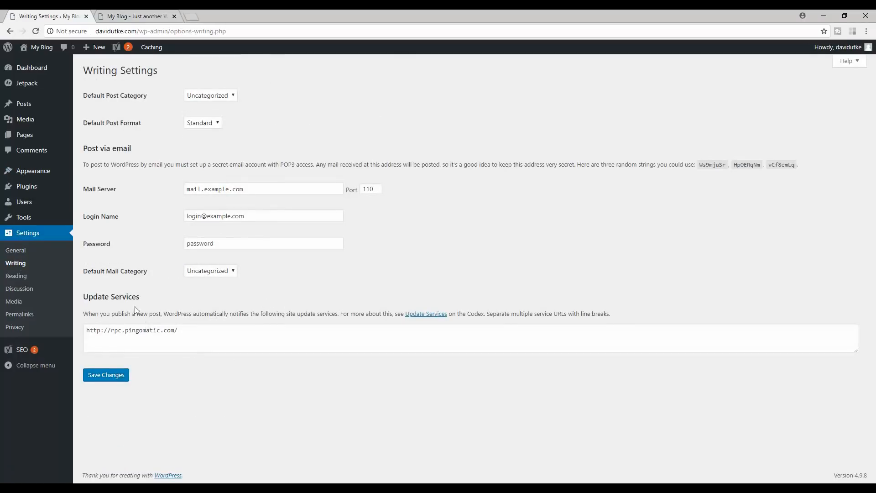
# - Check the Default Post Category and Format options, keep Standard format, then go to Reading Settings
pyautogui.click(226, 95)
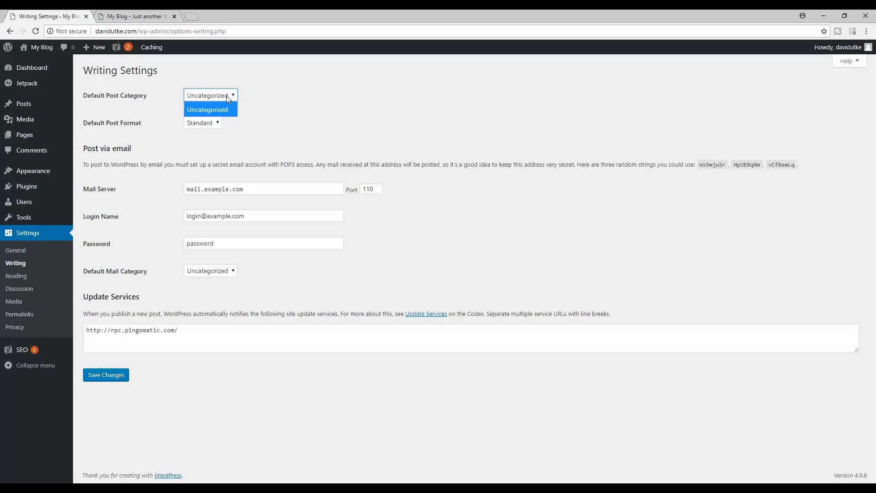
pyautogui.moveTo(147, 95); pyautogui.dragTo(97, 94)
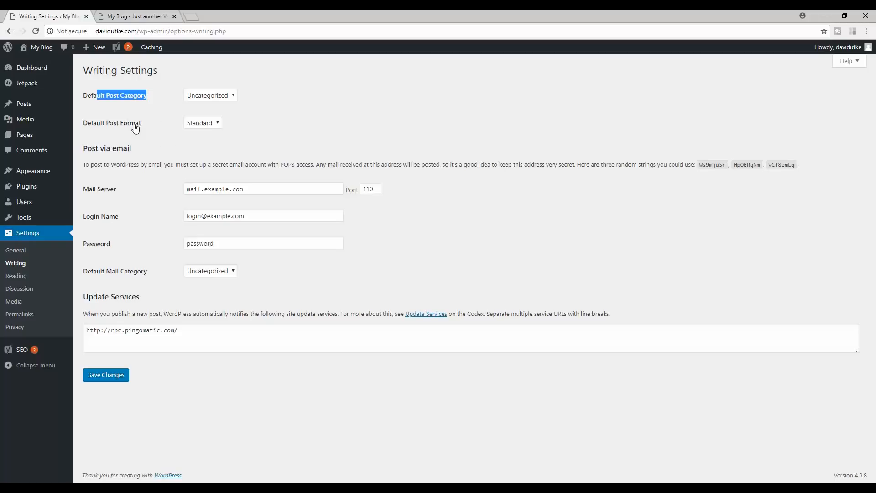
pyautogui.click(214, 122)
pyautogui.click(283, 130)
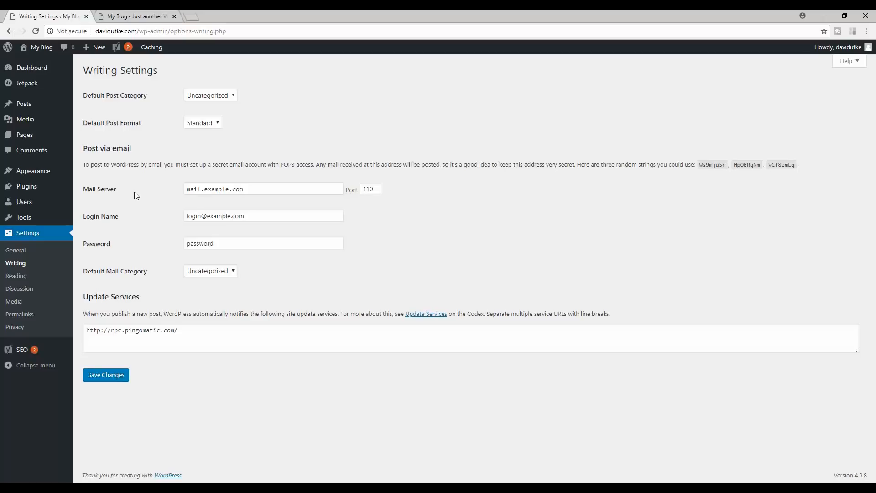
pyautogui.click(18, 275)
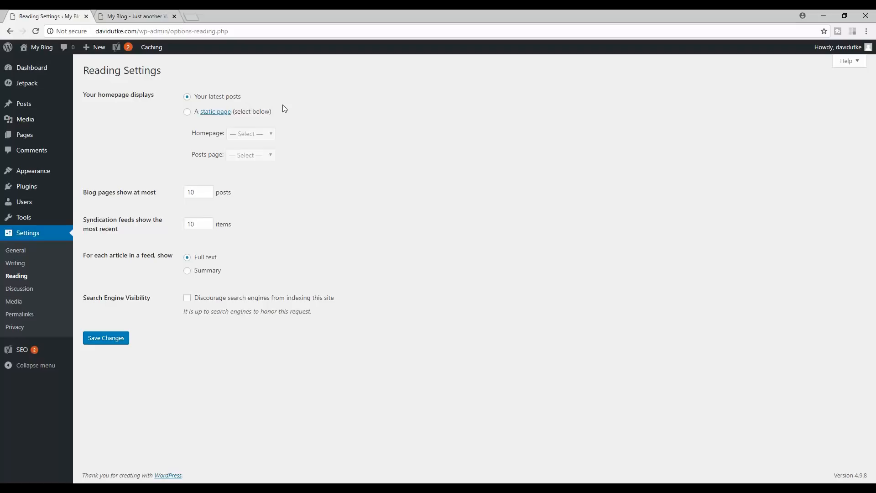
# - Load websitecreativepro.com in a new browser tab and scroll its homepage
pyautogui.click(191, 16)
pyautogui.write('websitecreativepro.com')
pyautogui.press('Return')
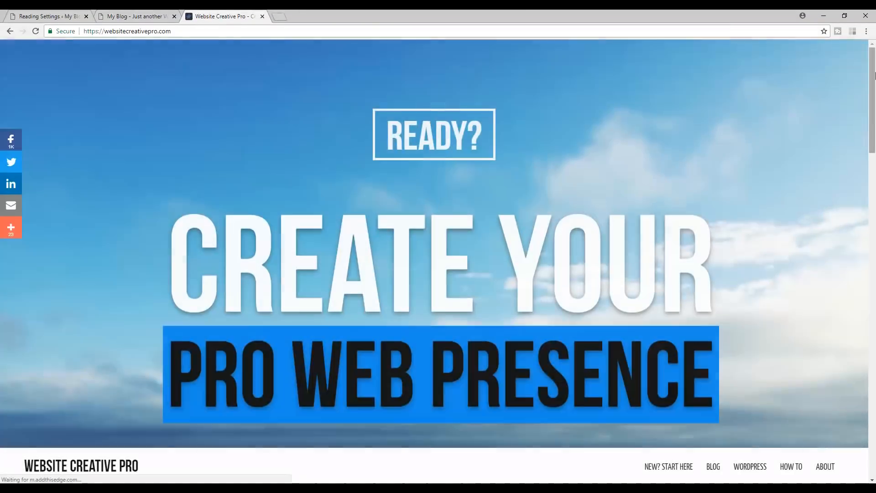
pyautogui.moveTo(873, 76); pyautogui.dragTo(874, 100)
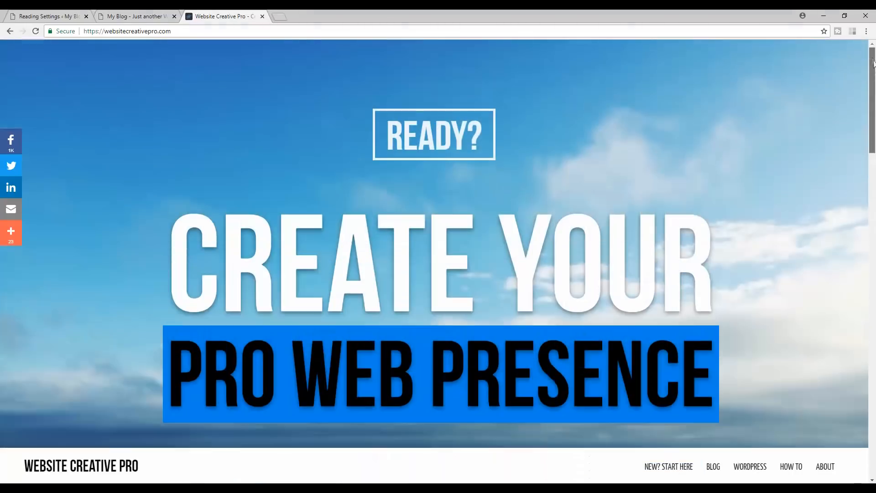
# - Load the edgeofdavid.com blog in another tab, scroll through it, and close that tab
pyautogui.click(277, 16)
pyautogui.write('e')
pyautogui.press('Return')
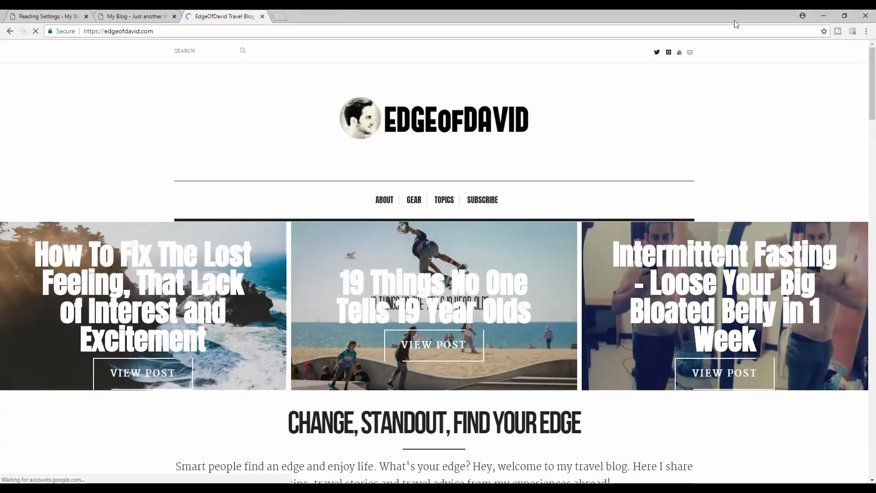
pyautogui.moveTo(872, 82); pyautogui.dragTo(874, 438)
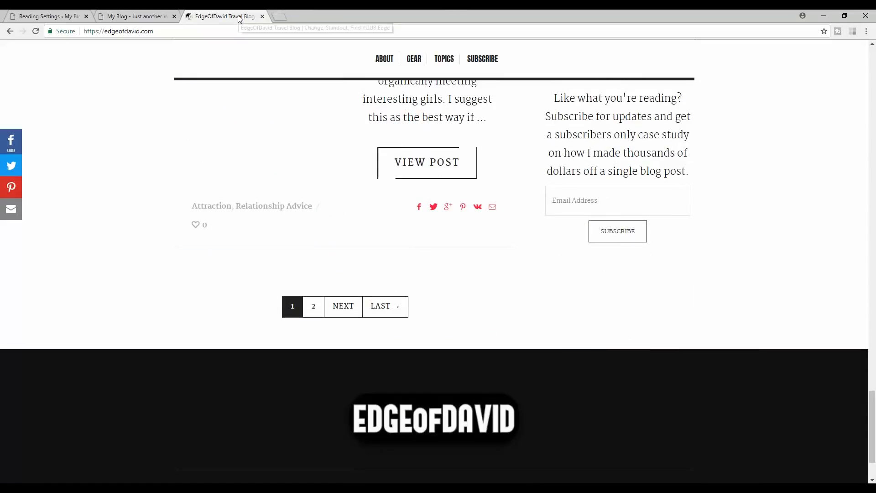
pyautogui.click(262, 17)
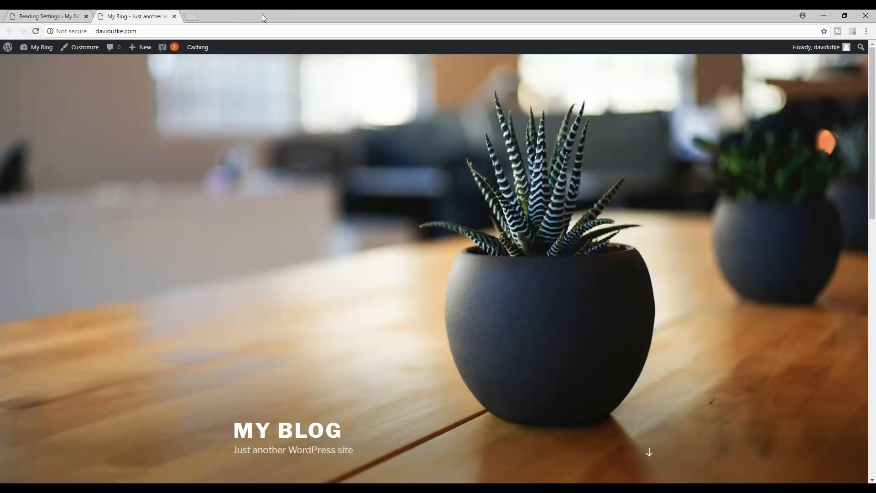
# - Switch back to the Reading Settings admin tab, which shows latest posts on the homepage
pyautogui.click(17, 14)
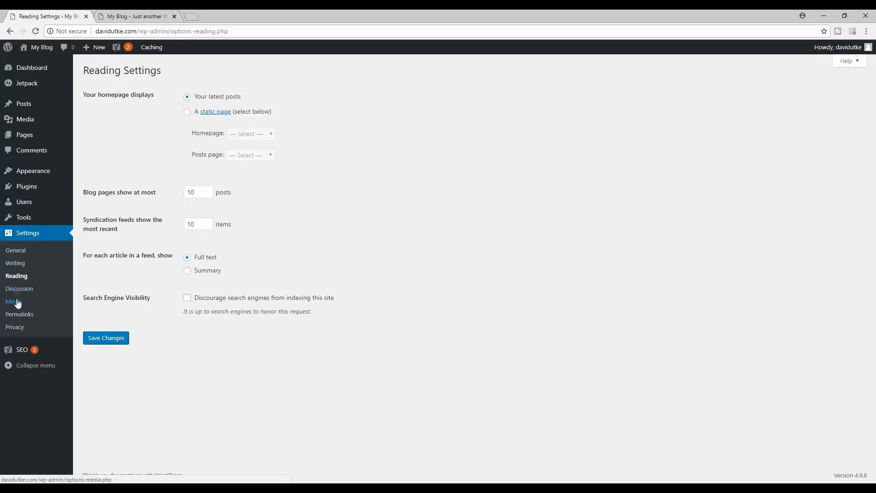
# - Choose Post name in Settings > Permalinks, check the example addresses, and save
pyautogui.click(17, 316)
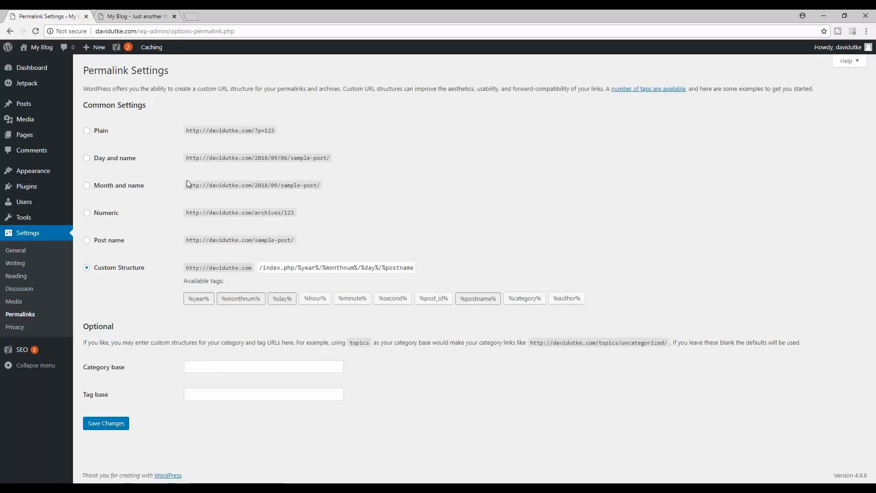
pyautogui.click(86, 241)
pyautogui.moveTo(296, 241); pyautogui.dragTo(187, 244)
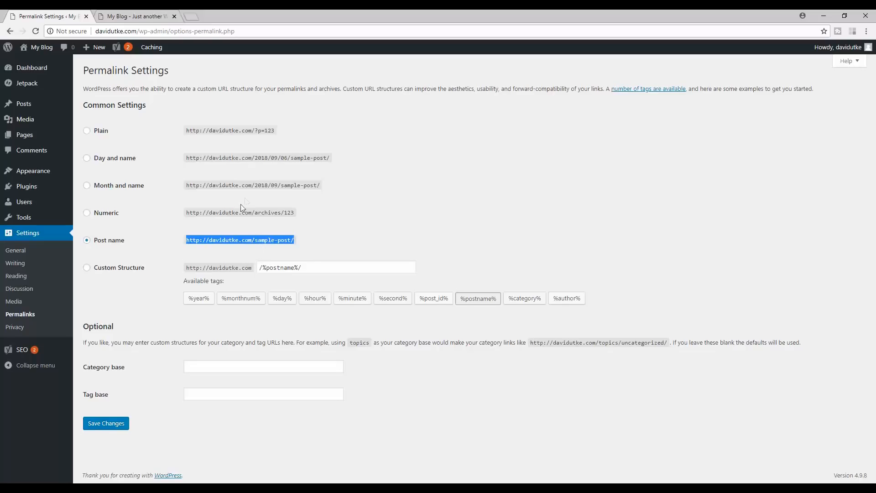
pyautogui.moveTo(268, 185); pyautogui.dragTo(340, 188)
pyautogui.click(354, 193)
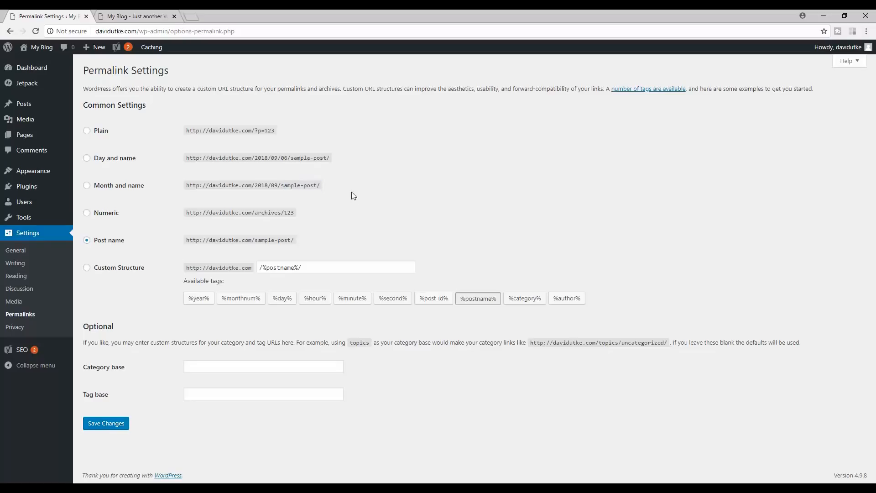
pyautogui.click(107, 428)
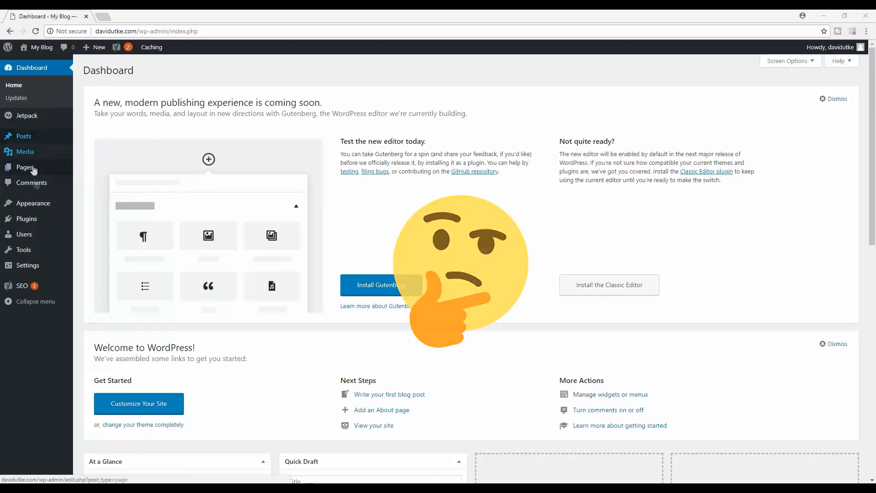
# - Search the theme catalogue for 'astra' and install the Astra theme
pyautogui.click(41, 208)
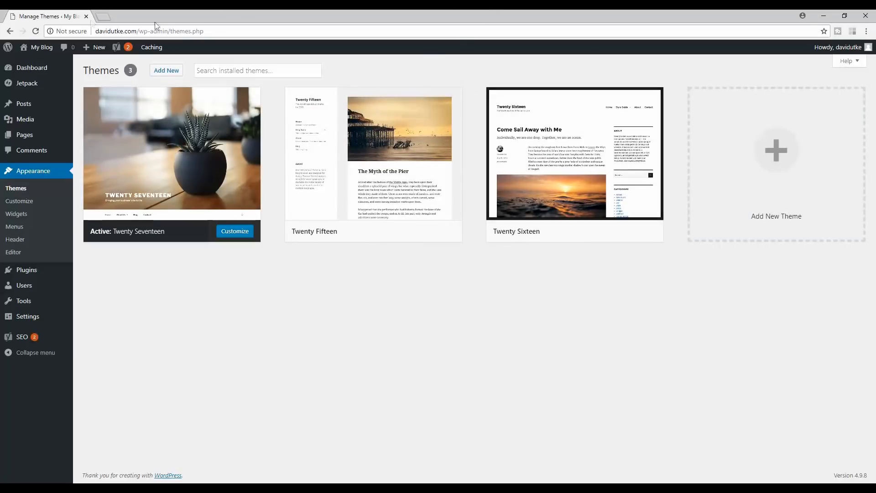
pyautogui.click(174, 66)
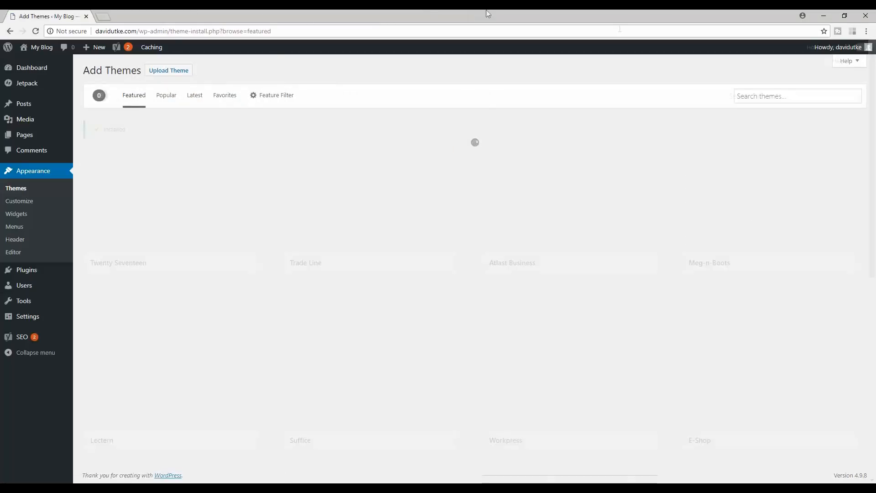
pyautogui.click(766, 97)
pyautogui.write('astra')
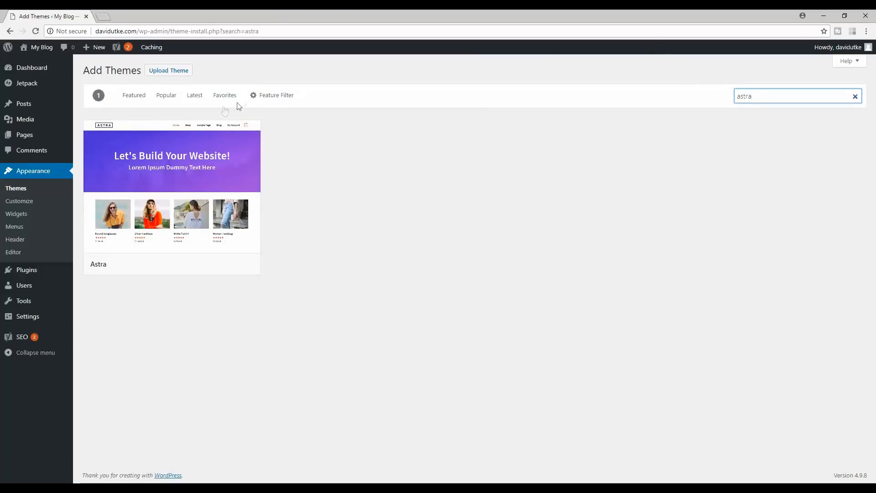
pyautogui.moveTo(182, 177)
pyautogui.click(207, 264)
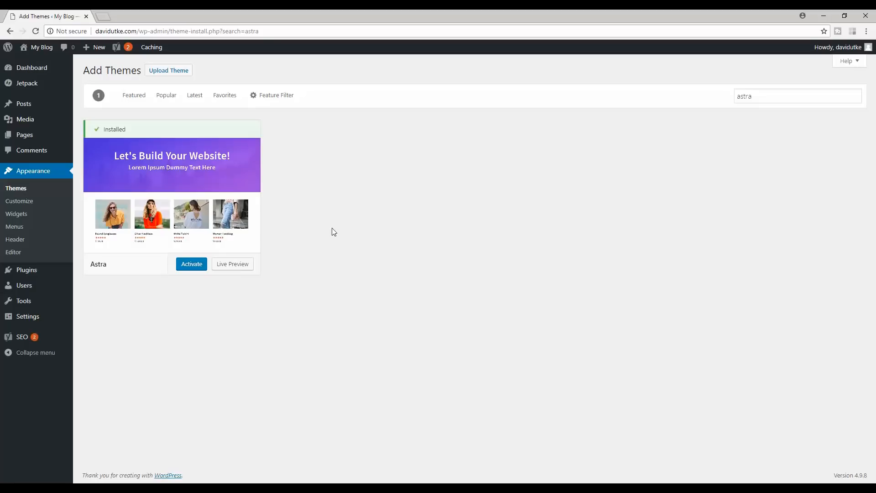
# - Open websitecreativepro.com's best WordPress themes article in a new tab, then go back to Add Themes
pyautogui.click(104, 17)
pyautogui.write('websitecreativepro.com')
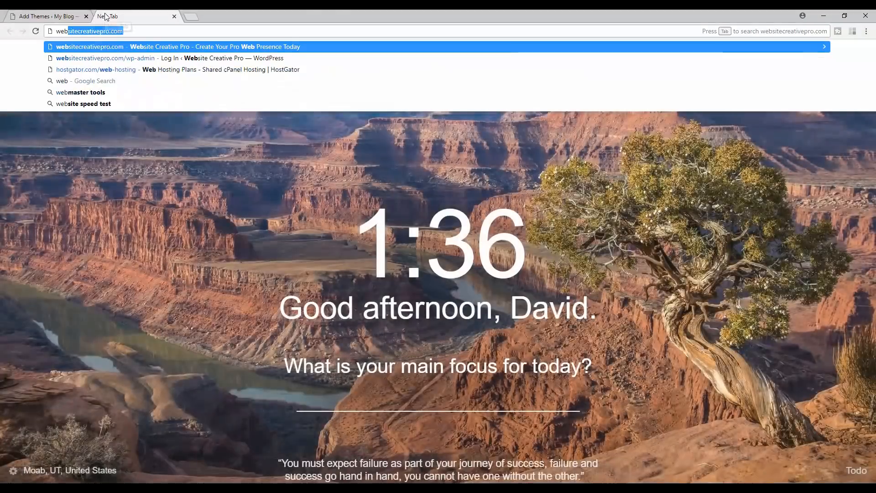
pyautogui.press('Return')
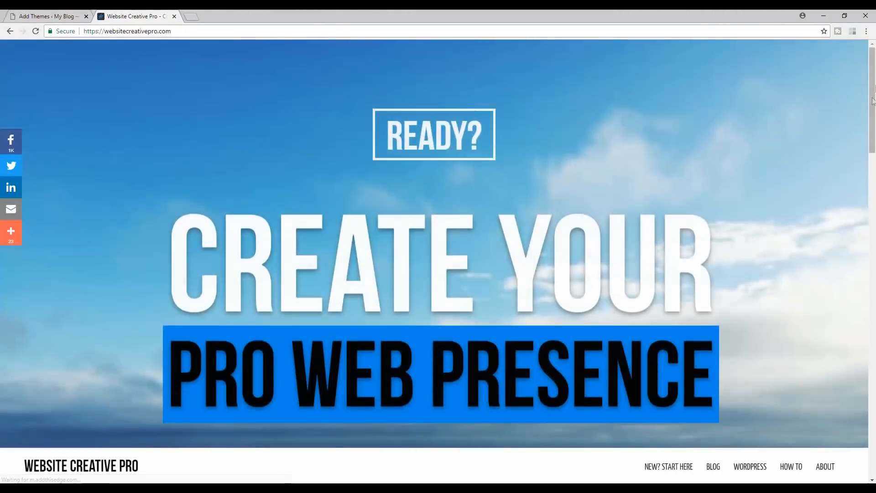
pyautogui.scroll(-3, 844, 153)
pyautogui.moveTo(746, 331)
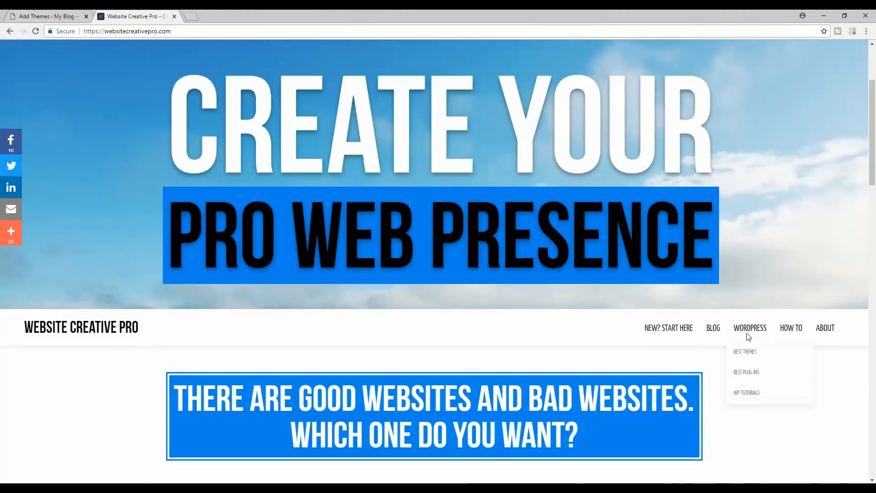
pyautogui.click(745, 354)
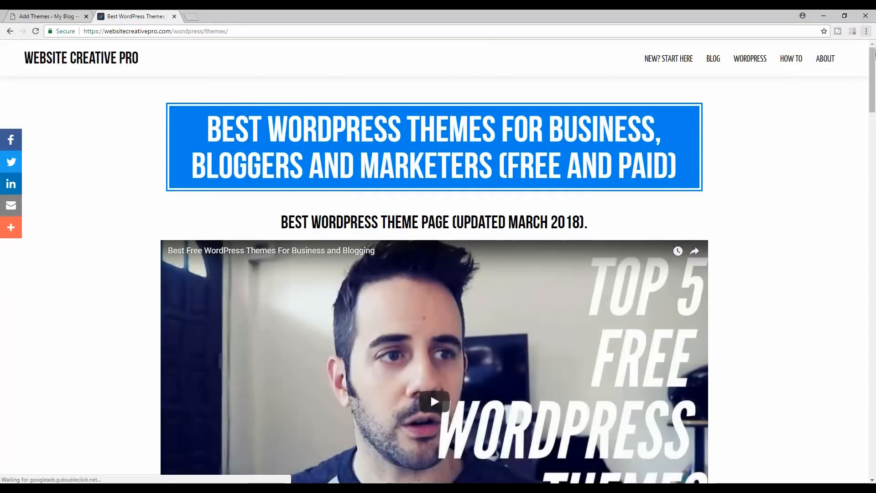
pyautogui.scroll(-2, 789, 117)
pyautogui.moveTo(873, 99)
pyautogui.mouseDown()
pyautogui.moveTo(870, 410)
pyautogui.moveTo(874, 91)
pyautogui.mouseUp()
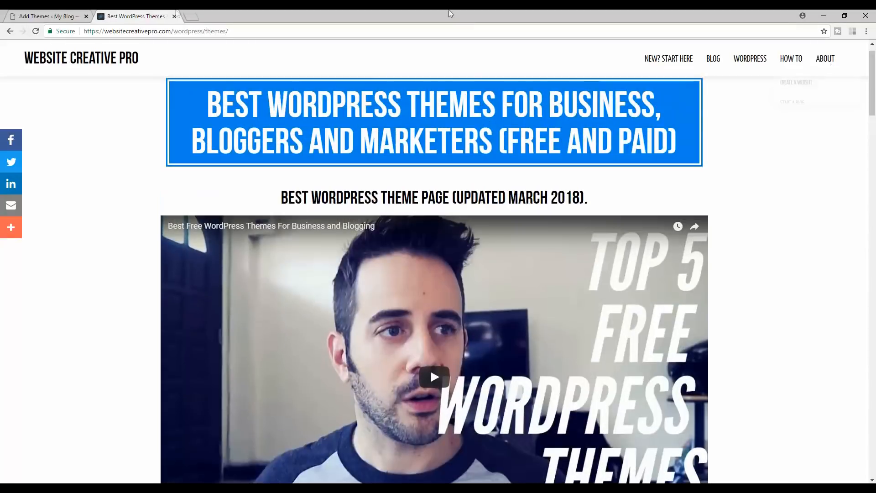
pyautogui.click(51, 13)
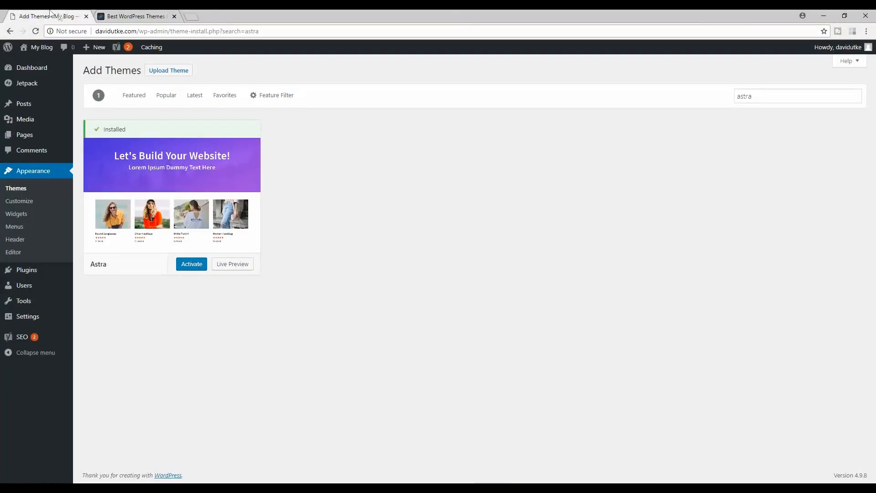
# - Close the article tab, activate Astra, and delete the Twenty Fifteen theme
pyautogui.click(174, 16)
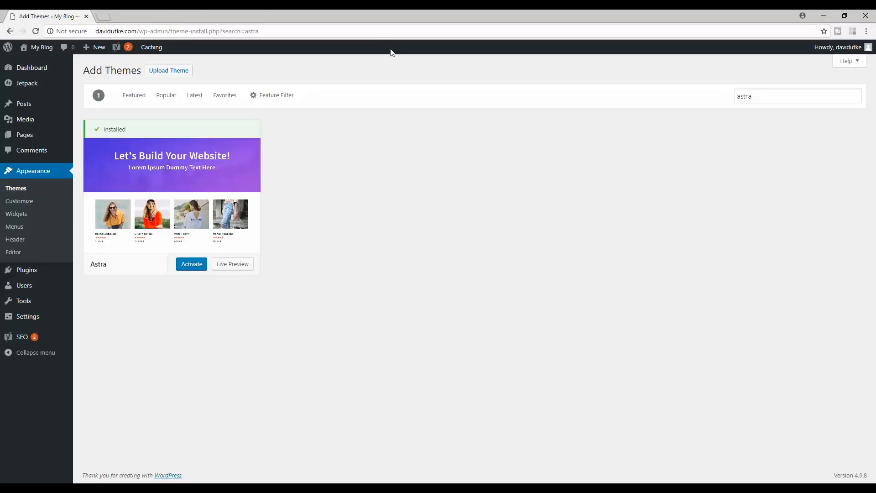
pyautogui.click(192, 264)
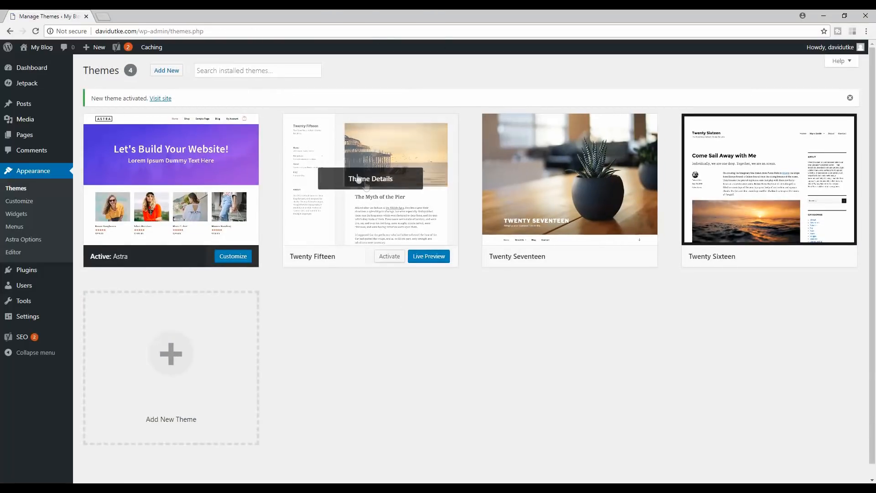
pyautogui.click(405, 146)
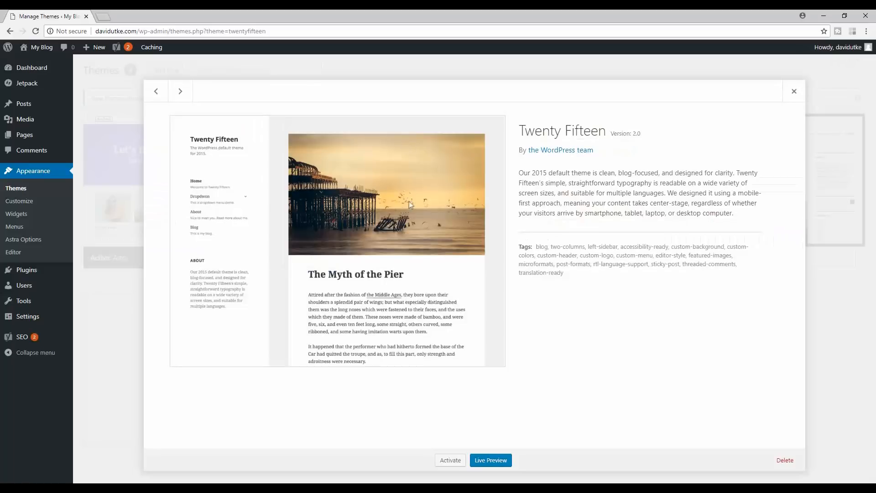
pyautogui.click(785, 460)
pyautogui.click(482, 100)
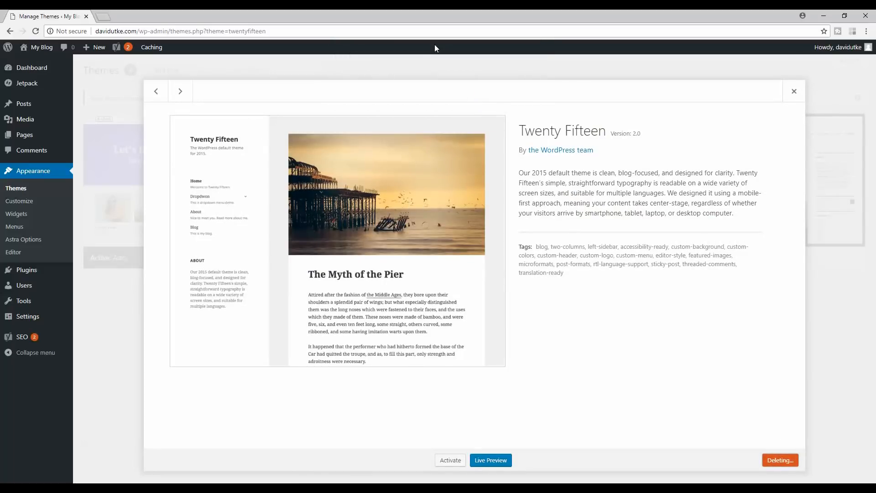
# - Delete the Twenty Seventeen and Twenty Sixteen themes as well
pyautogui.click(396, 189)
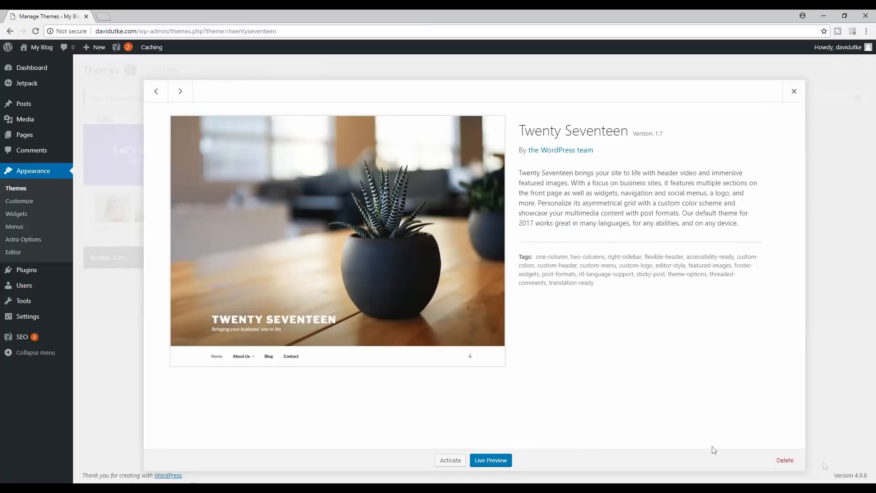
pyautogui.click(784, 459)
pyautogui.click(480, 101)
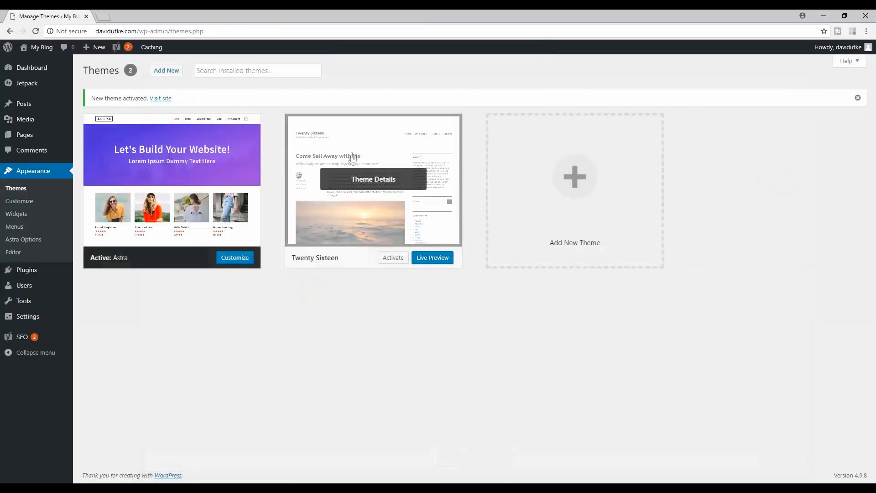
pyautogui.click(352, 159)
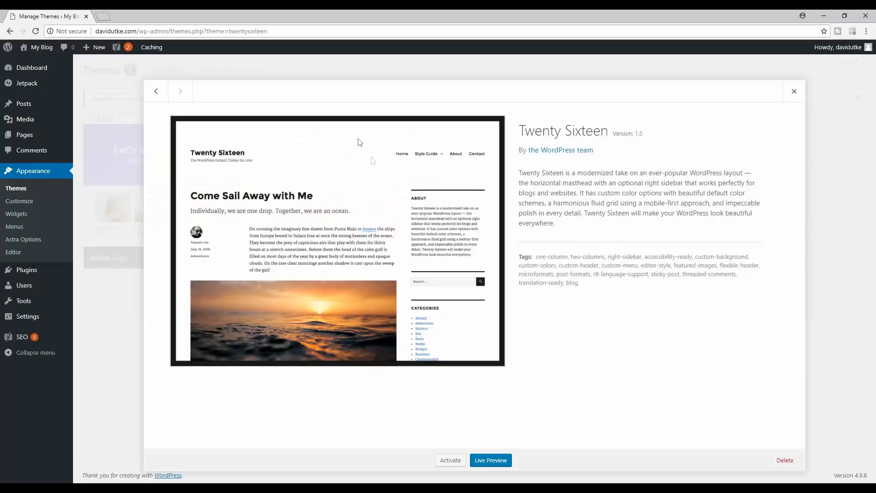
pyautogui.click(784, 459)
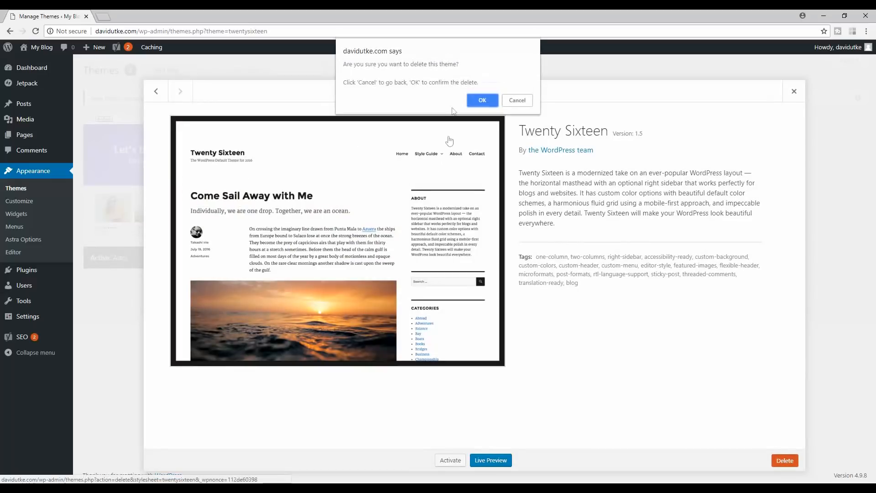
pyautogui.click(477, 102)
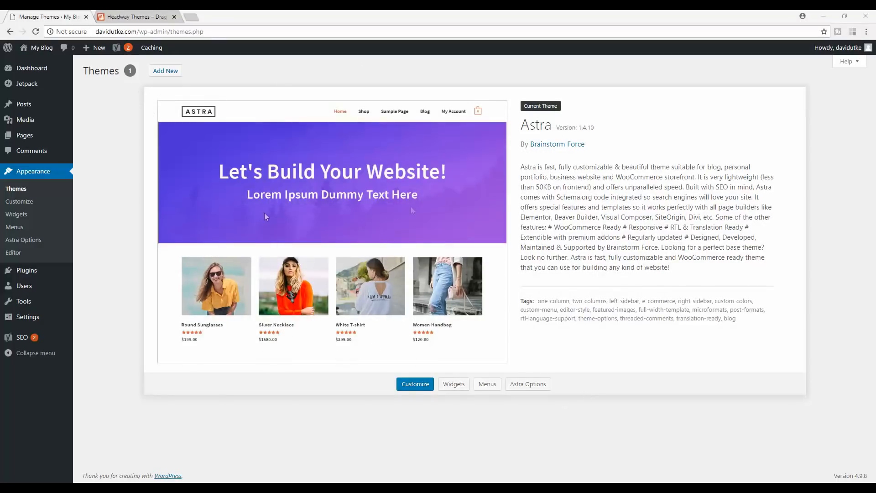
# - View the site front page with Astra in a new tab, then return to the Themes page
pyautogui.rightClick(37, 47)
pyautogui.click(64, 52)
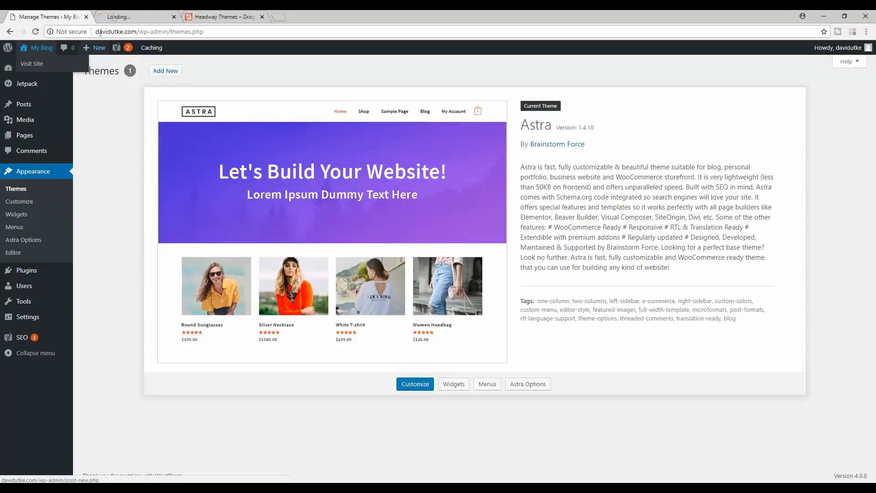
pyautogui.click(118, 16)
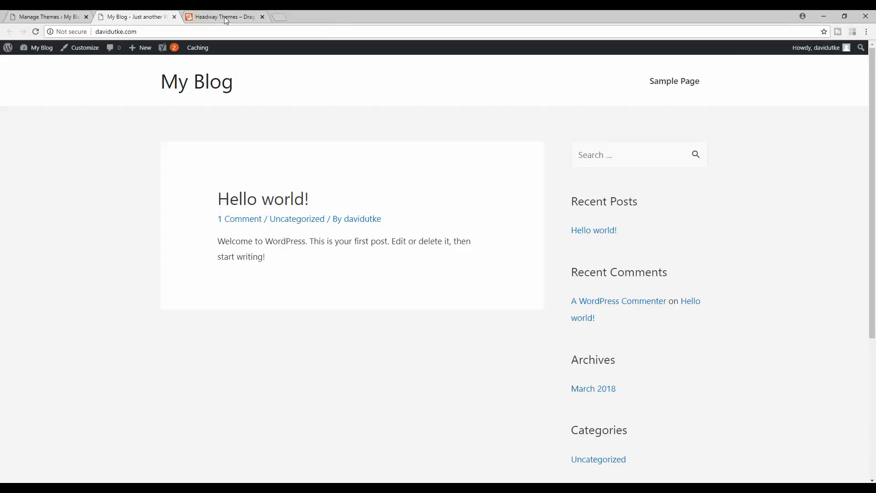
pyautogui.click(39, 15)
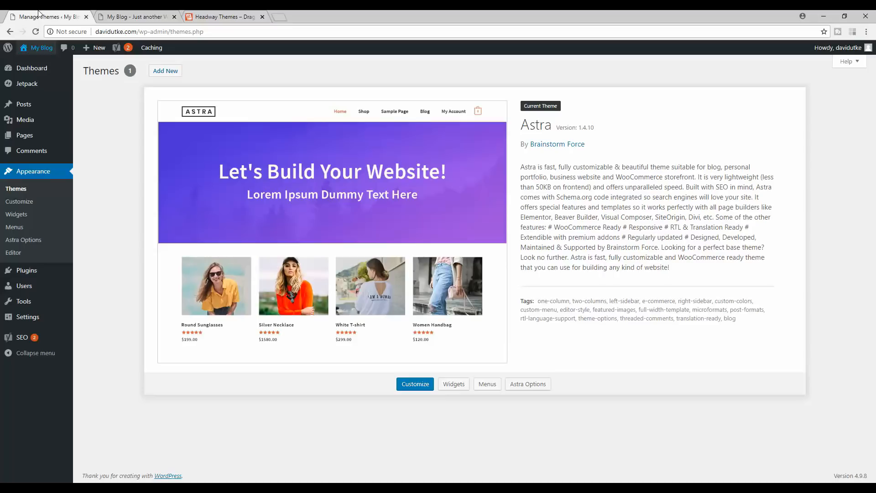
pyautogui.click(285, 14)
pyautogui.write('wp')
pyautogui.press('Return')
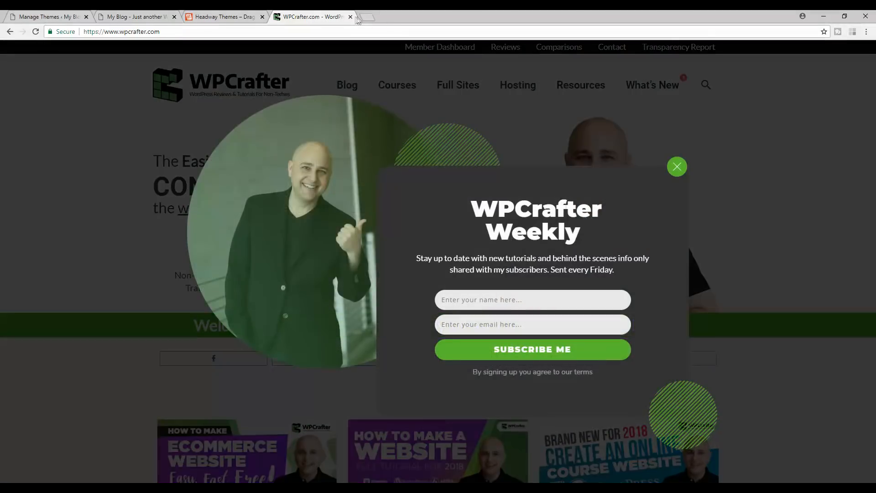
pyautogui.click(350, 17)
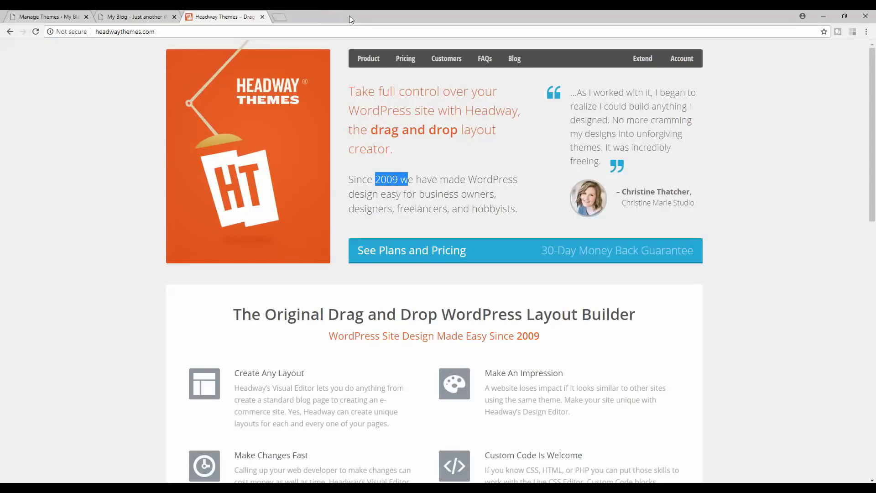
pyautogui.click(80, 15)
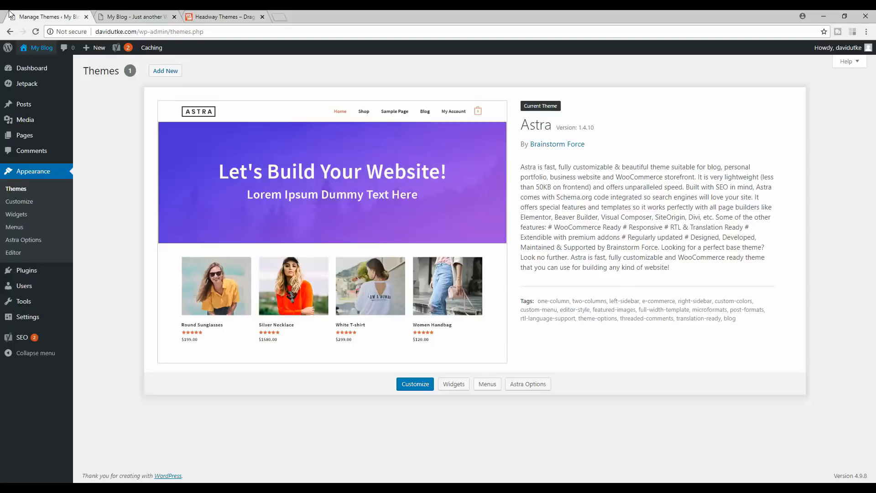
pyautogui.click(124, 15)
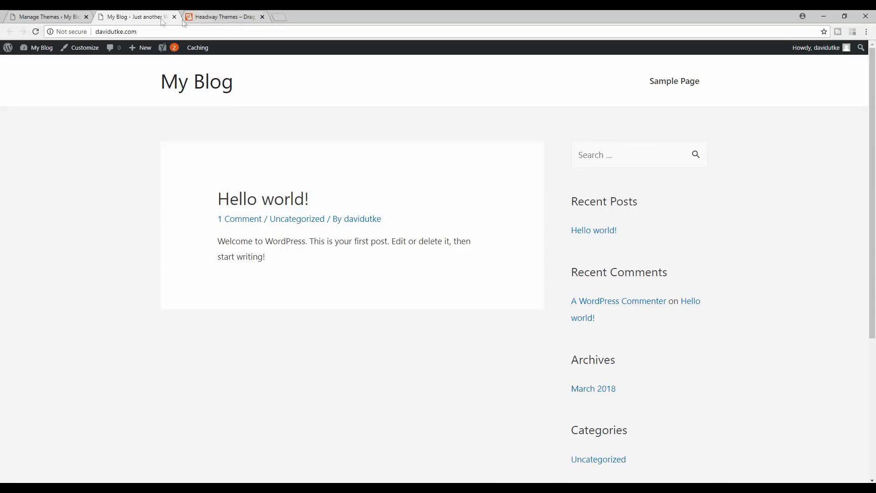
pyautogui.click(219, 15)
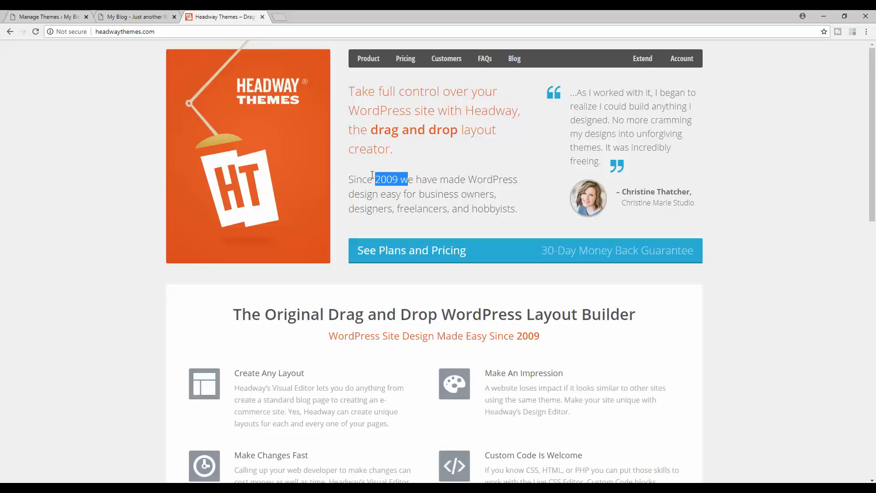
pyautogui.click(120, 14)
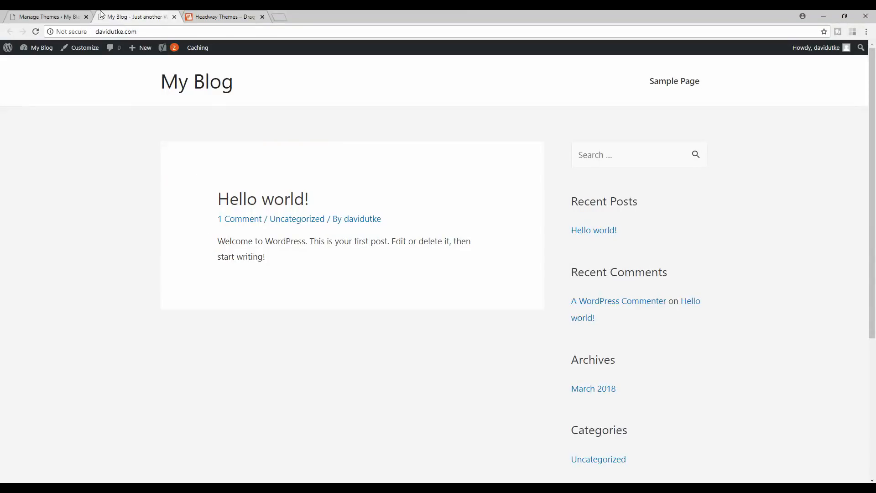
pyautogui.click(45, 16)
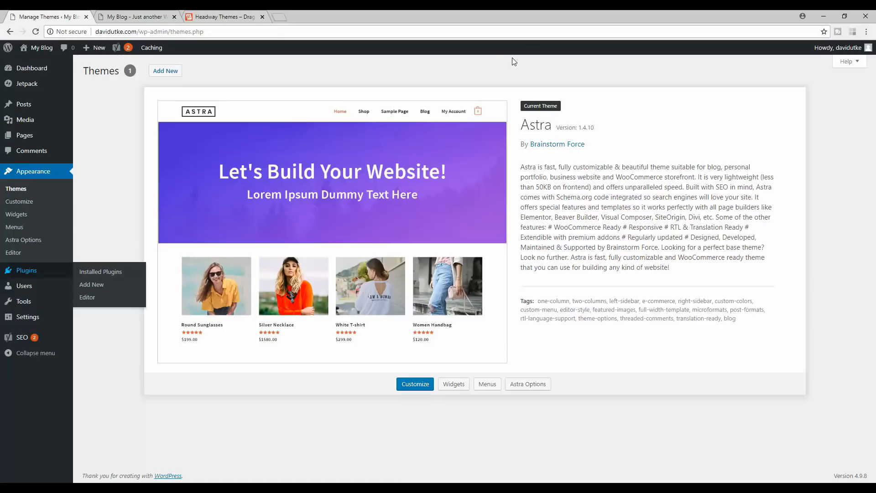
# - Check the installed plugins list and open Add Plugins in a new tab
pyautogui.click(94, 273)
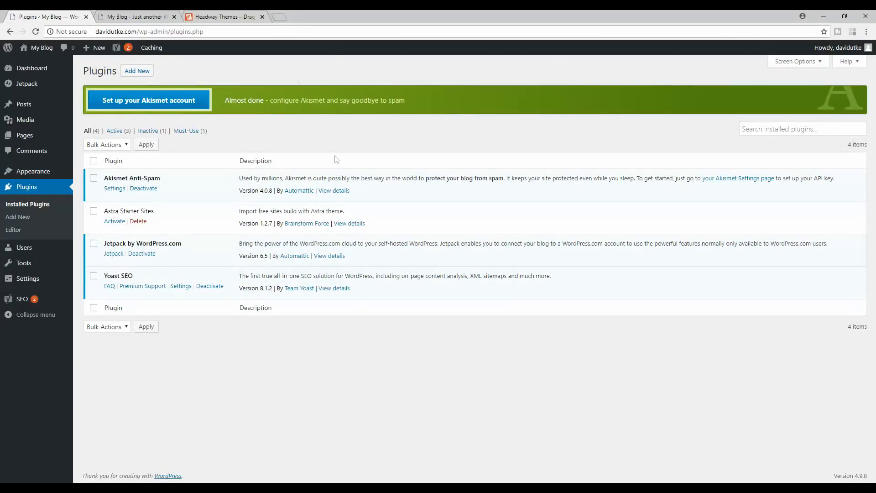
pyautogui.moveTo(156, 211); pyautogui.dragTo(104, 212)
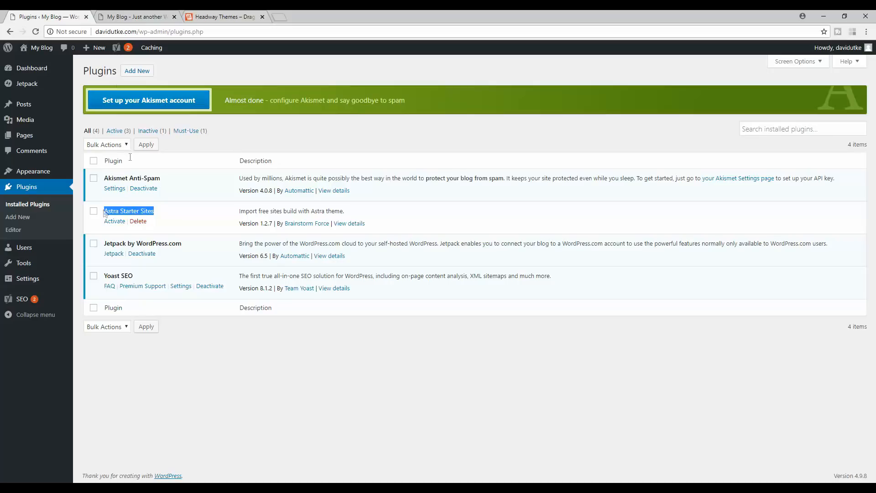
pyautogui.rightClick(134, 72)
pyautogui.click(158, 76)
pyautogui.click(132, 17)
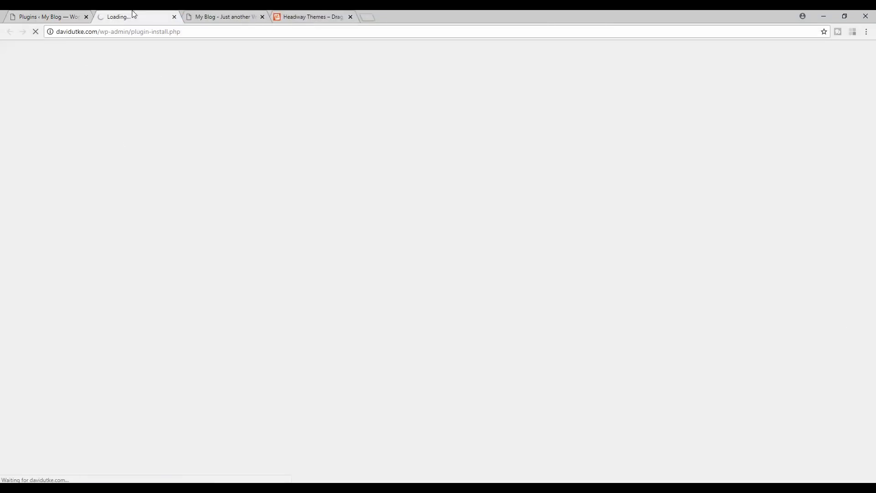
# - Search plugins for 'astra sites', activate Astra Starter Sites, and close the old tab
pyautogui.click(757, 97)
pyautogui.write('astra')
pyautogui.press('Return')
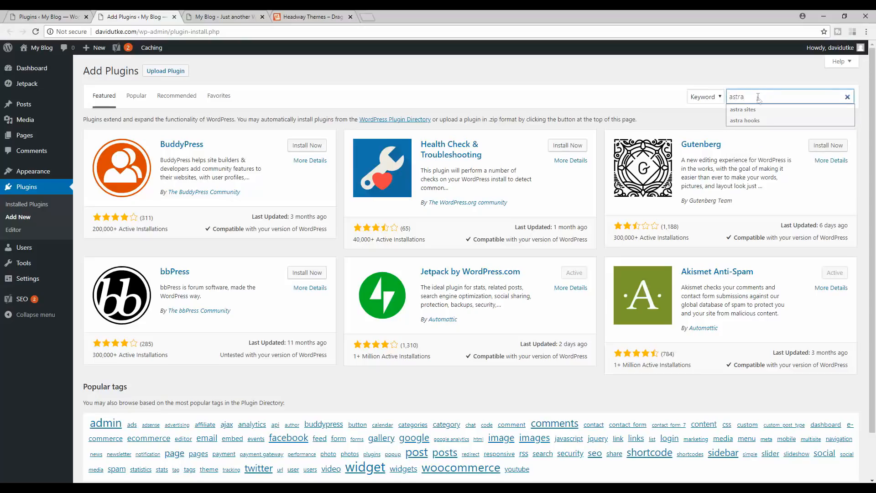
pyautogui.write('sites')
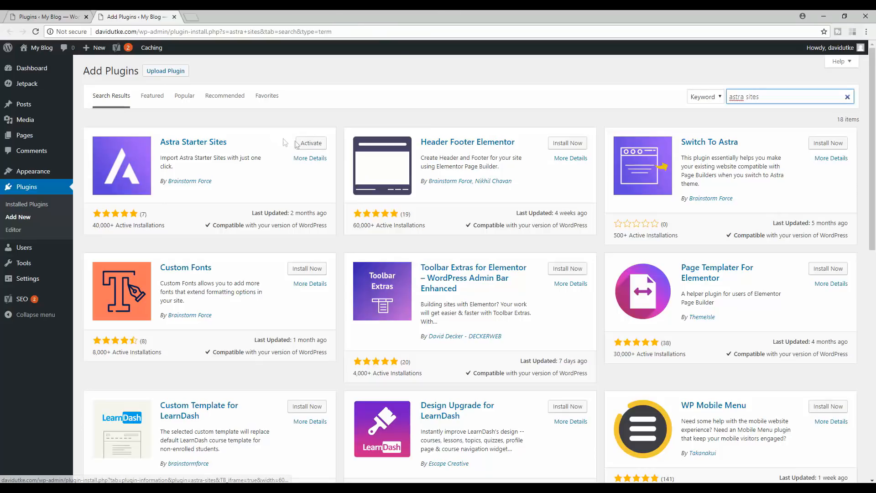
pyautogui.click(311, 143)
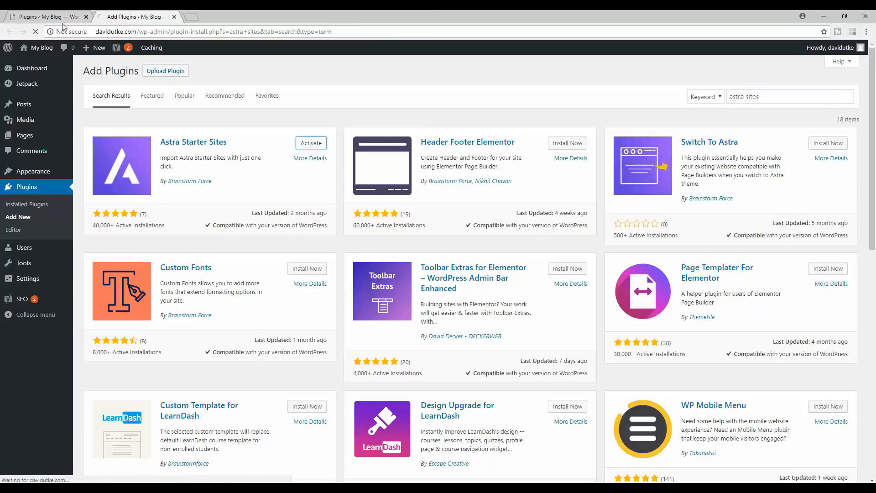
pyautogui.click(86, 18)
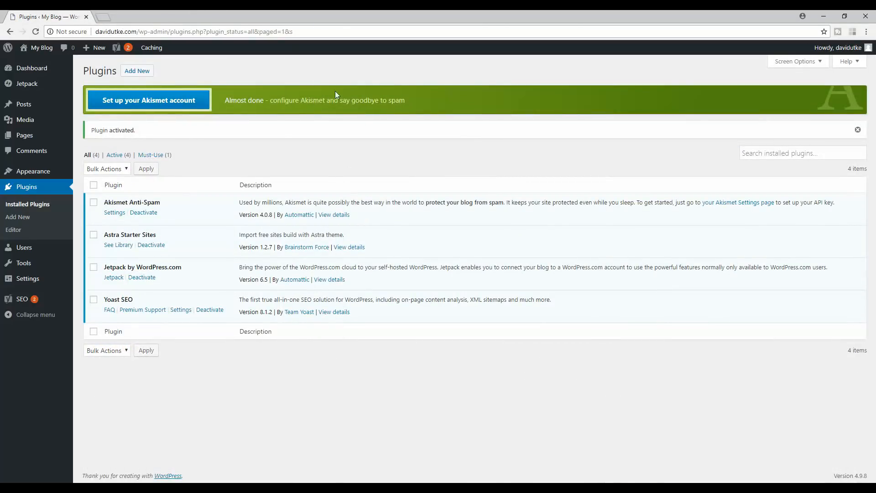
# - Go to Appearance > Themes, then open Appearance > Astra Sites
pyautogui.click(40, 172)
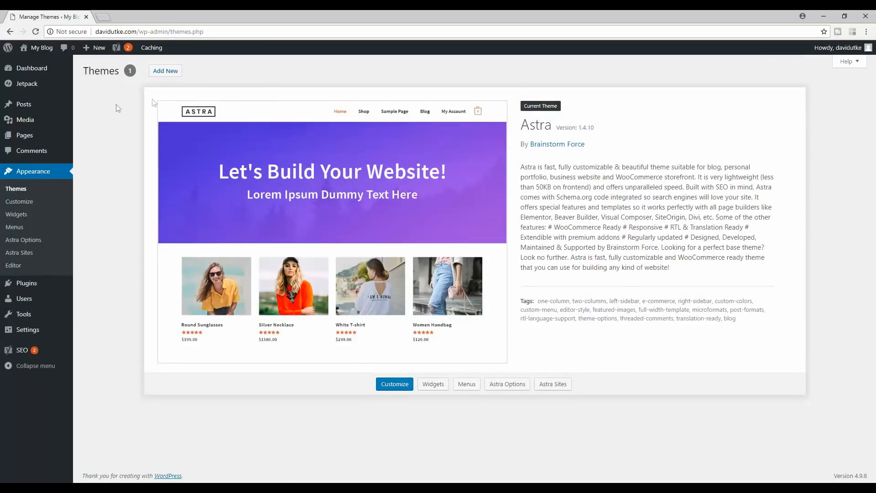
pyautogui.click(15, 252)
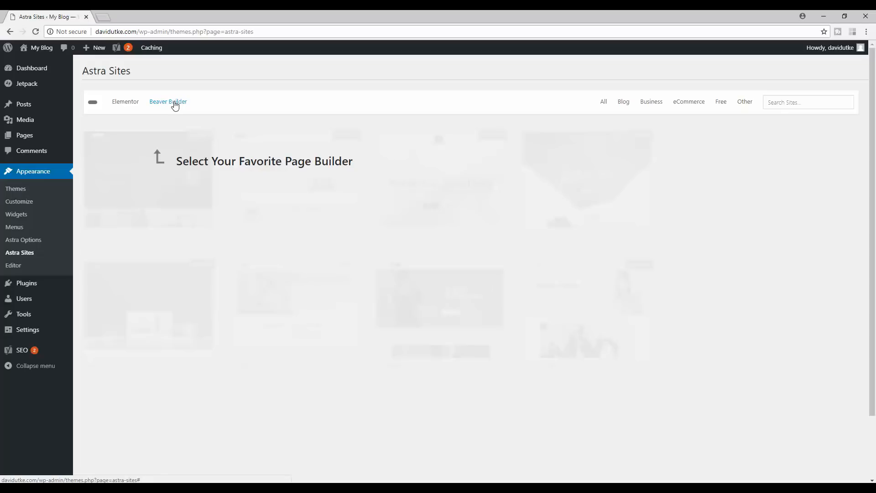
# - Filter to Elementor starter sites, scroll down to the Agency design, and preview it
pyautogui.click(130, 105)
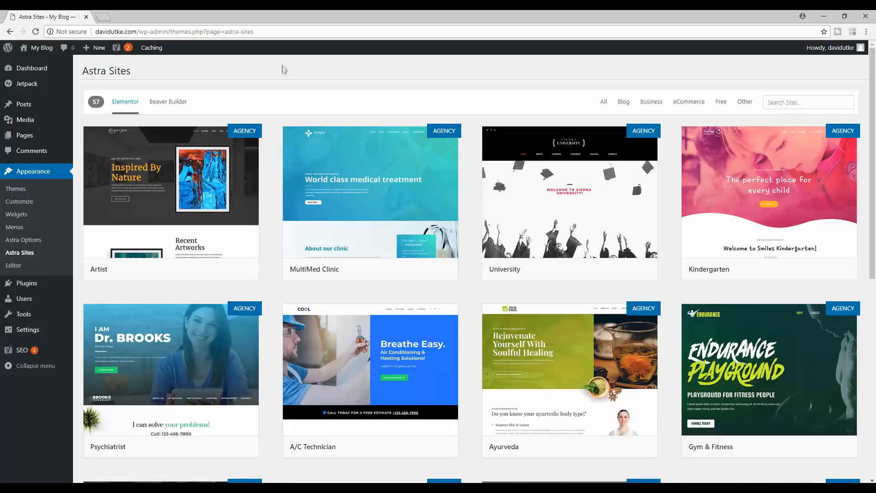
pyautogui.moveTo(875, 107); pyautogui.dragTo(875, 290)
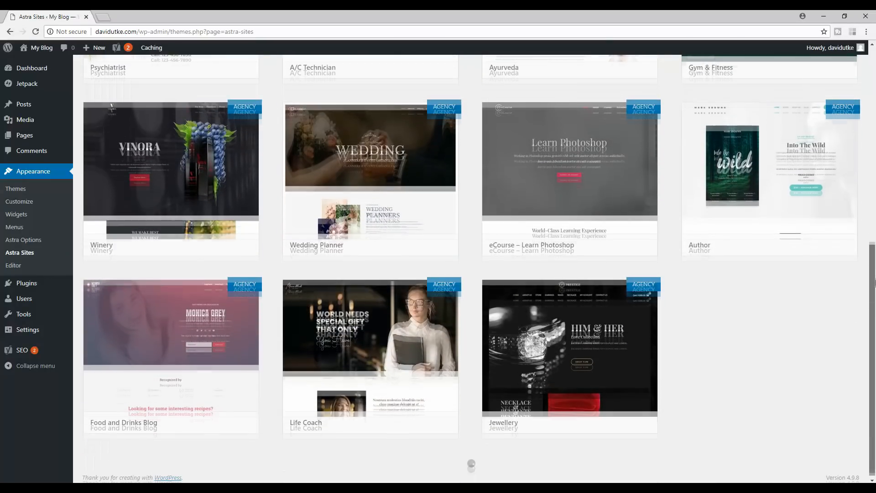
pyautogui.moveTo(875, 181); pyautogui.dragTo(874, 108)
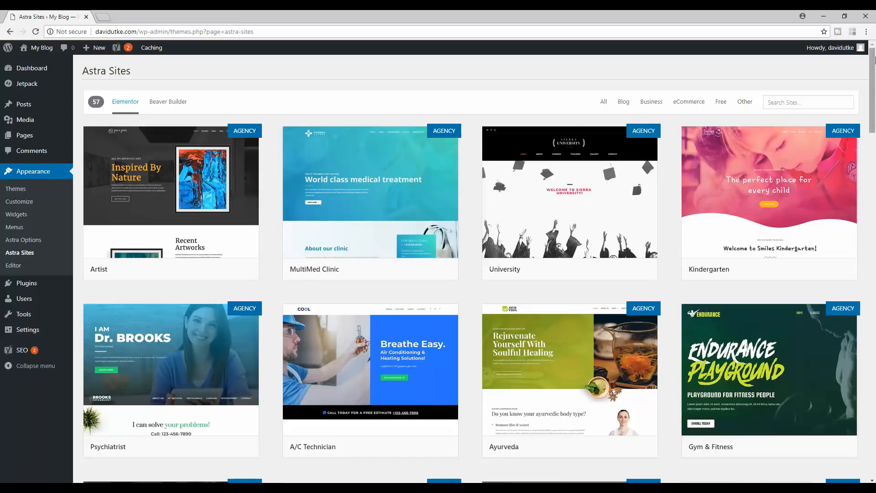
pyautogui.scroll(-2, 775, 116)
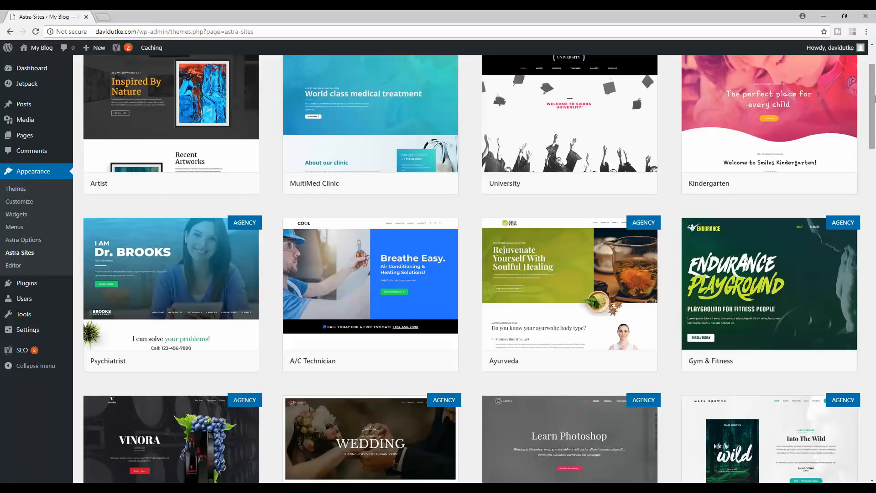
pyautogui.moveTo(875, 87); pyautogui.dragTo(875, 395)
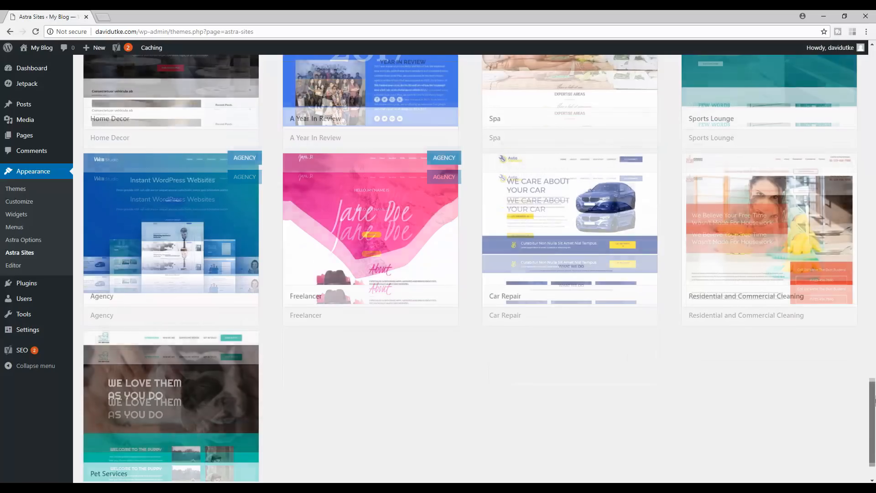
pyautogui.scroll(10, 512, 288)
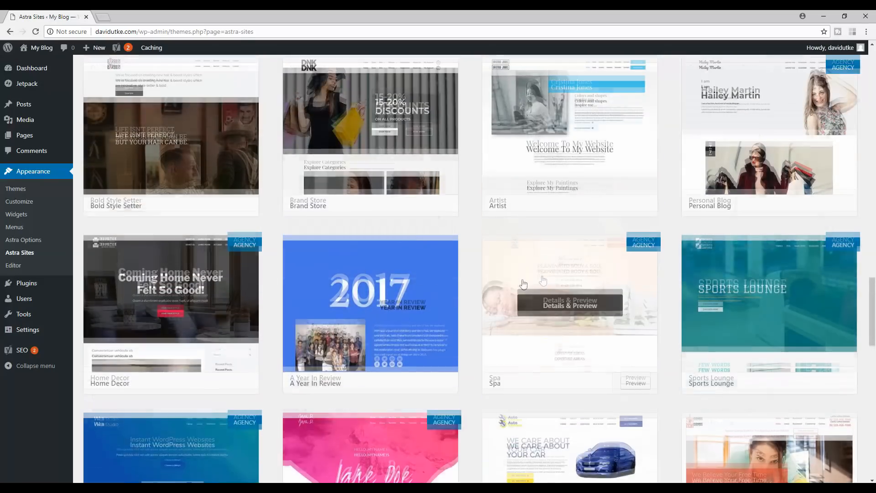
pyautogui.scroll(-11, 523, 310)
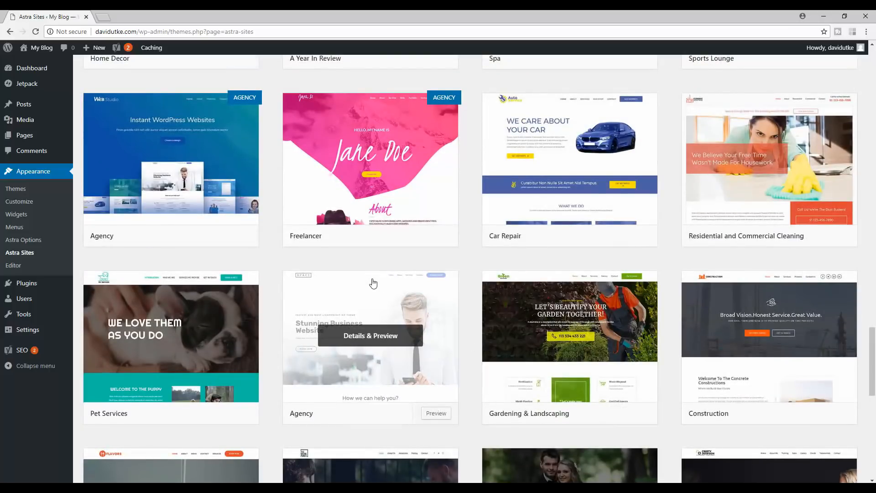
pyautogui.click(434, 415)
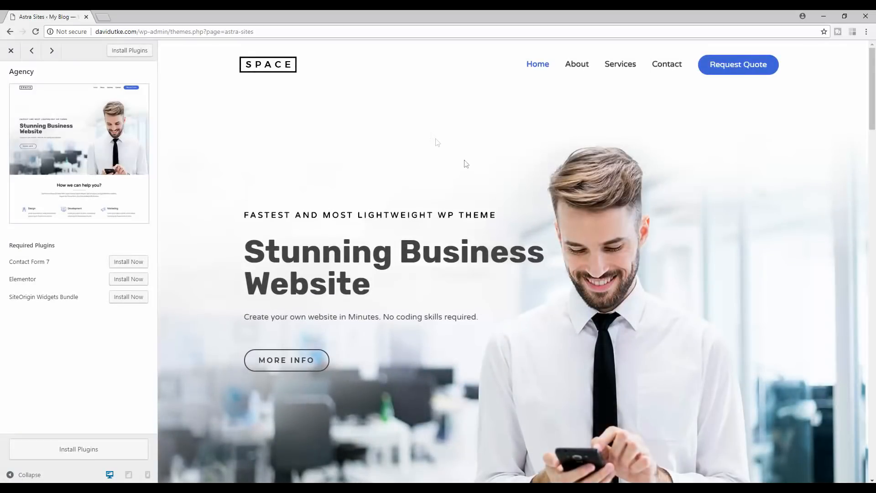
# - Install Contact Form 7, Elementor and SiteOrigin Widgets Bundle for the Agency site
pyautogui.moveTo(872, 63); pyautogui.dragTo(866, 37)
pyautogui.click(127, 262)
pyautogui.click(120, 280)
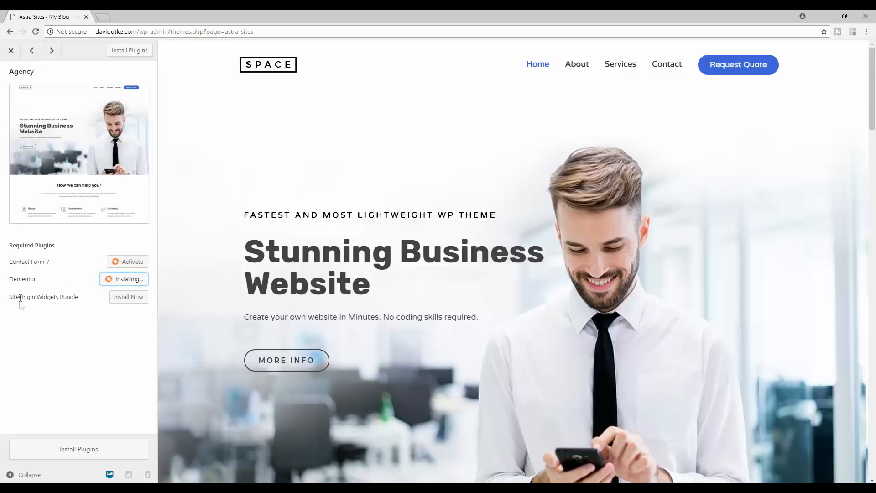
pyautogui.click(127, 299)
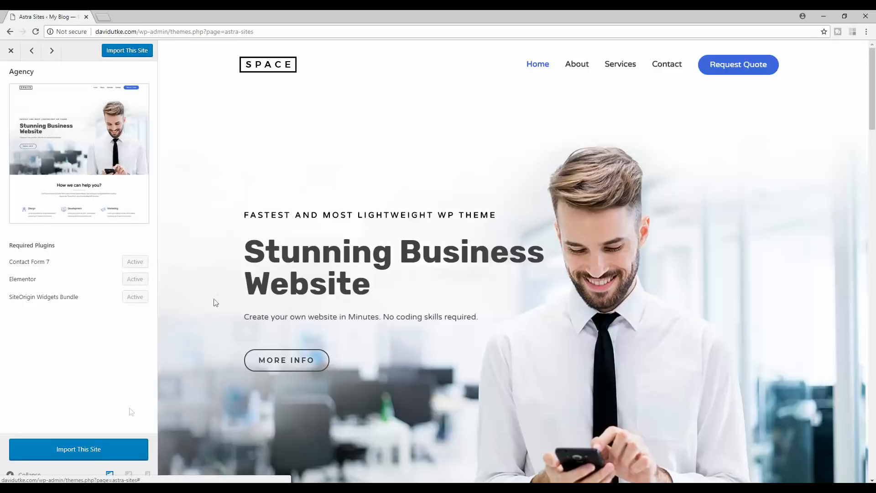
# - Start the Agency site import and scroll through the overwrite warning dialog
pyautogui.click(80, 449)
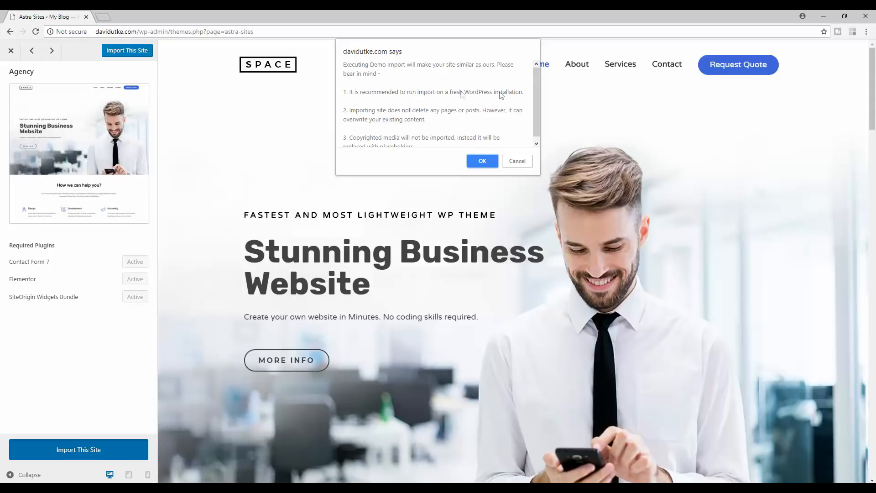
pyautogui.moveTo(538, 89); pyautogui.dragTo(540, 98)
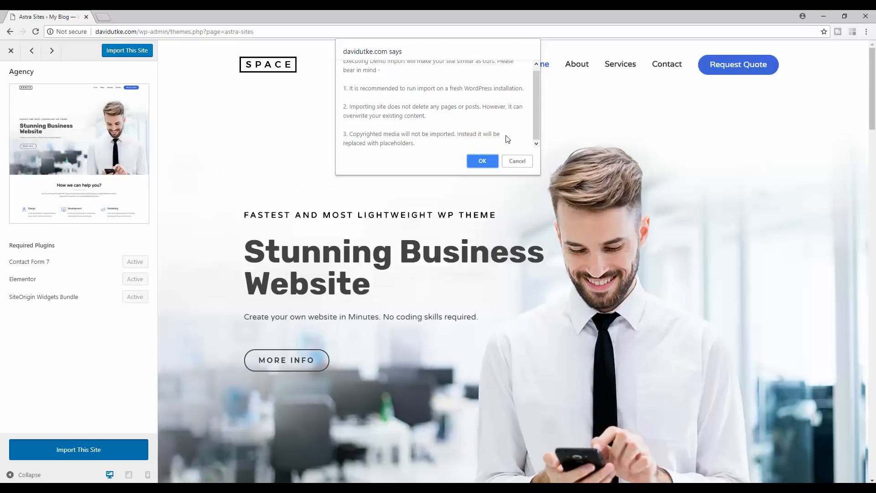
# - Confirm the Agency starter site import and open the finished site in a new tab
pyautogui.click(479, 163)
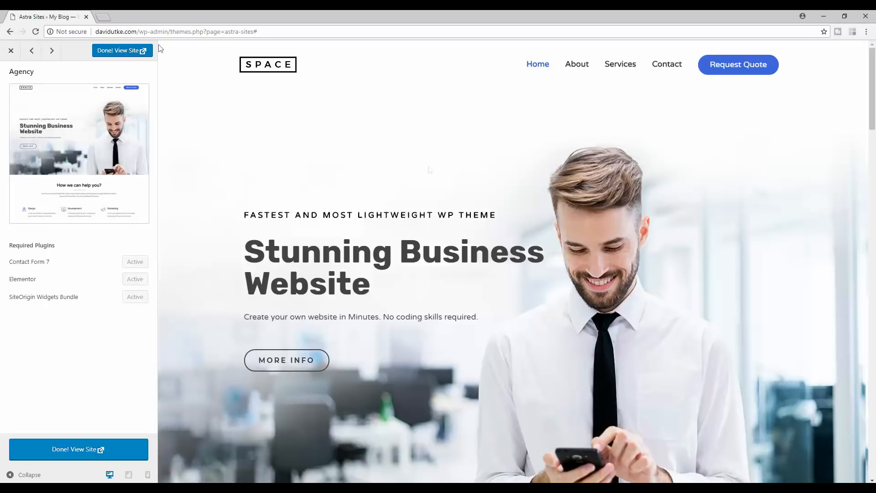
pyautogui.click(121, 53)
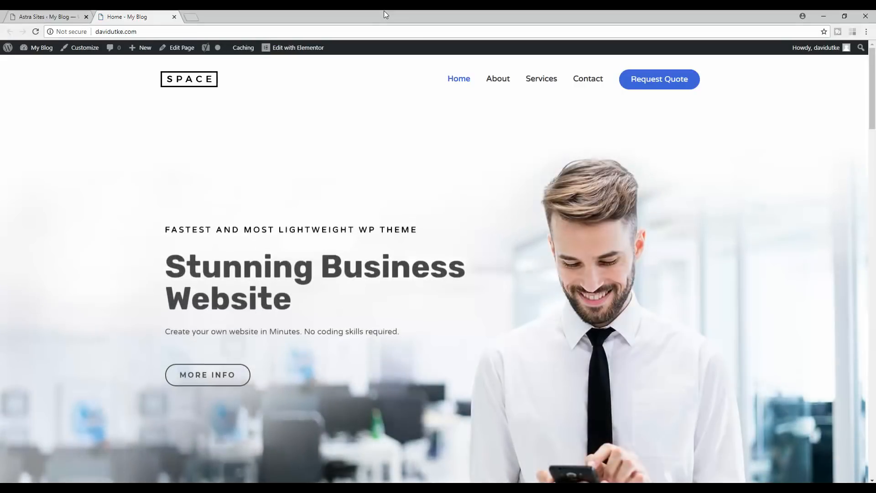
# - Scroll down the imported Agency homepage to look over its design
pyautogui.moveTo(872, 66)
pyautogui.mouseDown()
pyautogui.moveTo(875, 387)
pyautogui.moveTo(873, 68)
pyautogui.mouseUp()
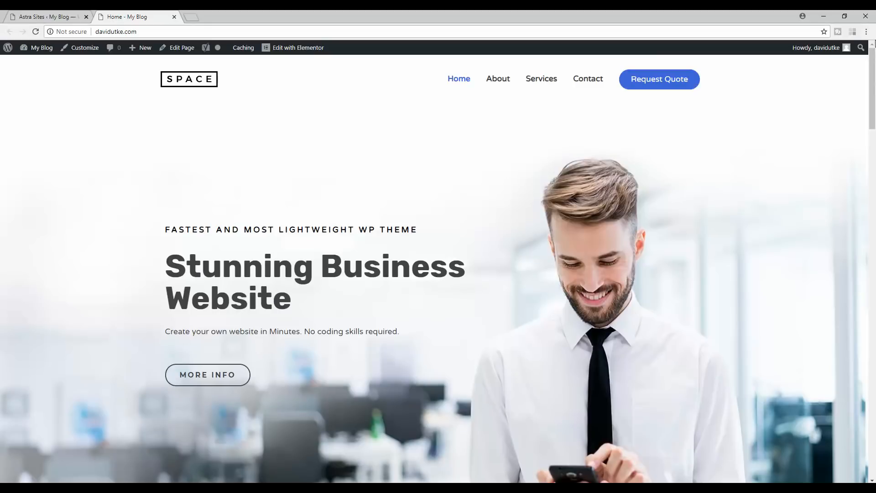
pyautogui.moveTo(852, 52)
pyautogui.moveTo(874, 82); pyautogui.dragTo(874, 180)
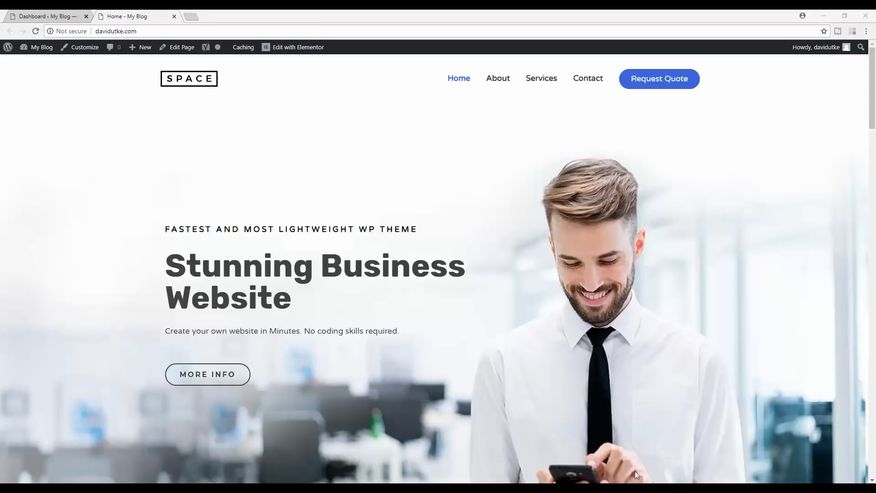
# - Return to the WordPress dashboard tab and open the Media Library
pyautogui.click(48, 16)
pyautogui.moveTo(86, 55)
pyautogui.click(26, 153)
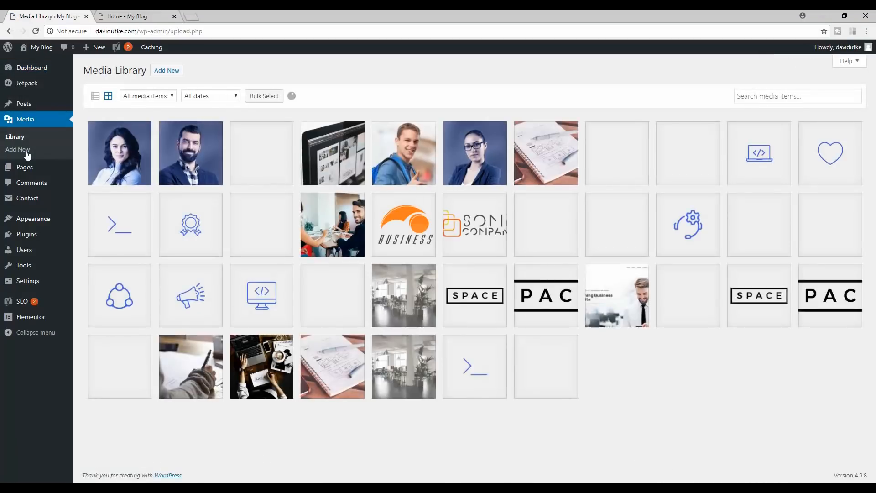
# - In Reading Settings, set the homepage to a static page and leave Posts page unchanged
pyautogui.scroll(-2, 610, 124)
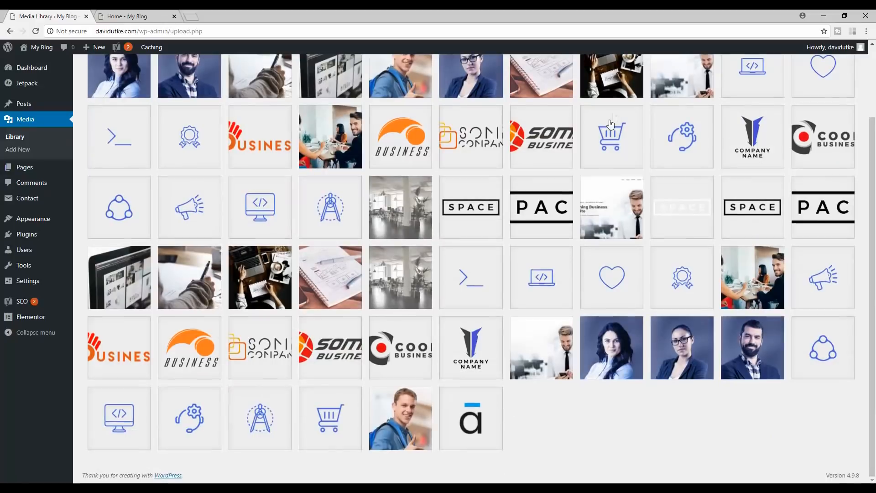
pyautogui.scroll(2, 593, 124)
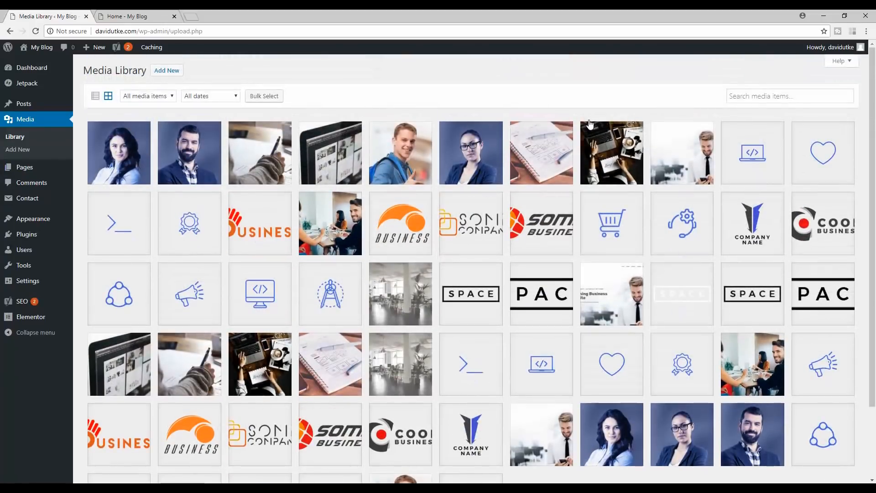
pyautogui.moveTo(50, 281)
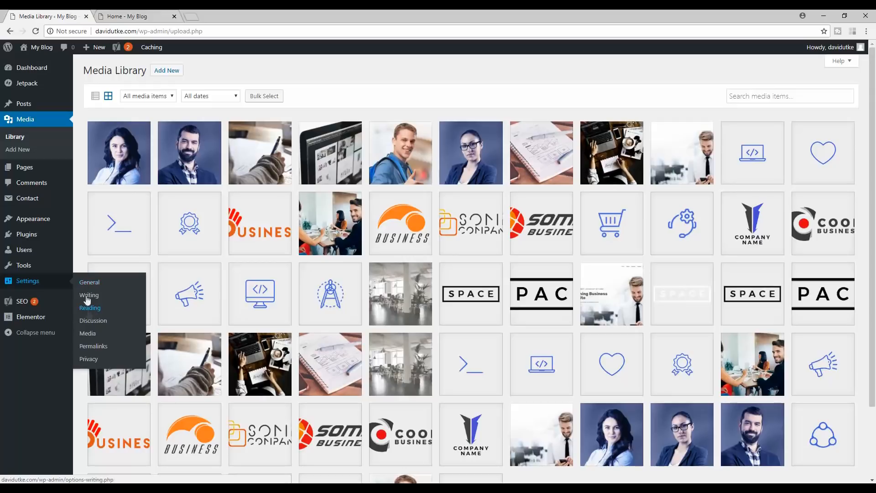
pyautogui.click(91, 321)
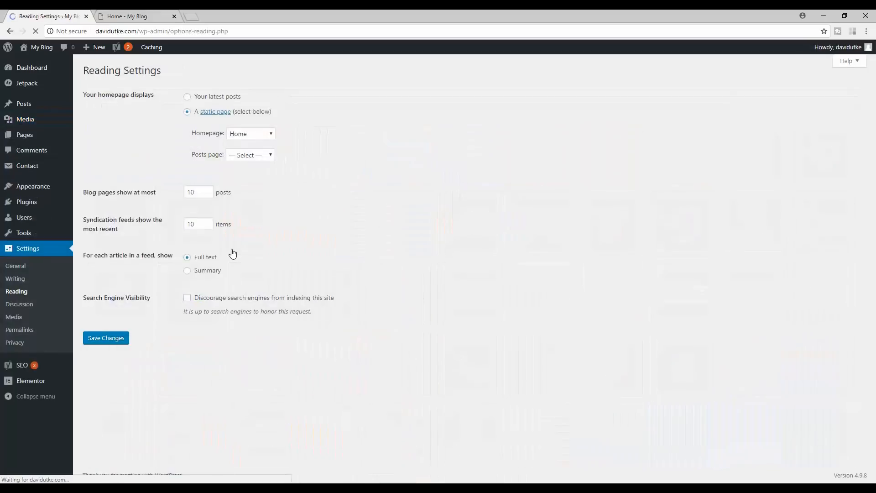
pyautogui.click(187, 112)
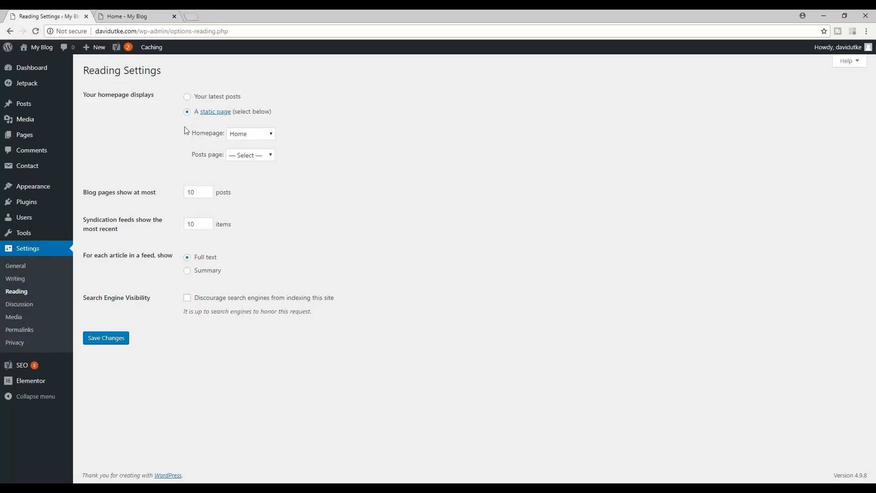
pyautogui.click(253, 156)
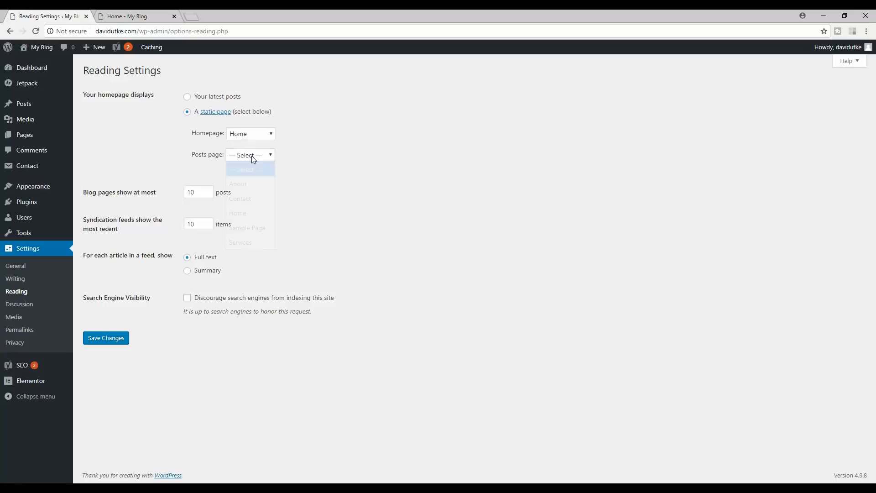
pyautogui.click(335, 163)
# - Open Pages > All Pages in a new tab and switch to it
pyautogui.rightClick(28, 136)
pyautogui.click(45, 141)
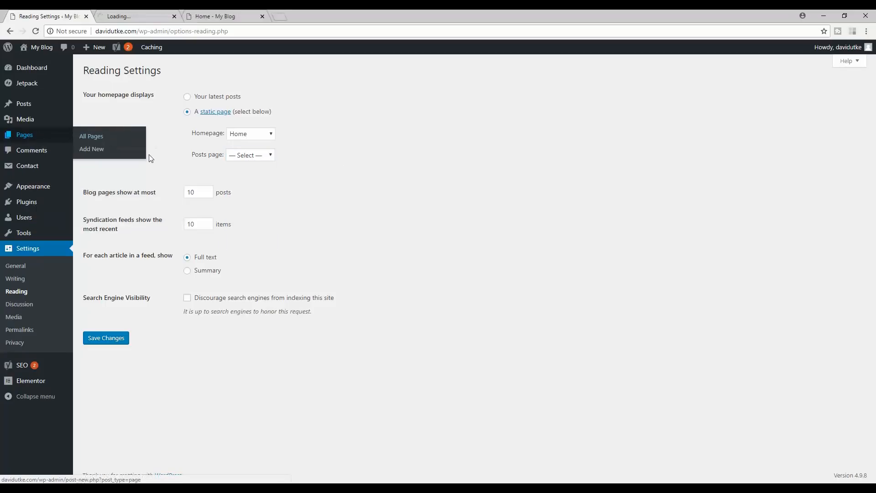
pyautogui.click(135, 16)
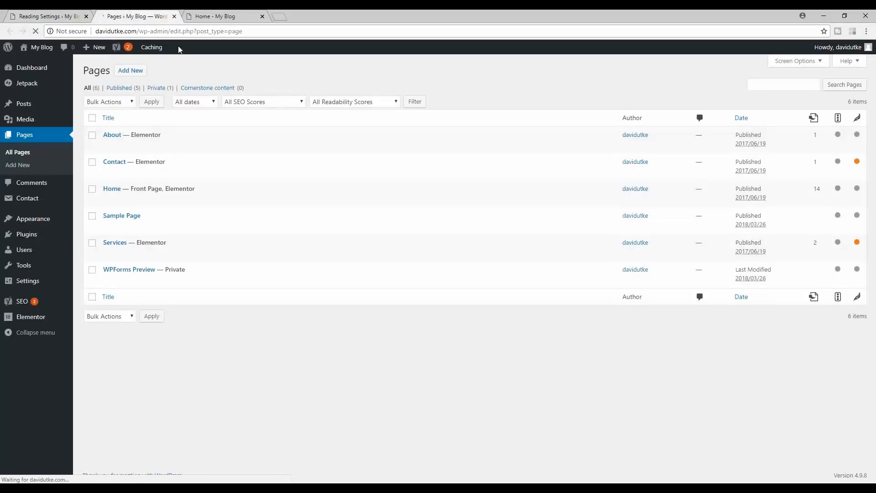
# - Create a new page titled 'blog' and save it as a draft
pyautogui.click(128, 73)
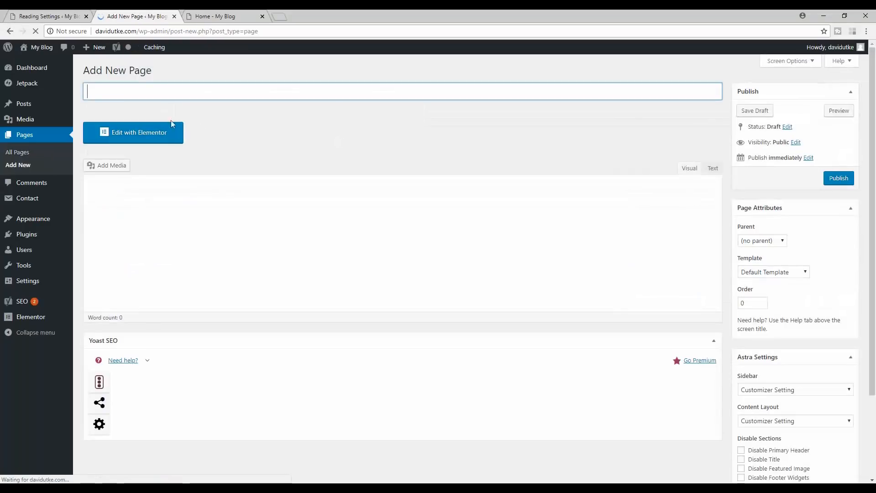
pyautogui.write('blog')
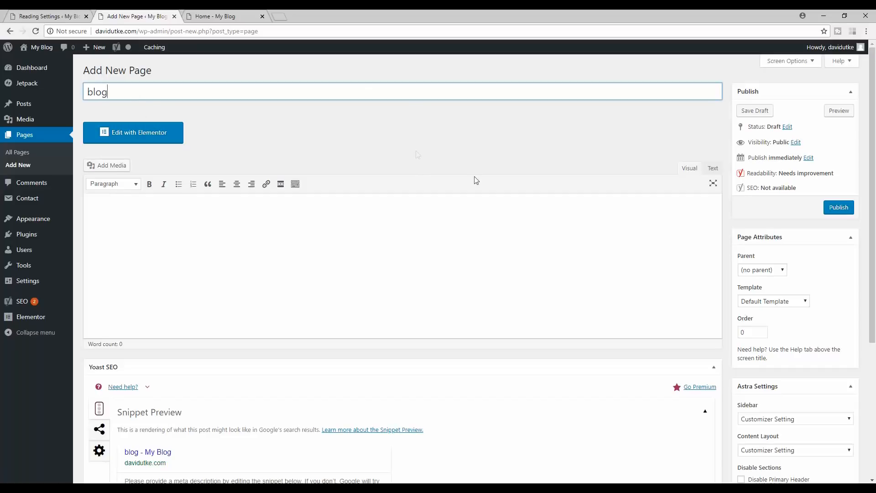
pyautogui.click(270, 227)
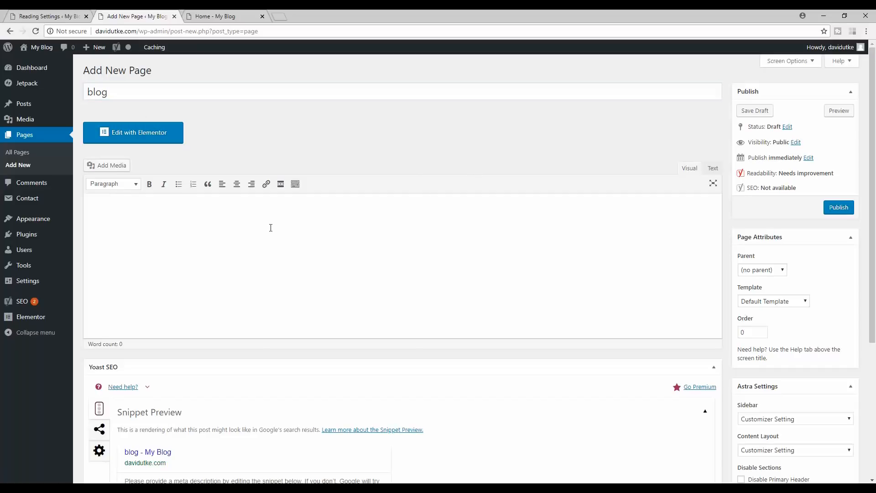
pyautogui.click(755, 111)
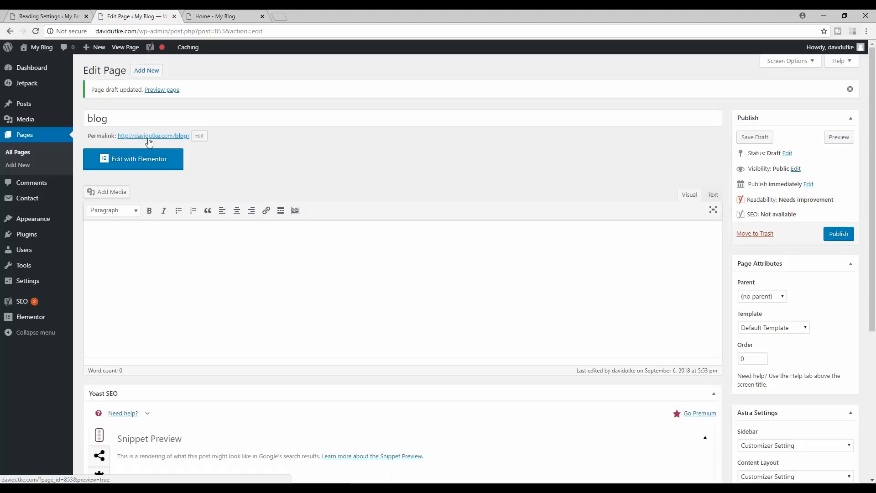
# - Replace the page's Yoast SEO title with the pasted personal-blog title
pyautogui.moveTo(875, 141); pyautogui.dragTo(874, 281)
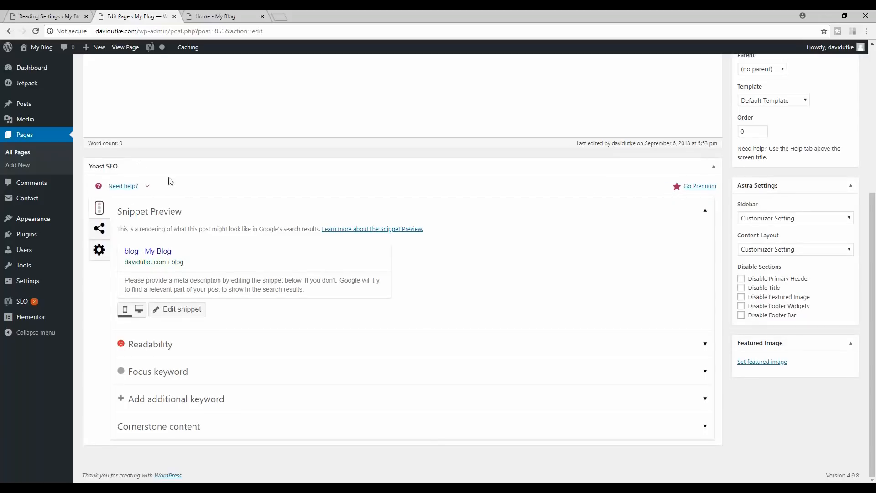
pyautogui.click(171, 311)
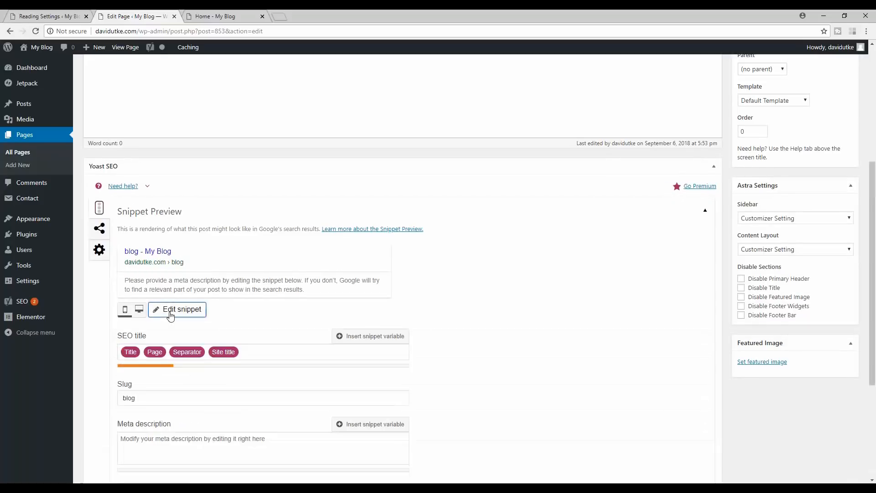
pyautogui.click(248, 352)
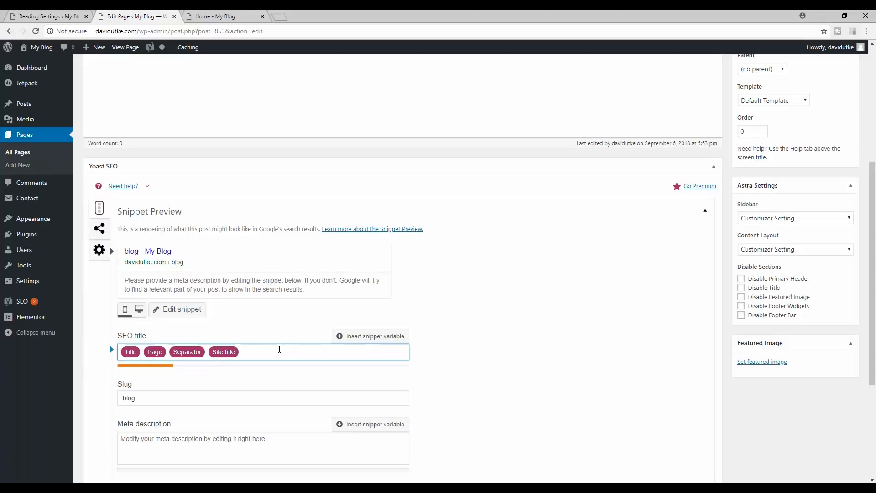
pyautogui.press('BackSpace')
pyautogui.press('BackSpace')
pyautogui.press('BackSpace')
pyautogui.press('BackSpace')
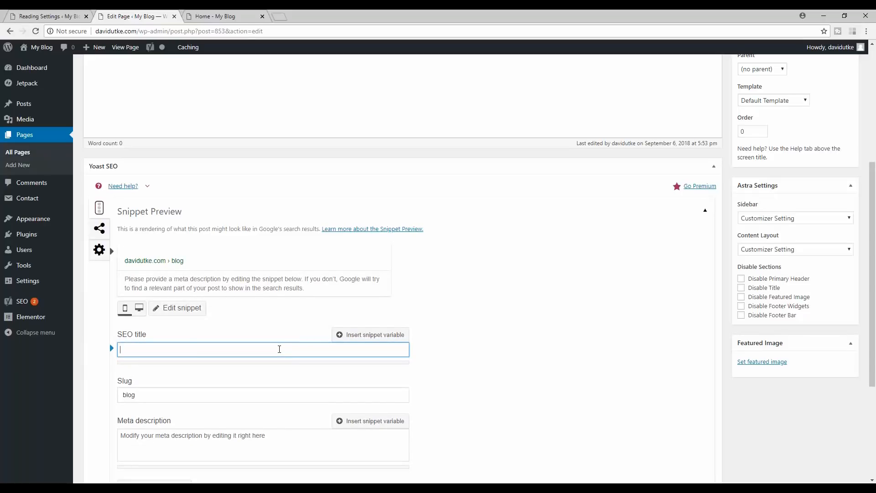
pyautogui.write("David Utke's Personal Blog")
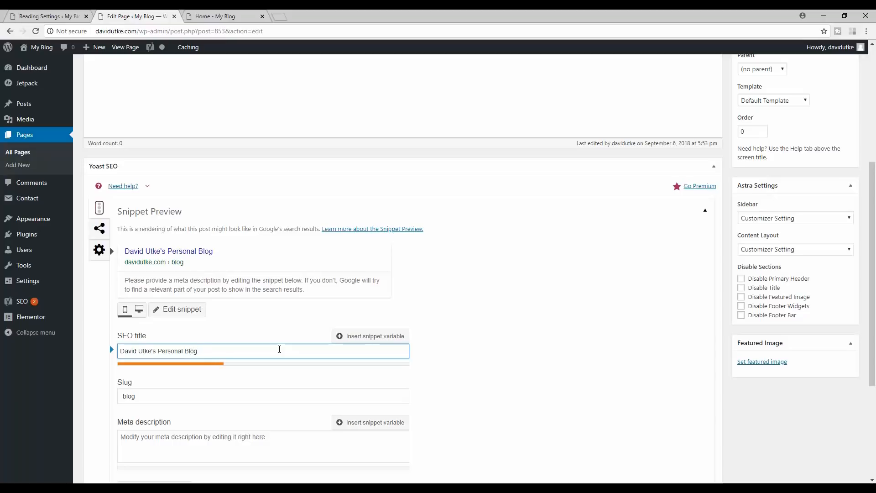
pyautogui.click(136, 350)
pyautogui.press('BackSpace')
pyautogui.write('d')
pyautogui.click(183, 312)
# - Set the meta description to 'This is where you can edit meta data.'
pyautogui.click(203, 289)
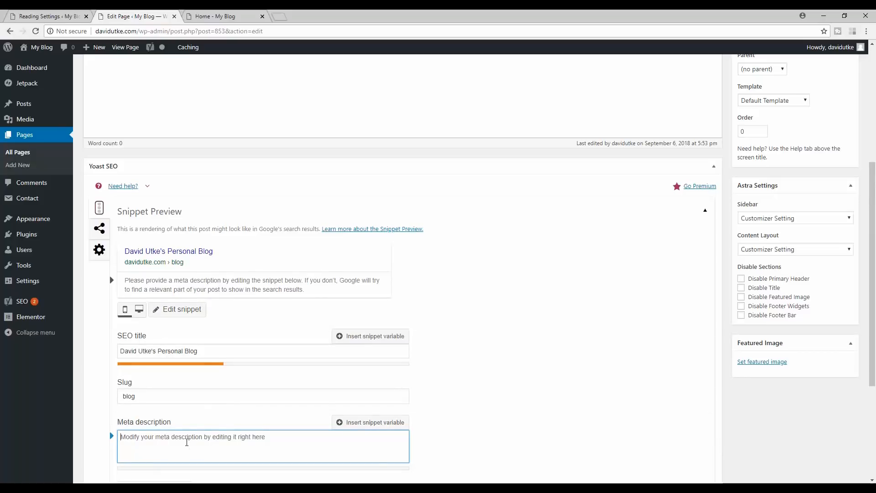
pyautogui.write('This is wh')
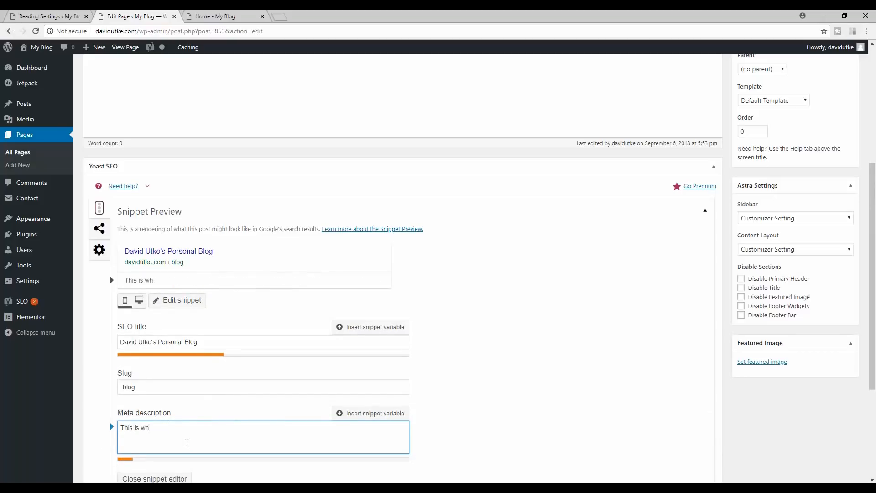
pyautogui.write('ere you can edit meta data')
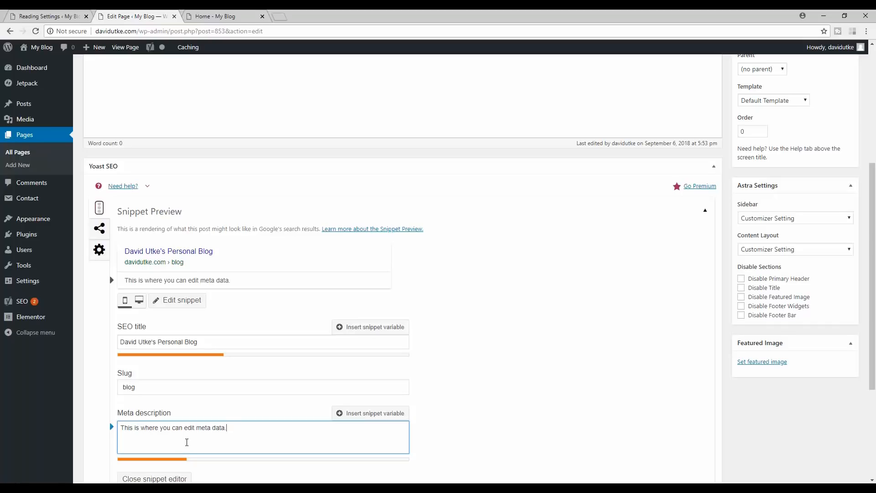
pyautogui.write('.')
pyautogui.click(503, 297)
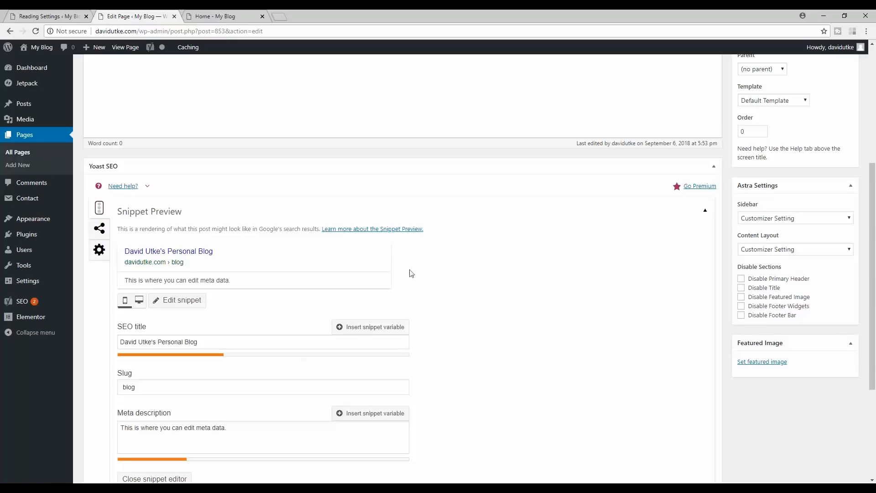
pyautogui.moveTo(127, 428); pyautogui.dragTo(208, 428)
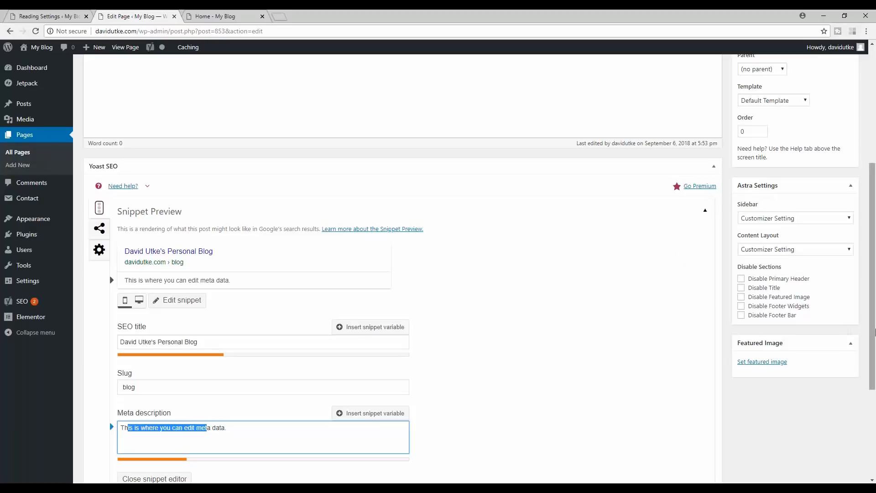
# - Publish the 'blog' page
pyautogui.scroll(5, 324, 386)
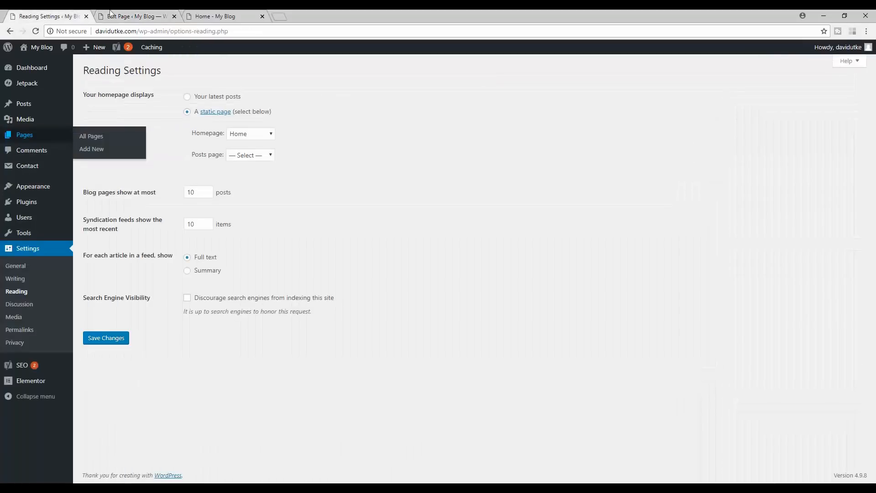
pyautogui.click(132, 16)
pyautogui.click(837, 225)
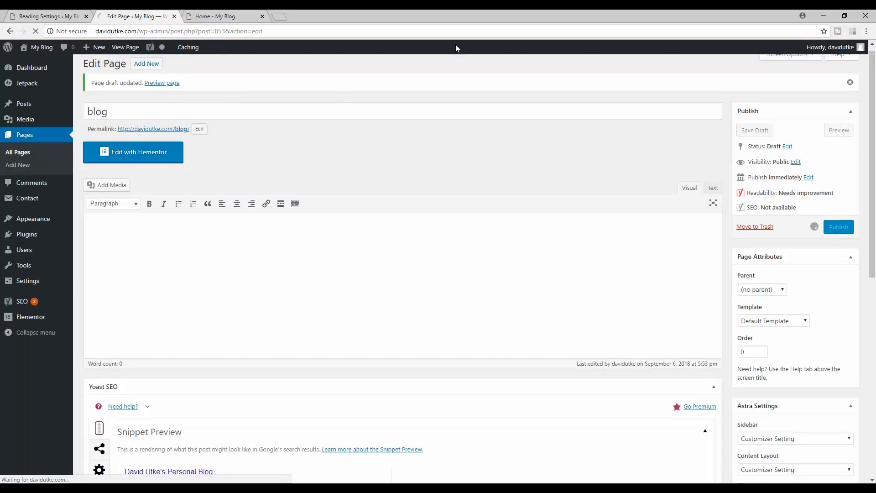
# - Reload Reading Settings and choose 'blog' as the Posts page
pyautogui.click(46, 16)
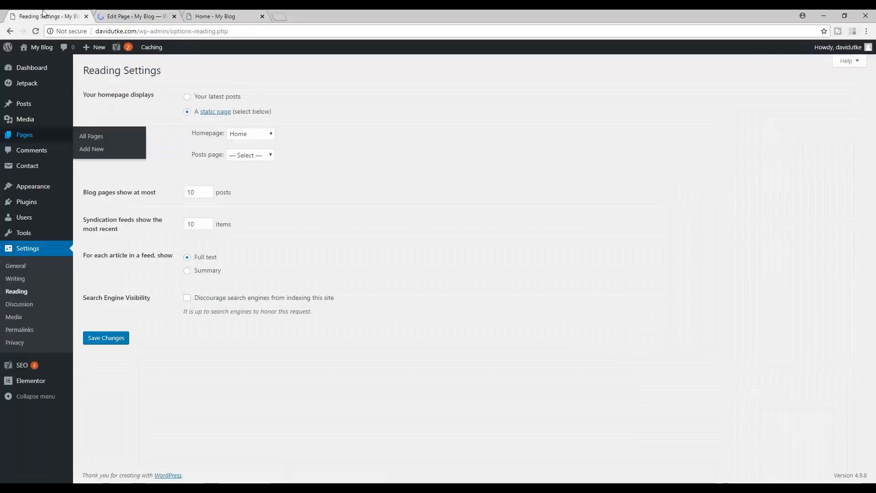
pyautogui.click(35, 31)
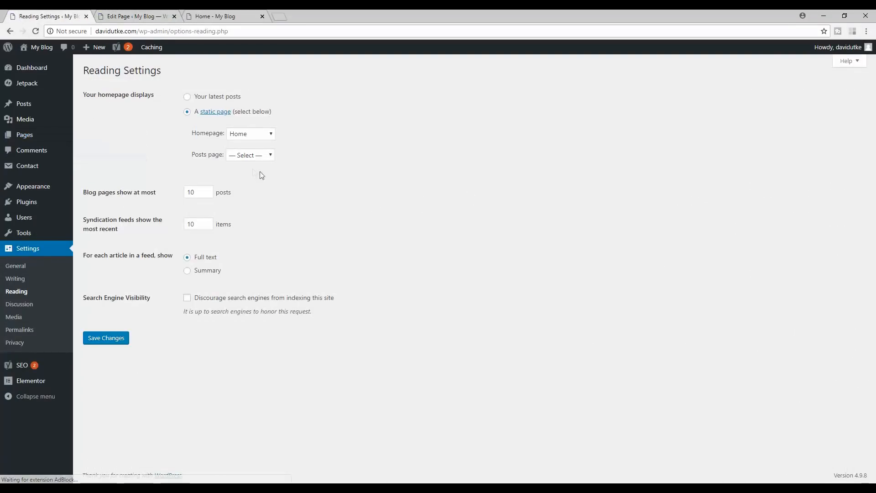
pyautogui.click(252, 155)
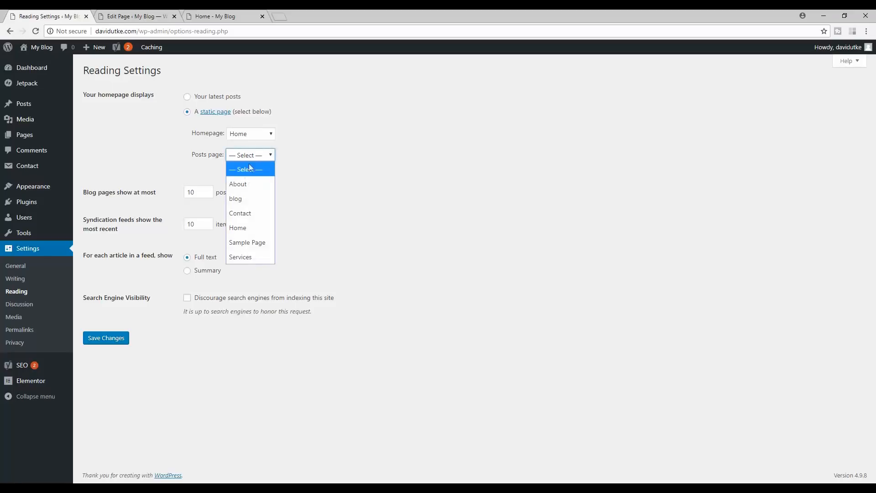
pyautogui.click(242, 198)
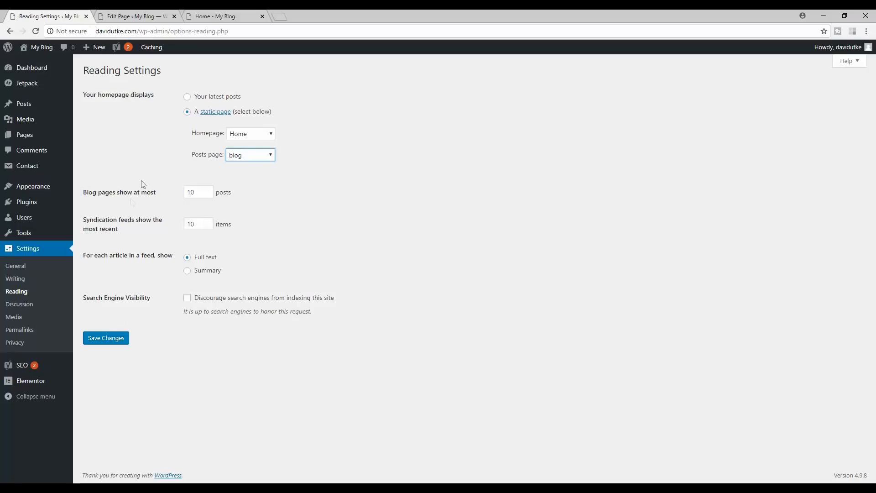
pyautogui.moveTo(88, 192); pyautogui.dragTo(187, 188)
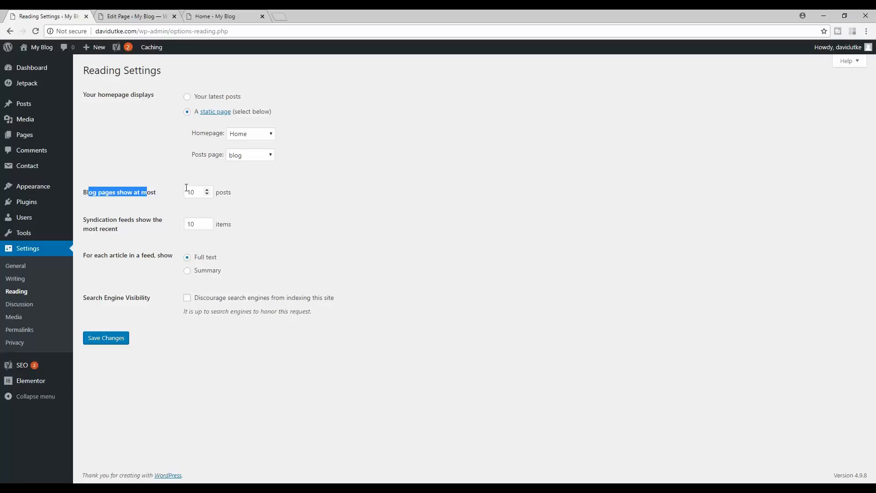
# - Look over the edgeofdavid.com blog in a new tab, then close it
pyautogui.click(279, 16)
pyautogui.write('ed')
pyautogui.press('Return')
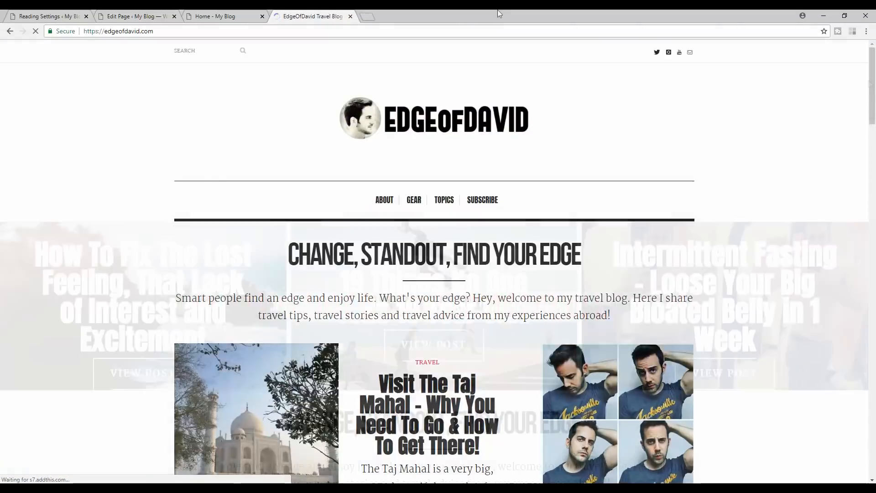
pyautogui.moveTo(873, 77); pyautogui.dragTo(874, 418)
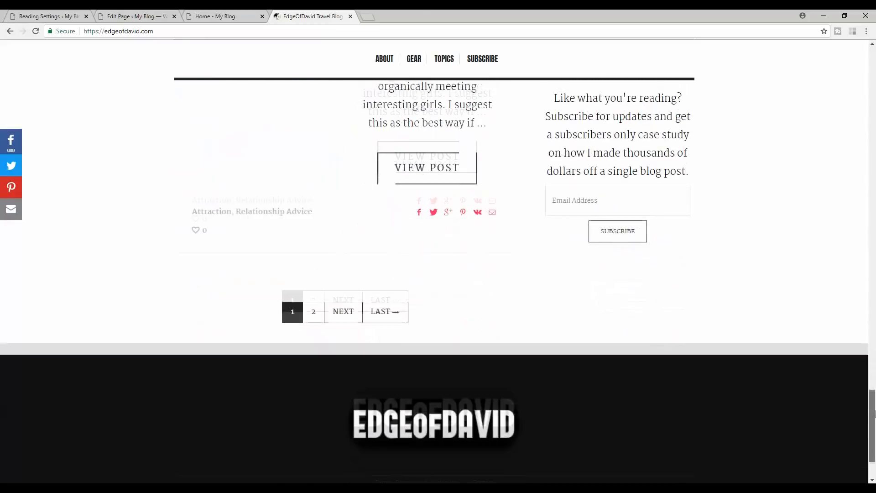
pyautogui.click(350, 16)
pyautogui.click(132, 16)
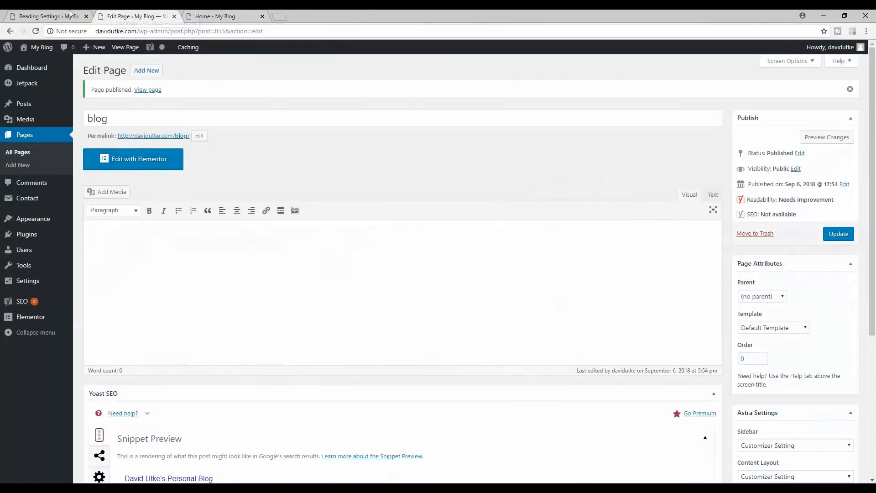
pyautogui.click(45, 17)
# - Set blog pages to show at most 8 posts, save, and view the site homepage
pyautogui.click(207, 195)
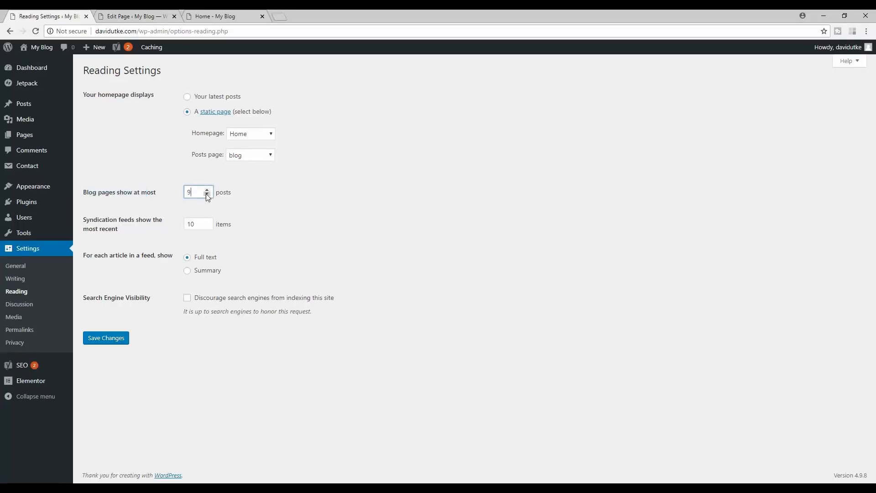
pyautogui.click(207, 195)
pyautogui.click(208, 190)
pyautogui.click(208, 190)
pyautogui.click(208, 189)
pyautogui.click(210, 194)
pyautogui.click(209, 193)
pyautogui.click(100, 343)
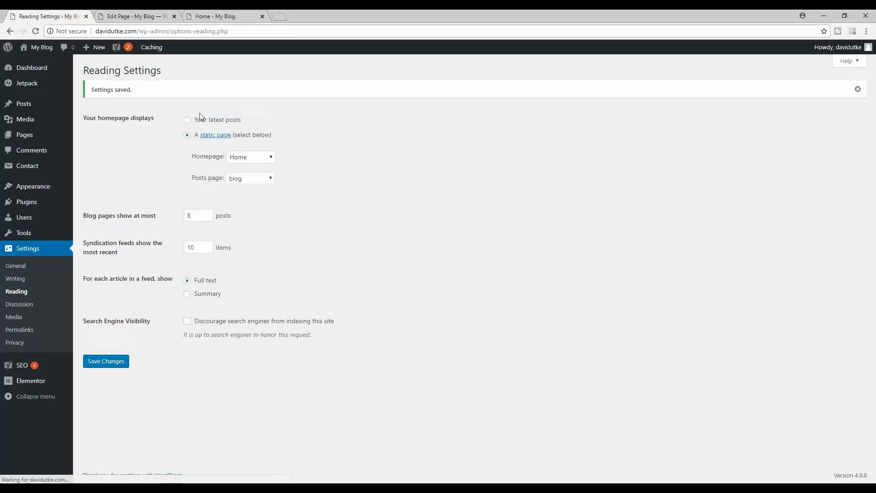
pyautogui.click(109, 15)
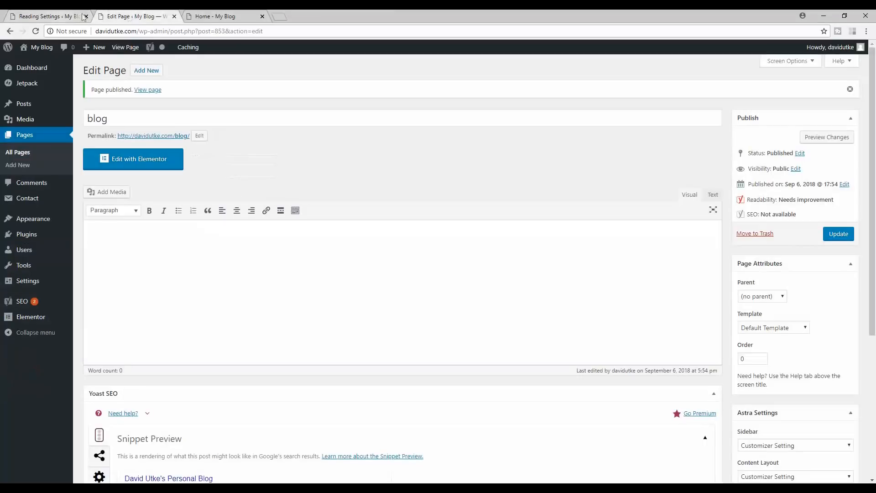
pyautogui.click(204, 14)
pyautogui.moveTo(874, 114); pyautogui.dragTo(874, 89)
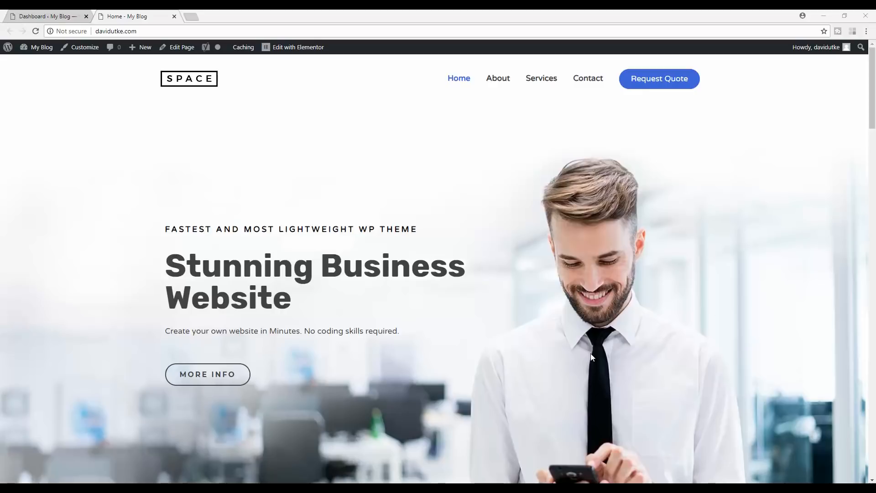
# - Load Unsplash in a new tab and scroll down its photo grid
pyautogui.click(192, 16)
pyautogui.write('unsplash.com')
pyautogui.press('Return')
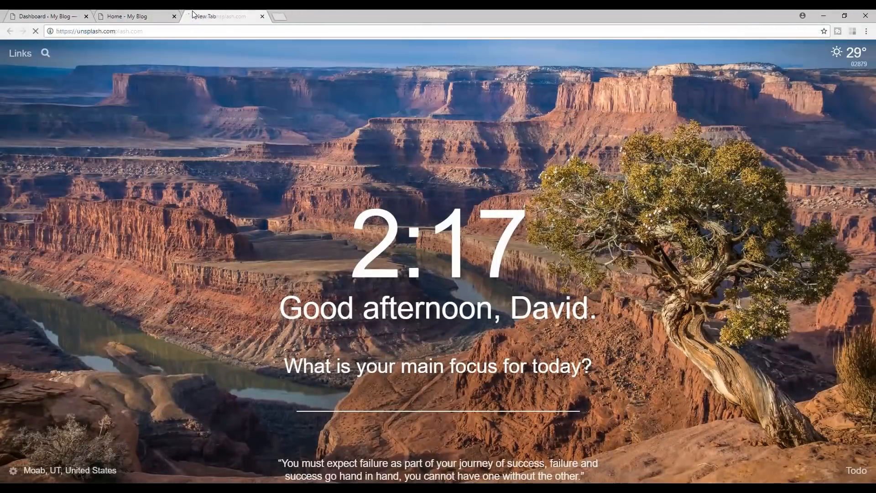
pyautogui.scroll(-4, 583, 202)
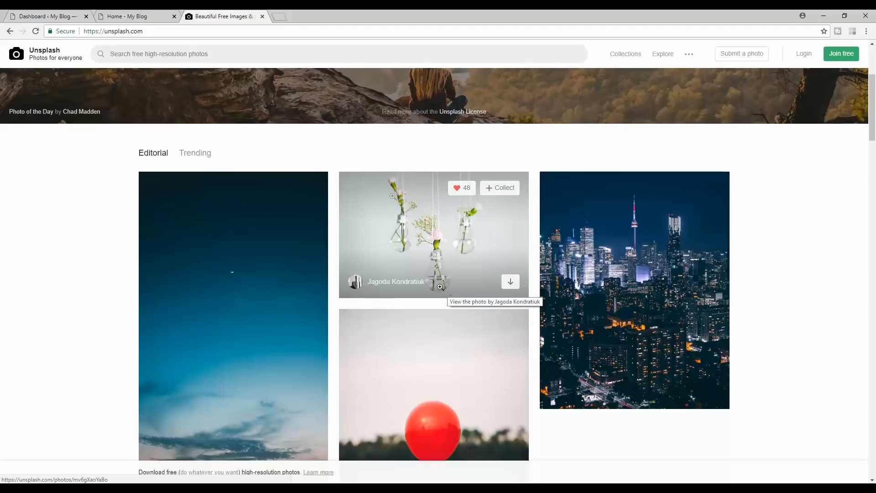
pyautogui.click(290, 16)
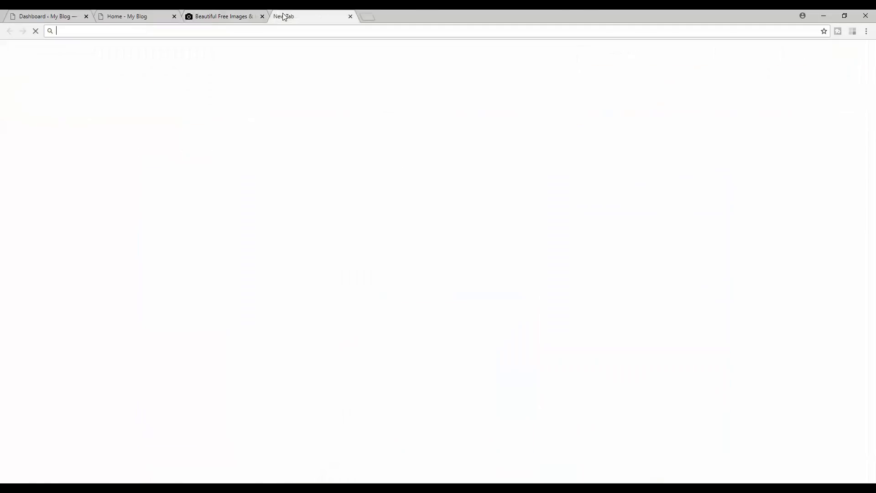
# - Load compressnow.com and raise its compression level from 20% to 46%
pyautogui.write('com')
pyautogui.press('Return')
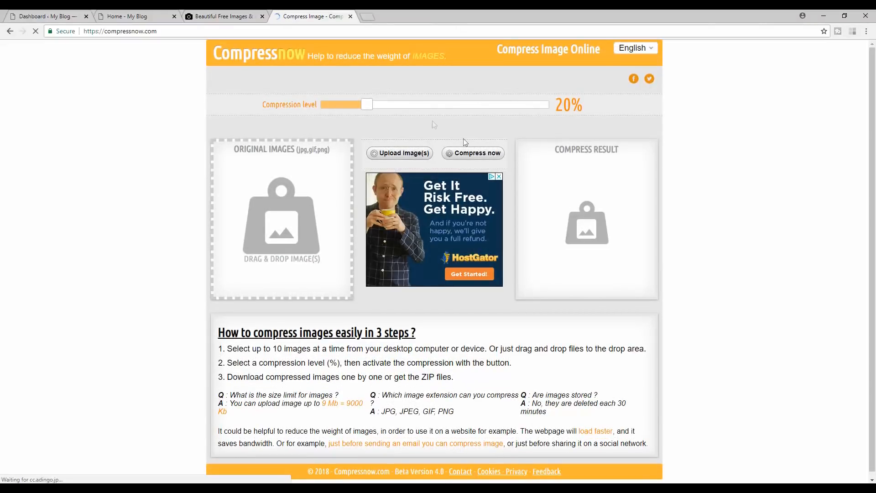
pyautogui.moveTo(367, 105); pyautogui.dragTo(426, 110)
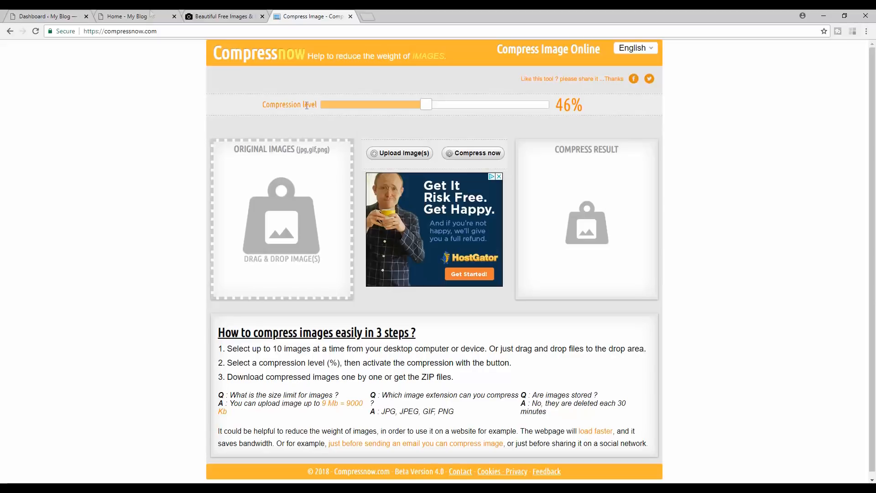
pyautogui.click(122, 13)
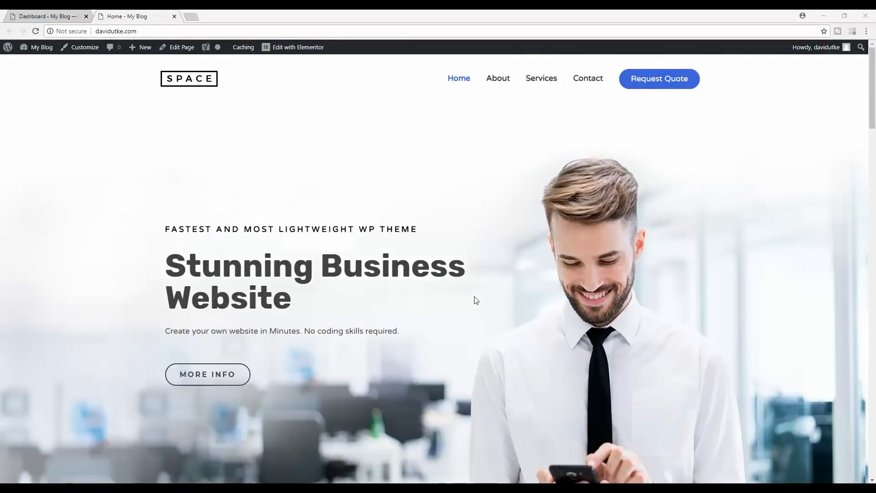
# - Open the homepage in Elementor via Edit with Elementor
pyautogui.click(302, 48)
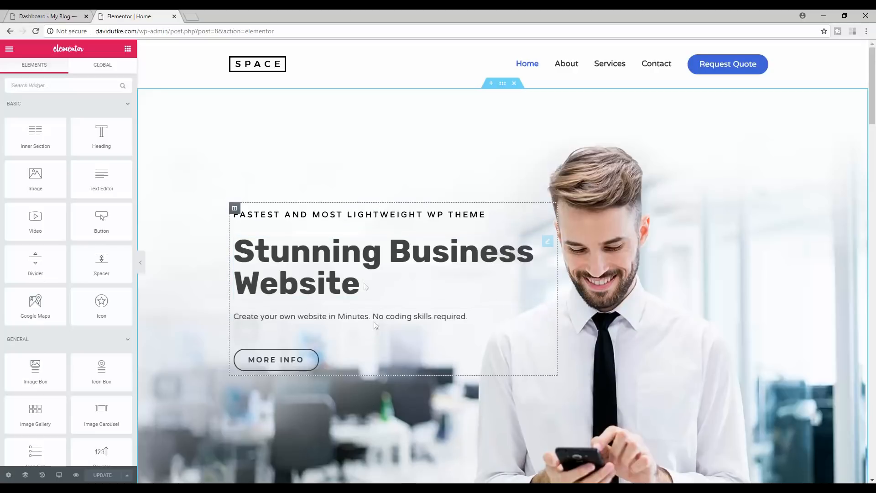
# - Open Edit Section for the hero section with the smiling man's photo
pyautogui.moveTo(871, 99)
pyautogui.mouseDown()
pyautogui.moveTo(871, 401)
pyautogui.moveTo(871, 98)
pyautogui.mouseUp()
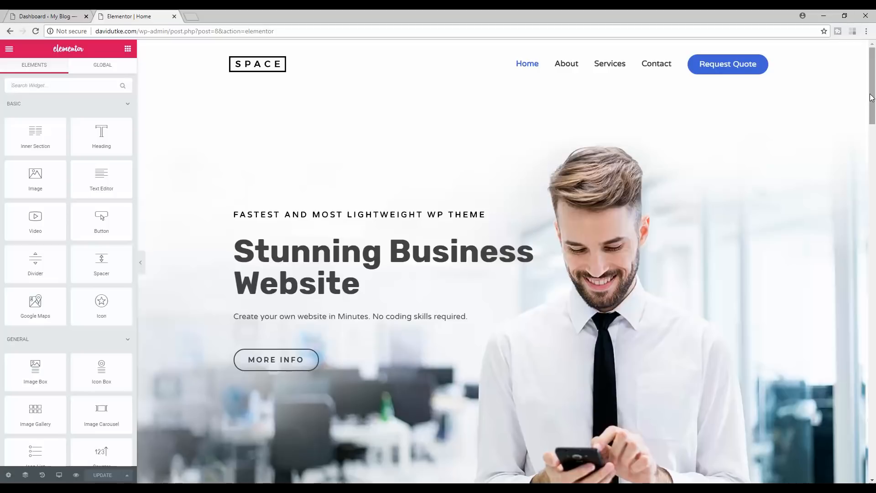
pyautogui.moveTo(601, 173); pyautogui.dragTo(593, 203)
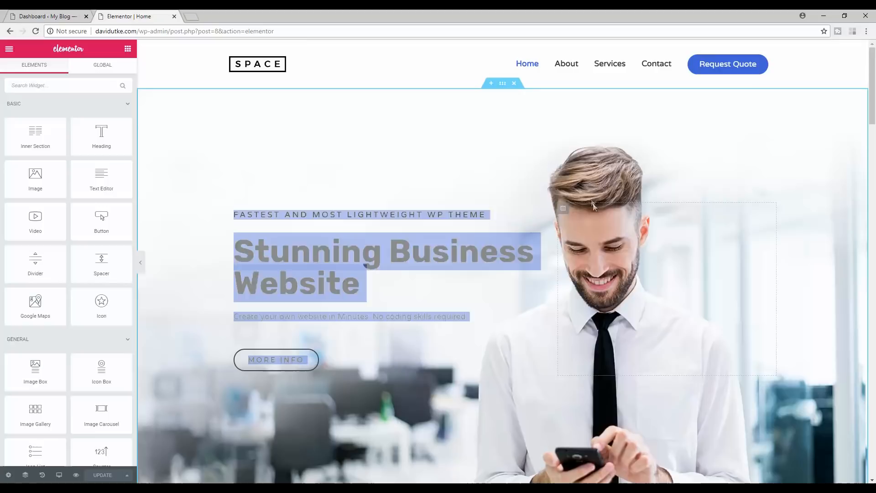
pyautogui.click(587, 163)
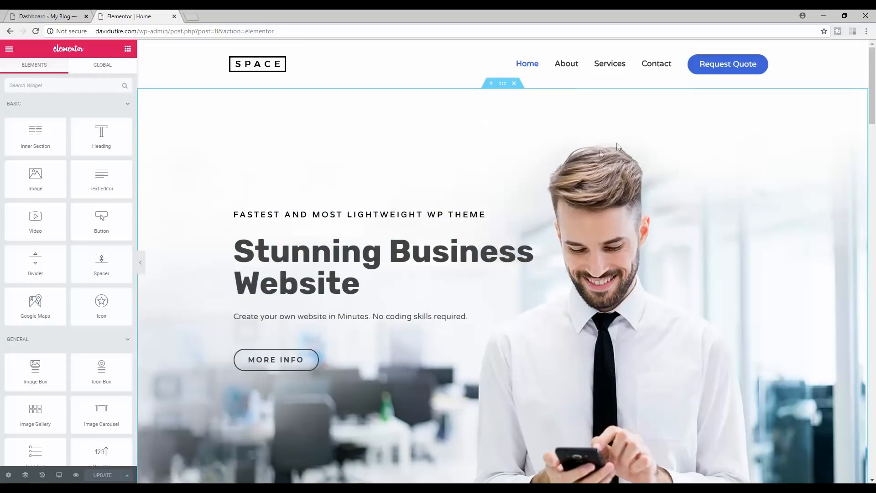
pyautogui.rightClick(590, 147)
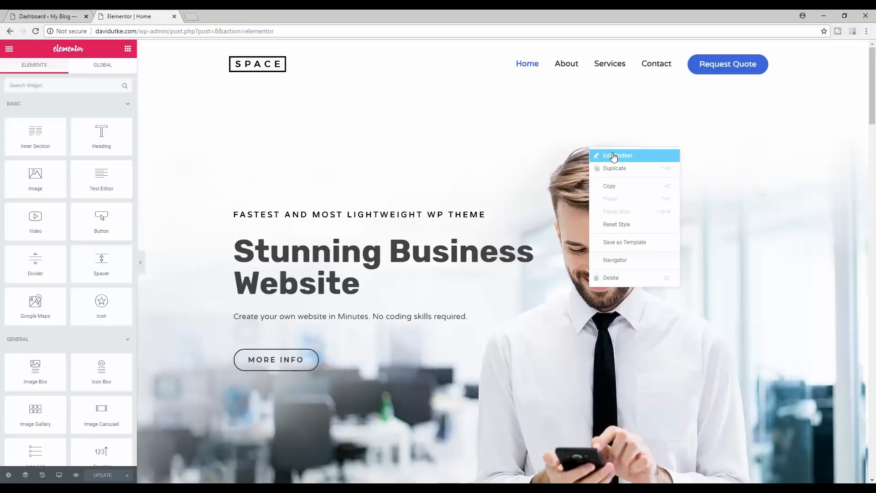
pyautogui.rightClick(563, 131)
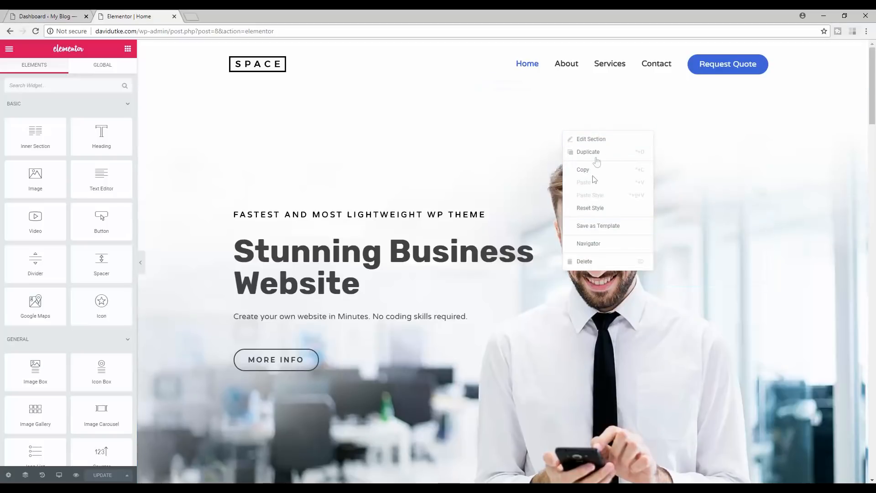
pyautogui.click(593, 139)
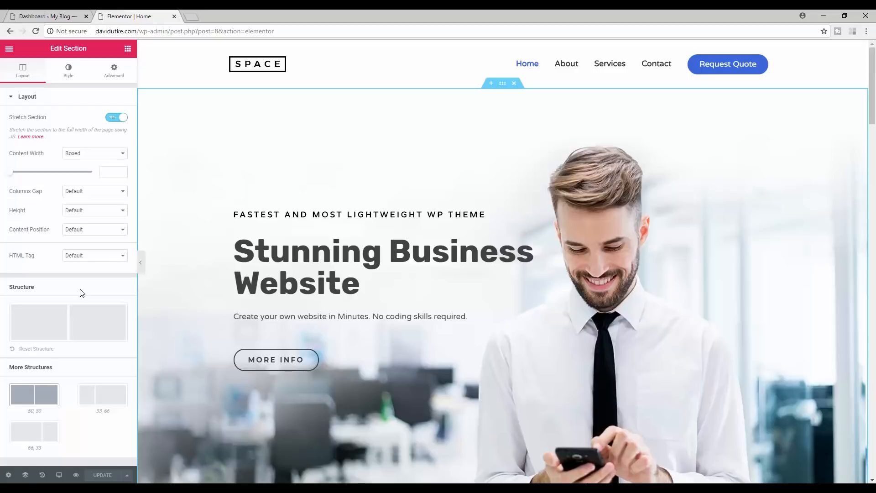
# - Remove the hero section's current background photo and pick a new background image
pyautogui.click(68, 74)
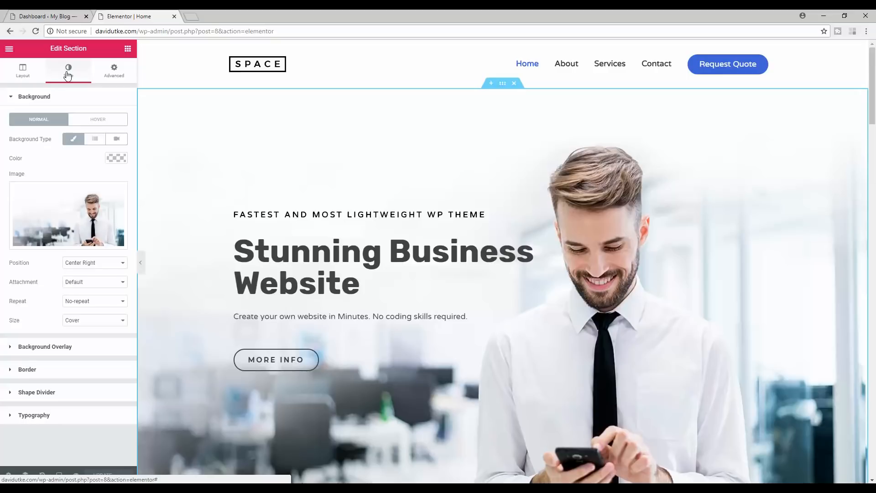
pyautogui.moveTo(68, 224)
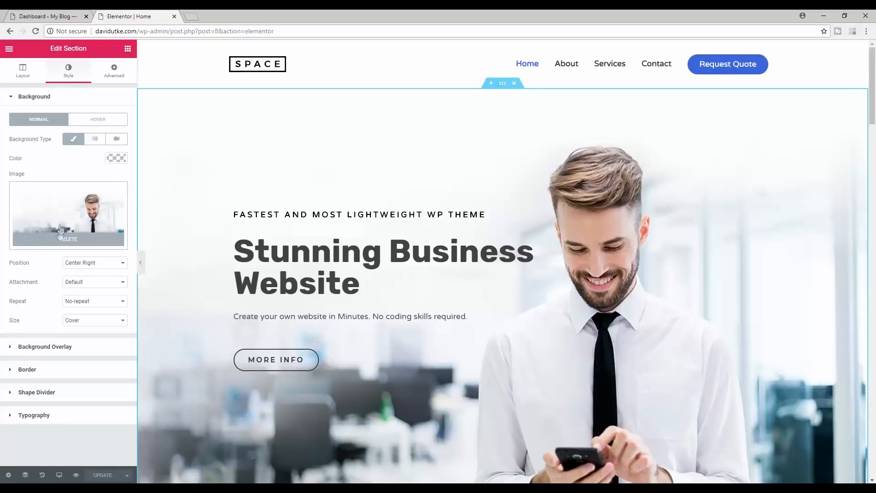
pyautogui.click(59, 241)
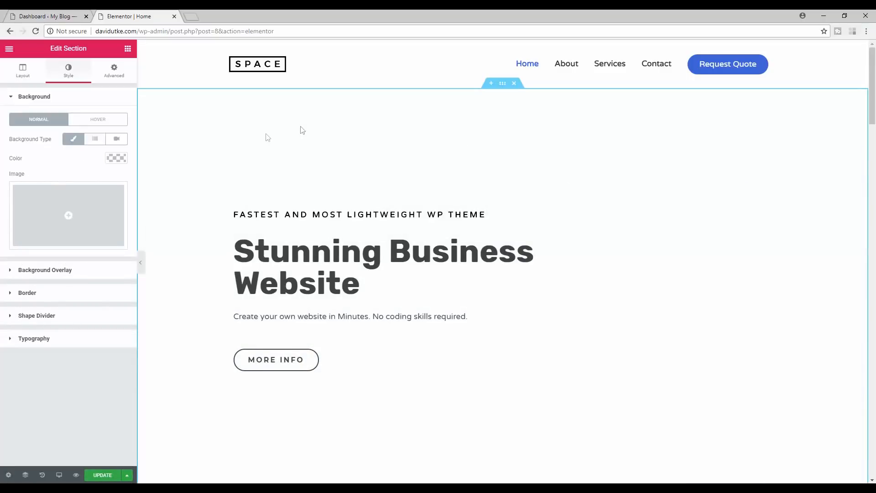
pyautogui.click(57, 207)
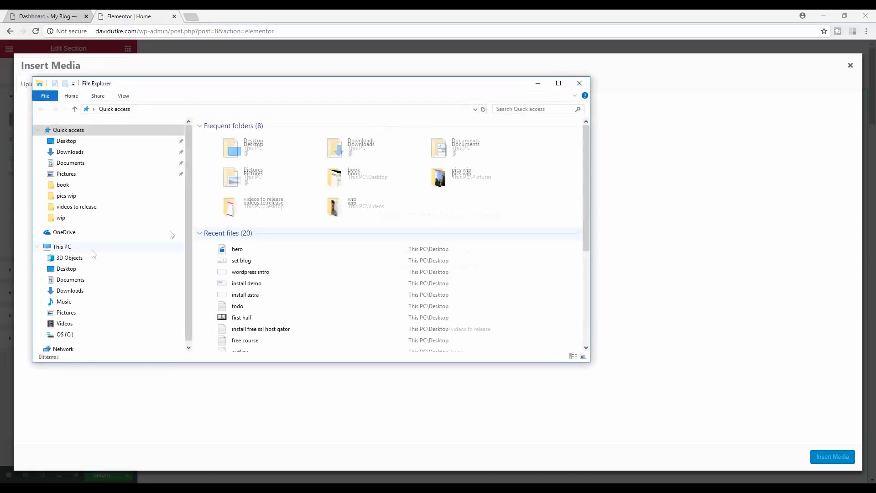
# - Upload the 98978676 office photo from Pictures and insert it as the background
pyautogui.click(66, 311)
pyautogui.moveTo(588, 169); pyautogui.dragTo(599, 241)
pyautogui.moveTo(496, 91); pyautogui.dragTo(436, 88)
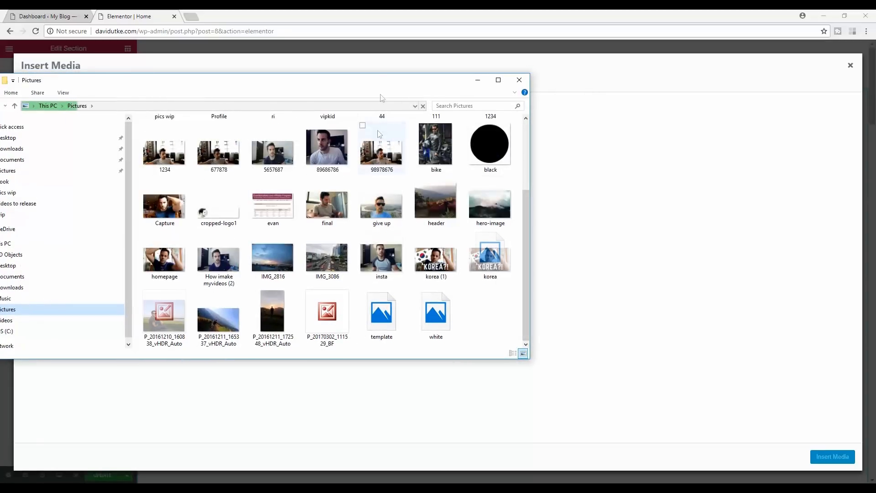
pyautogui.moveTo(381, 151); pyautogui.dragTo(595, 254)
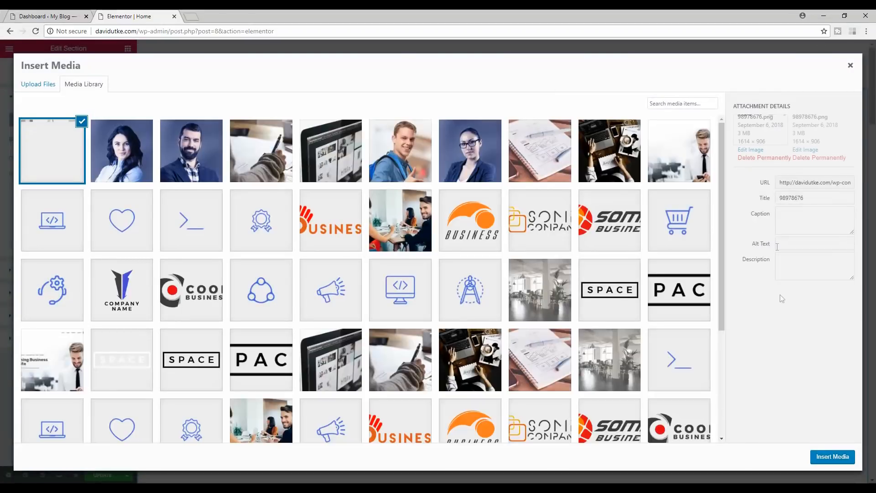
pyautogui.doubleClick(794, 197)
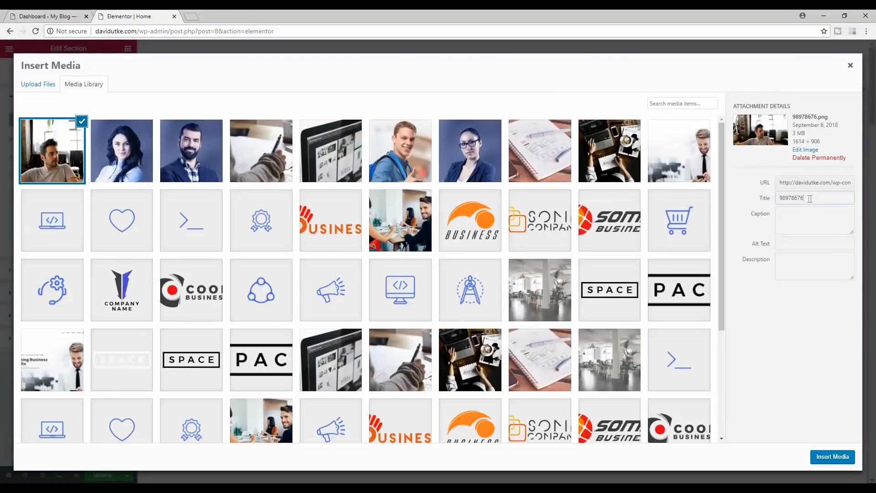
pyautogui.click(783, 246)
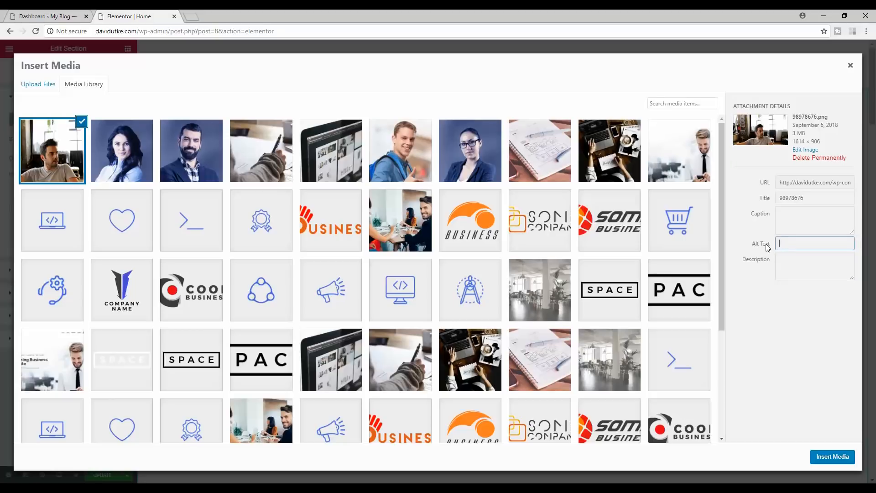
pyautogui.click(835, 460)
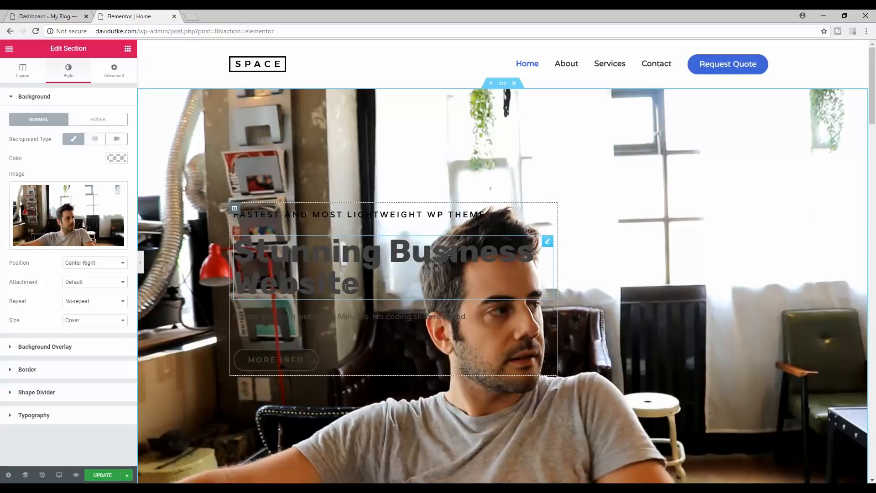
# - Make the 'Stunning Business Website' heading text white using the white preset
pyautogui.click(366, 288)
pyautogui.moveTo(360, 287); pyautogui.dragTo(226, 250)
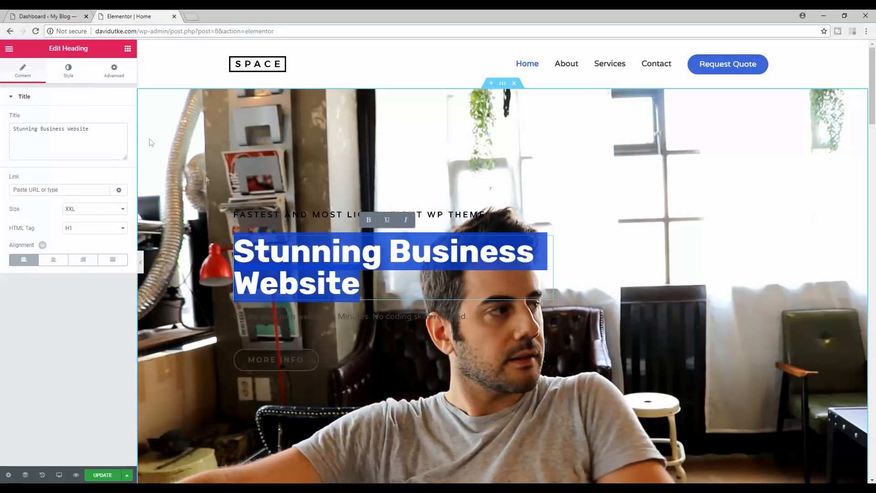
pyautogui.click(69, 72)
pyautogui.click(117, 119)
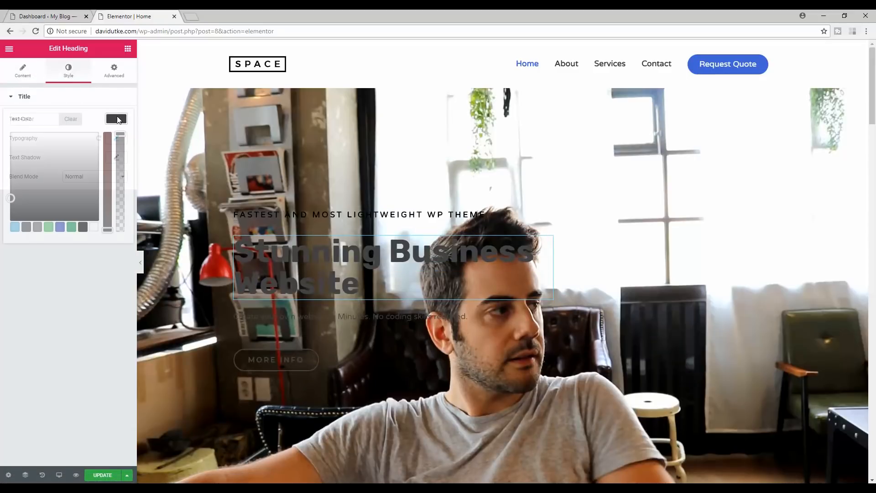
pyautogui.click(93, 227)
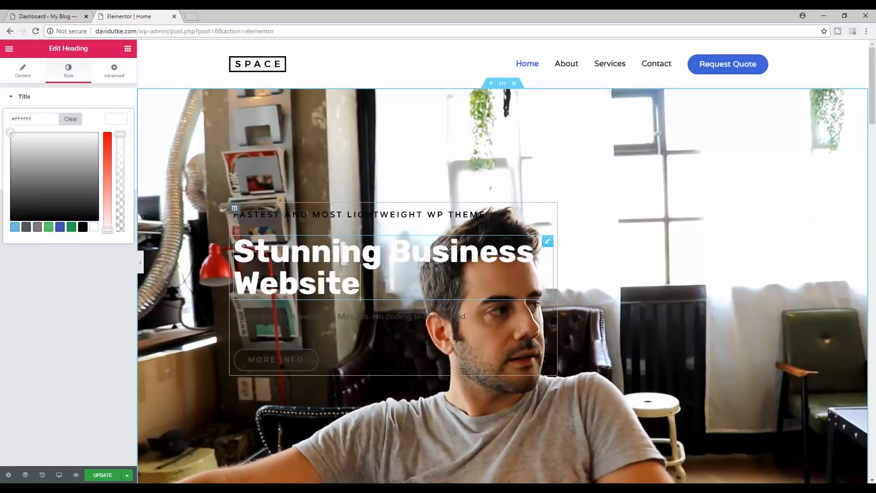
# - Break the heading before 'Business' so 'Business Website' moves to a second line
pyautogui.click(391, 250)
pyautogui.press('Return')
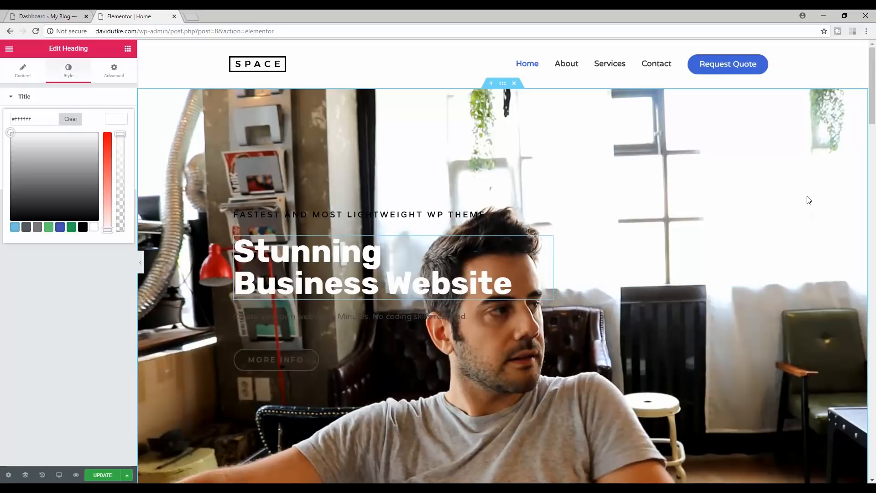
pyautogui.click(457, 215)
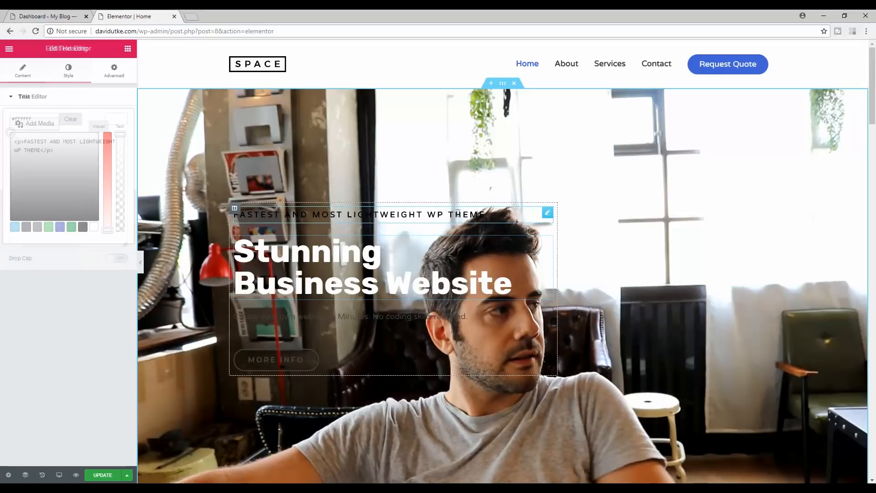
# - Delete the 'FASTEST AND MOST LIGHTWEIGHT WP THEME' tagline text
pyautogui.moveTo(470, 215); pyautogui.dragTo(238, 214)
pyautogui.moveTo(71, 218); pyautogui.dragTo(20, 175)
pyautogui.moveTo(58, 218); pyautogui.dragTo(16, 183)
pyautogui.press('BackSpace')
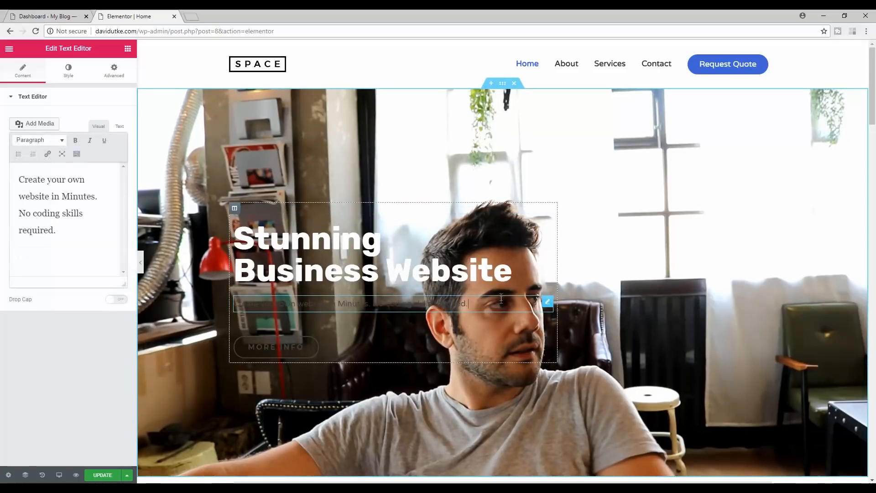
# - Replace the hero paragraph with 'Hey Welcome to My Website!'
pyautogui.moveTo(69, 233); pyautogui.dragTo(19, 179)
pyautogui.press('BackSpace')
pyautogui.write('hey')
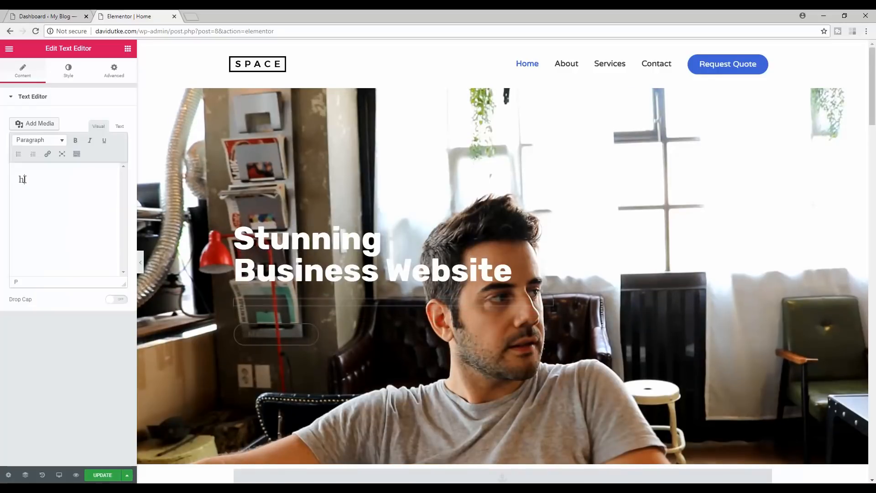
pyautogui.press('BackSpace')
pyautogui.press('BackSpace')
pyautogui.press('BackSpace')
pyautogui.press('BackSpace')
pyautogui.write('H')
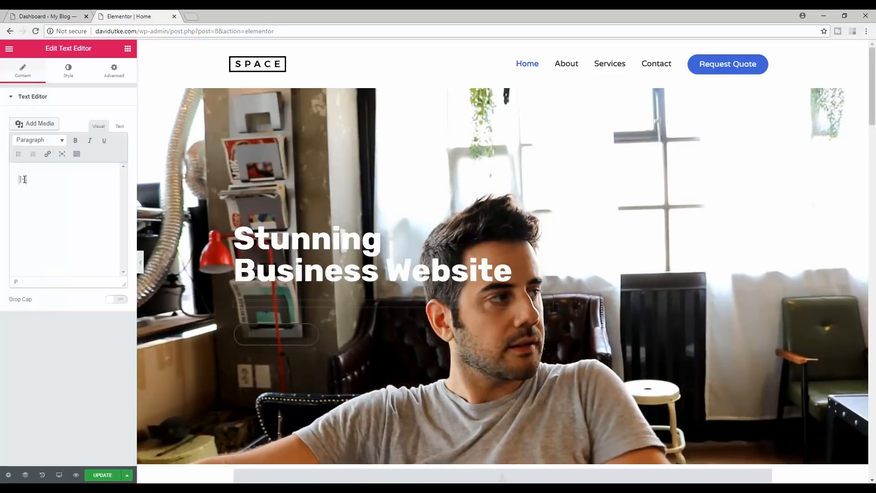
pyautogui.write('ey Welco')
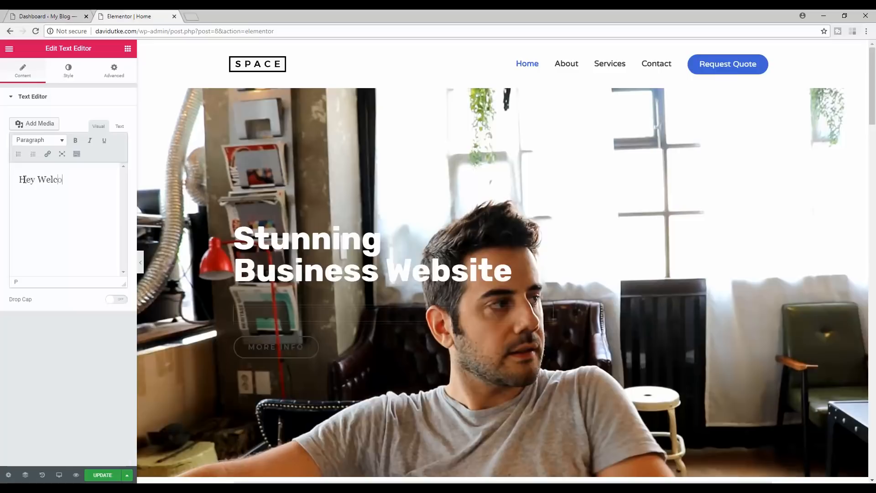
pyautogui.write('me to My Website!')
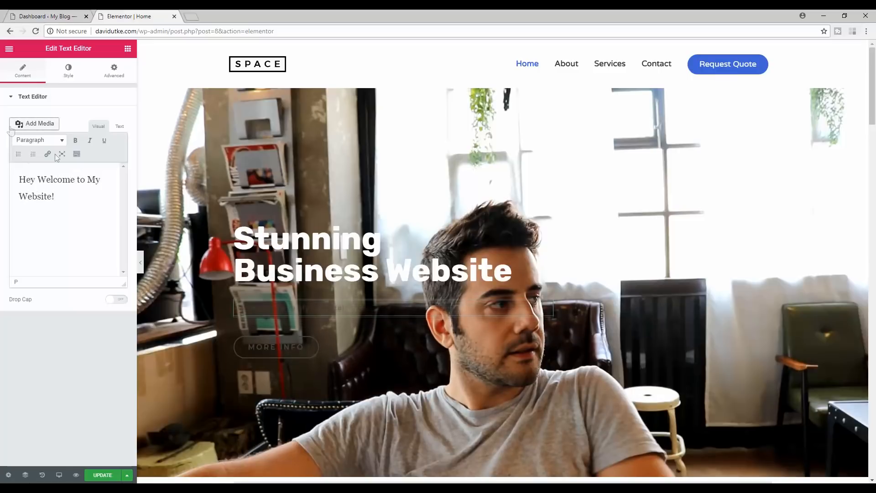
pyautogui.click(68, 70)
pyautogui.moveTo(344, 303); pyautogui.dragTo(232, 304)
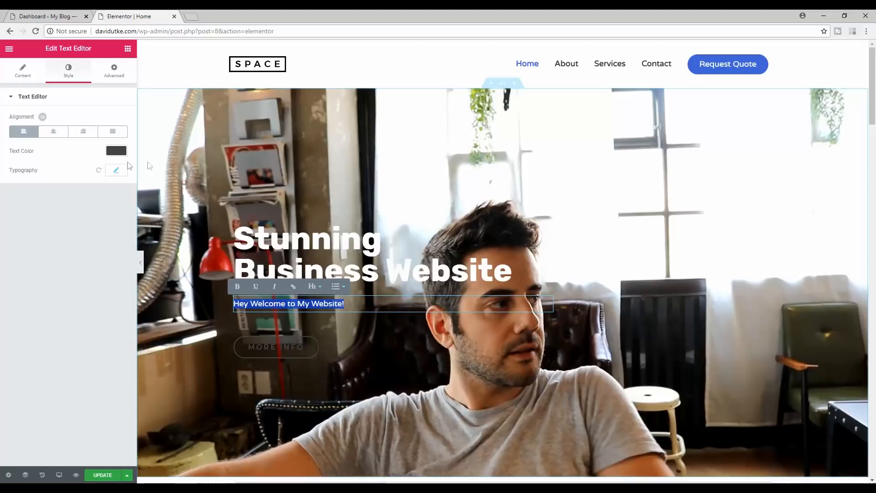
# - Set the welcome line's text colour to white
pyautogui.click(115, 152)
pyautogui.moveTo(11, 228); pyautogui.dragTo(36, 161)
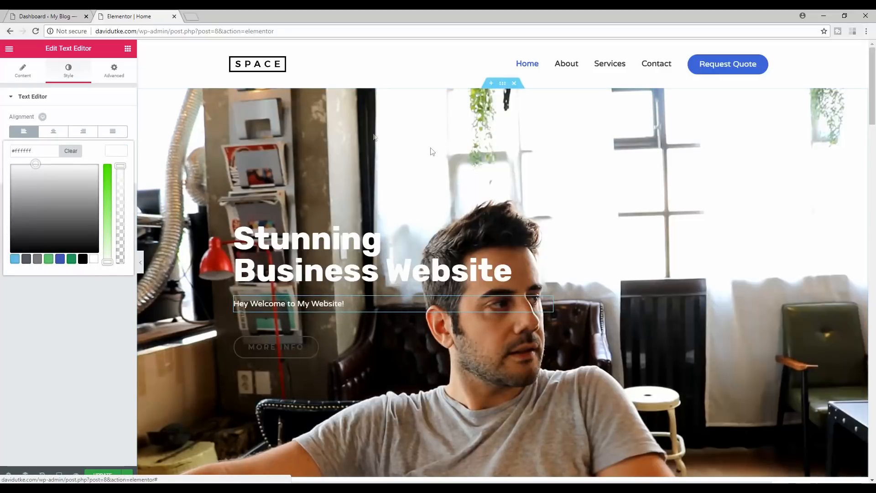
pyautogui.click(718, 215)
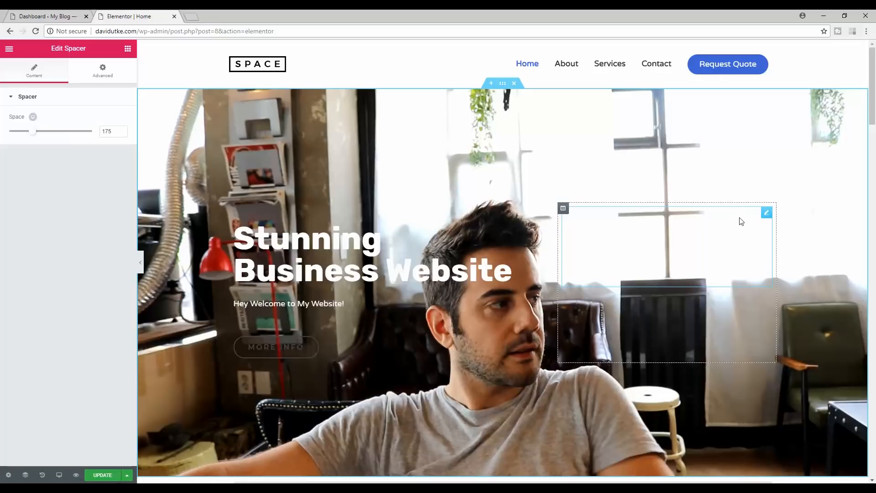
pyautogui.click(345, 304)
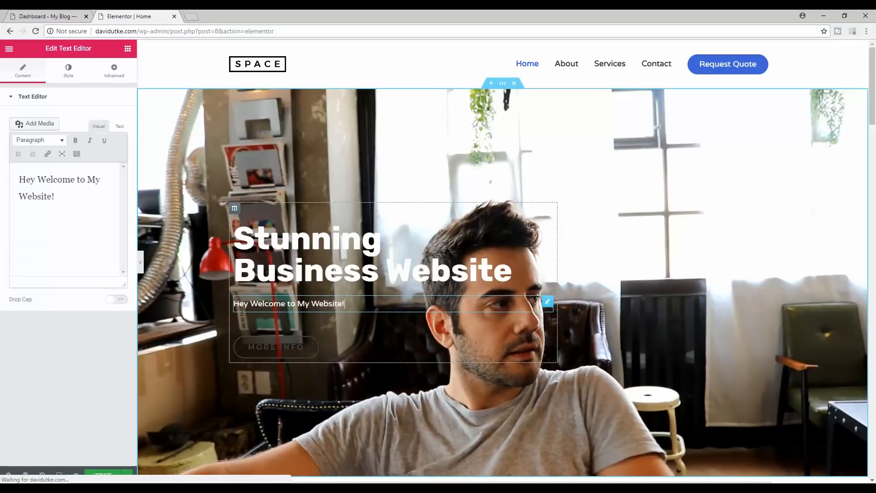
pyautogui.moveTo(344, 304); pyautogui.dragTo(234, 303)
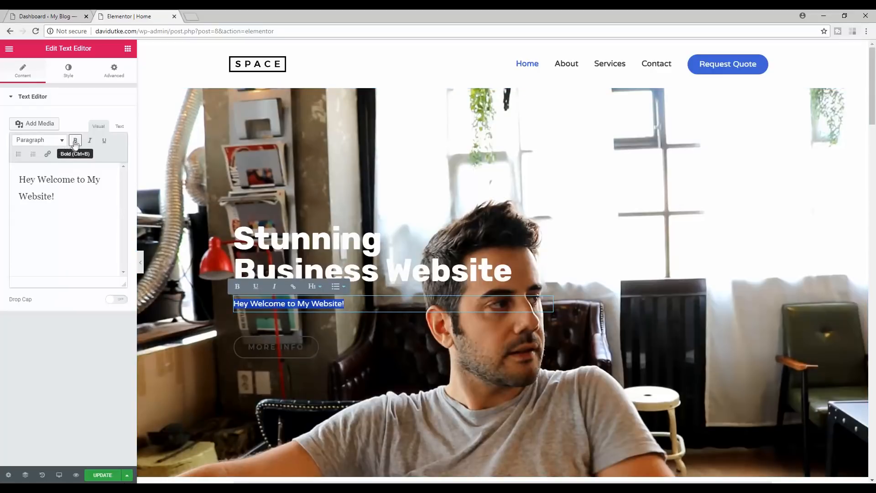
# - Set the welcome line's typography to letter spacing 0.1 and line height 2.6
pyautogui.click(65, 77)
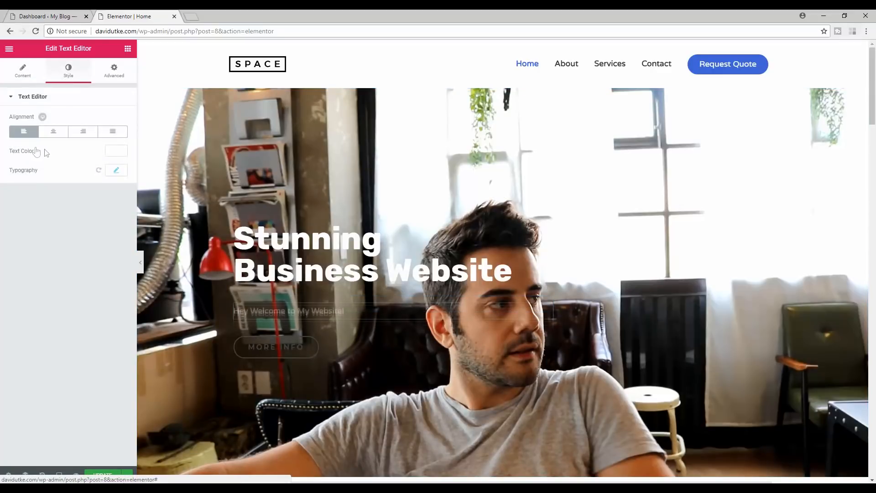
pyautogui.click(116, 170)
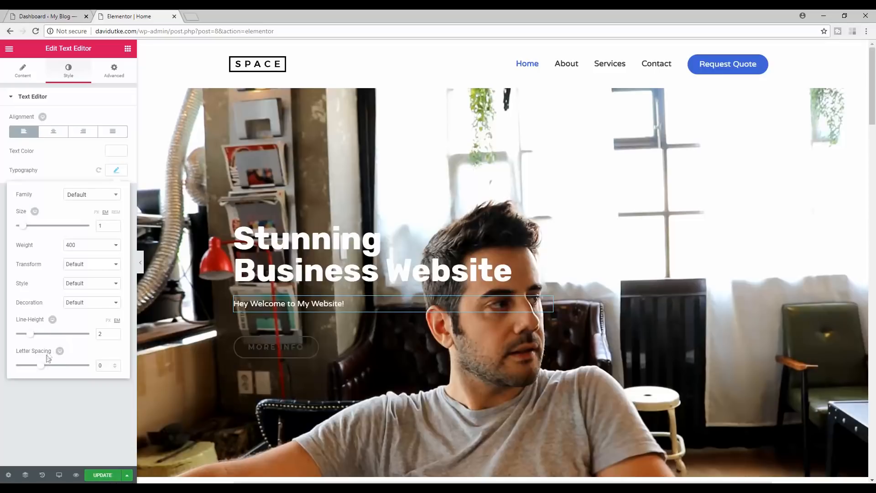
pyautogui.moveTo(43, 369)
pyautogui.mouseDown()
pyautogui.moveTo(53, 368)
pyautogui.moveTo(39, 365)
pyautogui.mouseUp()
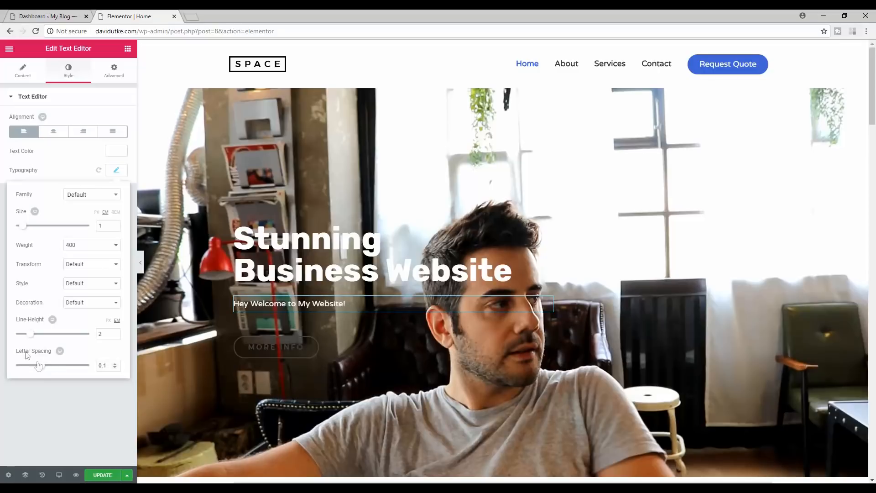
pyautogui.moveTo(31, 335); pyautogui.dragTo(35, 335)
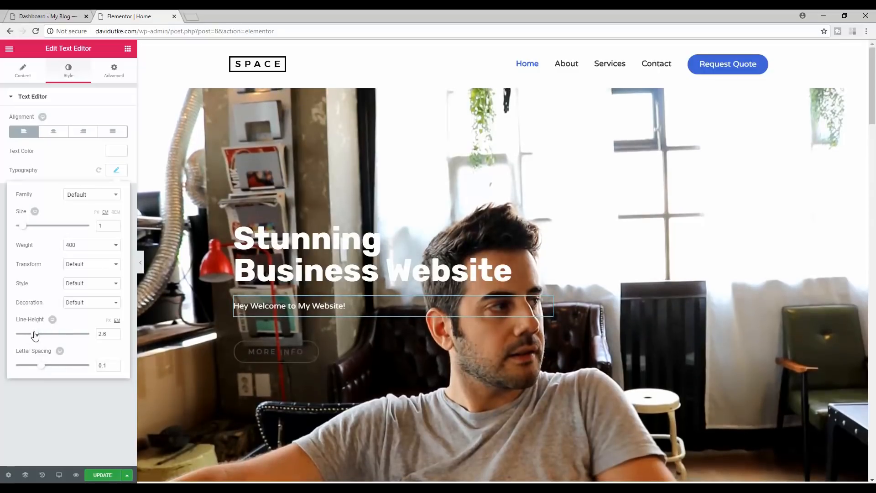
pyautogui.click(114, 73)
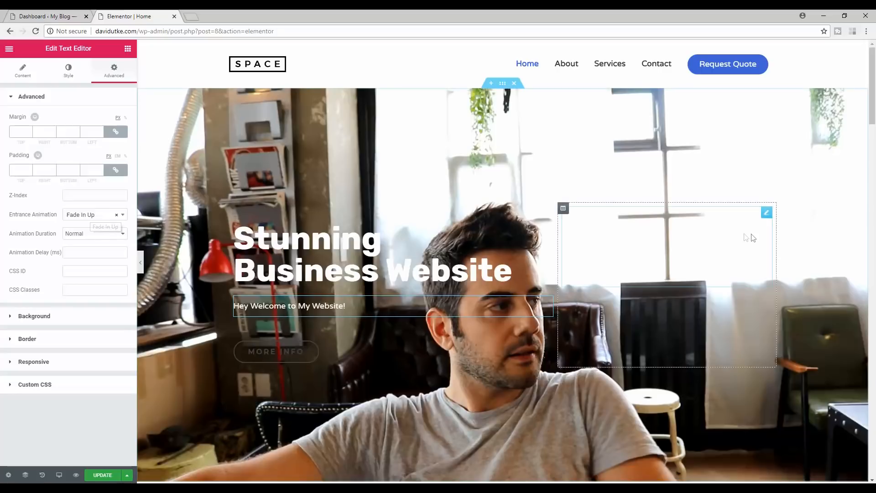
pyautogui.click(735, 206)
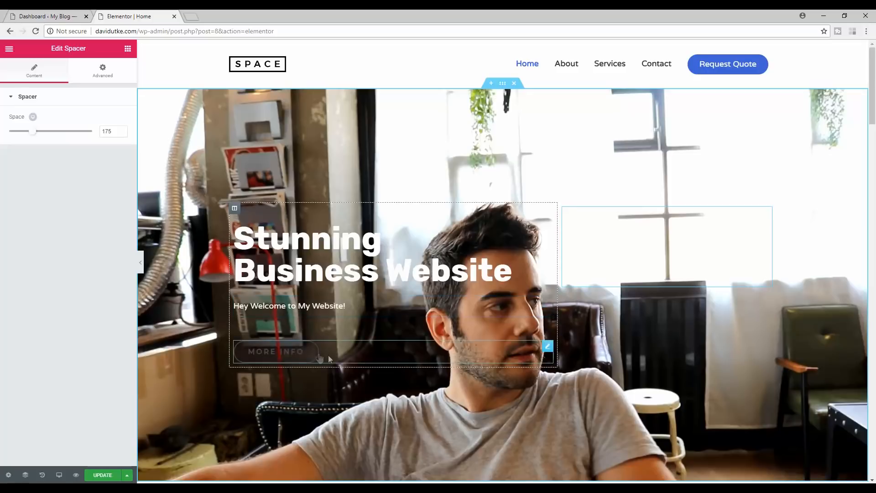
# - Try green shades and then red as the MORE INFO button's text colour
pyautogui.click(268, 360)
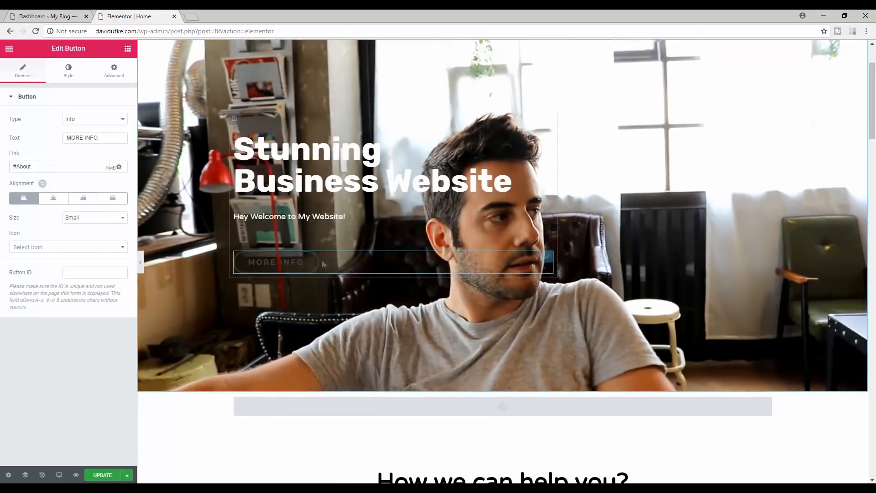
pyautogui.click(69, 74)
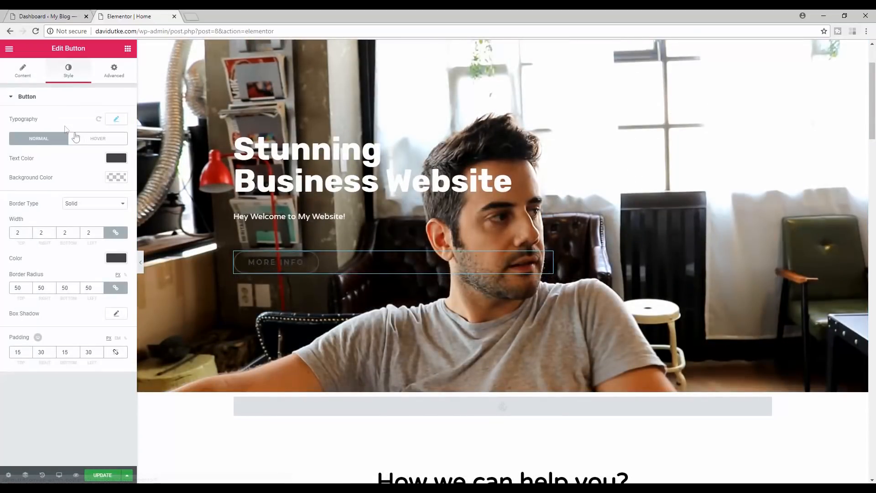
pyautogui.click(116, 158)
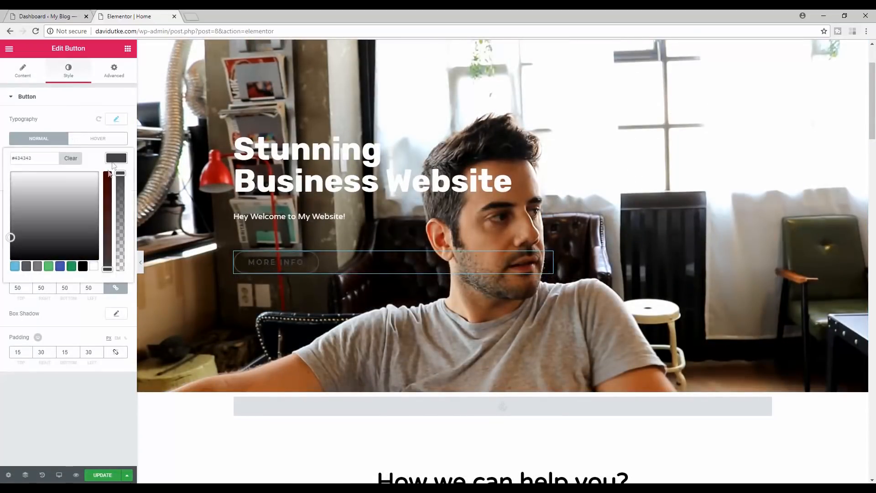
pyautogui.click(72, 266)
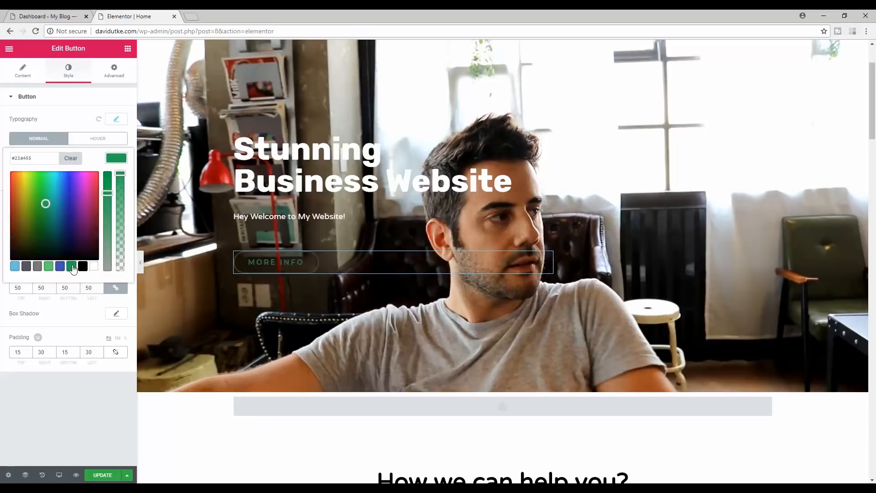
pyautogui.click(49, 266)
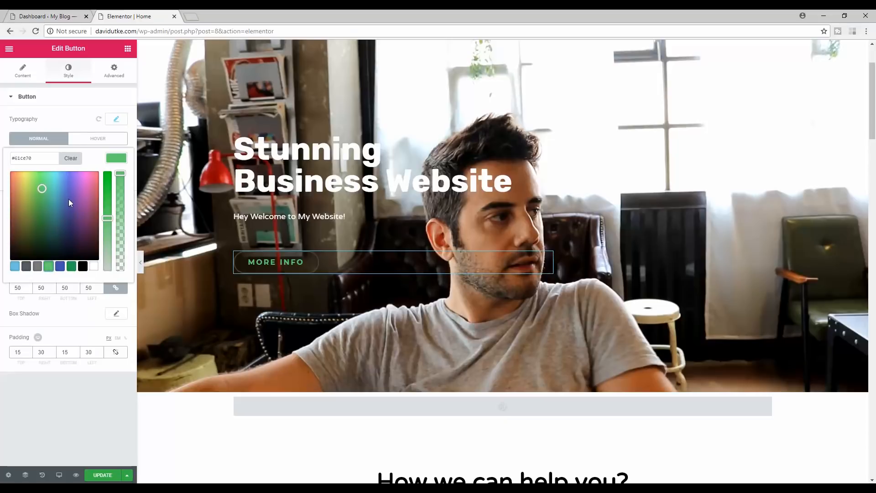
pyautogui.moveTo(41, 187); pyautogui.dragTo(1, 163)
pyautogui.click(11, 195)
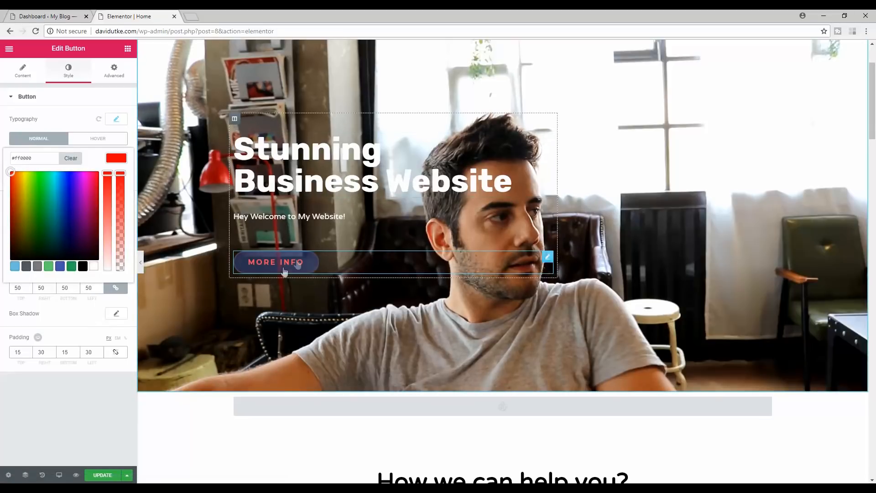
pyautogui.click(63, 108)
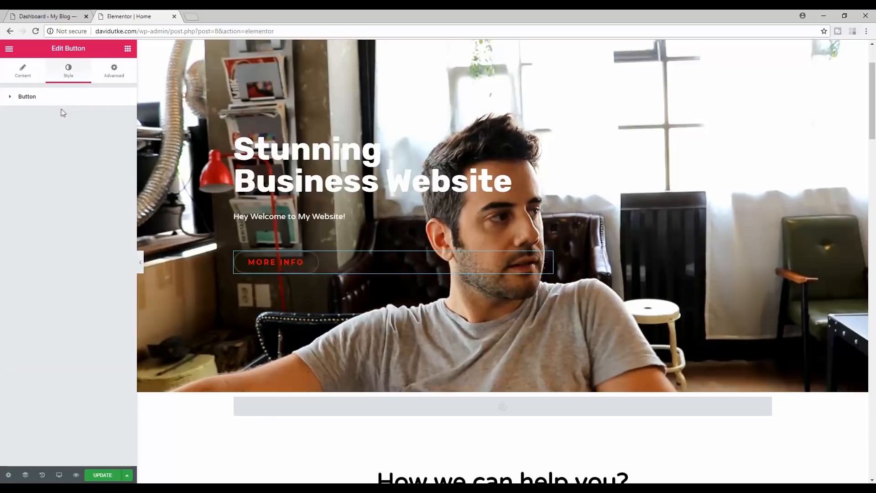
# - Give the MORE INFO button a white border after trying green presets
pyautogui.click(28, 73)
pyautogui.click(64, 72)
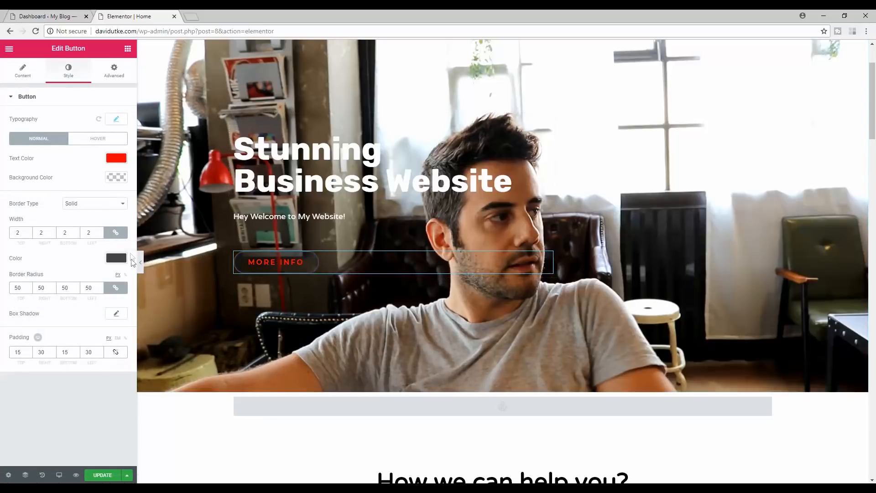
pyautogui.click(117, 259)
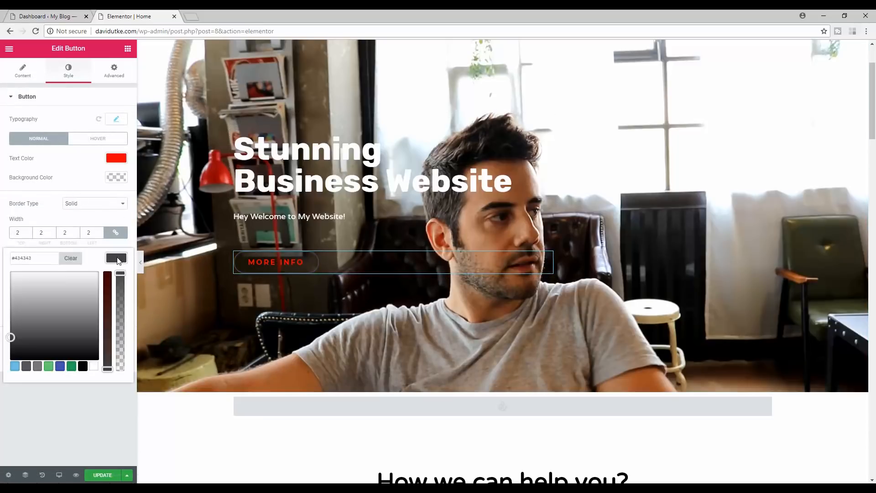
pyautogui.click(72, 366)
pyautogui.click(47, 369)
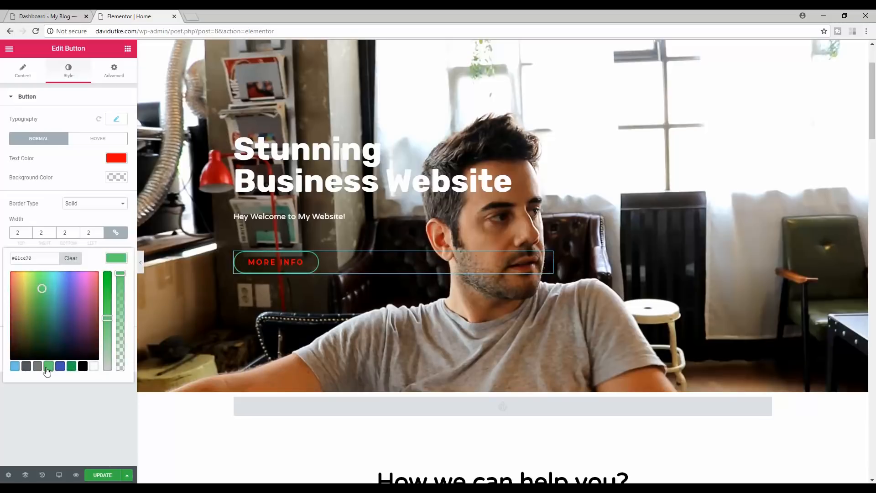
pyautogui.click(94, 368)
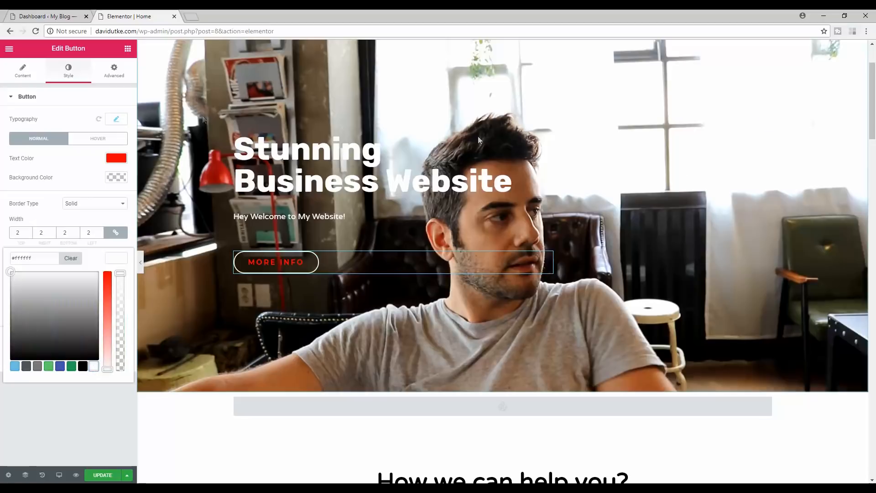
pyautogui.click(734, 236)
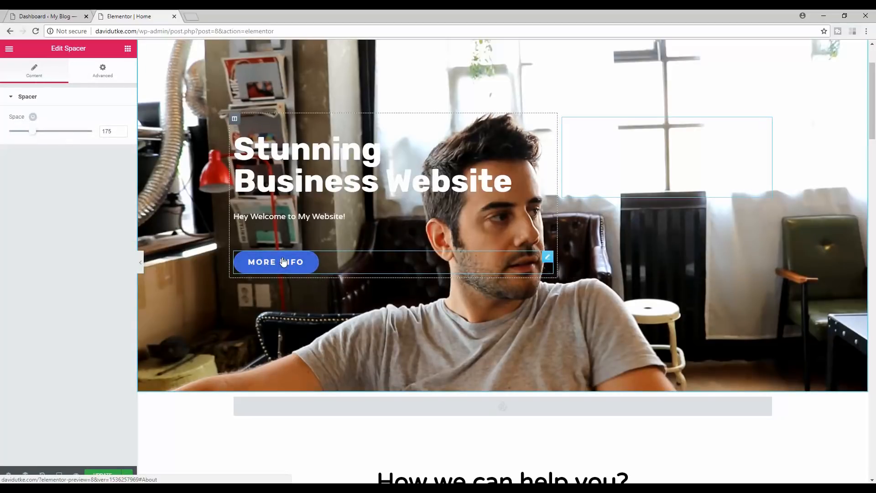
pyautogui.moveTo(873, 89); pyautogui.dragTo(875, 67)
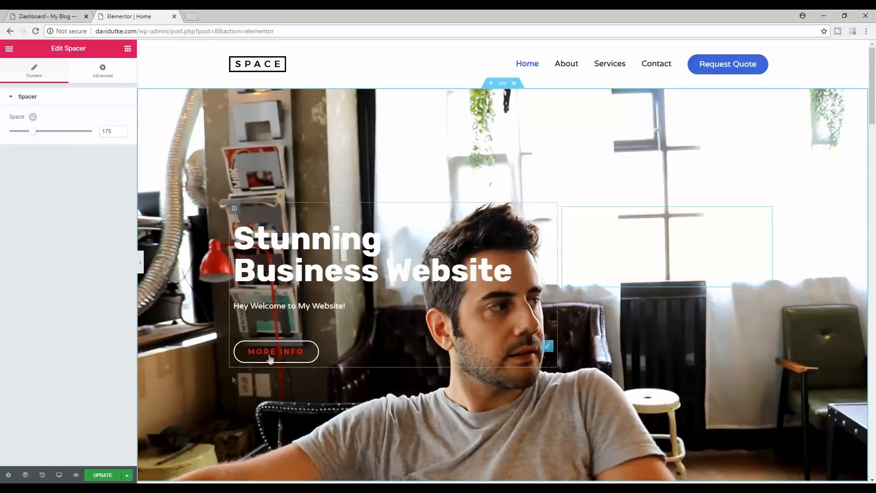
# - Review the button's settings, confirming its link is #About
pyautogui.click(364, 348)
pyautogui.click(115, 71)
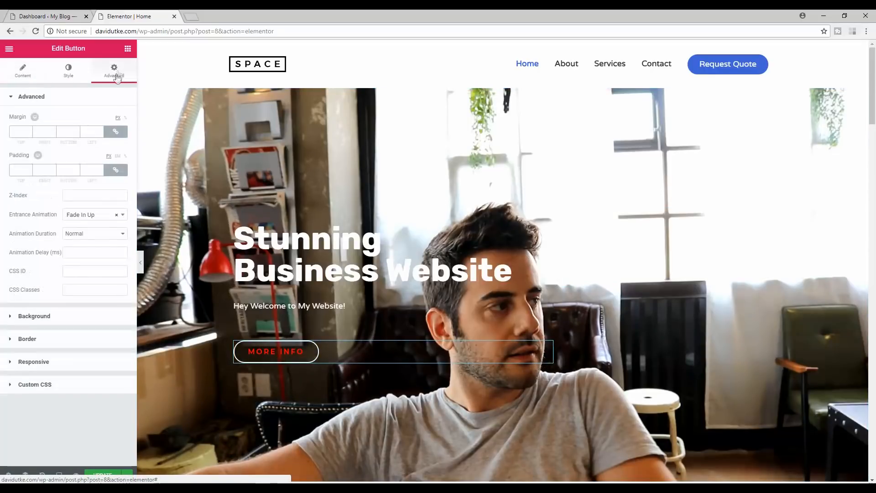
pyautogui.click(28, 70)
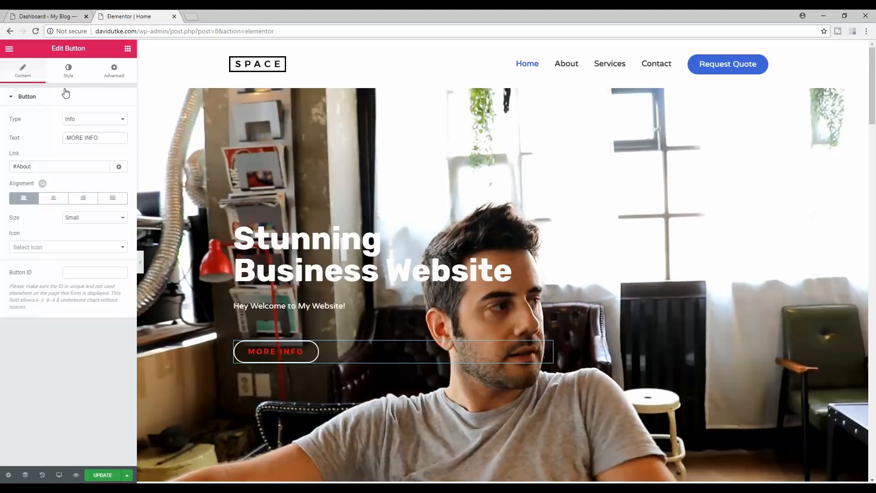
pyautogui.click(37, 166)
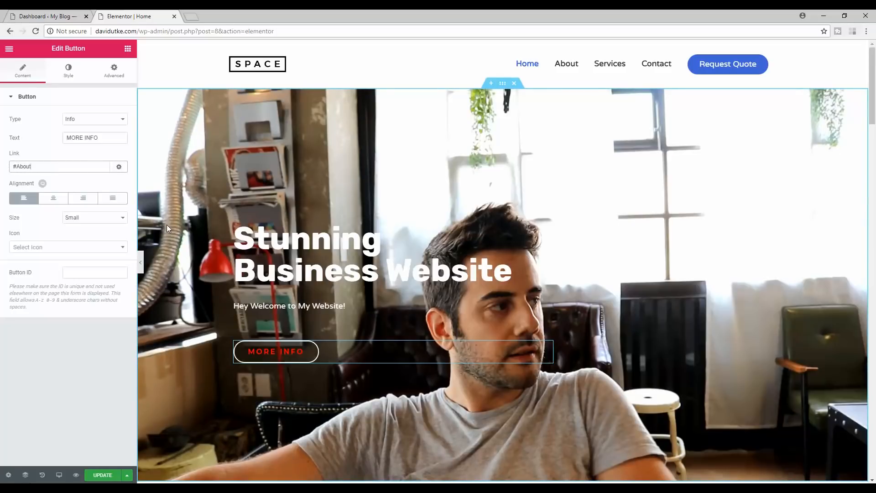
pyautogui.moveTo(872, 90); pyautogui.dragTo(874, 136)
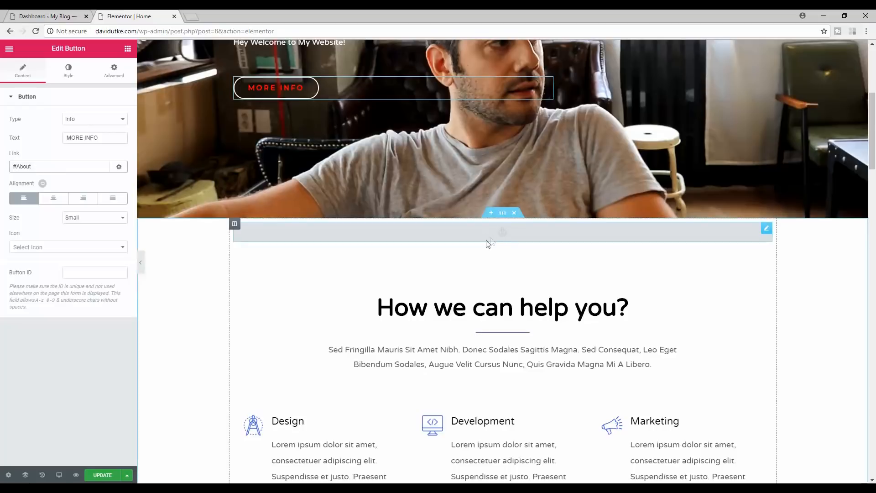
pyautogui.scroll(2, 502, 231)
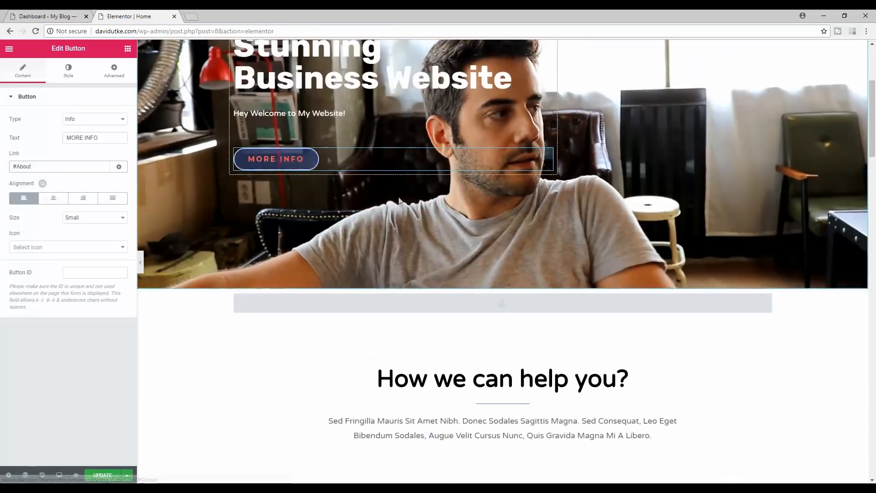
pyautogui.moveTo(873, 118); pyautogui.dragTo(875, 84)
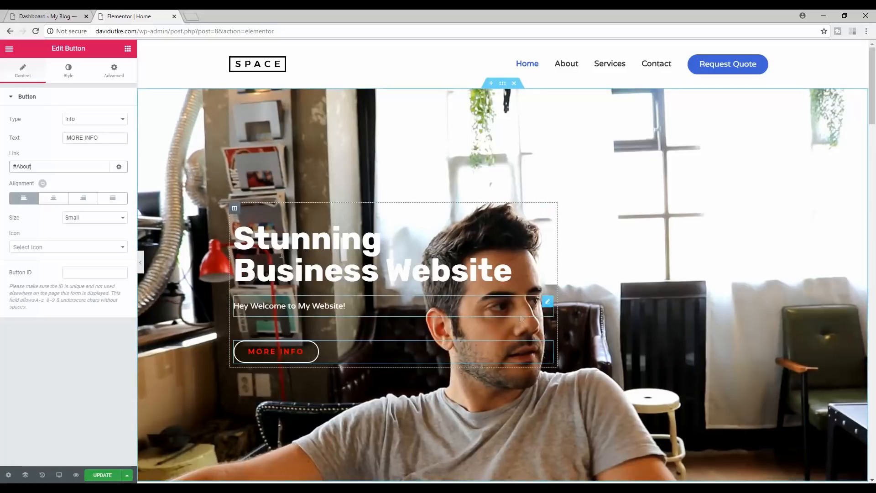
# - Relabel the hero button 'GET YOUR FREE COURSE!' and keep its #About link
pyautogui.moveTo(105, 136); pyautogui.dragTo(64, 138)
pyautogui.press('BackSpace')
pyautogui.write('f')
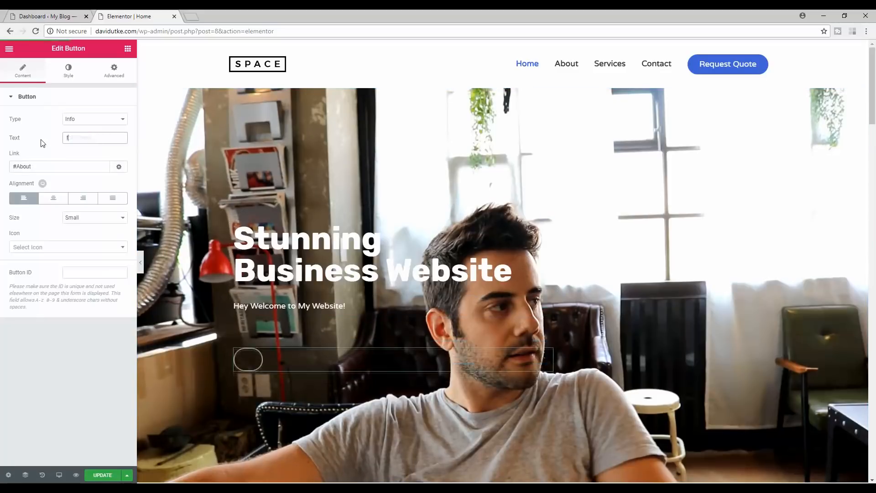
pyautogui.write('ree f')
pyautogui.press('BackSpace')
pyautogui.write('quo')
pyautogui.press('BackSpace')
pyautogui.press('BackSpace')
pyautogui.press('BackSpace')
pyautogui.press('BackSpace')
pyautogui.press('BackSpace')
pyautogui.press('BackSpace')
pyautogui.press('BackSpace')
pyautogui.press('BackSpace')
pyautogui.write('GE')
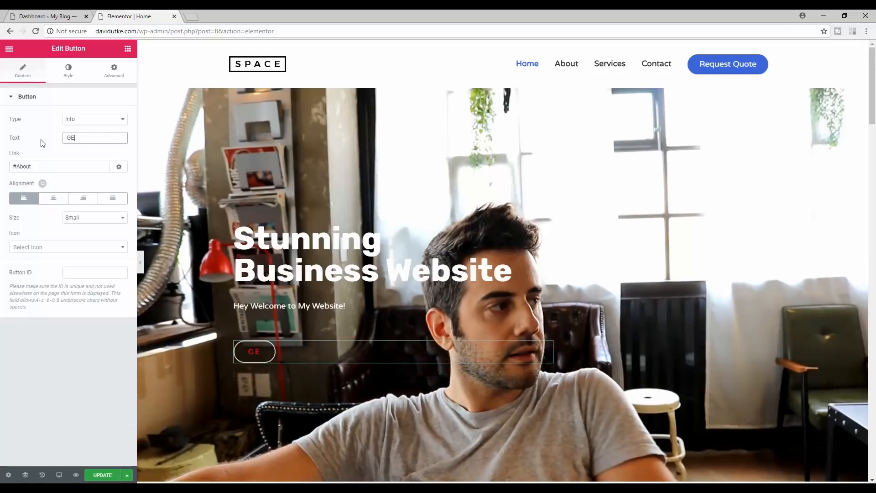
pyautogui.write('T YOUR ')
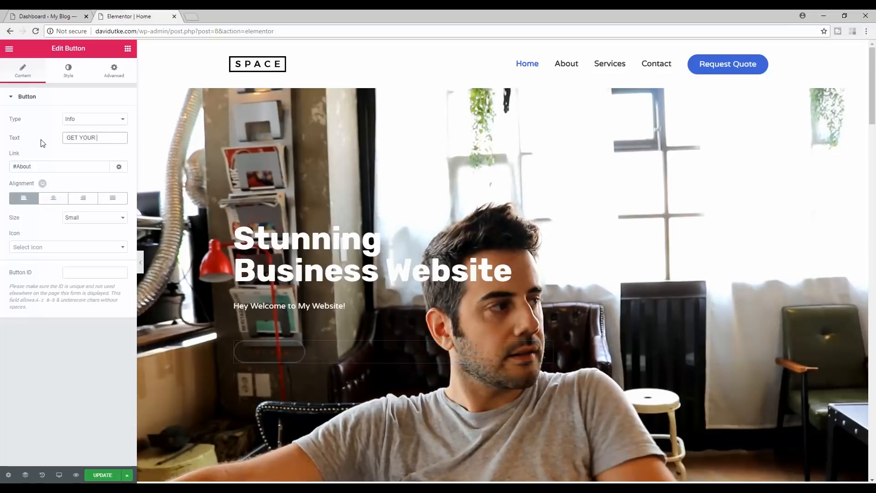
pyautogui.write('FREE COUR')
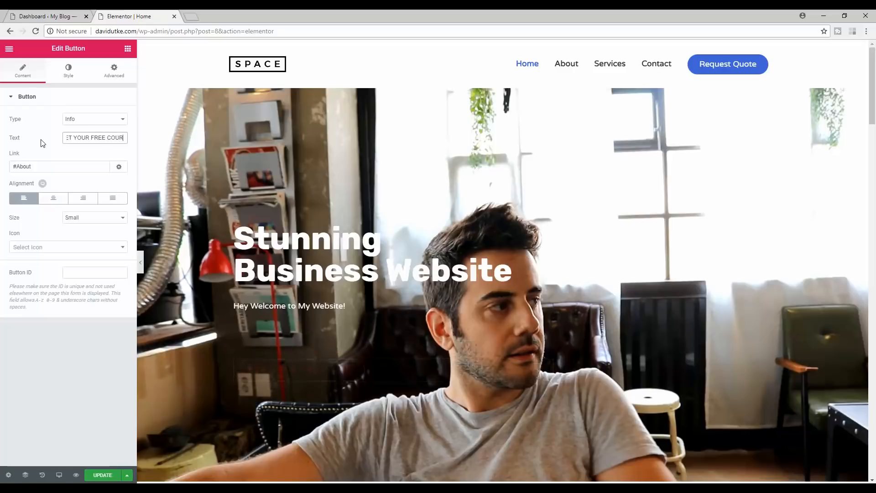
pyautogui.write('SE!')
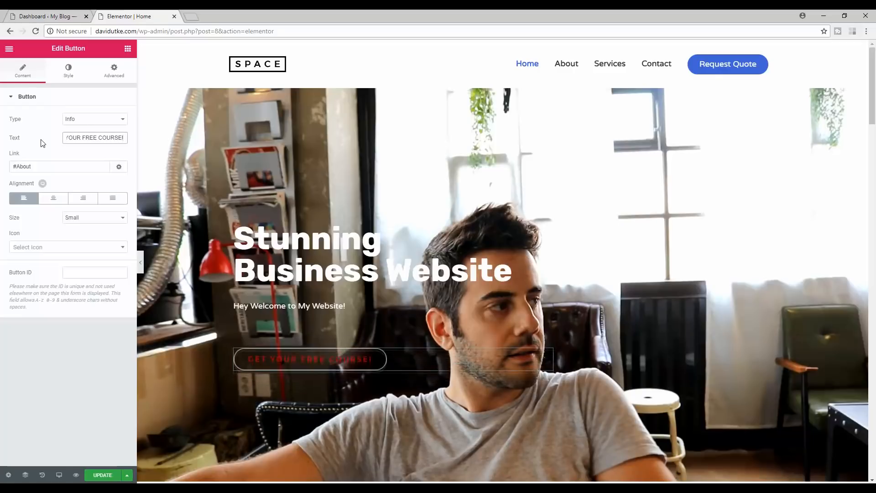
pyautogui.moveTo(32, 168); pyautogui.dragTo(1, 177)
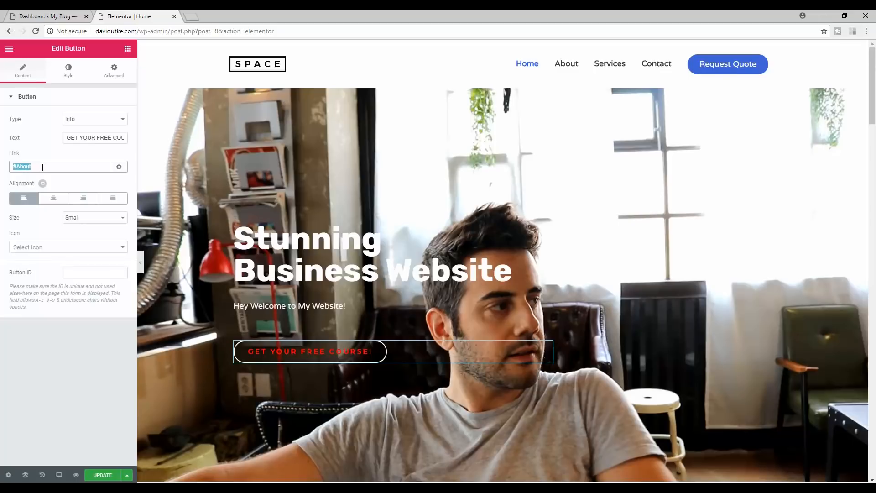
pyautogui.click(806, 176)
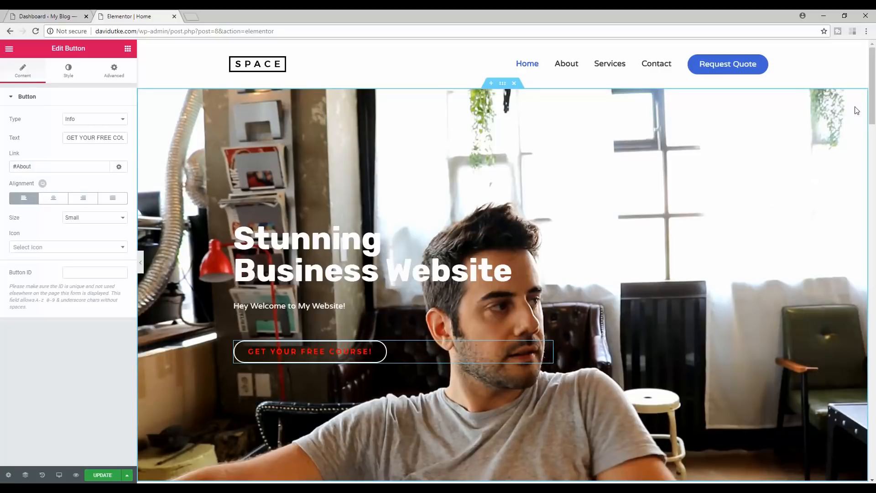
pyautogui.moveTo(872, 71); pyautogui.dragTo(874, 190)
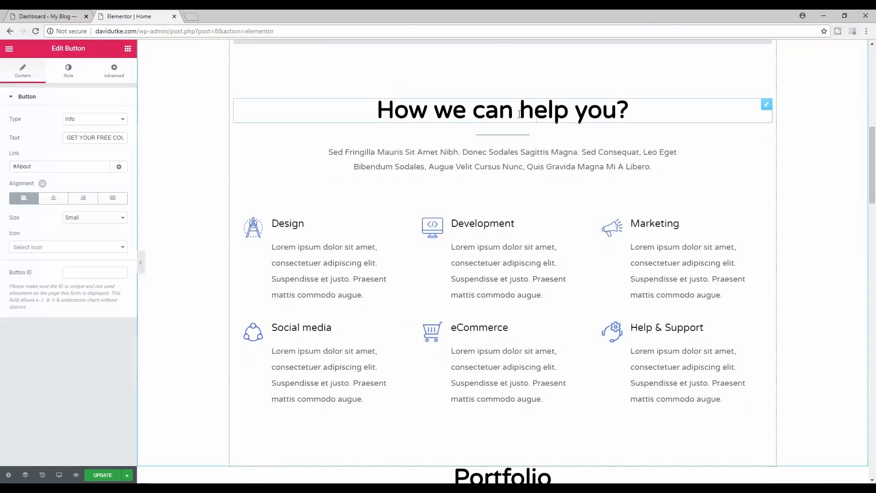
# - Inspect the 'How we can help you?' heading, intro paragraph and Development service box
pyautogui.click(545, 106)
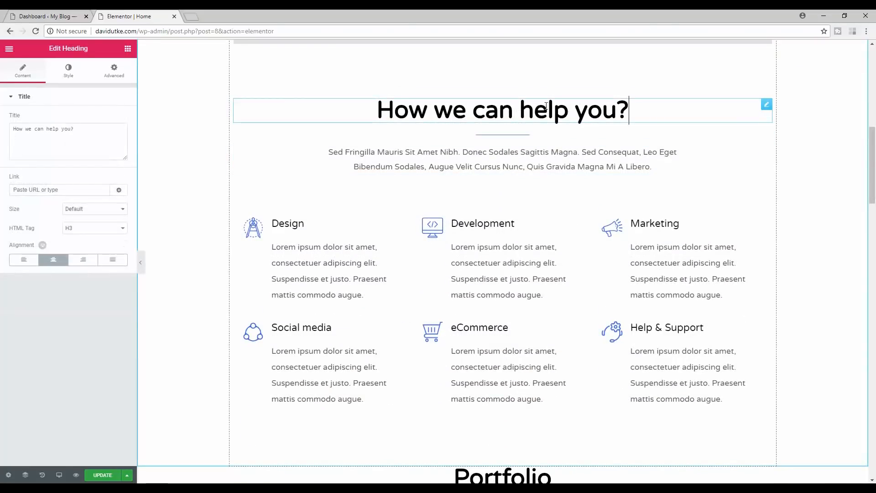
pyautogui.click(448, 155)
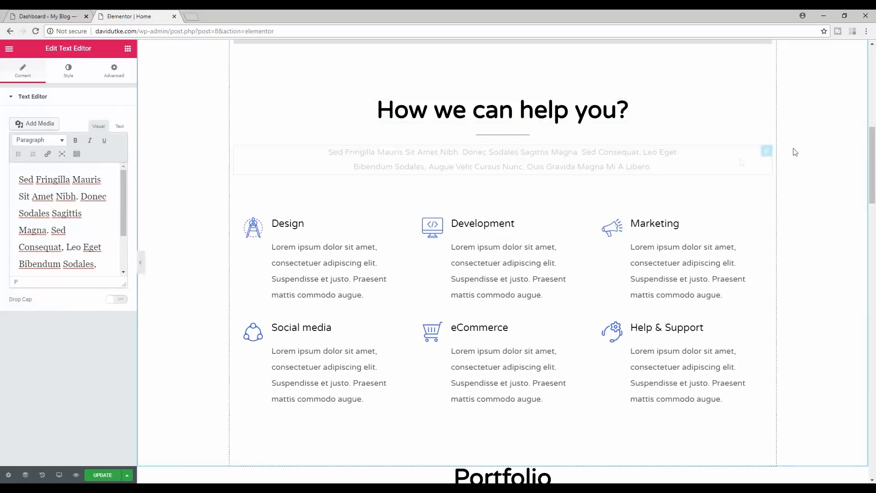
pyautogui.scroll(-1, 461, 247)
pyautogui.scroll(3, 462, 247)
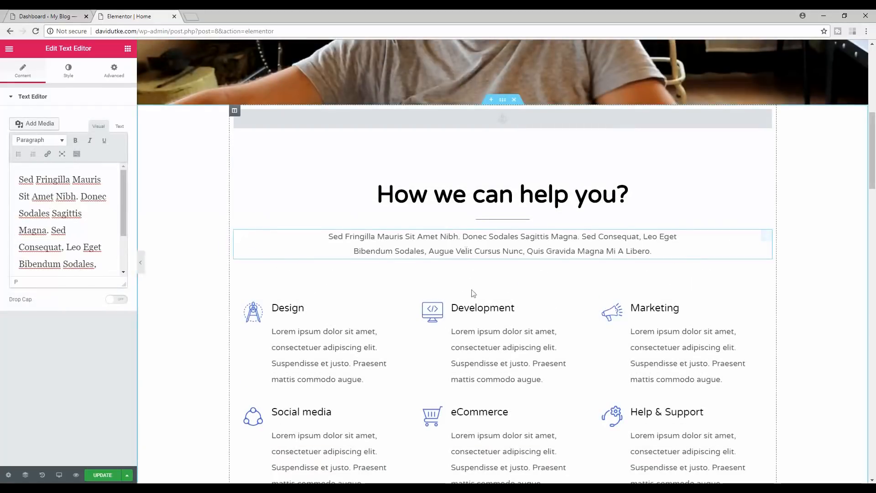
pyautogui.moveTo(874, 157); pyautogui.dragTo(874, 180)
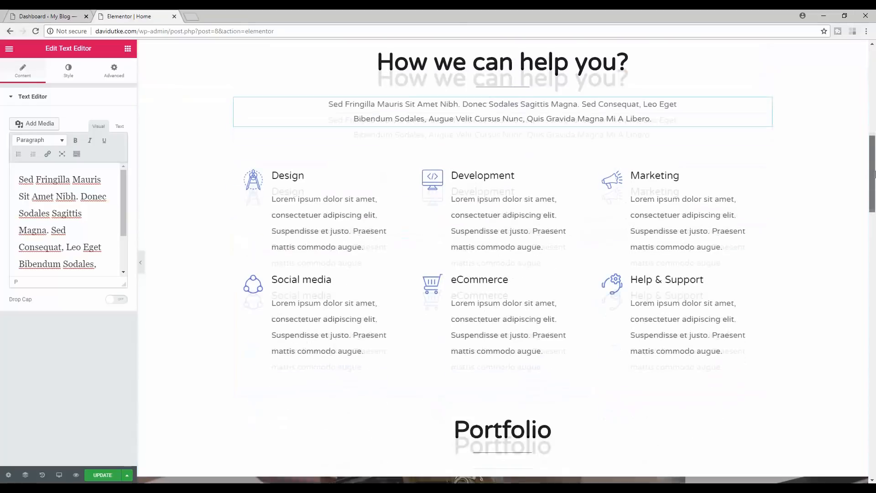
pyautogui.click(542, 247)
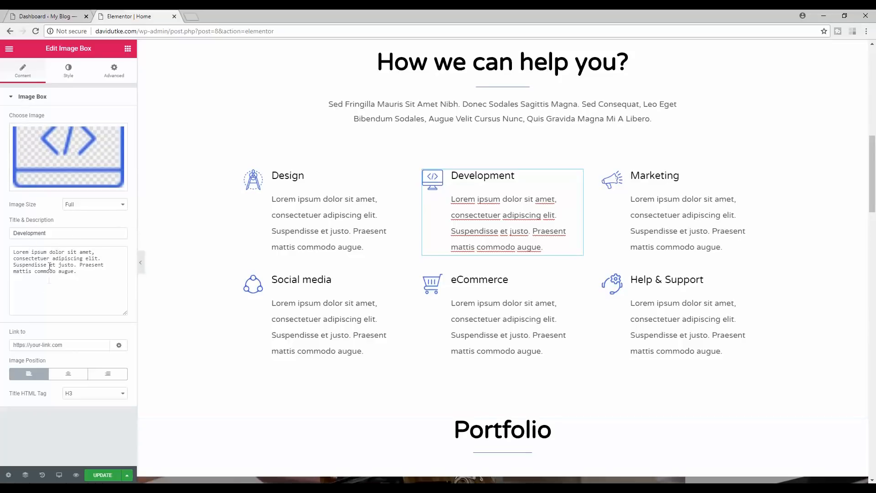
pyautogui.moveTo(71, 278); pyautogui.dragTo(6, 254)
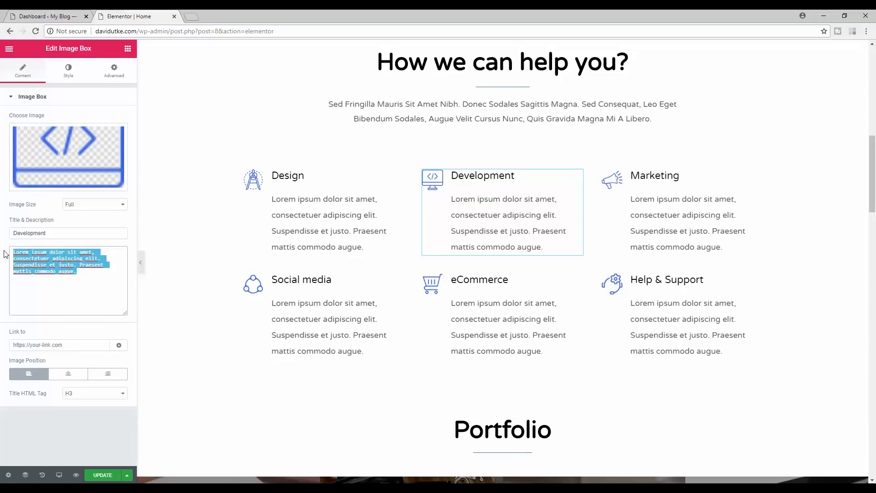
pyautogui.moveTo(67, 147)
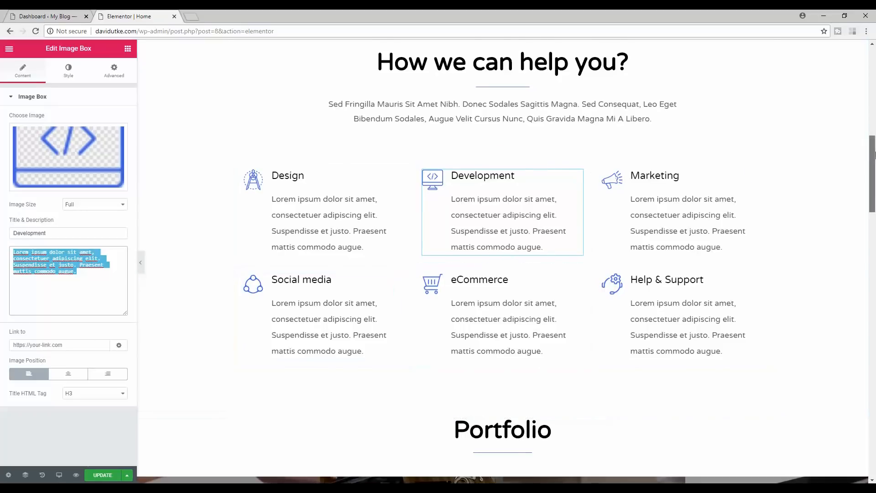
pyautogui.scroll(2, 527, 259)
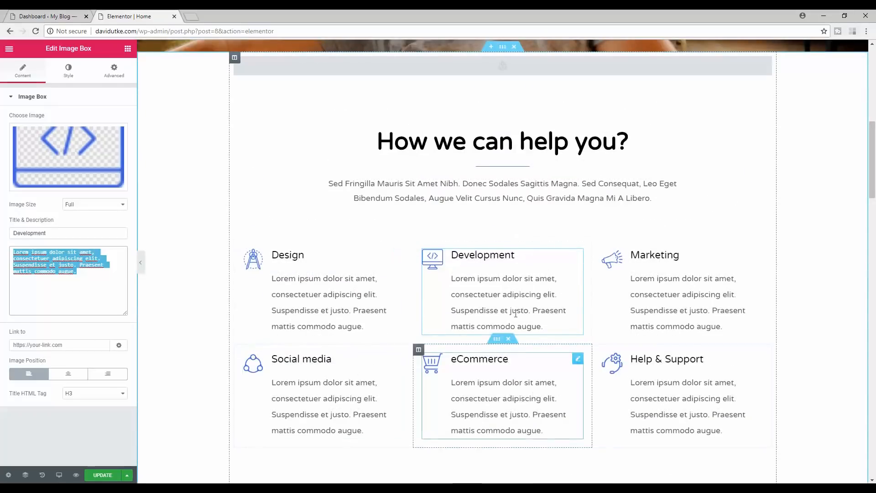
# - Delete the Design/Development/Marketing and Social media/eCommerce/Help & Support rows
pyautogui.click(508, 234)
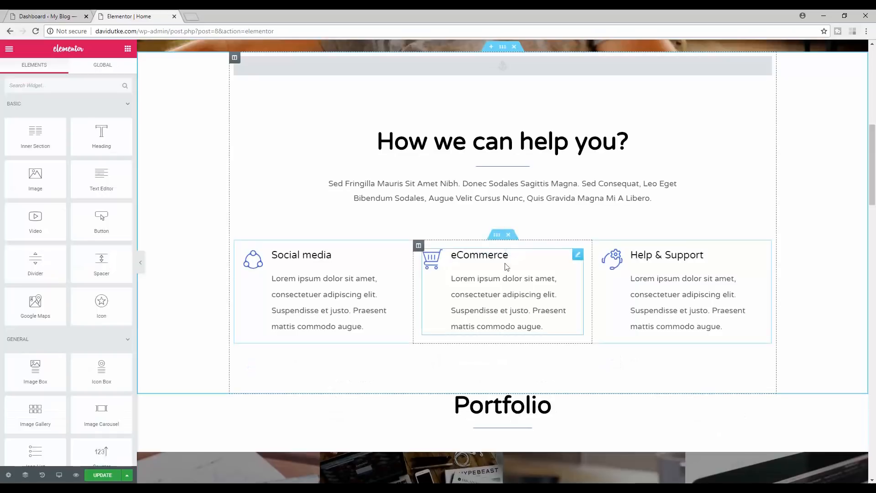
pyautogui.moveTo(511, 235); pyautogui.dragTo(512, 237)
pyautogui.click(509, 235)
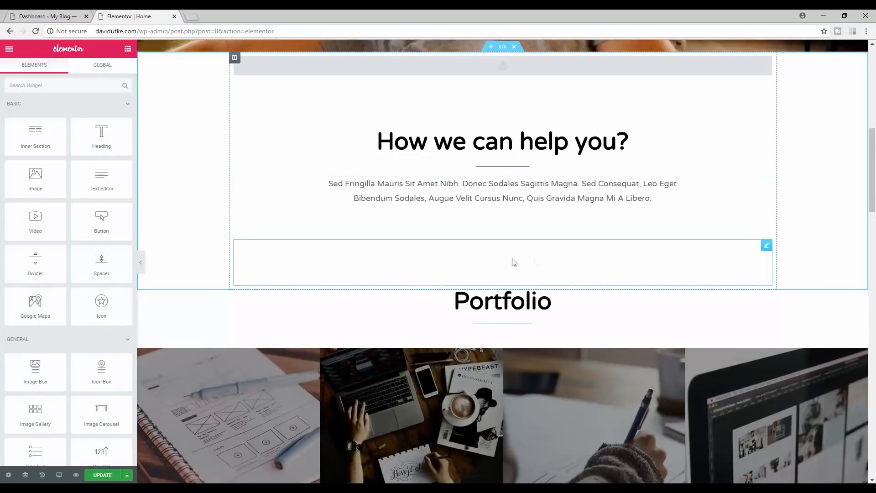
pyautogui.moveTo(873, 167); pyautogui.dragTo(874, 87)
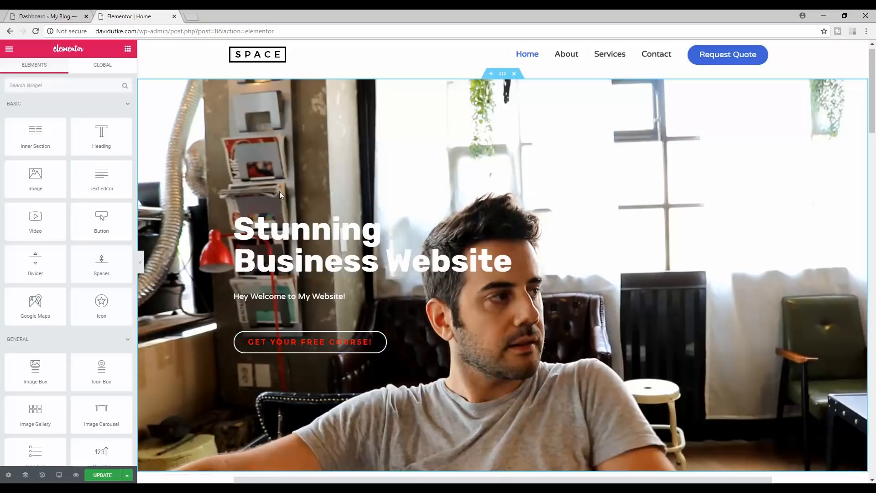
# - Try adding a new line after the intro paragraph, then remove it
pyautogui.moveTo(873, 80); pyautogui.dragTo(875, 150)
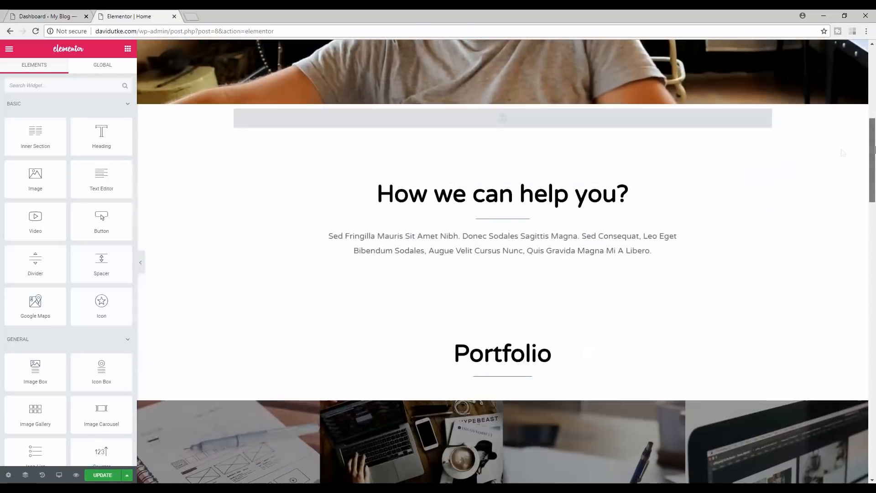
pyautogui.click(550, 197)
pyautogui.click(647, 250)
pyautogui.moveTo(644, 250); pyautogui.dragTo(327, 227)
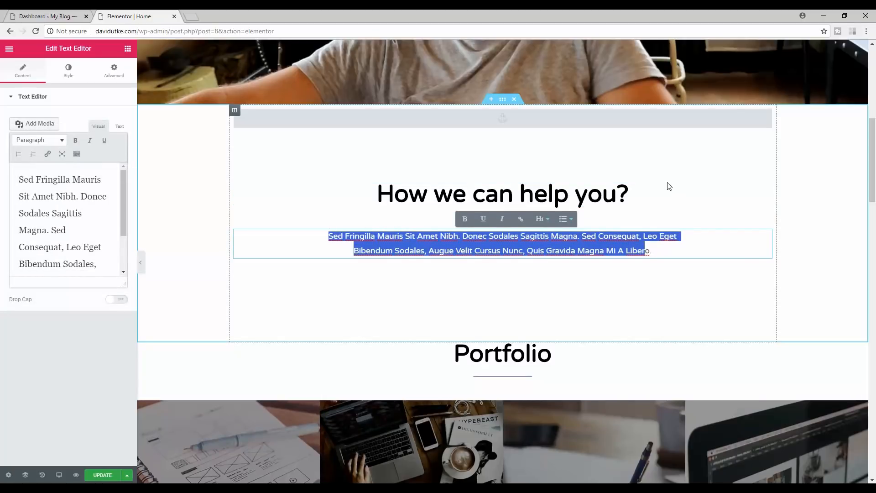
pyautogui.click(649, 253)
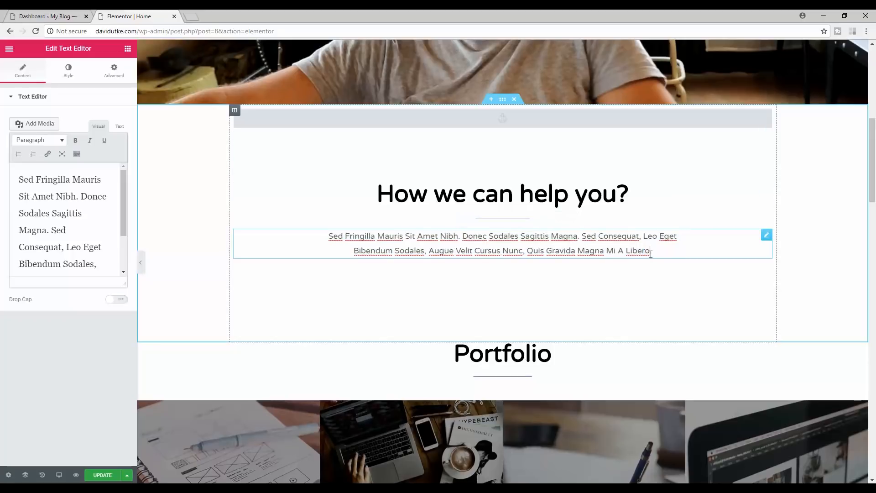
pyautogui.press('Return')
pyautogui.press('Return')
pyautogui.press('BackSpace')
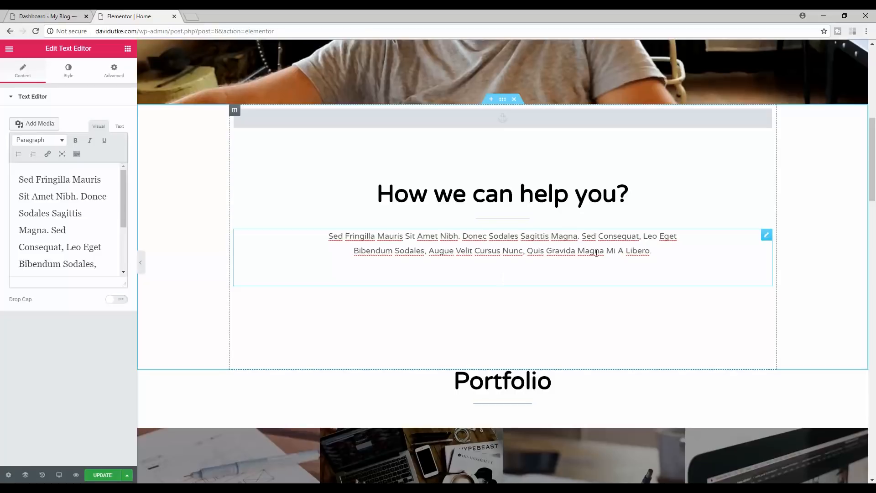
pyautogui.press('BackSpace')
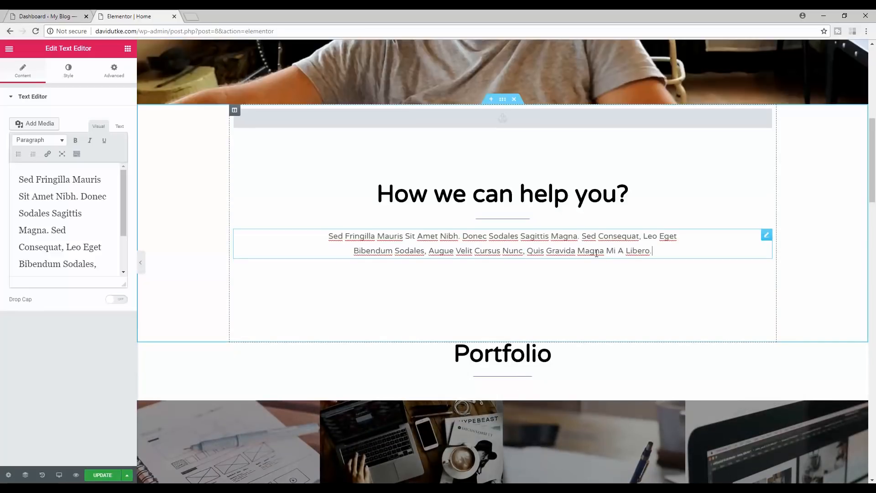
pyautogui.moveTo(871, 169); pyautogui.dragTo(875, 100)
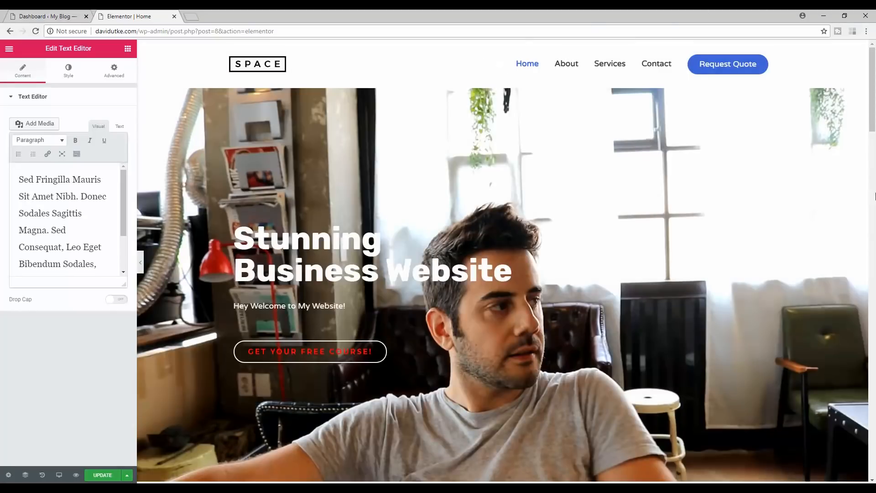
# - Add a 'BLOG POST TITLE' line beneath the intro paragraph
pyautogui.click(874, 196)
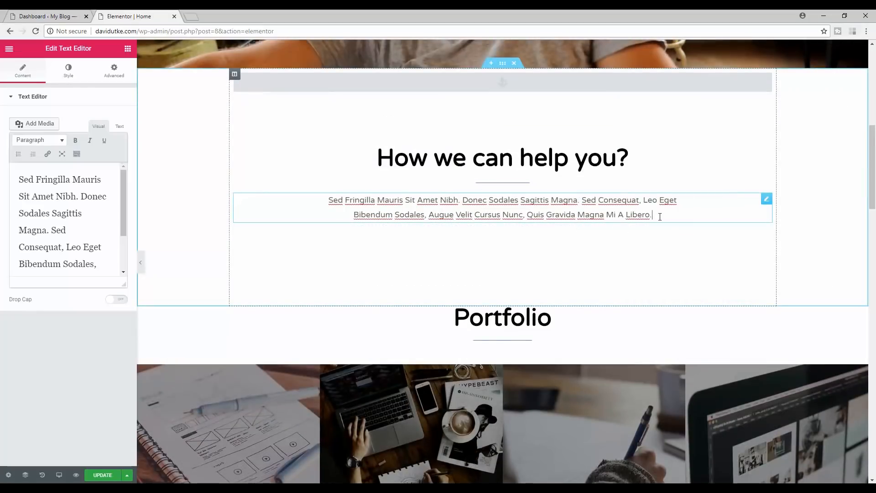
pyautogui.press('Return')
pyautogui.press('Return')
pyautogui.write('bLOG')
pyautogui.press('BackSpace')
pyautogui.press('BackSpace')
pyautogui.write('BLOG POST TITLE')
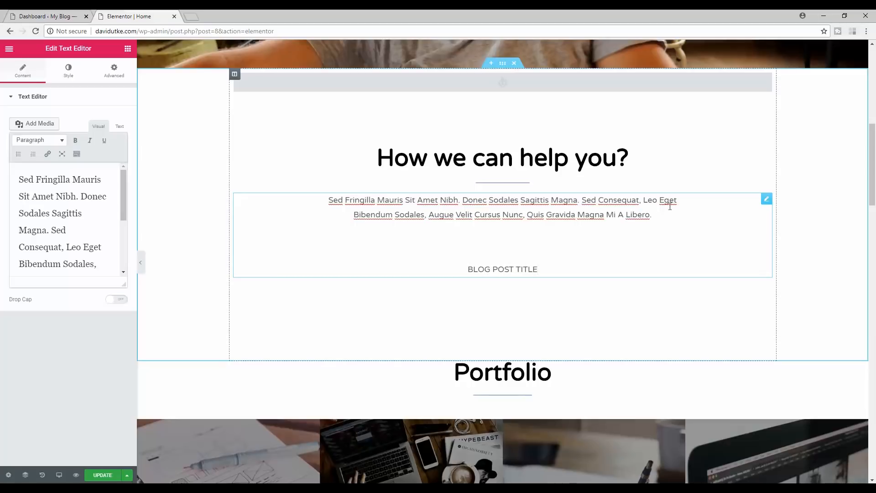
# - Select the paragraph's closing words and start a link, then cancel it
pyautogui.moveTo(660, 215); pyautogui.dragTo(598, 215)
pyautogui.click(559, 210)
pyautogui.moveTo(555, 213); pyautogui.dragTo(623, 216)
pyautogui.click(604, 217)
pyautogui.hotkey('shift', 'Right')
pyautogui.hotkey('shift', 'Right')
pyautogui.hotkey('shift', 'Right')
pyautogui.hotkey('shift', 'Right')
pyautogui.hotkey('shift', 'Right')
pyautogui.hotkey('shift', 'Right')
pyautogui.hotkey('shift', 'Right')
pyautogui.hotkey('shift', 'Right')
pyautogui.hotkey('shift', 'Right')
pyautogui.hotkey('shift', 'Right')
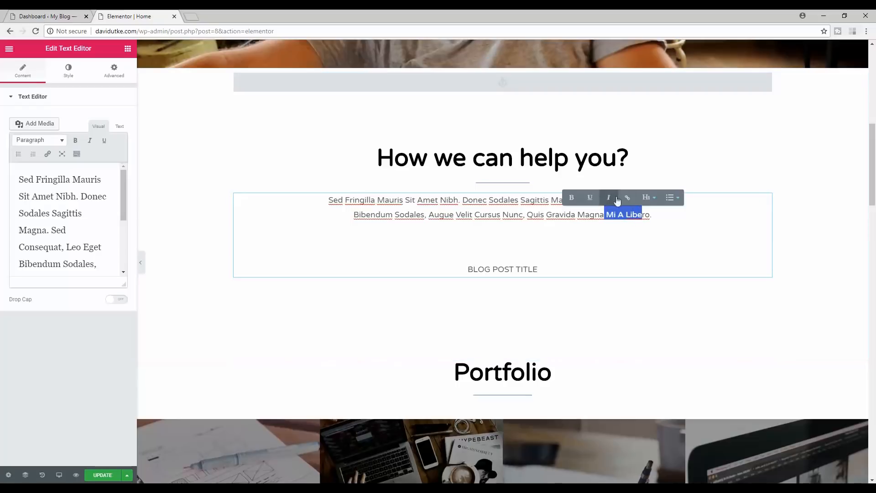
pyautogui.click(626, 197)
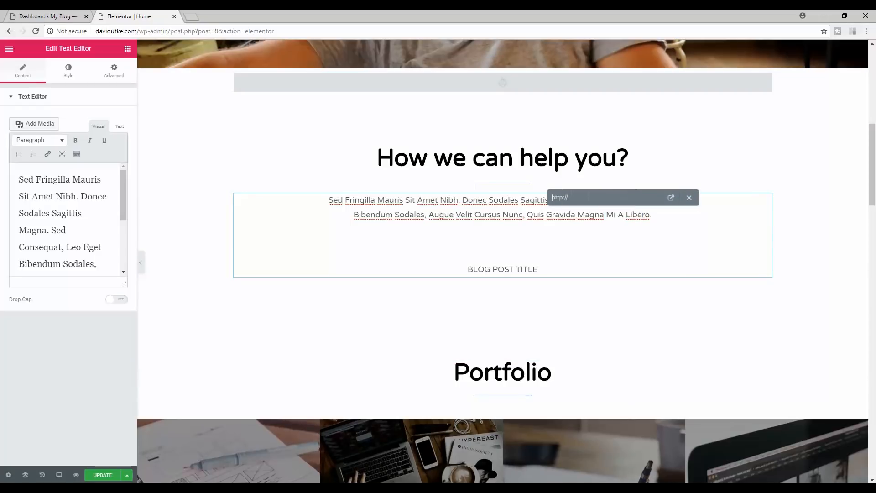
pyautogui.click(498, 207)
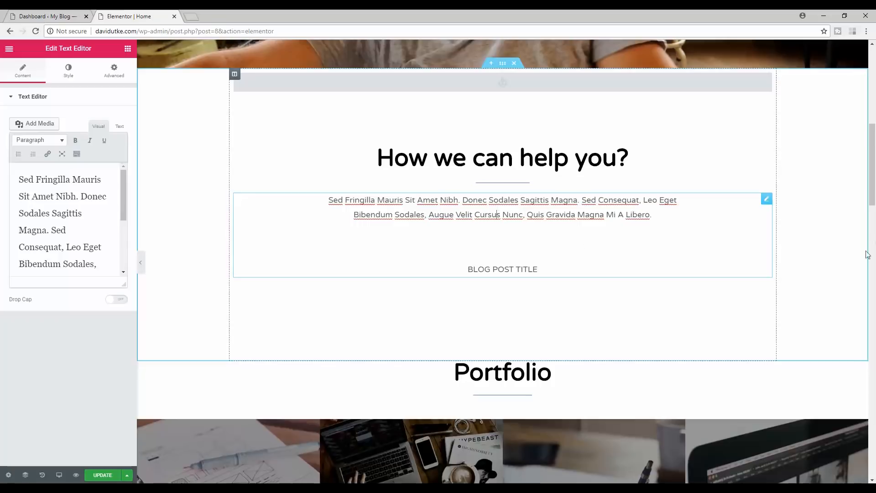
# - Reselect words near the paragraph end, then deselect them and scroll down the page
pyautogui.scroll(6, 867, 251)
pyautogui.moveTo(874, 126); pyautogui.dragTo(875, 168)
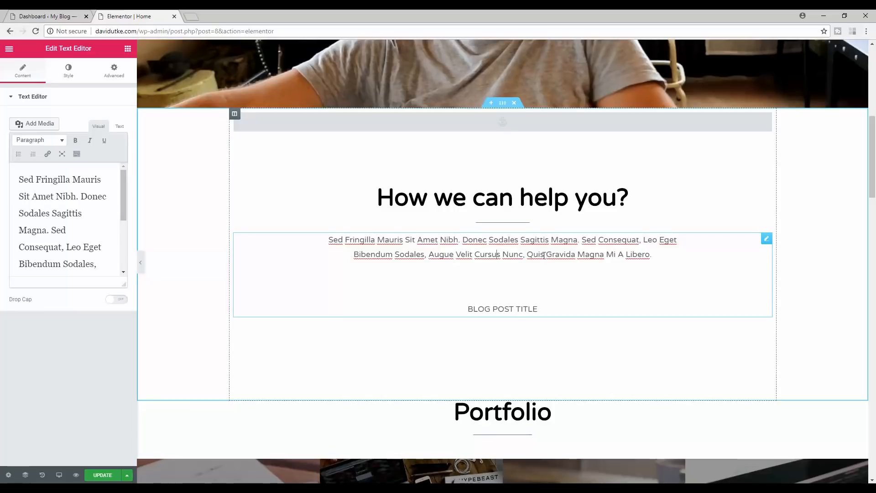
pyautogui.moveTo(593, 254); pyautogui.dragTo(631, 255)
pyautogui.scroll(-1, 707, 210)
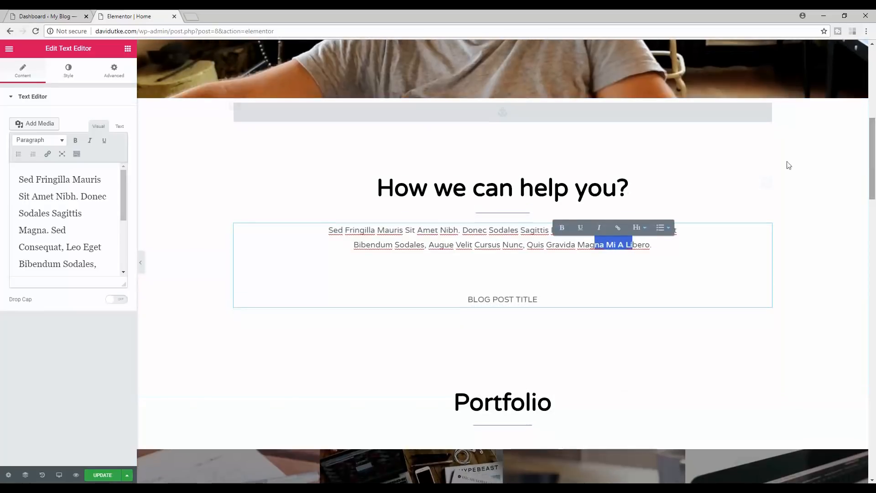
pyautogui.click(535, 299)
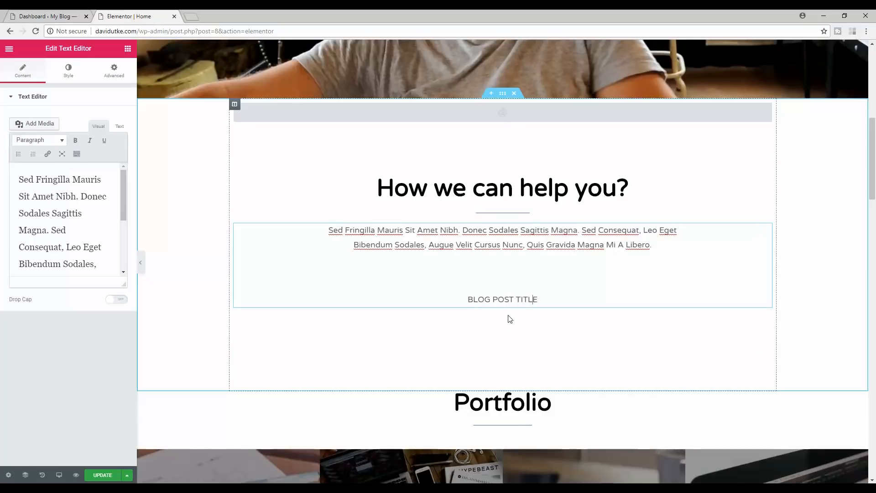
pyautogui.moveTo(874, 186); pyautogui.dragTo(874, 140)
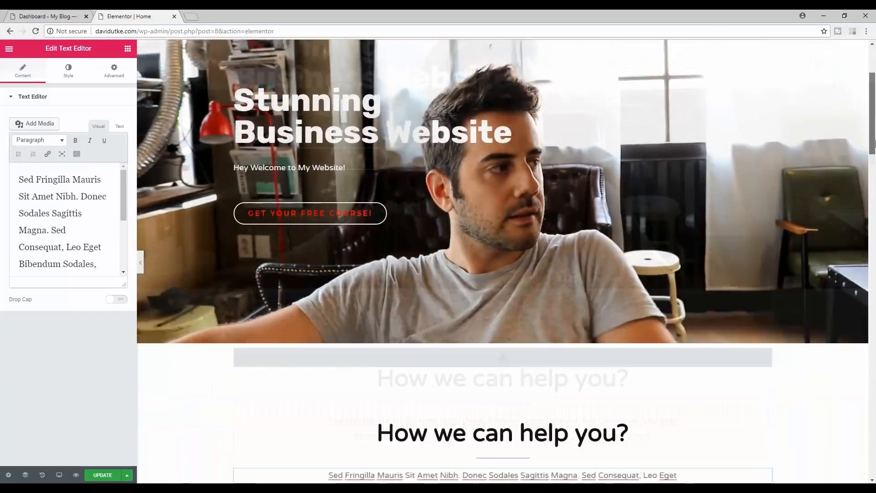
pyautogui.scroll(-5, 875, 146)
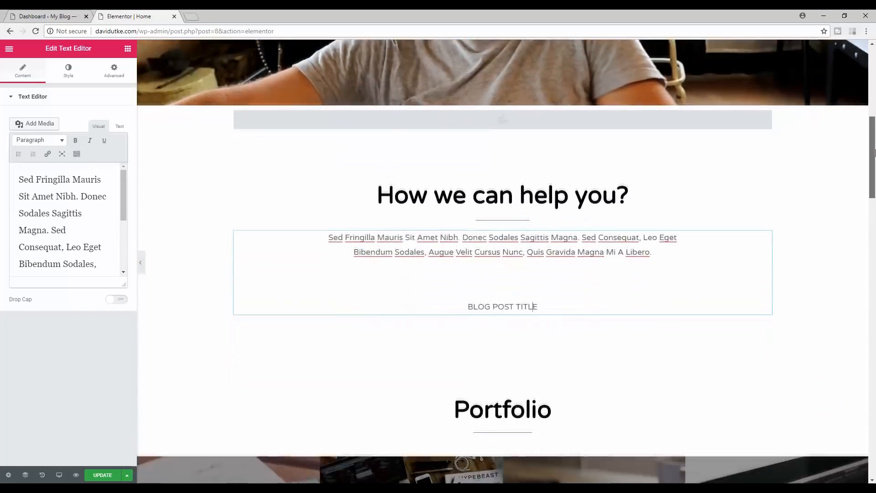
pyautogui.scroll(-4, 875, 153)
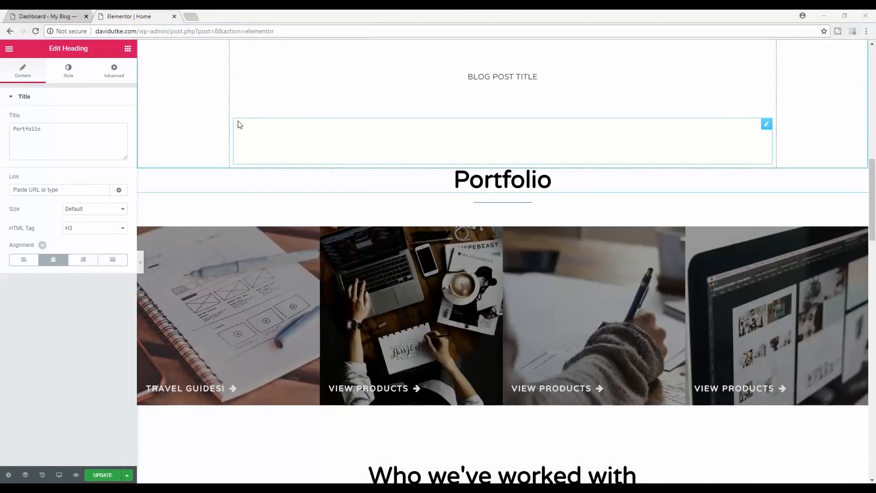
# - Change the Portfolio heading text to 'EXPLORE THE SITE'
pyautogui.click(549, 179)
pyautogui.press('BackSpace')
pyautogui.press('BackSpace')
pyautogui.press('BackSpace')
pyautogui.press('BackSpace')
pyautogui.press('BackSpace')
pyautogui.press('BackSpace')
pyautogui.press('BackSpace')
pyautogui.press('BackSpace')
pyautogui.press('BackSpace')
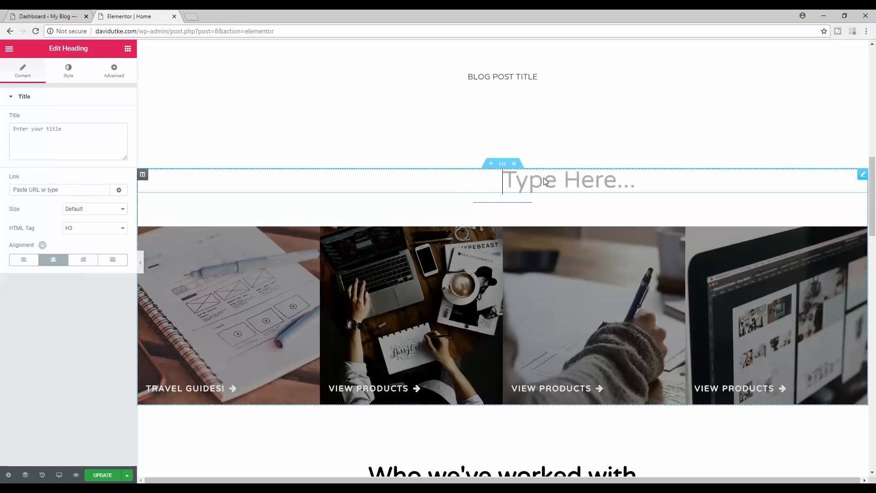
pyautogui.write('EX')
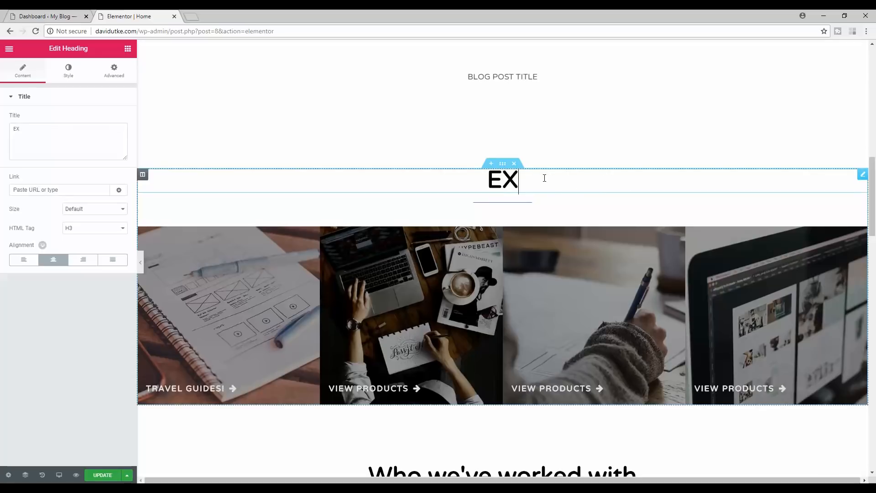
pyautogui.write('PLORE THE SITE')
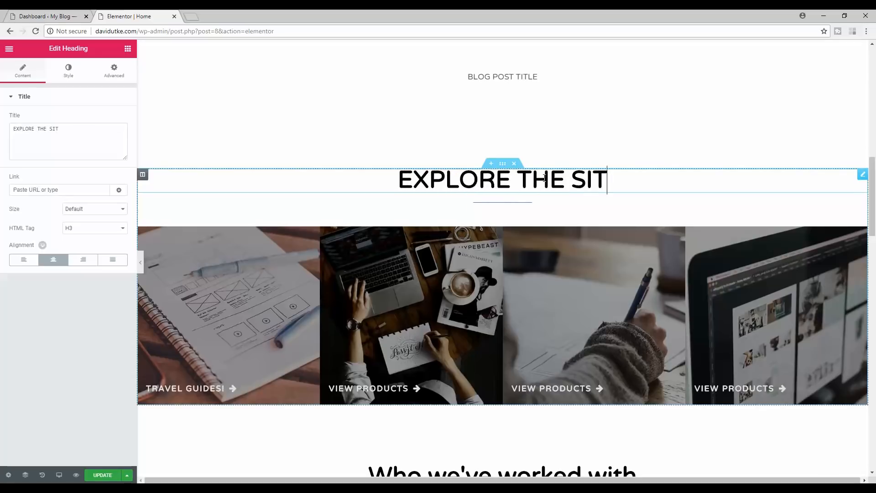
pyautogui.click(364, 143)
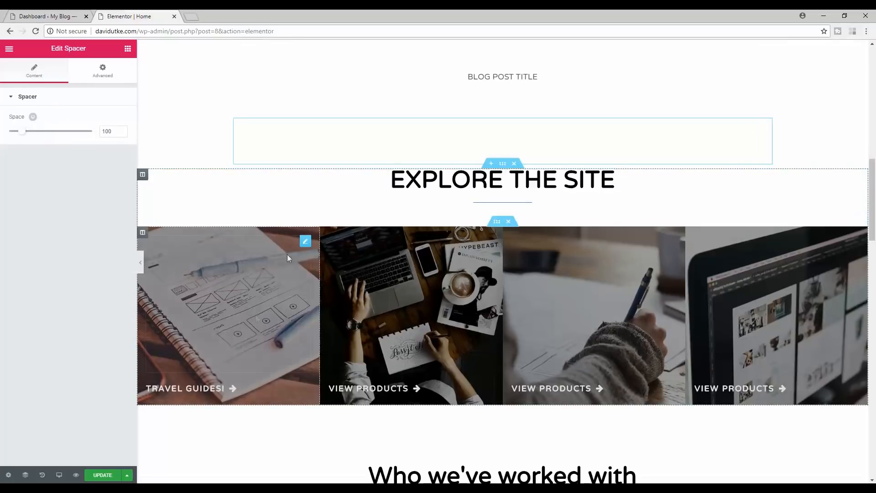
pyautogui.click(207, 392)
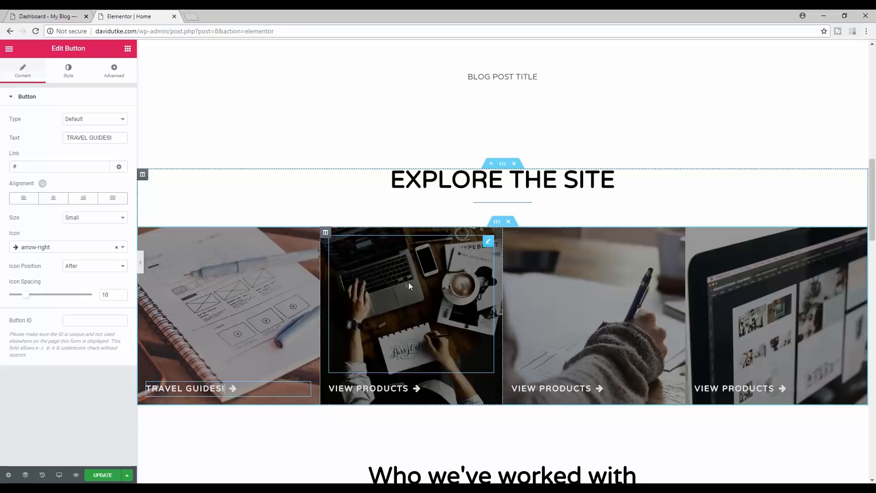
# - Check the second column's background image and the VIEW PRODUCTS button's # link
pyautogui.click(354, 253)
pyautogui.click(325, 233)
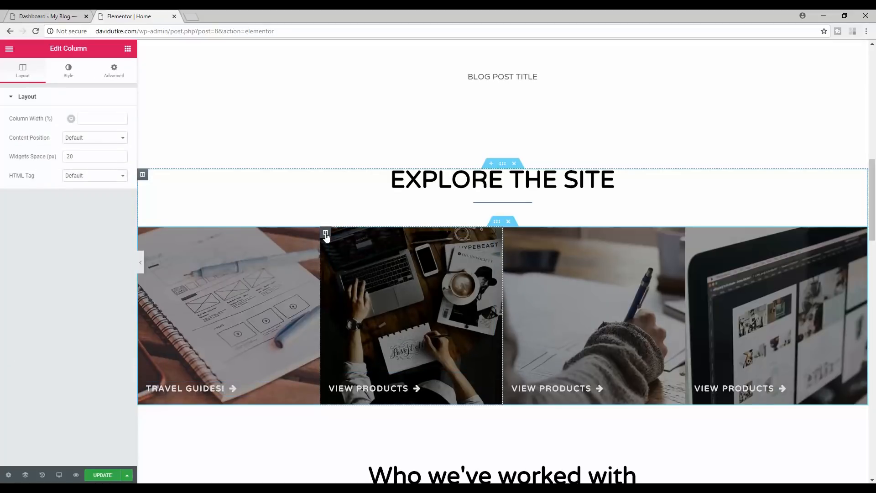
pyautogui.click(65, 73)
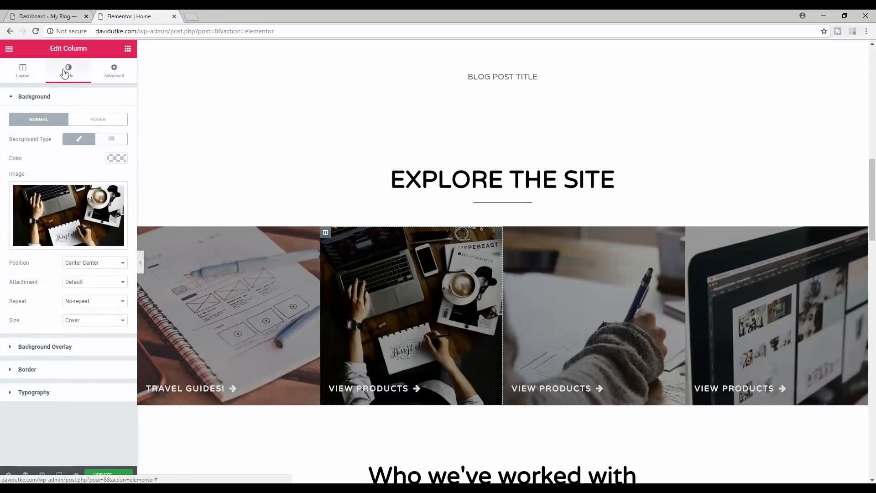
pyautogui.moveTo(70, 217)
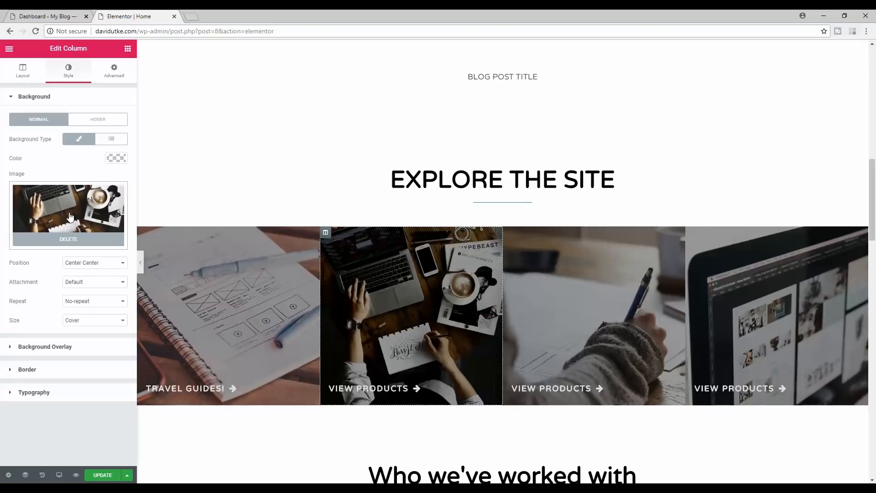
pyautogui.click(383, 390)
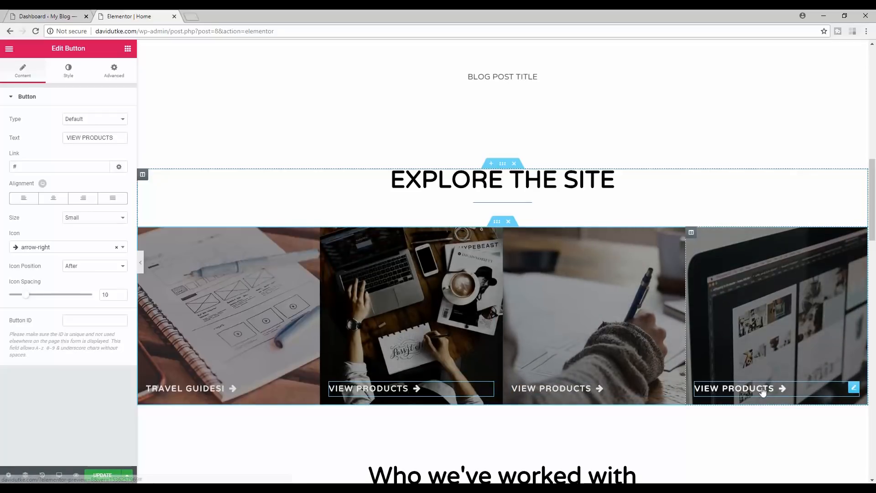
pyautogui.click(26, 166)
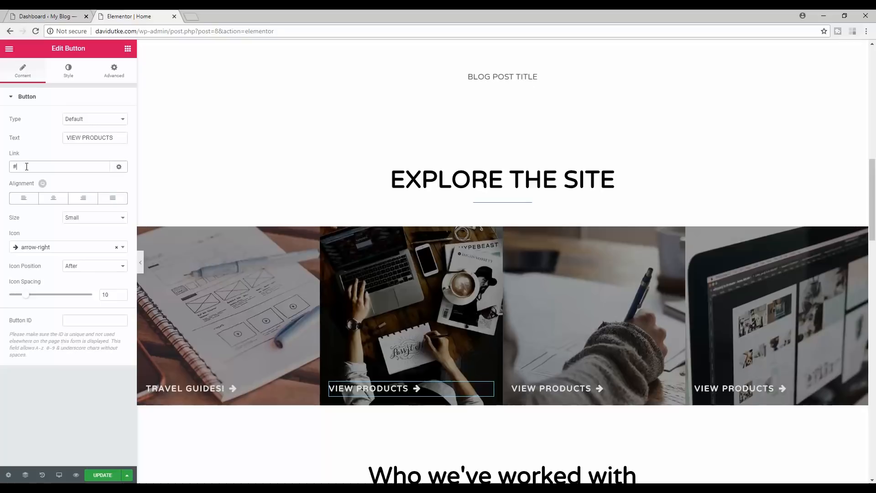
pyautogui.doubleClick(19, 167)
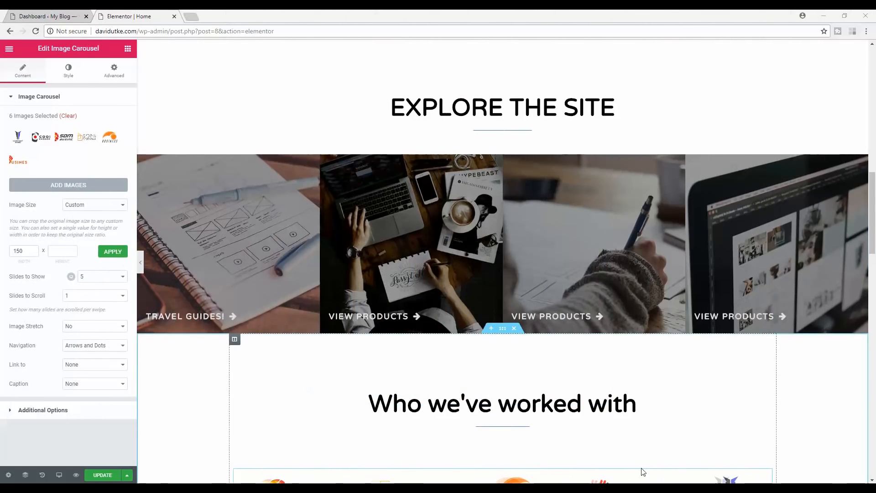
# - Remove all existing logo images from the image carousel
pyautogui.scroll(-4, 872, 226)
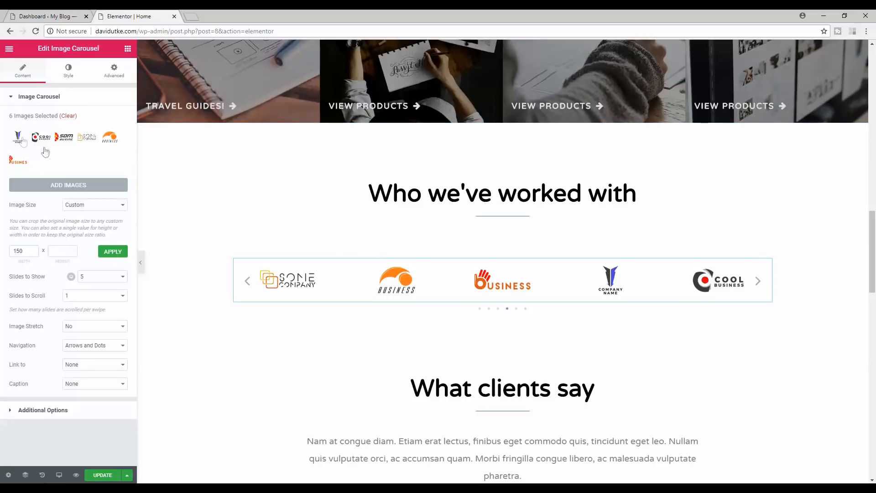
pyautogui.click(68, 118)
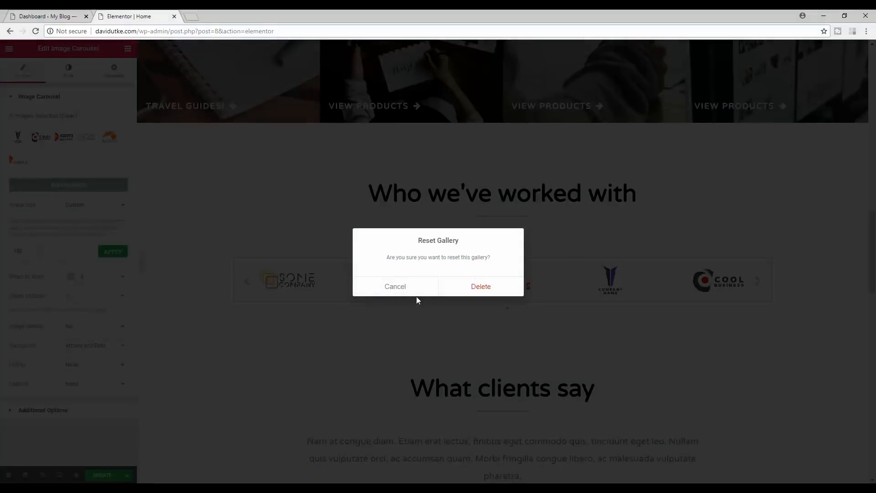
pyautogui.click(480, 287)
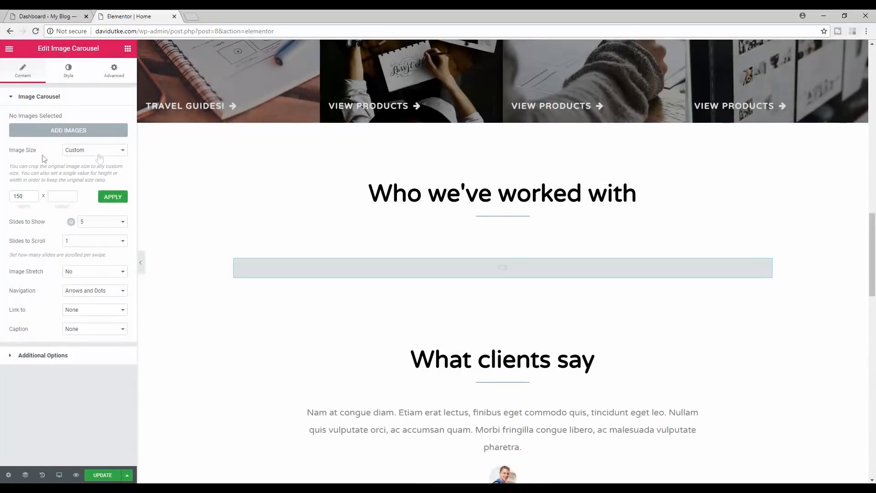
pyautogui.click(69, 131)
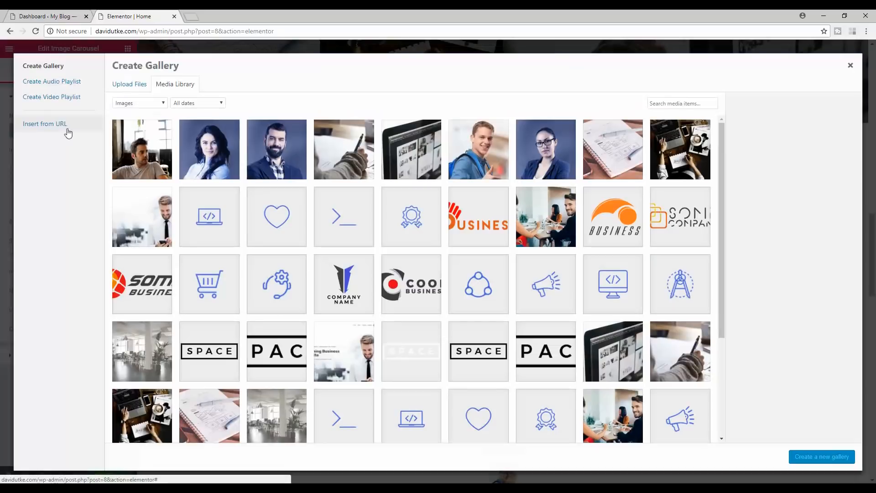
pyautogui.click(847, 65)
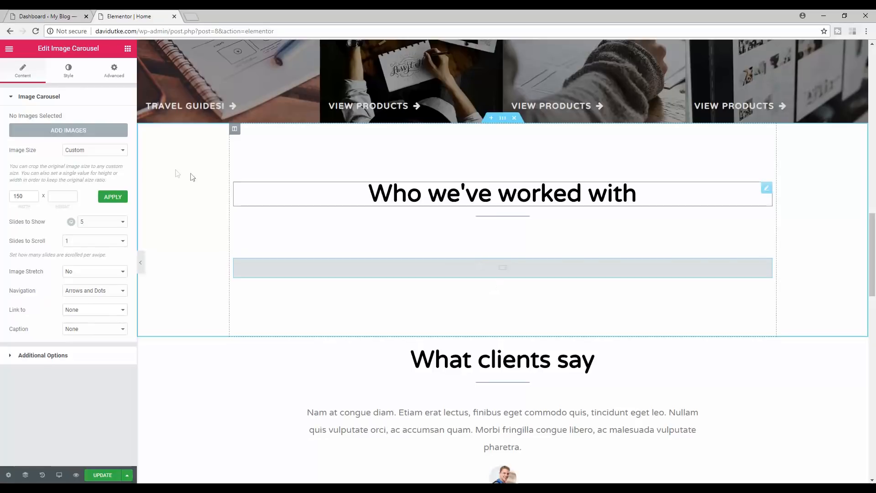
# - Select the Business, Some Company and Some Business logos in the media library
pyautogui.click(82, 135)
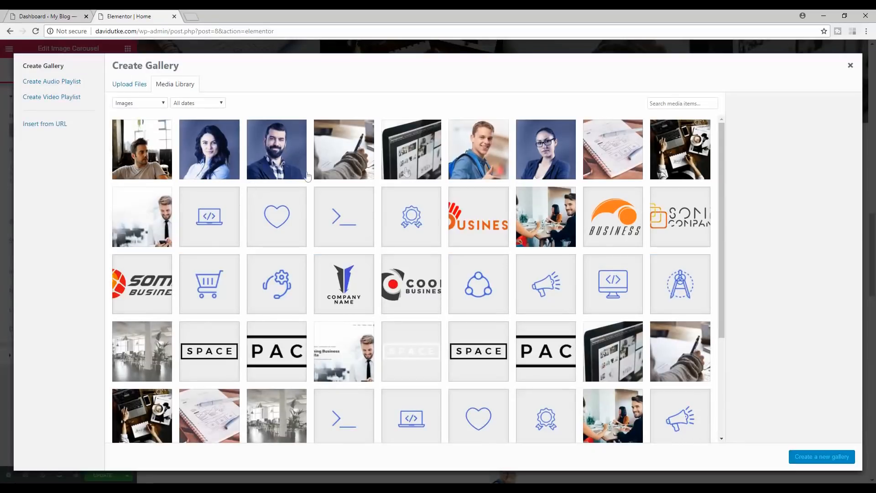
pyautogui.click(613, 215)
pyautogui.click(670, 208)
pyautogui.click(642, 189)
pyautogui.click(626, 233)
pyautogui.click(709, 189)
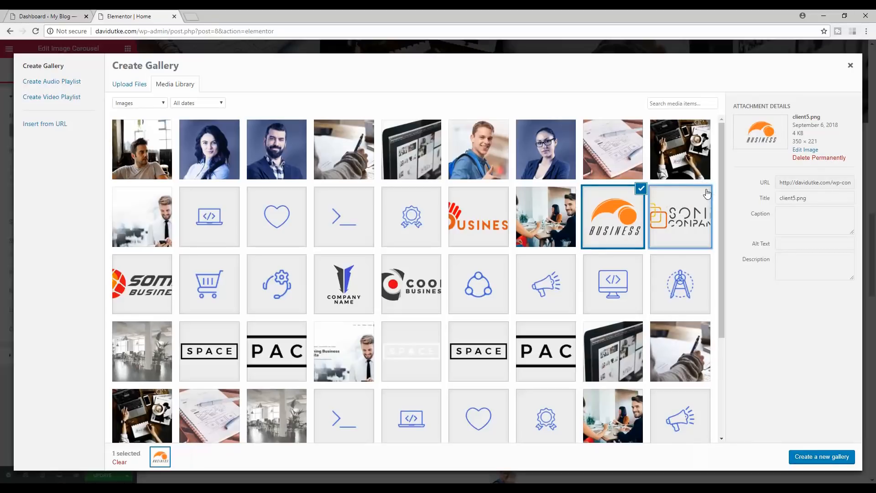
pyautogui.click(705, 194)
pyautogui.click(151, 283)
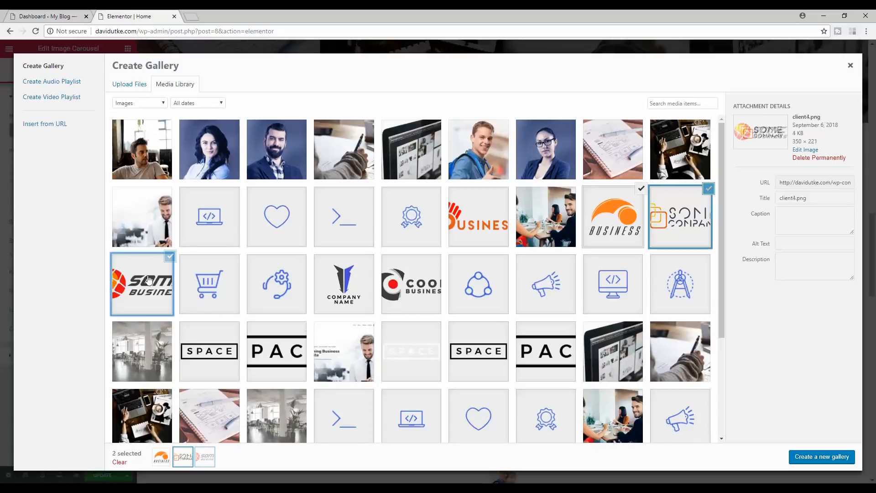
# - Insert the three-logo gallery, then delete the 'Who we've worked with' section
pyautogui.click(819, 458)
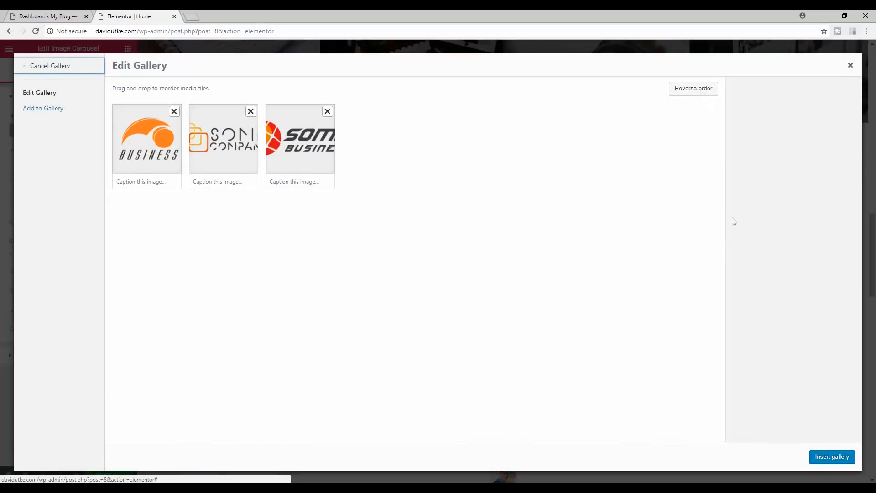
pyautogui.click(843, 458)
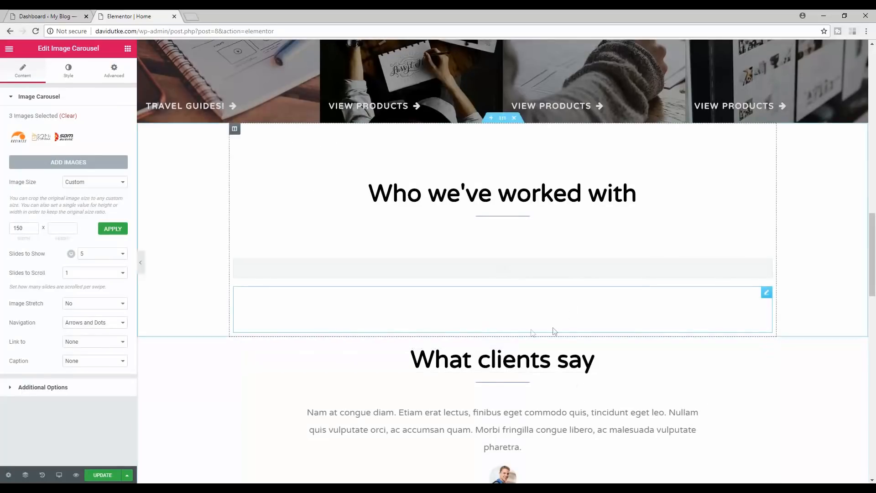
pyautogui.moveTo(408, 336); pyautogui.dragTo(538, 246)
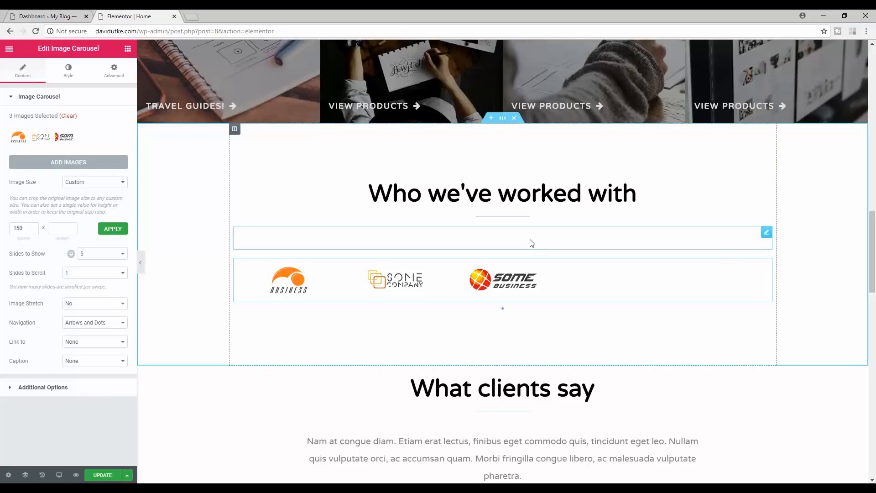
pyautogui.click(514, 119)
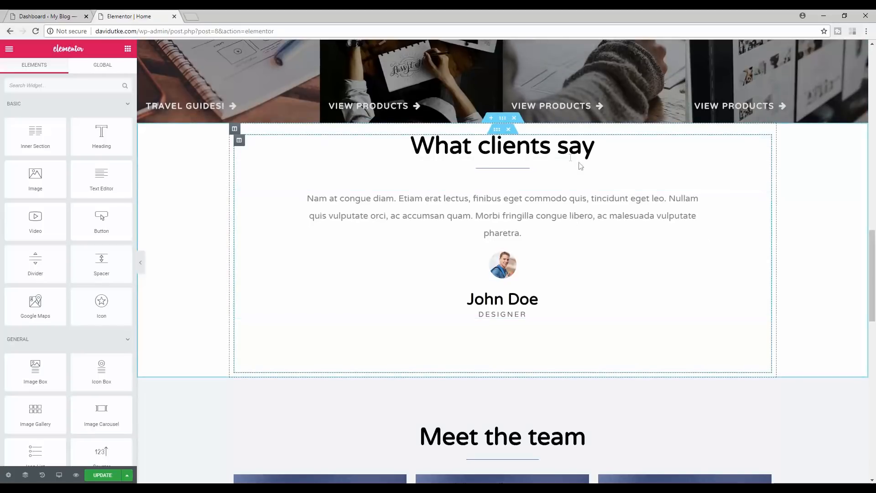
# - Delete the 'What clients say' testimonial section and the 'Meet the team' section with its photo columns
pyautogui.click(588, 152)
pyautogui.moveTo(588, 152); pyautogui.dragTo(446, 151)
pyautogui.click(620, 150)
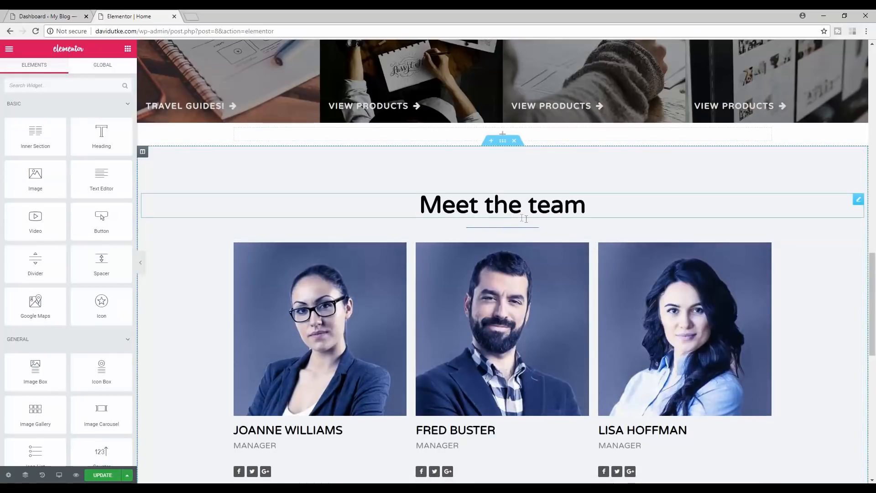
pyautogui.moveTo(875, 304)
pyautogui.mouseDown()
pyautogui.moveTo(875, 322)
pyautogui.moveTo(874, 309)
pyautogui.mouseUp()
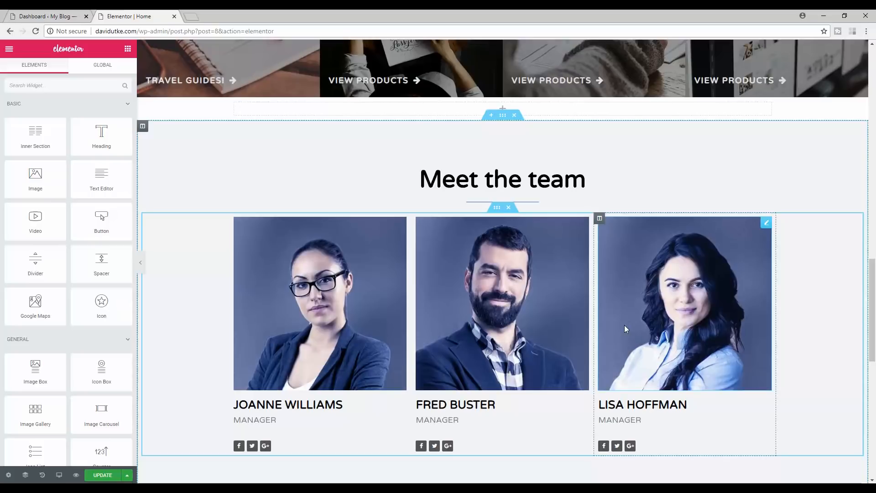
pyautogui.click(508, 207)
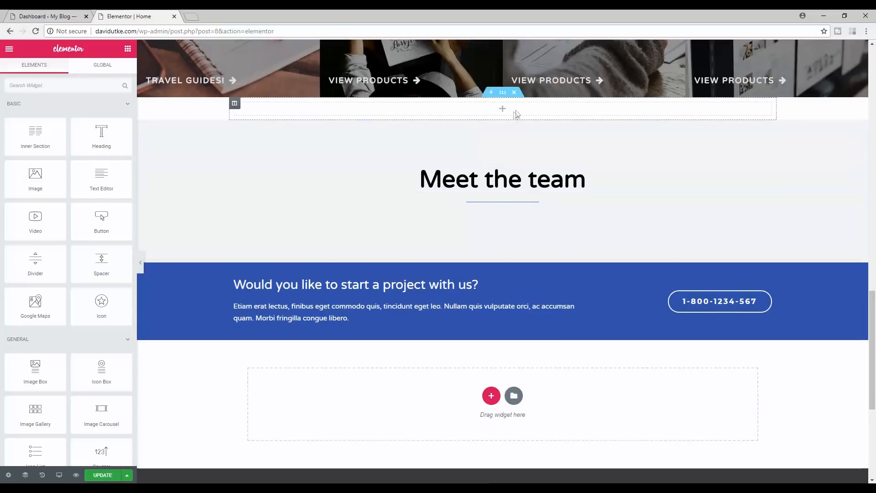
pyautogui.click(514, 115)
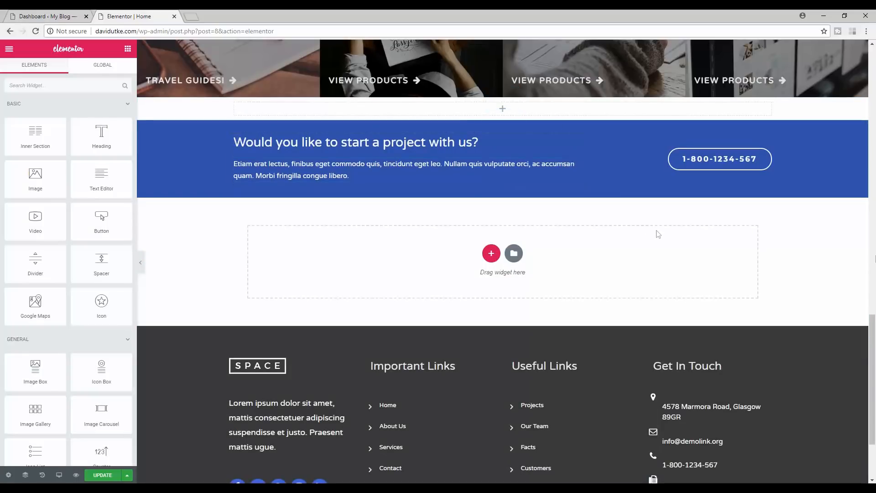
pyautogui.moveTo(874, 397); pyautogui.dragTo(872, 53)
pyautogui.moveTo(874, 116); pyautogui.dragTo(871, 372)
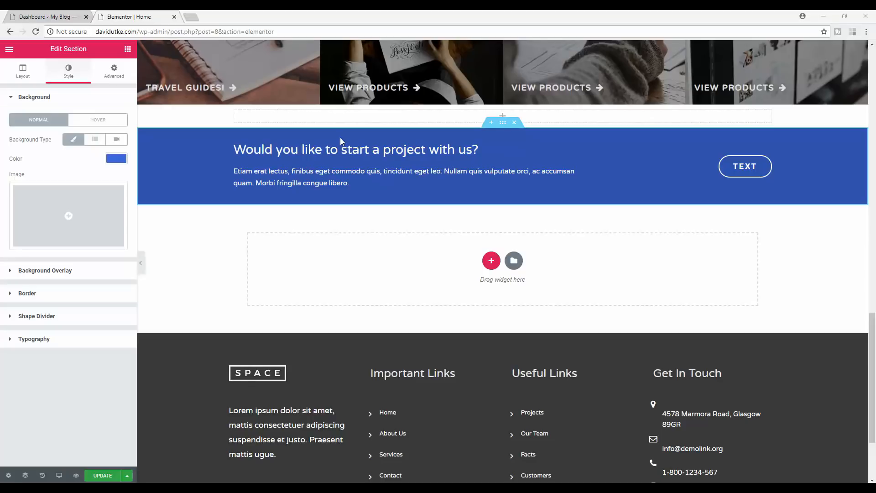
pyautogui.click(738, 165)
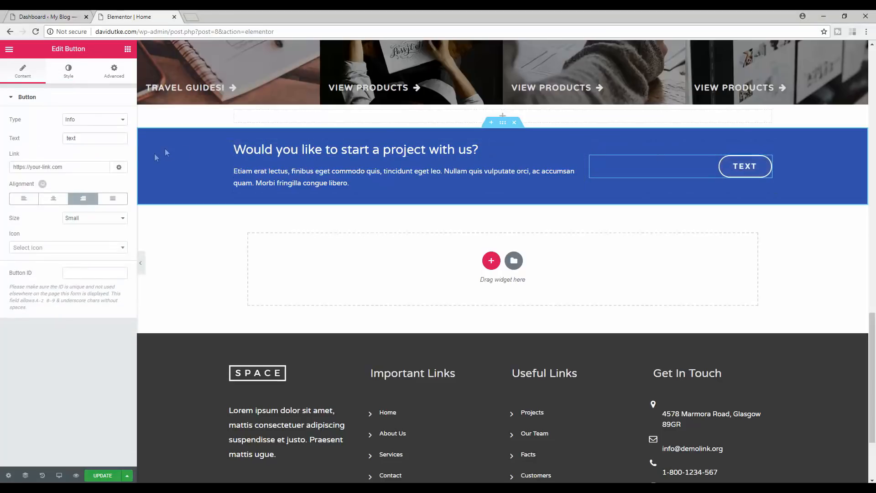
pyautogui.moveTo(78, 138); pyautogui.dragTo(40, 148)
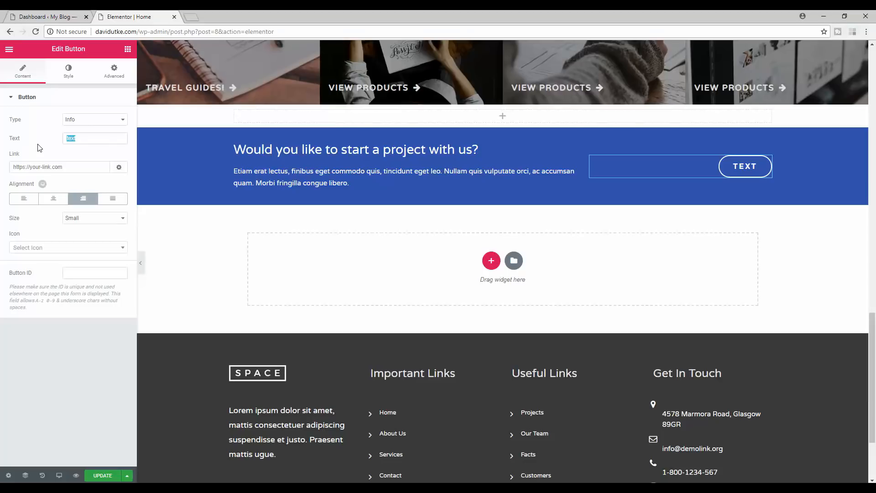
pyautogui.click(63, 166)
pyautogui.click(259, 148)
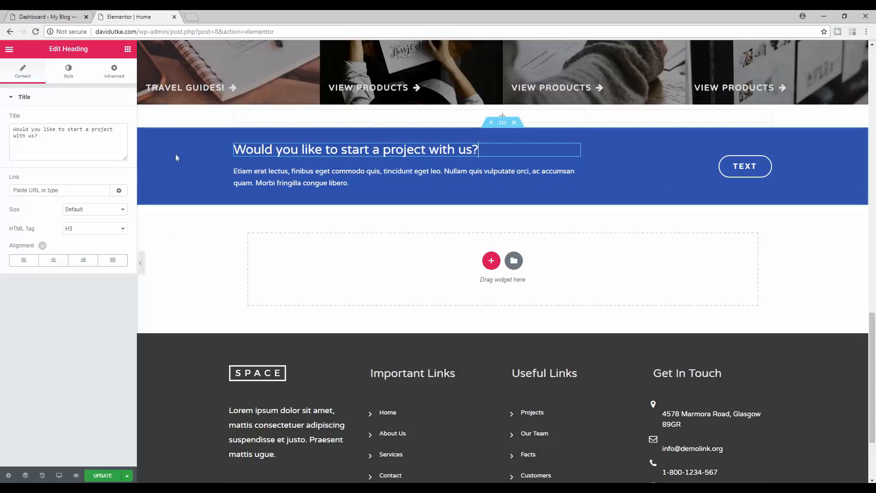
pyautogui.rightClick(191, 153)
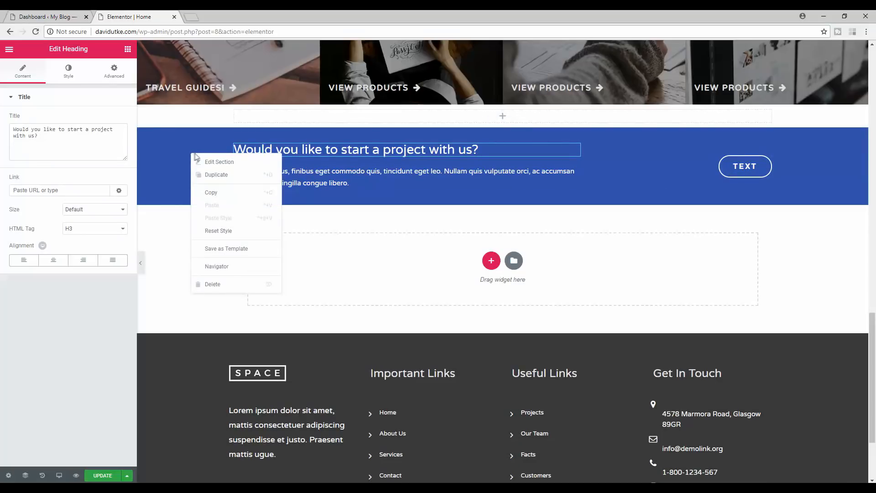
pyautogui.click(218, 162)
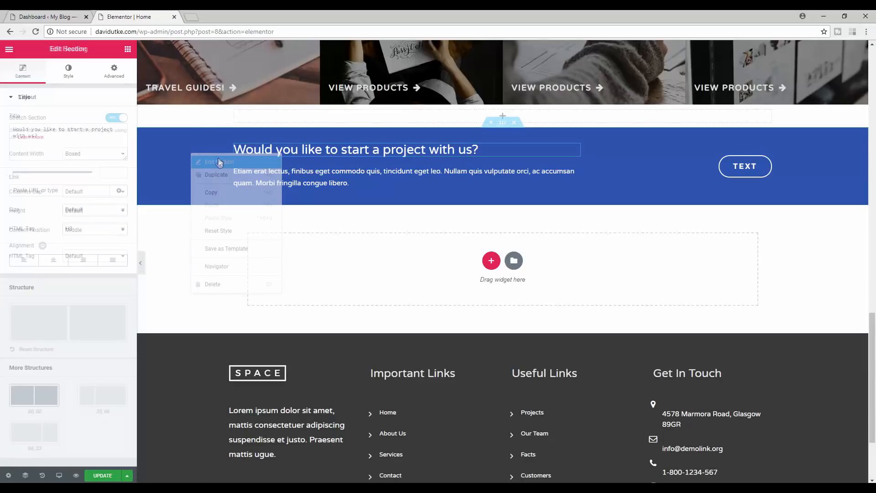
pyautogui.click(69, 72)
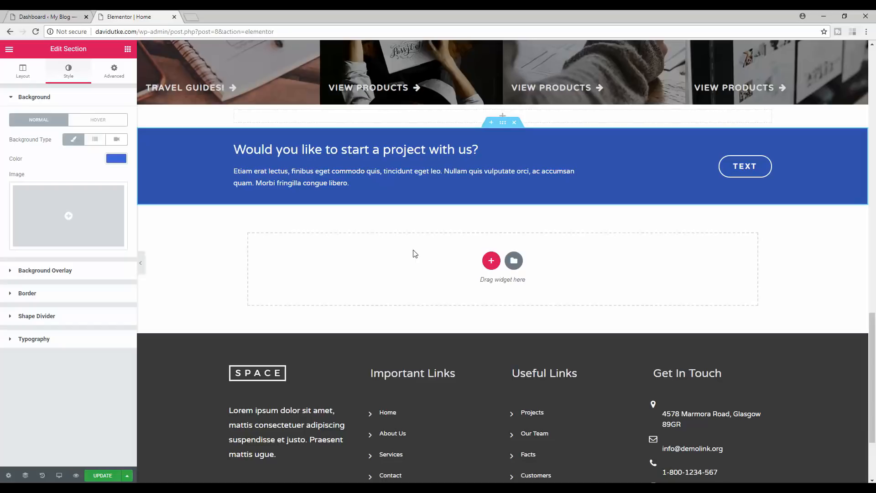
pyautogui.moveTo(872, 379); pyautogui.dragTo(870, 450)
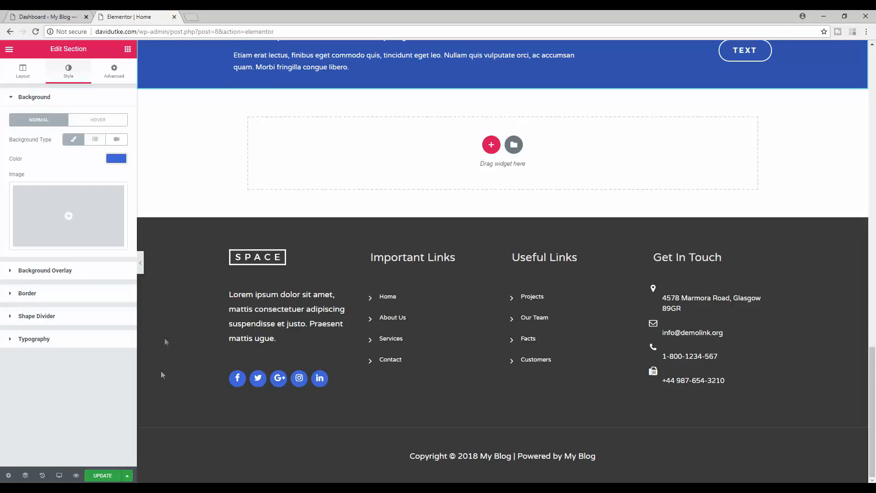
# - Save the homepage changes with Update
pyautogui.click(97, 476)
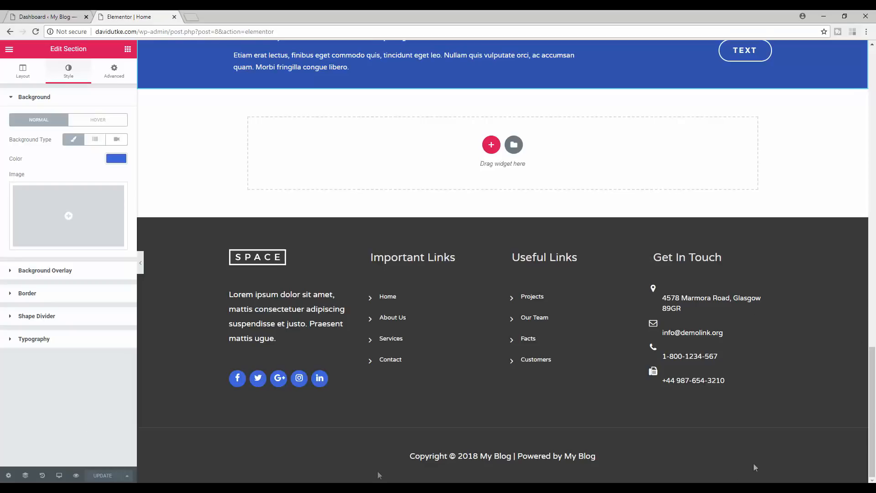
pyautogui.scroll(20, 848, 204)
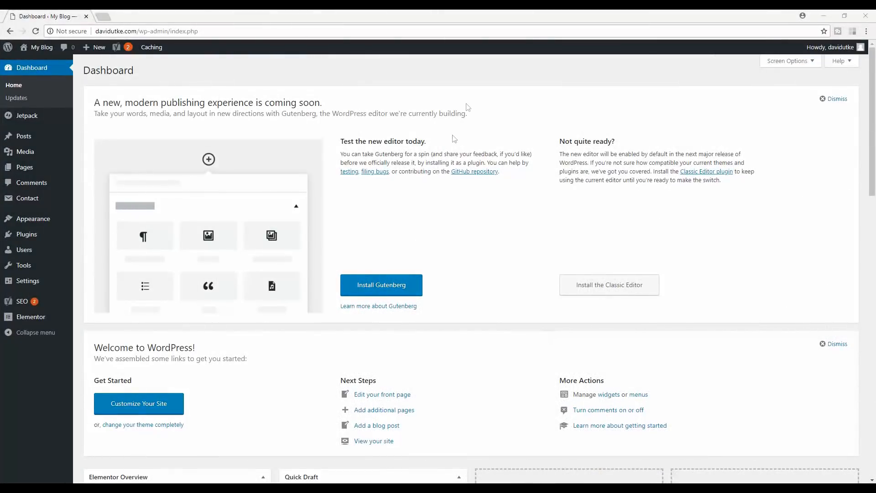
# - Open Appearance > Customize in a new browser tab and switch to it
pyautogui.moveTo(19, 218)
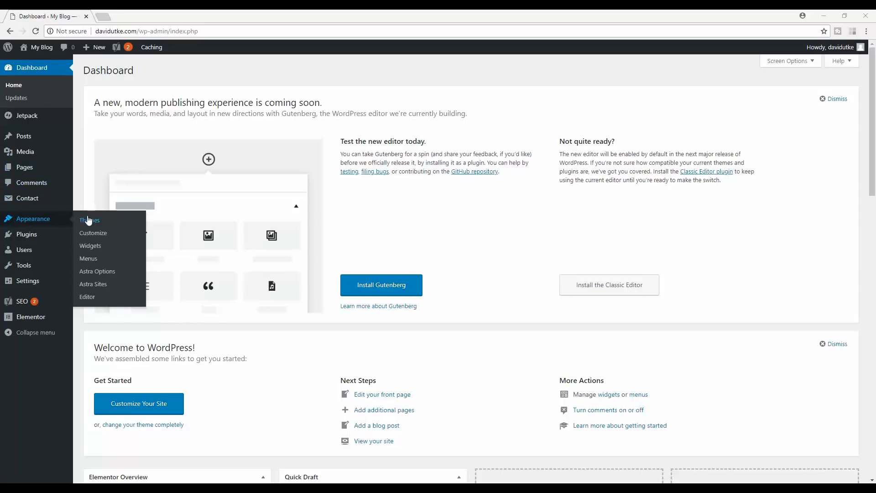
pyautogui.rightClick(98, 234)
pyautogui.click(117, 237)
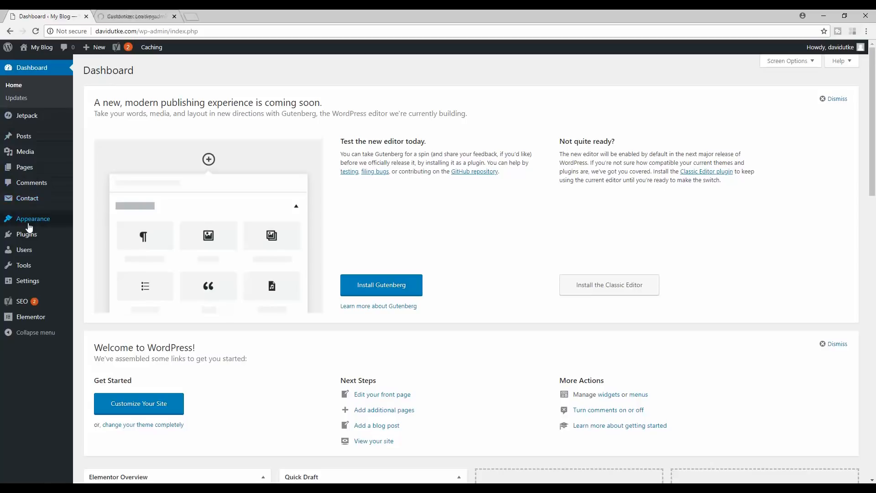
pyautogui.moveTo(55, 218)
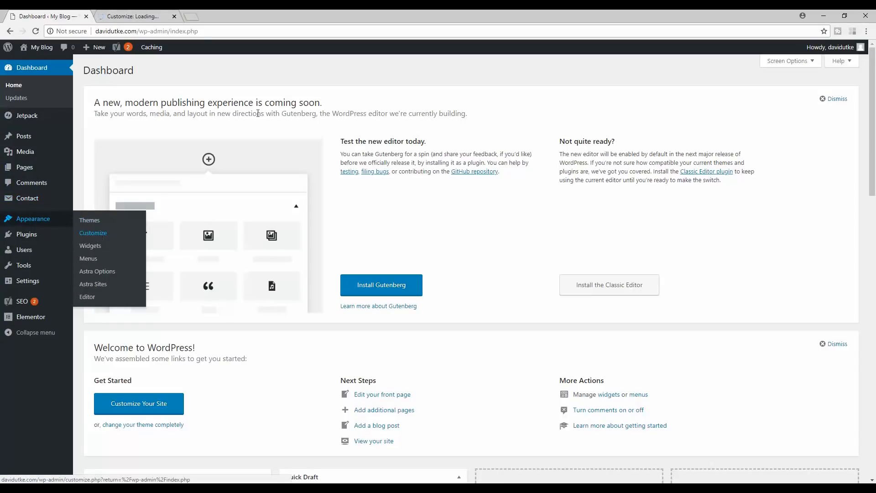
pyautogui.click(137, 16)
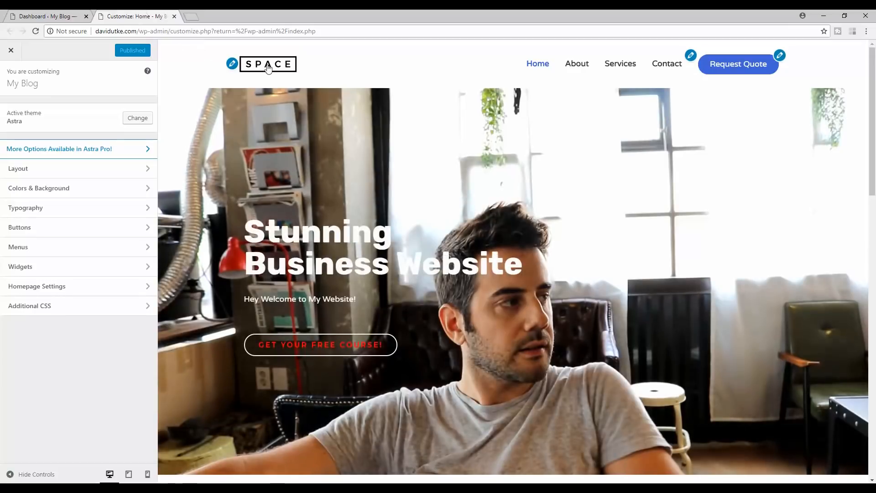
# - Look through the Colors & Background base colour settings in the Customizer
pyautogui.moveTo(873, 158); pyautogui.dragTo(875, 108)
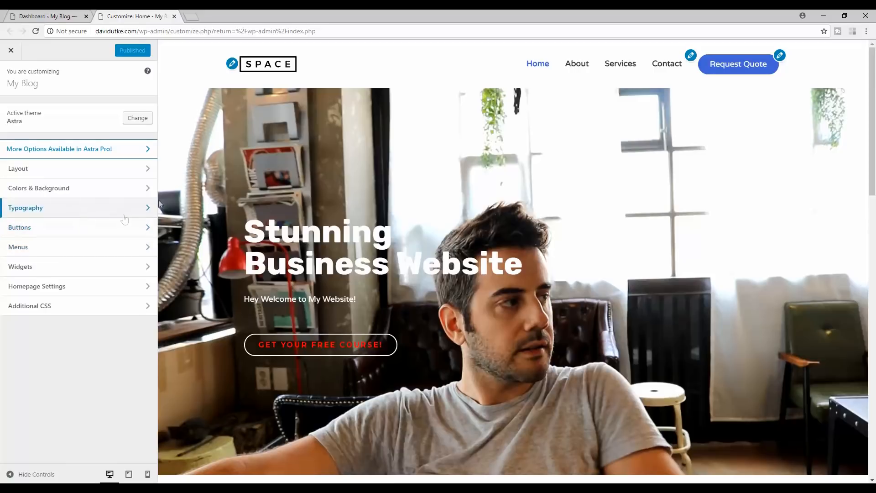
pyautogui.click(82, 189)
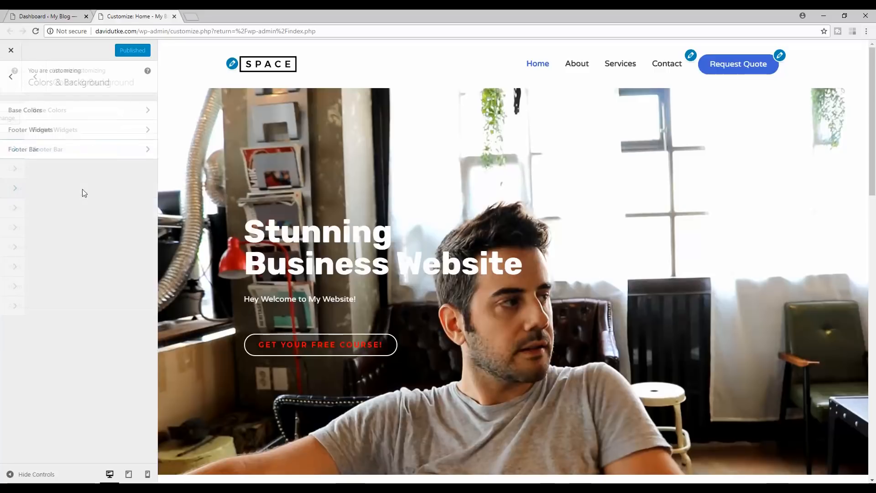
pyautogui.click(57, 115)
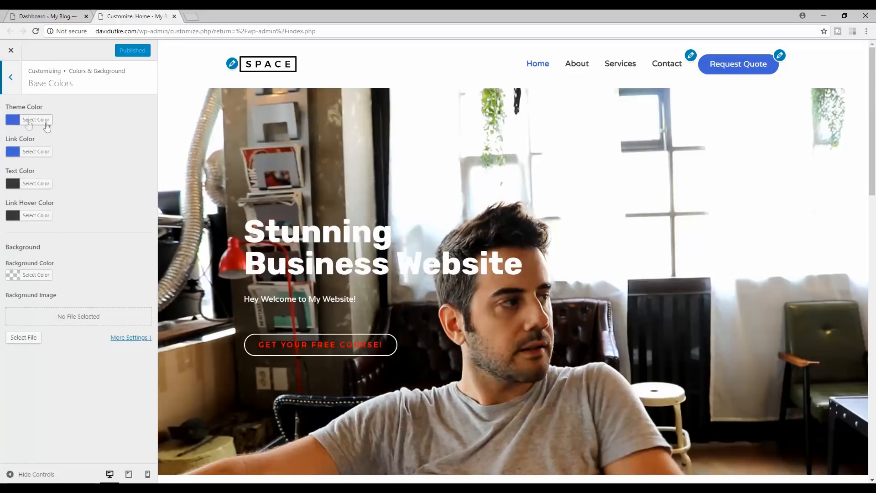
pyautogui.moveTo(871, 66); pyautogui.dragTo(871, 361)
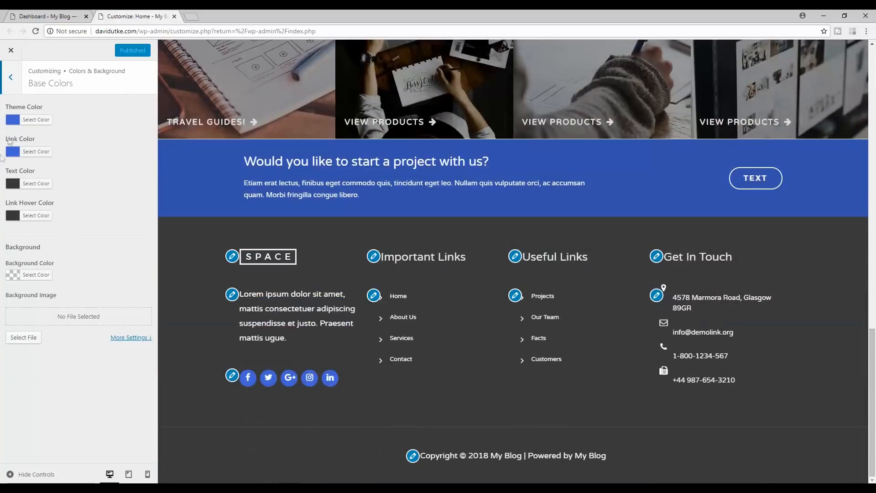
pyautogui.click(11, 77)
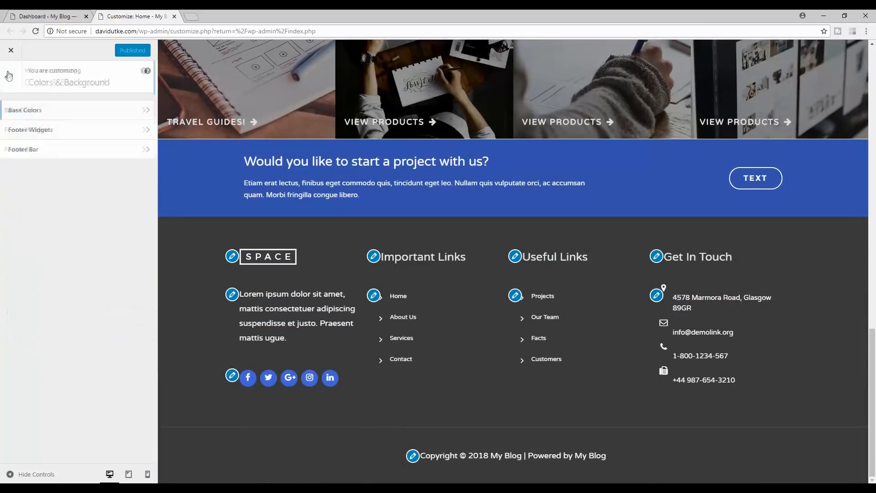
# - Check the Footer Bar background colour, leave it unchanged, and return to the Dashboard
pyautogui.click(46, 154)
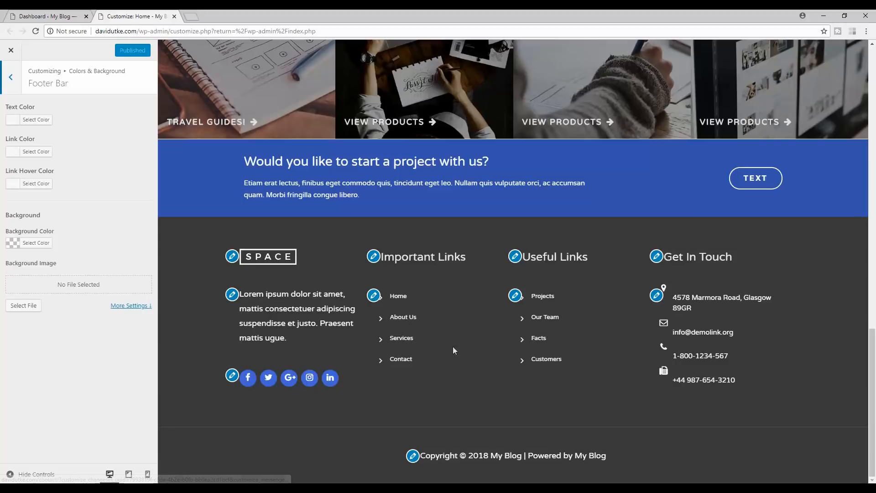
pyautogui.click(43, 246)
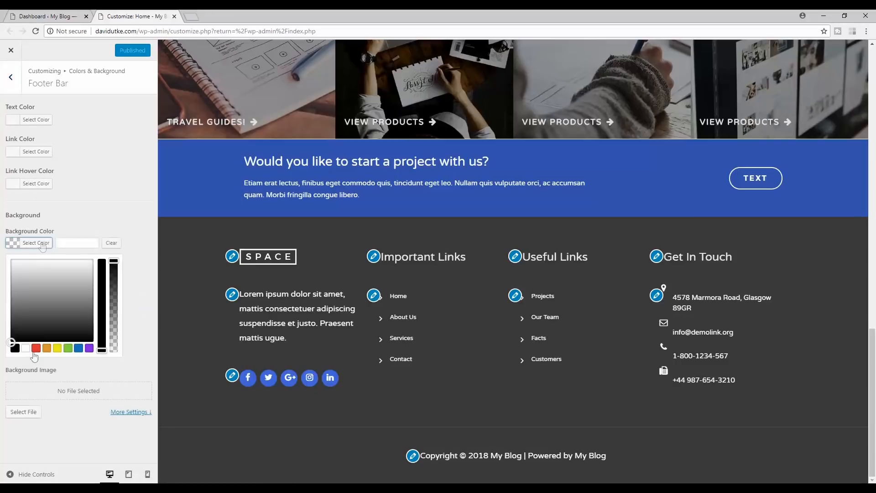
pyautogui.click(118, 197)
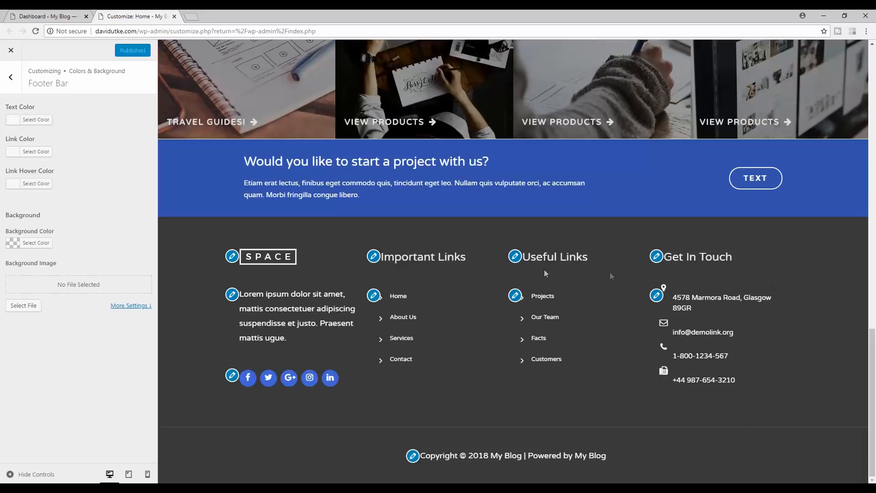
pyautogui.moveTo(874, 407); pyautogui.dragTo(875, 105)
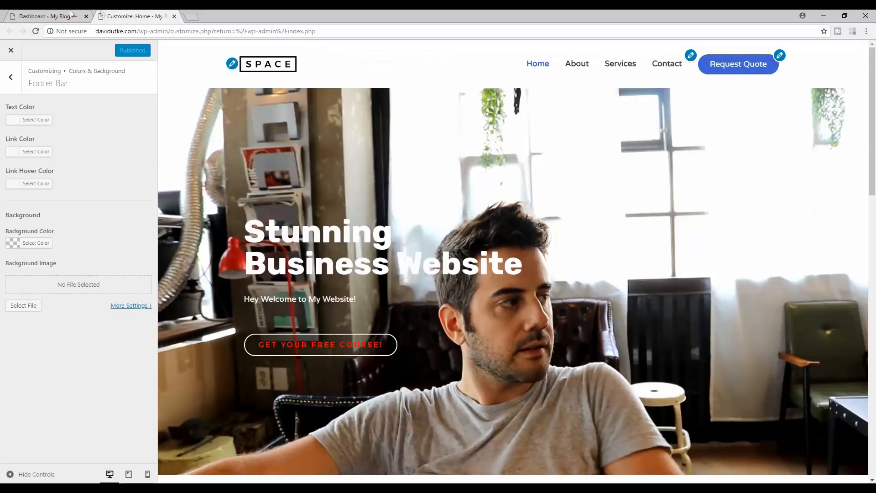
pyautogui.click(50, 13)
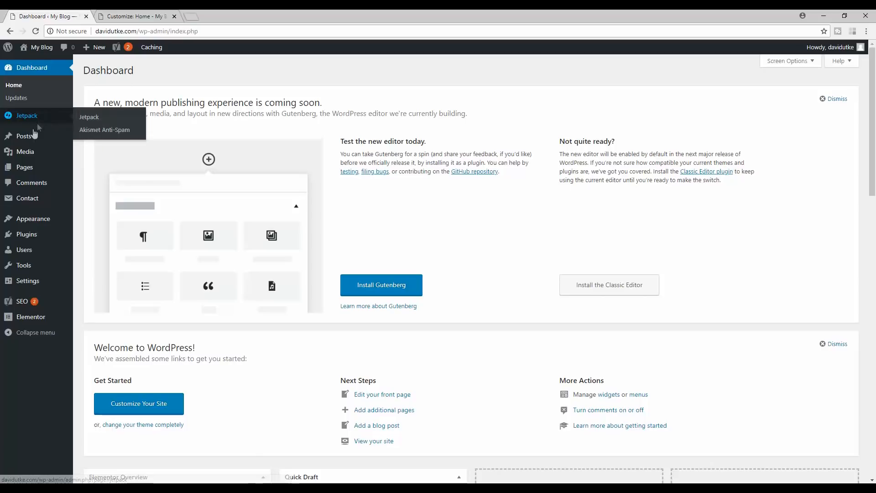
# - Go to Appearance > Menus and review the Top Nav menu items
pyautogui.moveTo(27, 218)
pyautogui.click(90, 259)
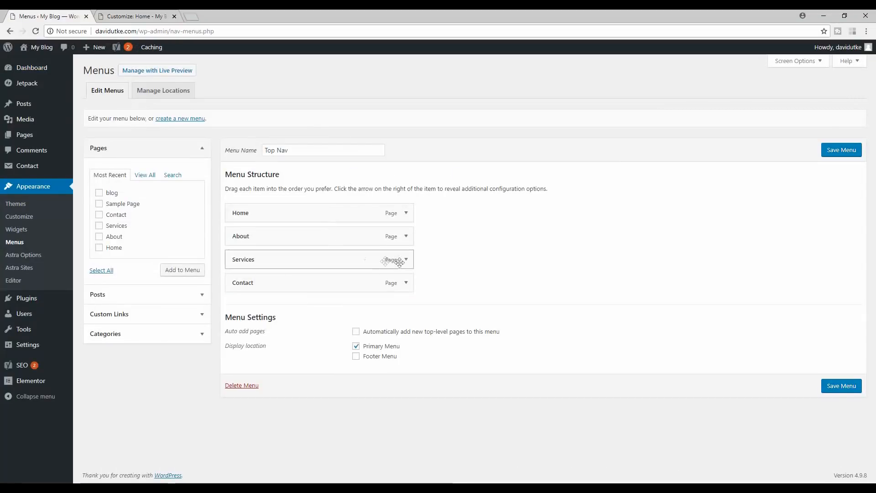
pyautogui.click(139, 16)
pyautogui.click(88, 14)
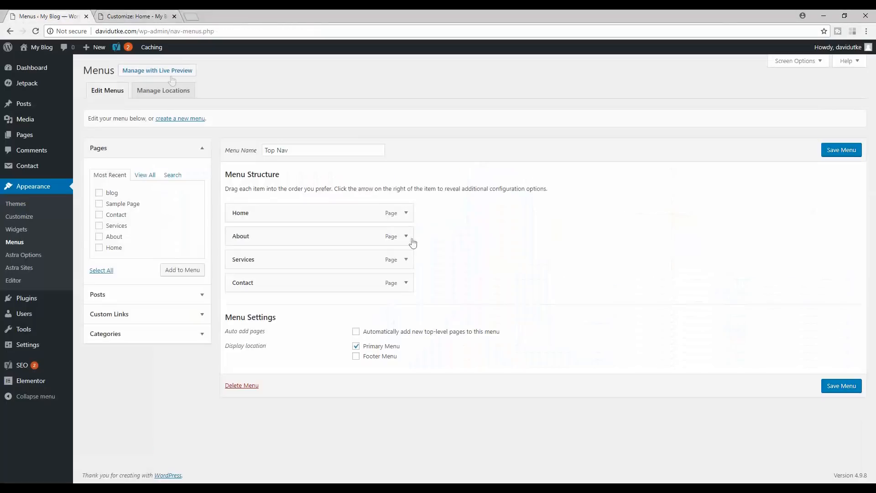
pyautogui.click(405, 213)
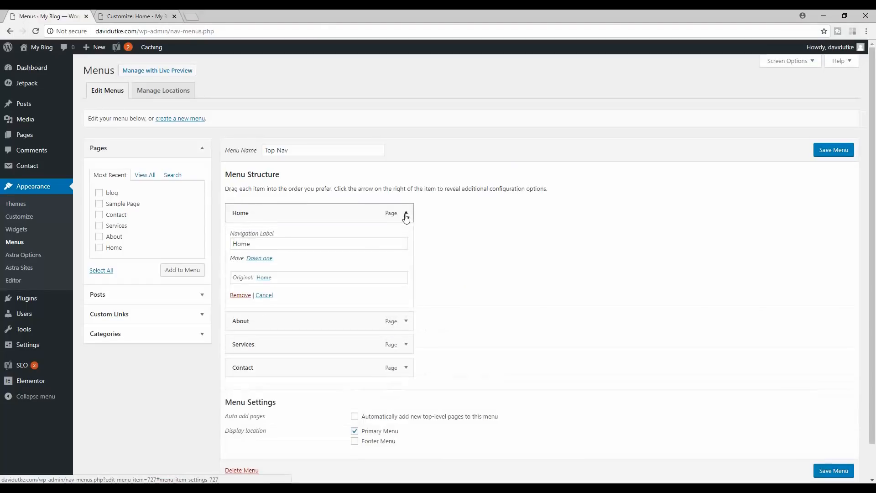
pyautogui.click(406, 214)
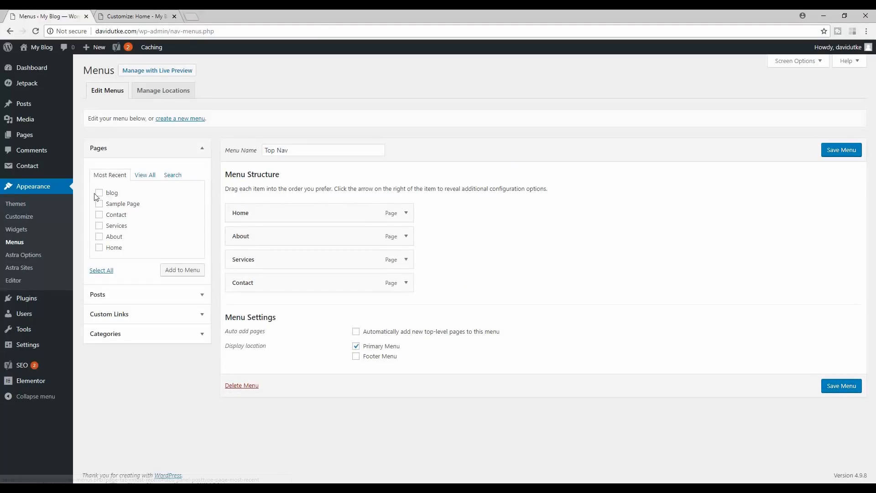
# - Add the blog page to Top Nav, label it 'Blog', and save the menu
pyautogui.click(185, 270)
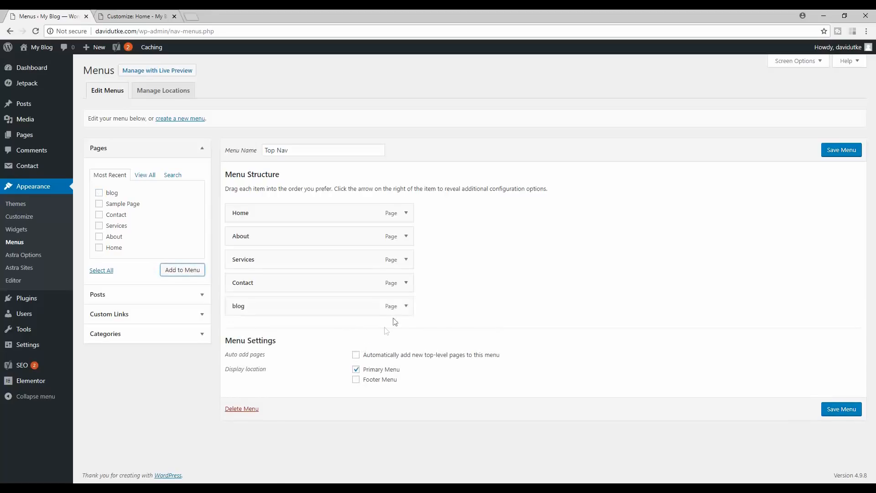
pyautogui.click(405, 306)
pyautogui.moveTo(274, 337); pyautogui.dragTo(205, 336)
pyautogui.press('BackSpace')
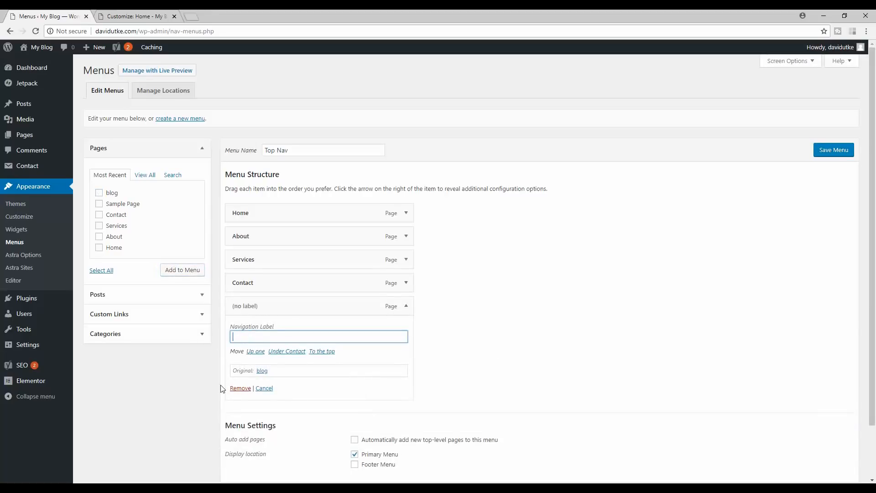
pyautogui.write('Blog')
pyautogui.click(406, 306)
pyautogui.click(837, 148)
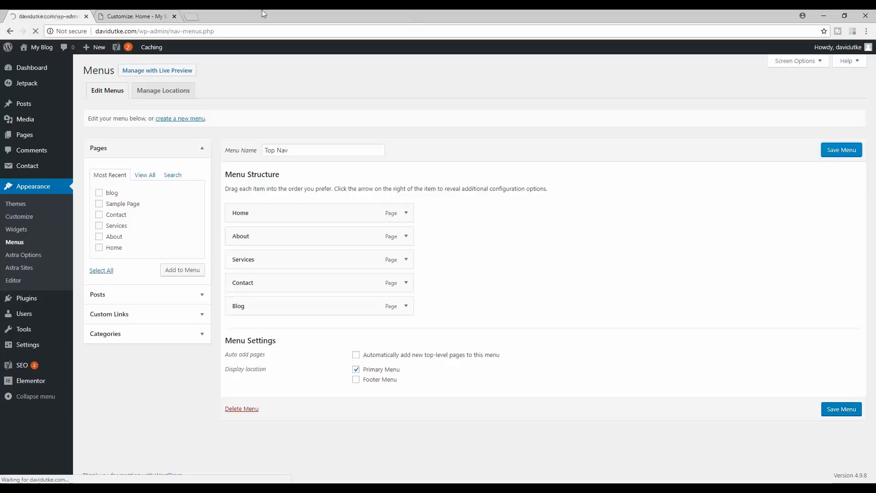
# - Open the live site in a new tab to check the Blog menu item
pyautogui.click(173, 16)
pyautogui.rightClick(43, 48)
pyautogui.click(78, 54)
pyautogui.hotkey('ctrl', 'Tab')
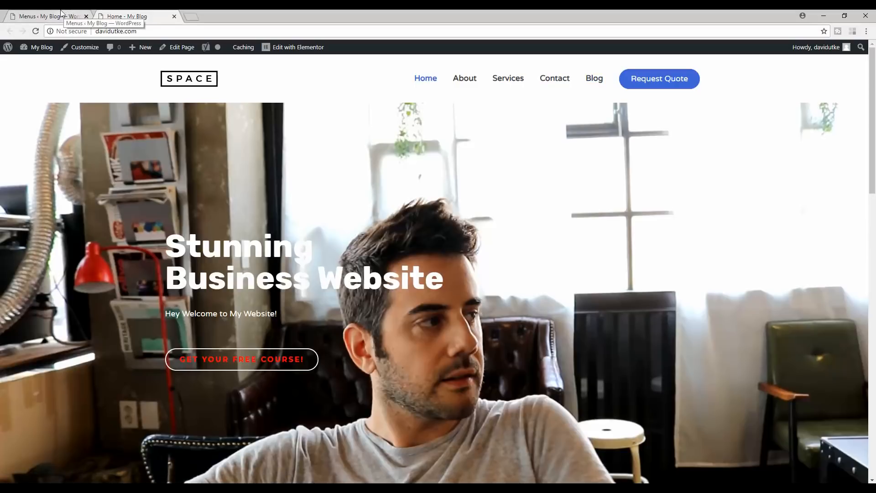
pyautogui.moveTo(872, 98); pyautogui.dragTo(644, 387)
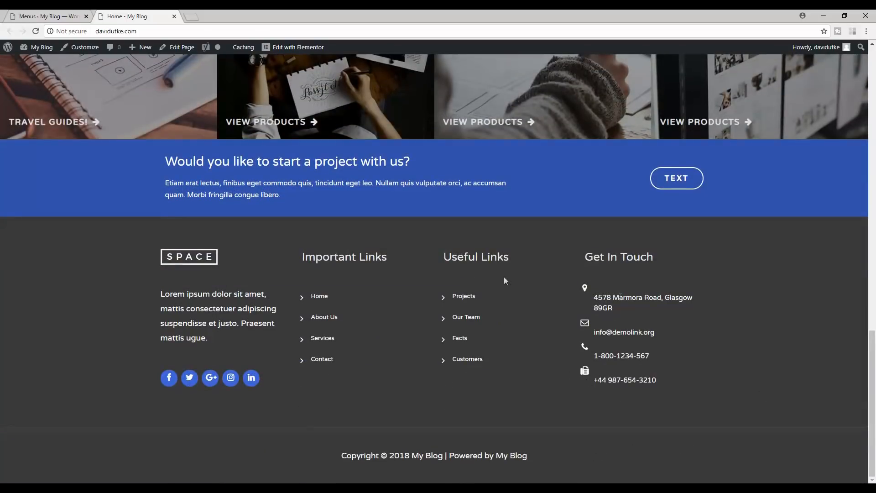
pyautogui.click(1, 16)
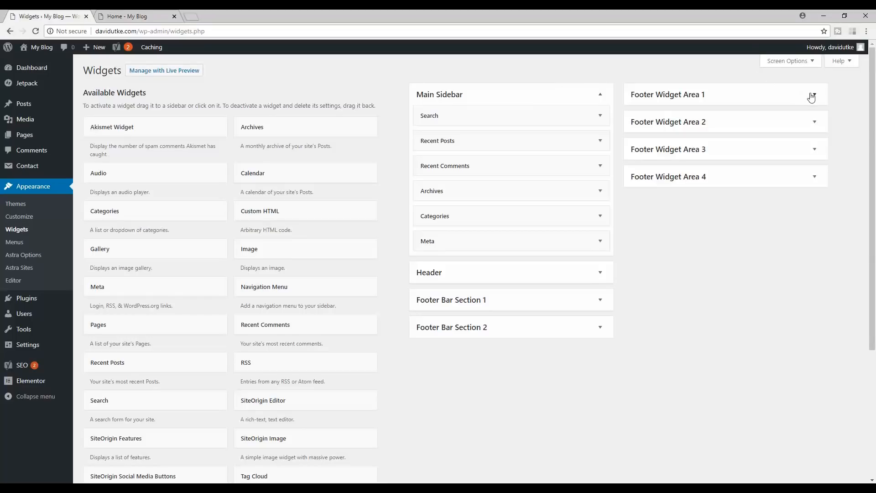
# - Check Footer Widget Area 1, then open the Customizer and close the live site tab
pyautogui.click(811, 96)
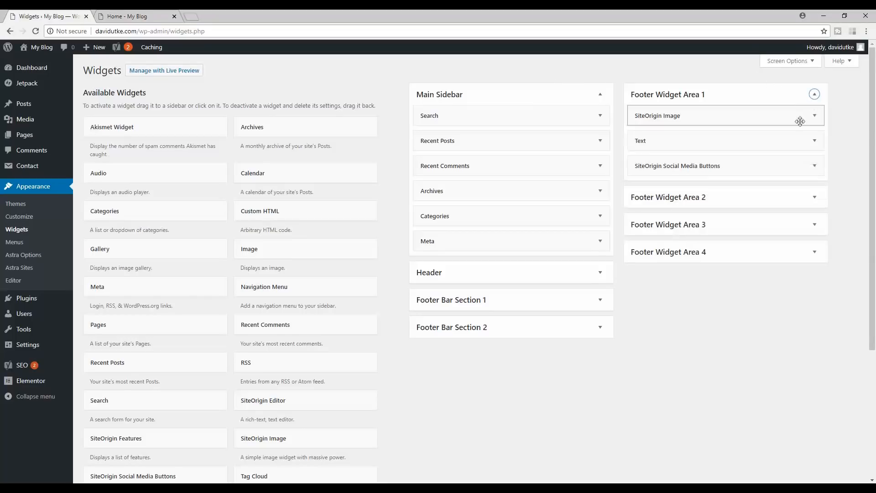
pyautogui.click(153, 14)
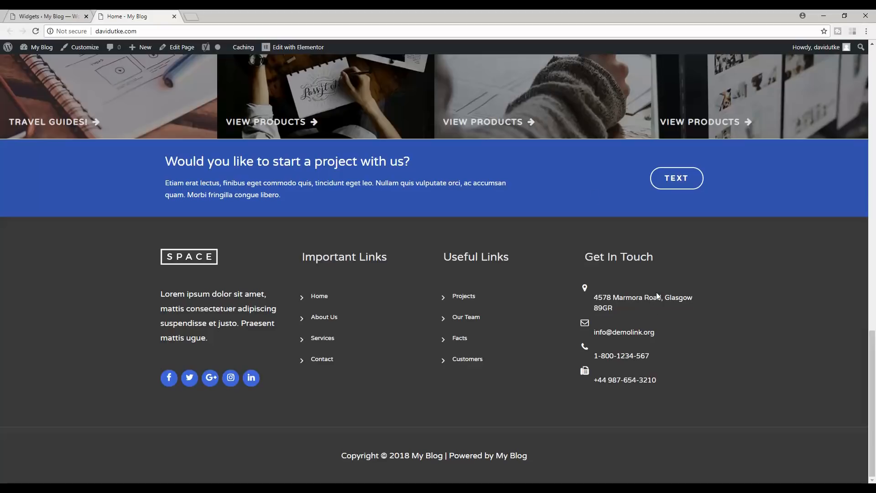
pyautogui.press('Home')
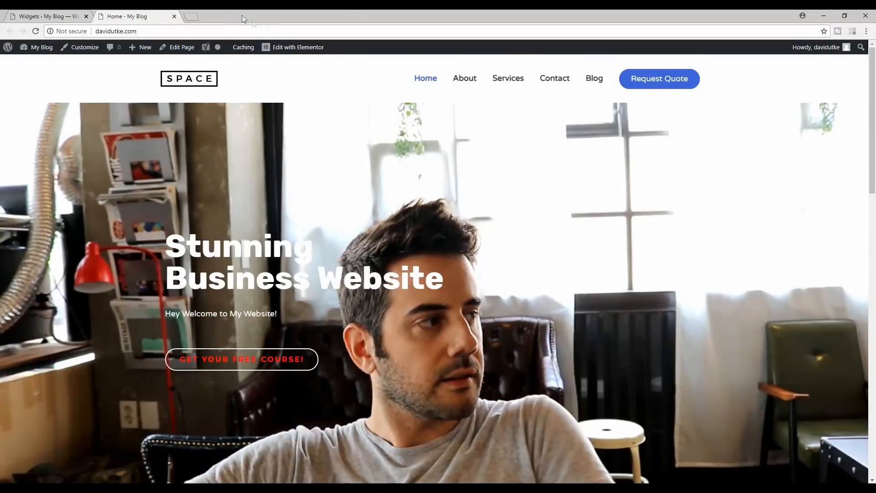
pyautogui.click(46, 16)
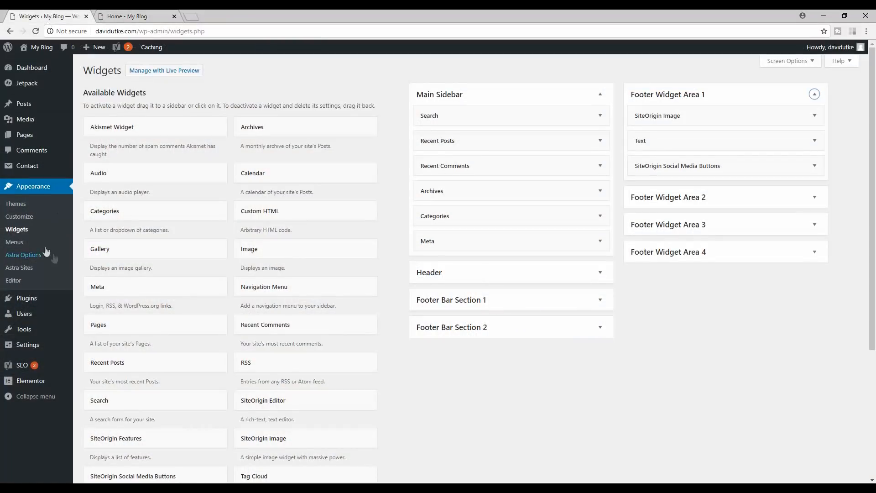
pyautogui.click(20, 222)
pyautogui.middleClick(138, 10)
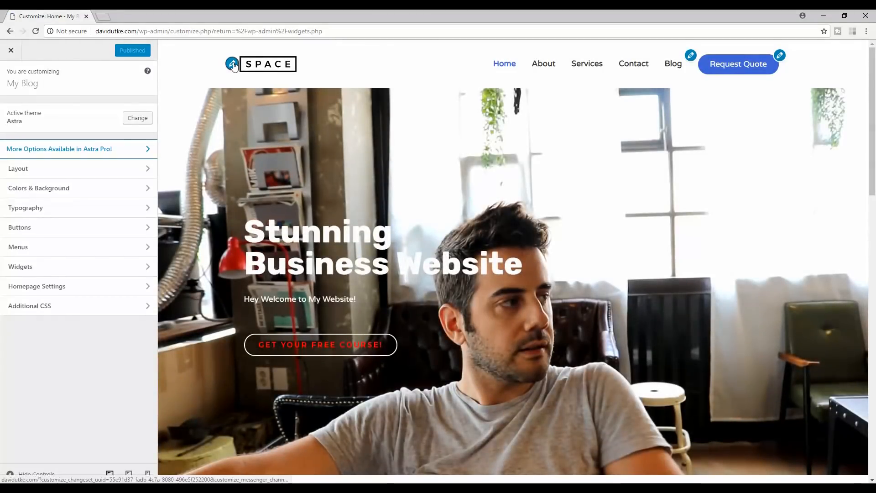
# - Remove the SPACE logo in Site Identity so the header shows 'My Blog'
pyautogui.click(233, 65)
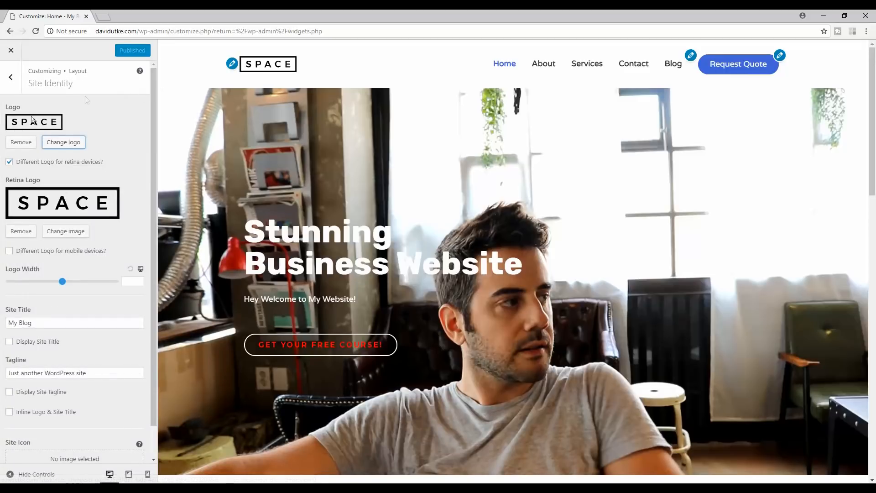
pyautogui.click(21, 142)
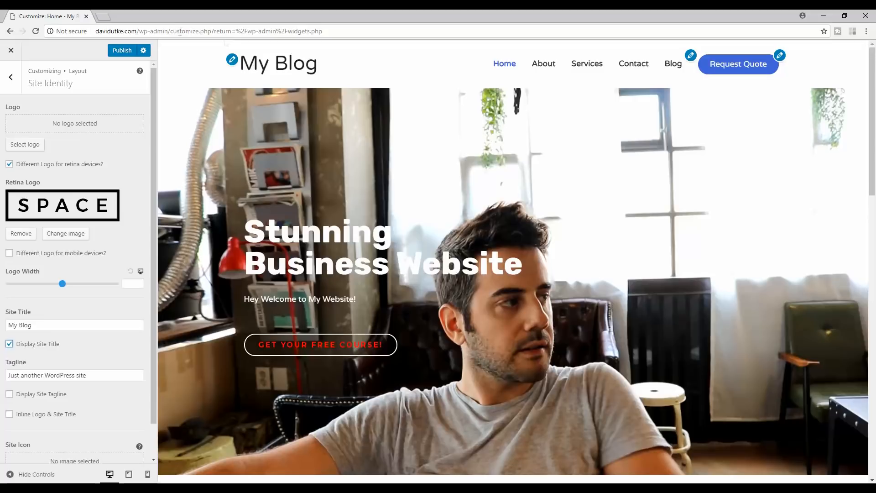
# - Search 'canva l' in a new tab and start a custom design in Canva's logo maker
pyautogui.click(103, 18)
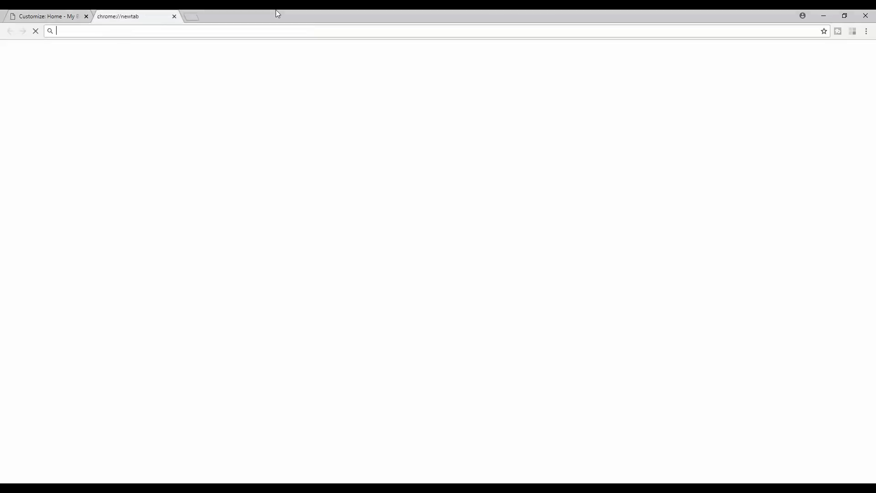
pyautogui.write('canva l')
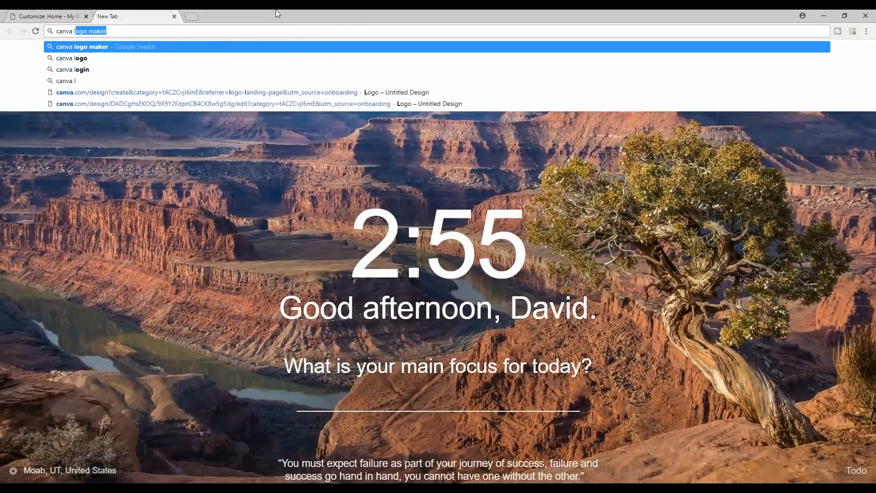
pyautogui.press('Return')
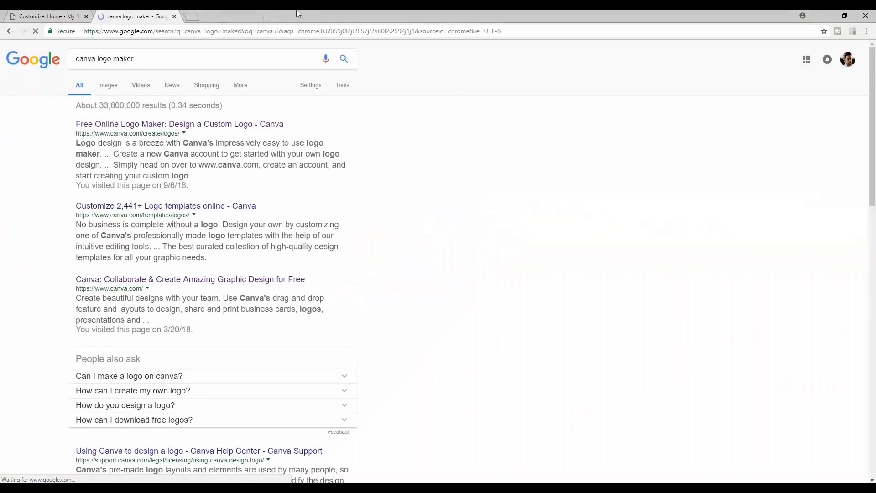
pyautogui.click(229, 125)
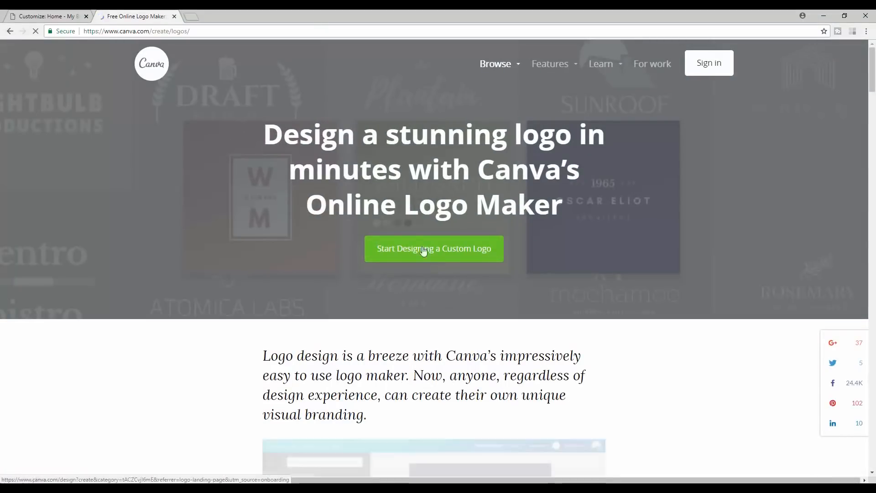
pyautogui.click(433, 251)
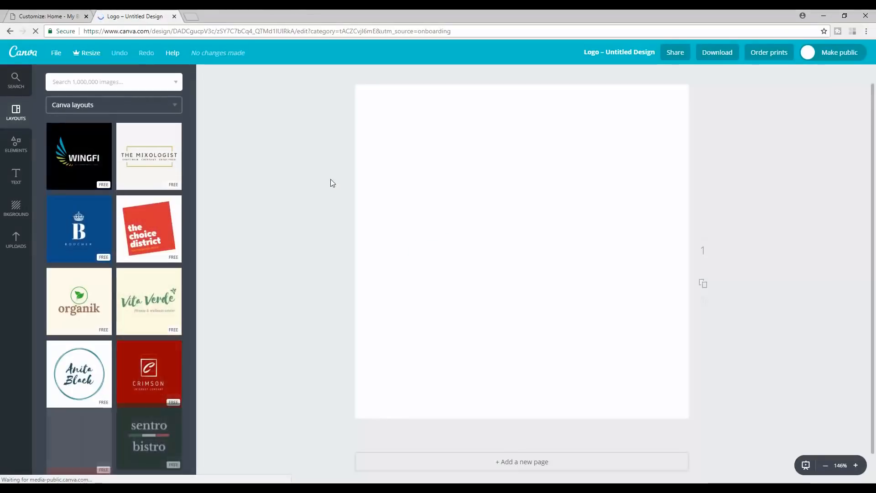
pyautogui.scroll(-4, 132, 187)
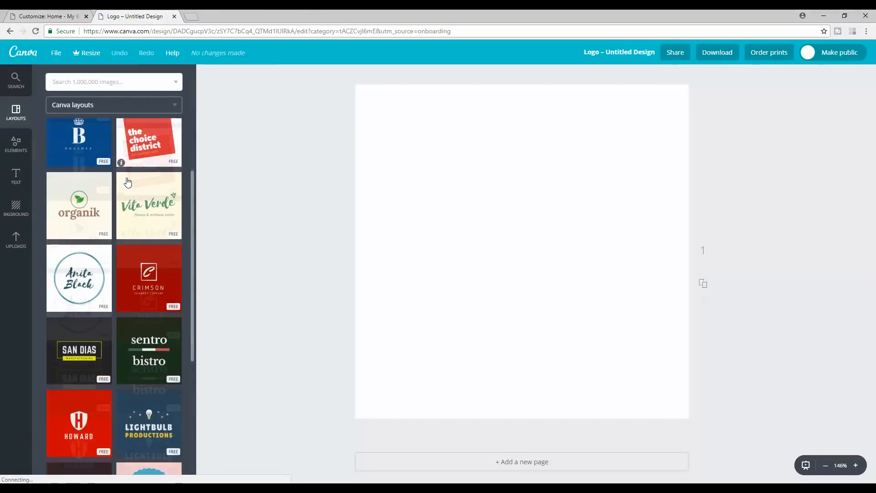
# - Scroll through Canva's logo layout templates beside the blank design
pyautogui.click(67, 16)
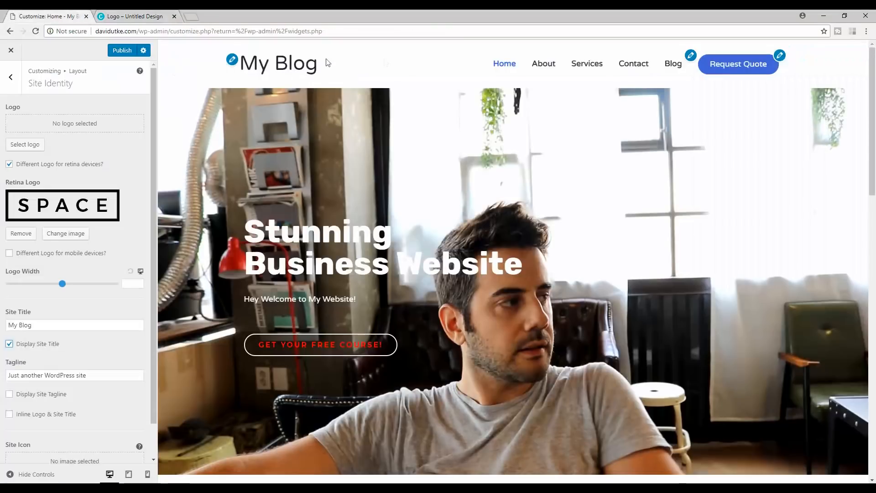
pyautogui.click(134, 16)
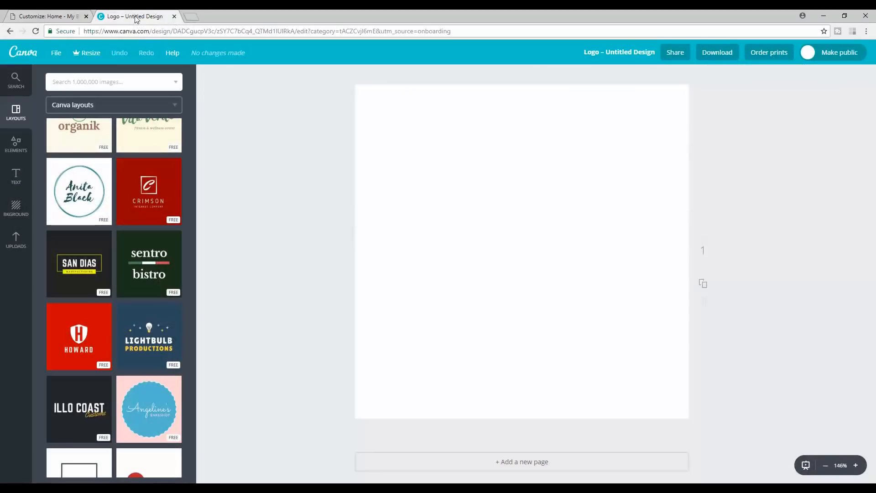
pyautogui.scroll(-1, 226, 215)
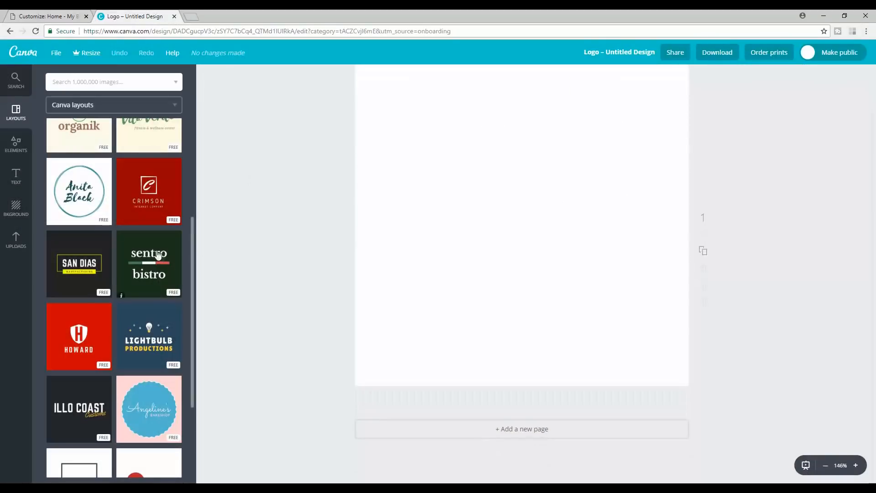
pyautogui.scroll(-3, 136, 250)
pyautogui.scroll(-2, 113, 257)
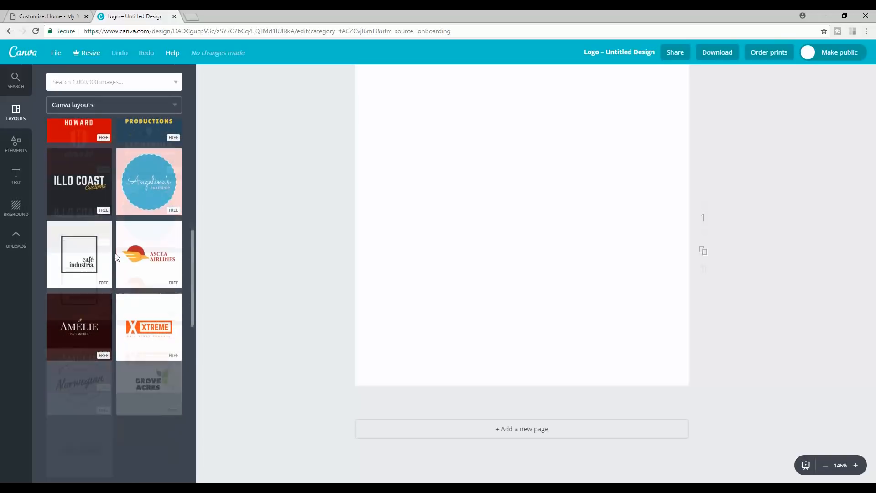
pyautogui.scroll(-2, 112, 260)
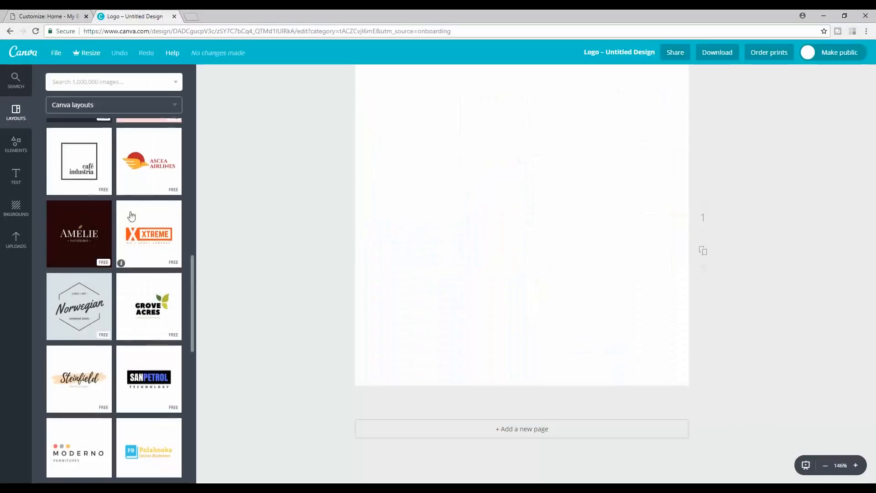
pyautogui.scroll(-10, 132, 216)
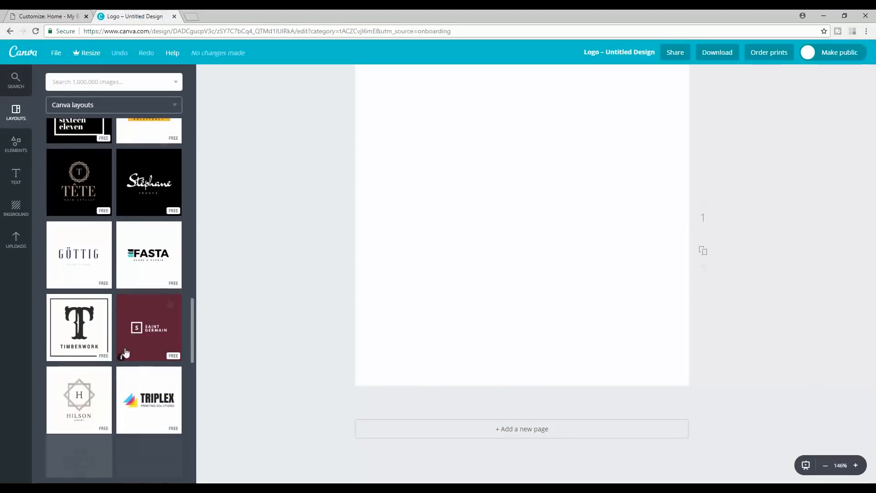
# - Apply the Triplex layout, shift the triangle mark, and delete the SOLUTIONS tagline
pyautogui.click(150, 393)
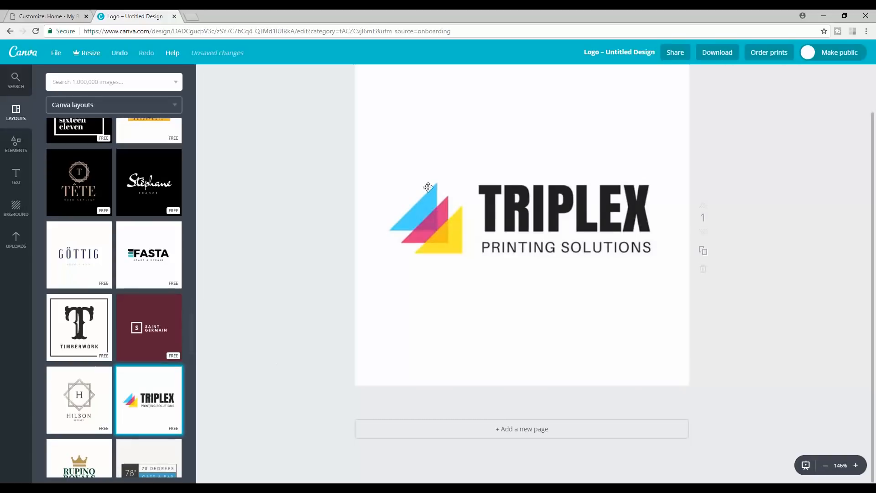
pyautogui.moveTo(435, 216); pyautogui.dragTo(406, 206)
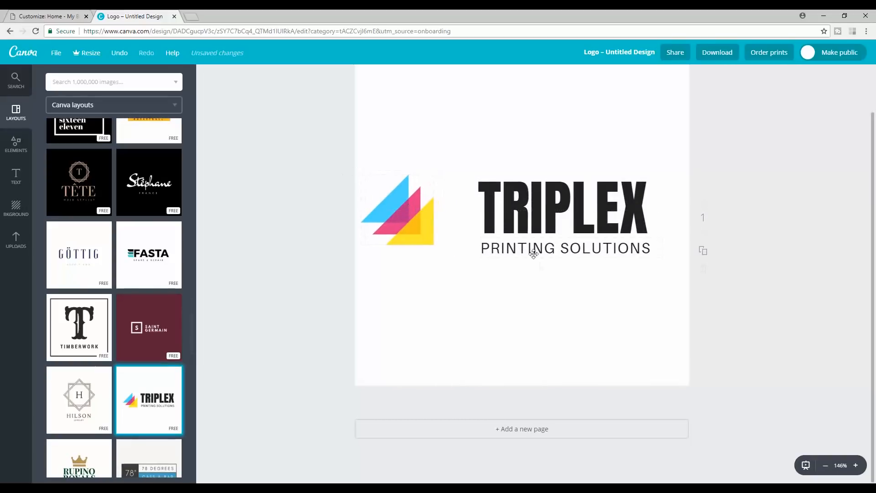
pyautogui.doubleClick(621, 250)
pyautogui.press('BackSpace')
pyautogui.press('BackSpace')
pyautogui.press('BackSpace')
pyautogui.press('BackSpace')
pyautogui.press('BackSpace')
pyautogui.press('BackSpace')
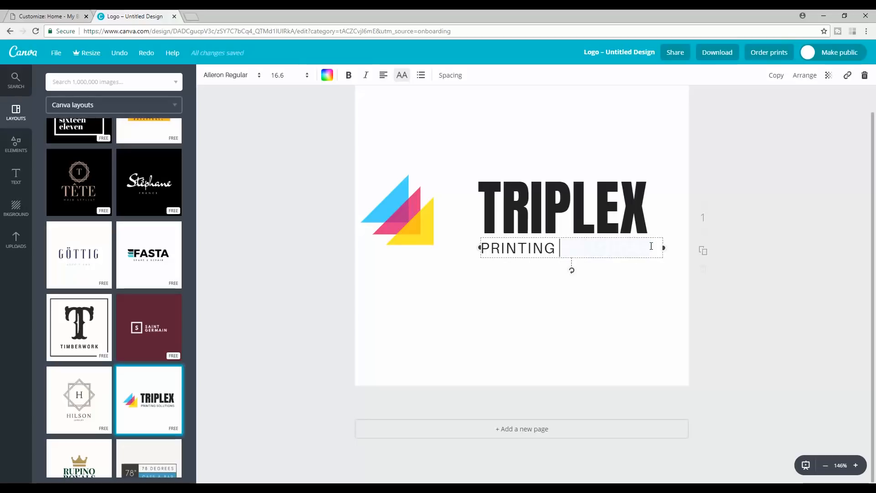
pyautogui.press('BackSpace')
pyautogui.press('BackSpace')
pyautogui.press('BackSpace')
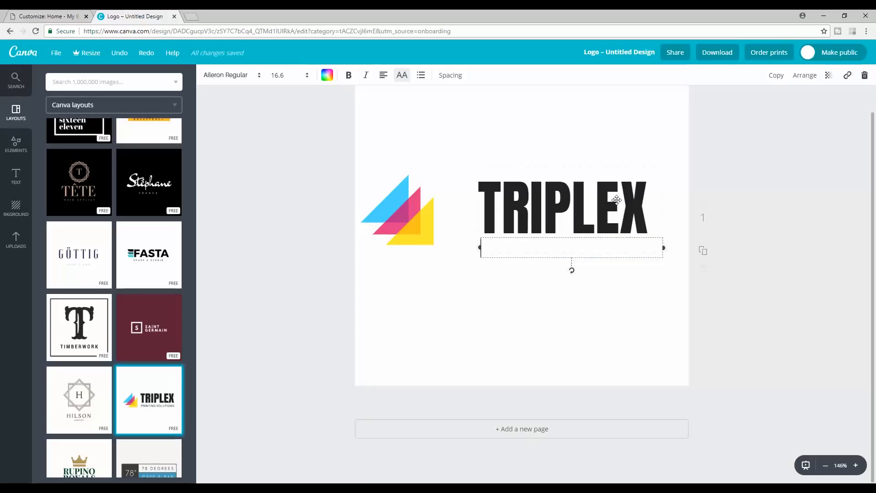
# - Replace TRIPLEX with 'DAVID UTKE' and widen the text box to fit
pyautogui.doubleClick(616, 201)
pyautogui.press('BackSpace')
pyautogui.write('DAVID')
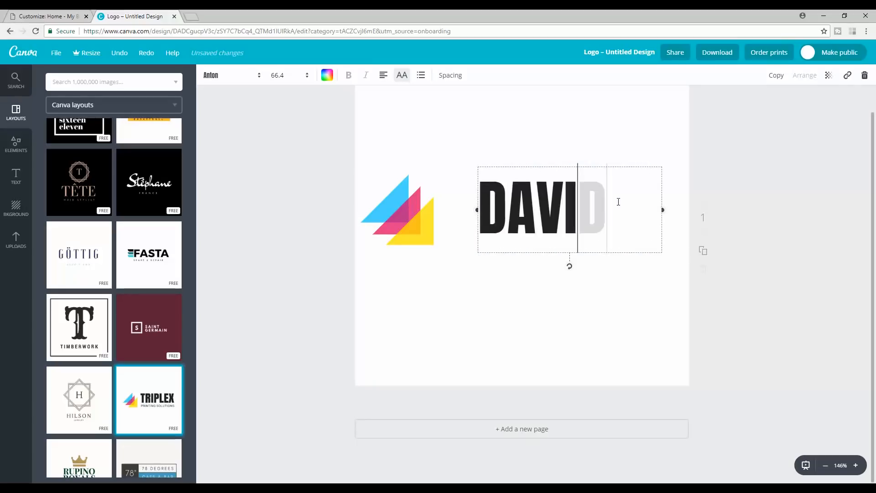
pyautogui.press('Return')
pyautogui.write('UTKE')
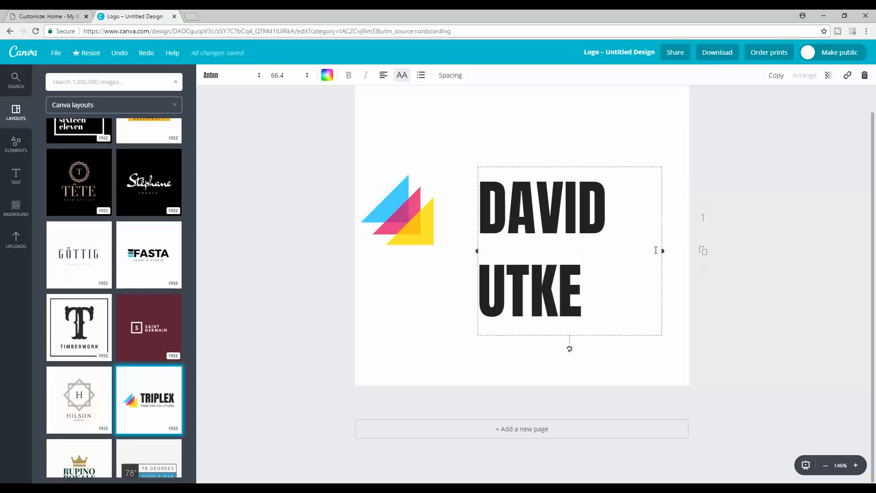
pyautogui.moveTo(662, 250); pyautogui.dragTo(707, 251)
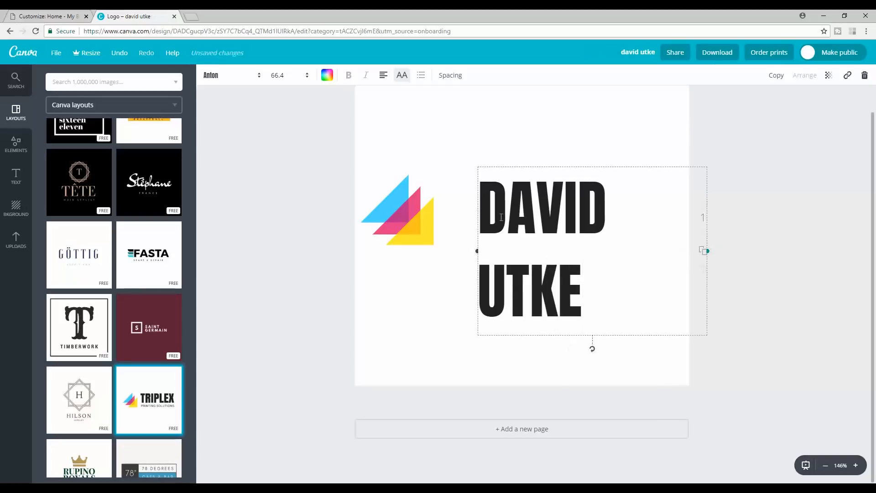
pyautogui.moveTo(475, 250); pyautogui.dragTo(424, 251)
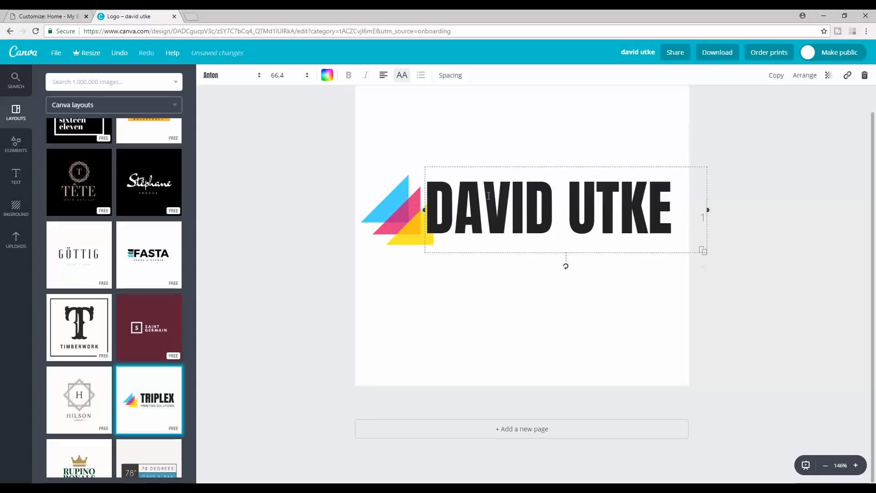
pyautogui.moveTo(496, 164); pyautogui.dragTo(505, 173)
# - Set the title to Bungee Shade at size 42 and place it beside the triangle
pyautogui.click(650, 208)
pyautogui.moveTo(680, 214); pyautogui.dragTo(264, 86)
pyautogui.click(241, 76)
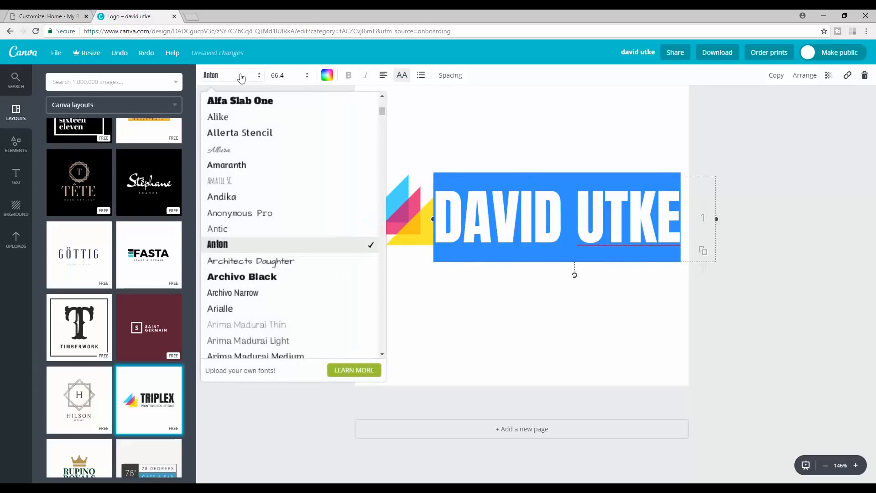
pyautogui.scroll(-1, 276, 252)
pyautogui.scroll(-7, 273, 251)
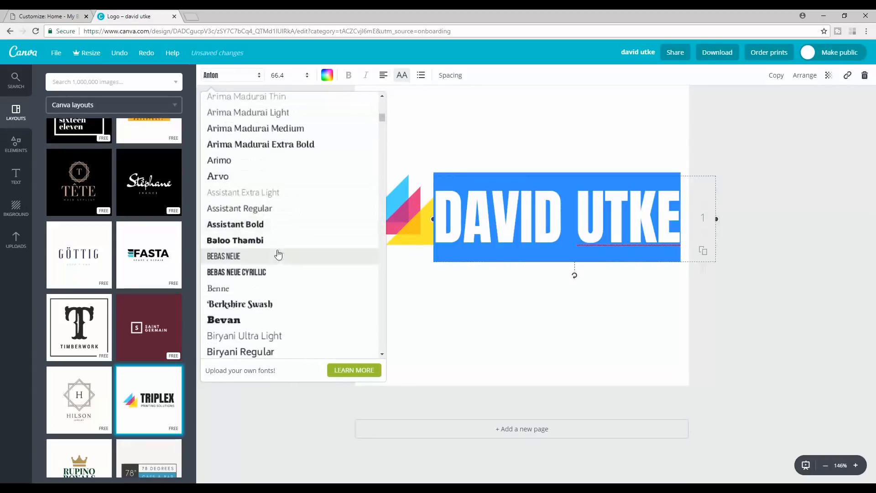
pyautogui.scroll(-2, 274, 256)
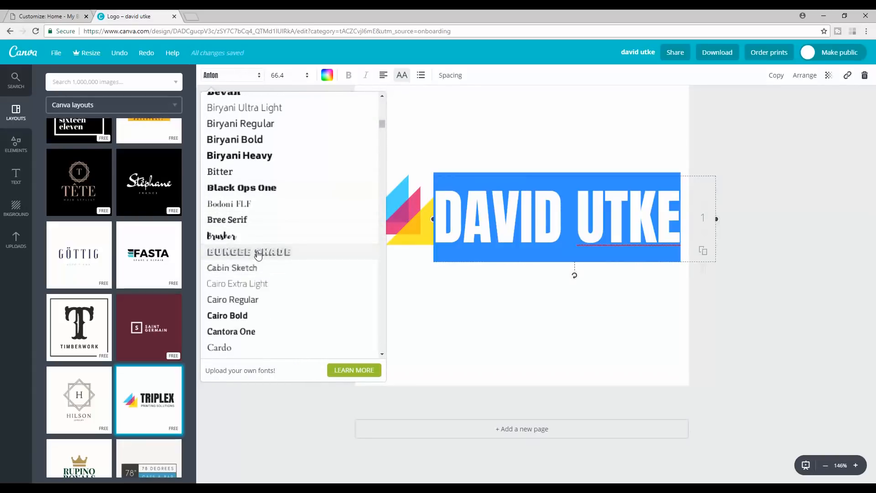
pyautogui.click(256, 251)
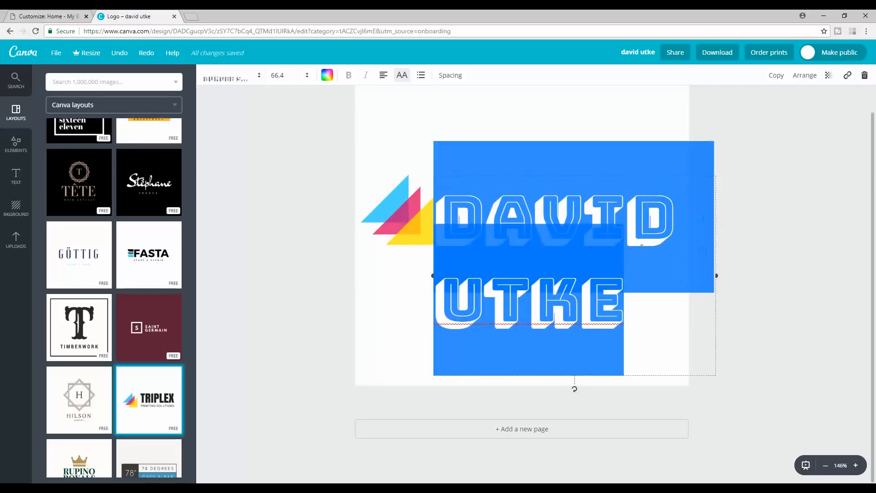
pyautogui.click(285, 76)
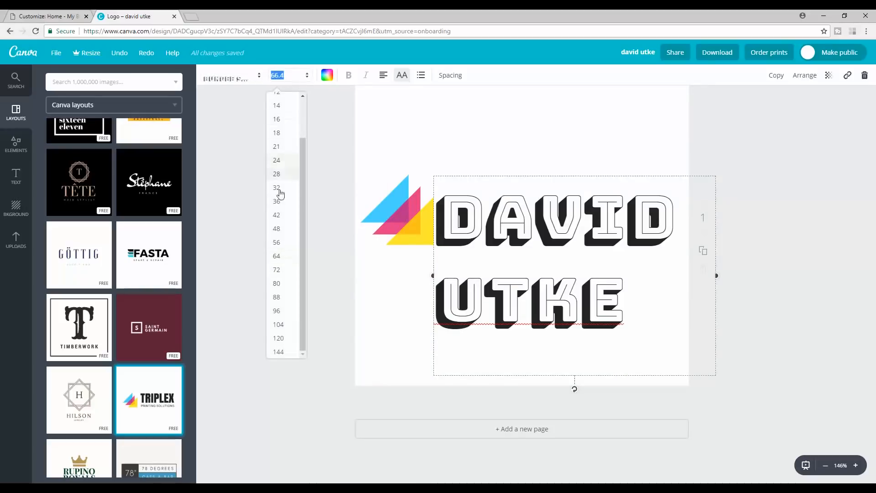
pyautogui.click(277, 216)
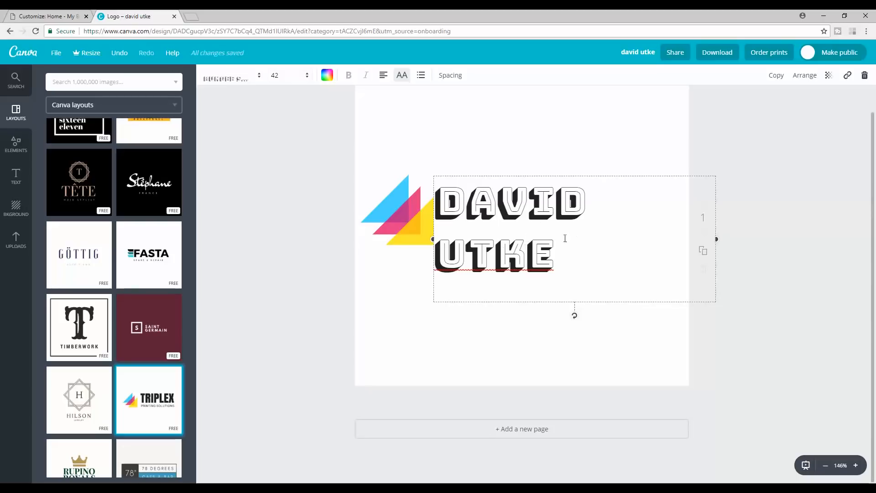
pyautogui.moveTo(436, 242); pyautogui.dragTo(395, 243)
pyautogui.moveTo(482, 172); pyautogui.dragTo(464, 180)
pyautogui.moveTo(413, 251); pyautogui.dragTo(488, 196)
# - Centre the triangle between DAVID and UTKE and download the logo as PNG
pyautogui.moveTo(421, 217); pyautogui.dragTo(535, 222)
pyautogui.moveTo(542, 159); pyautogui.dragTo(471, 220)
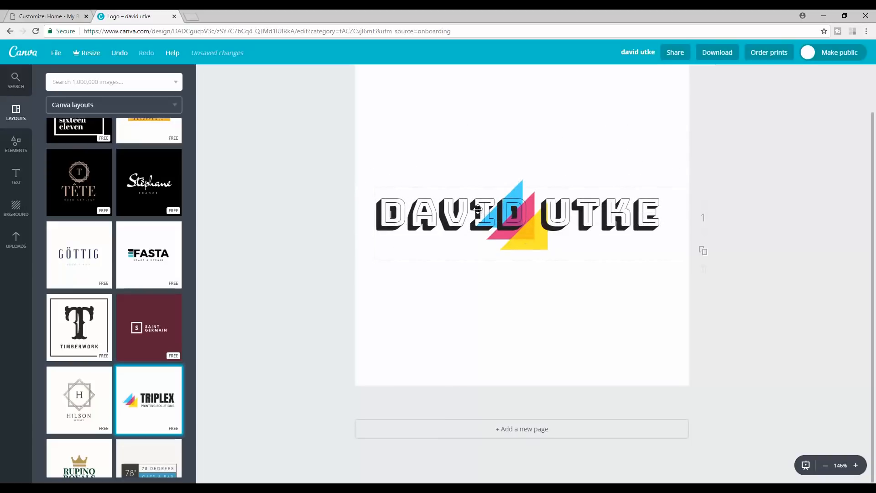
pyautogui.click(716, 55)
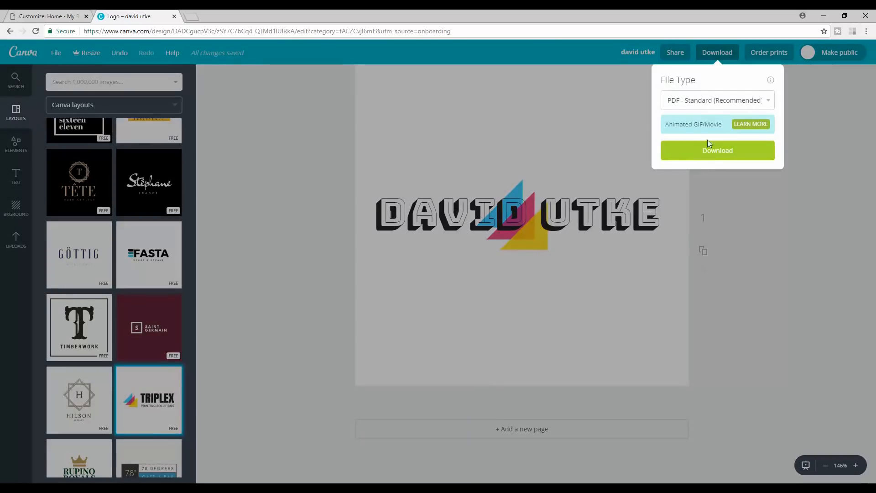
pyautogui.click(743, 101)
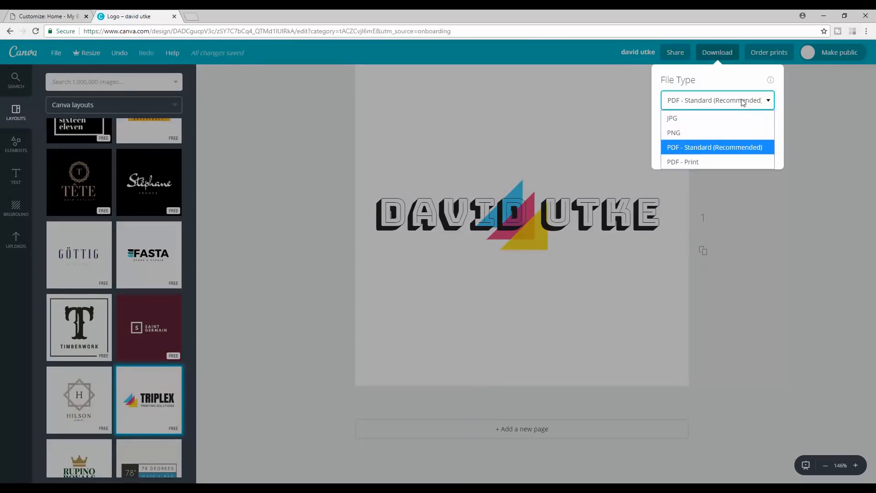
pyautogui.click(705, 133)
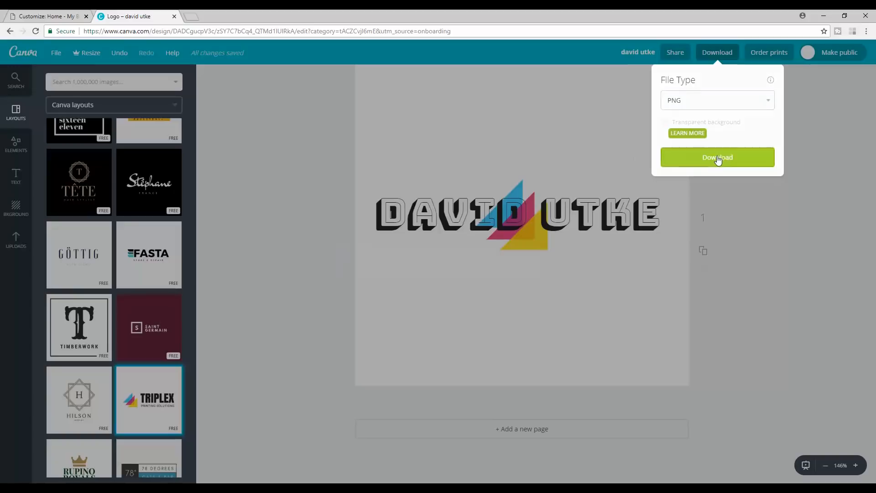
pyautogui.click(717, 158)
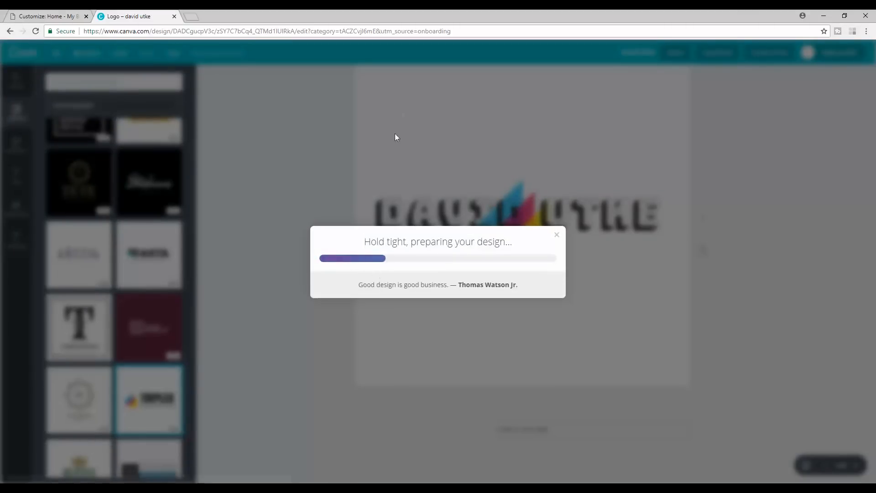
# - Copy the downloaded PNG logo file onto the desktop
pyautogui.doubleClick(344, 11)
pyautogui.moveTo(344, 12); pyautogui.dragTo(613, 22)
pyautogui.moveTo(292, 476); pyautogui.dragTo(87, 252)
# - Open david utke.png in Microsoft Office Picture Manager's picture editing tools
pyautogui.rightClick(80, 259)
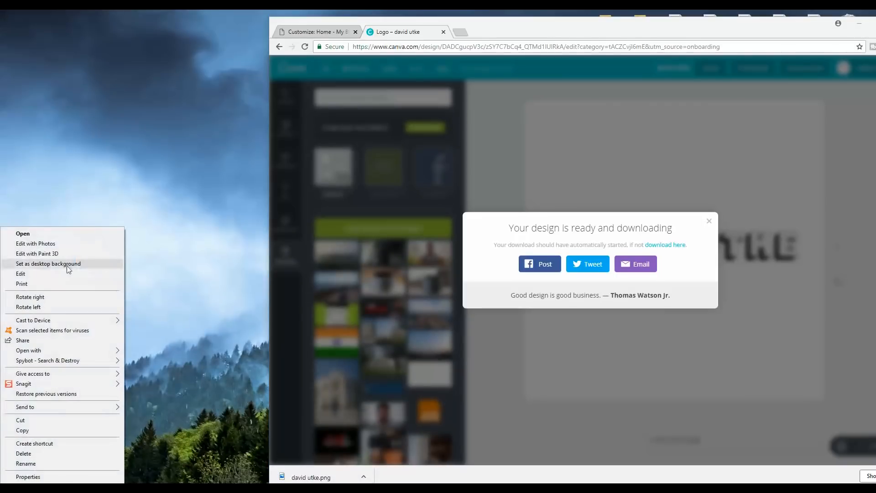
pyautogui.moveTo(62, 349)
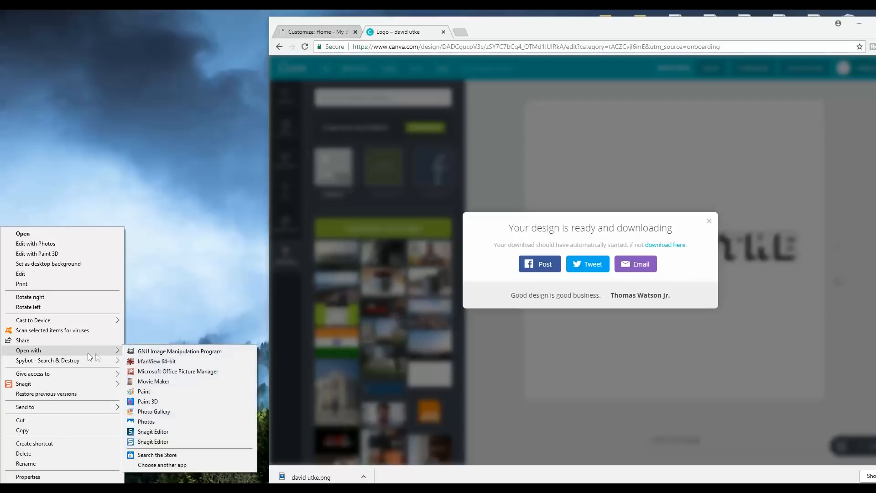
pyautogui.click(163, 370)
pyautogui.click(239, 39)
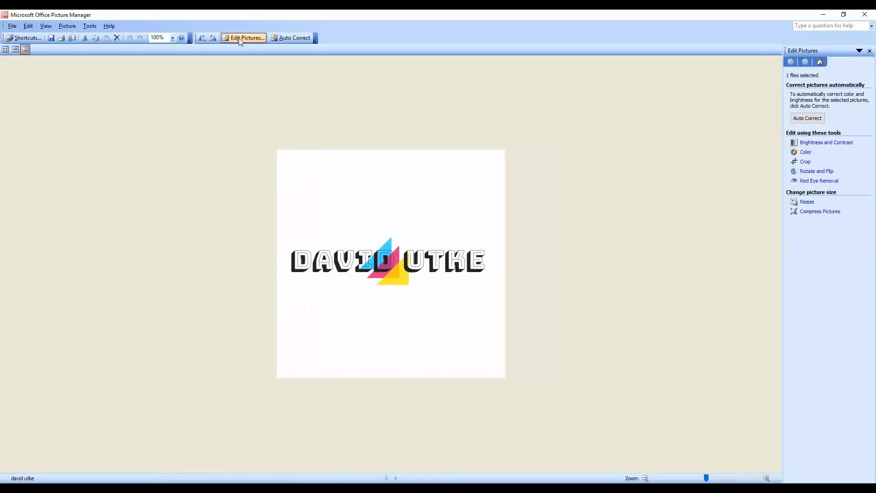
pyautogui.click(806, 201)
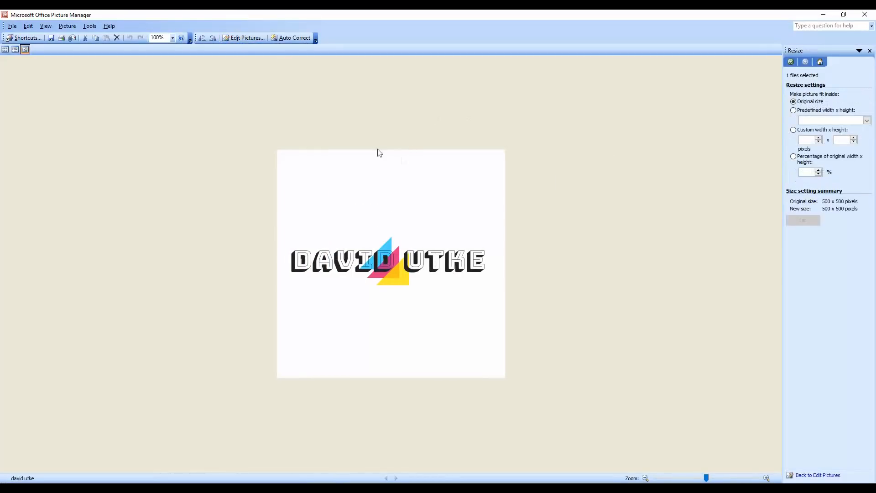
pyautogui.click(243, 37)
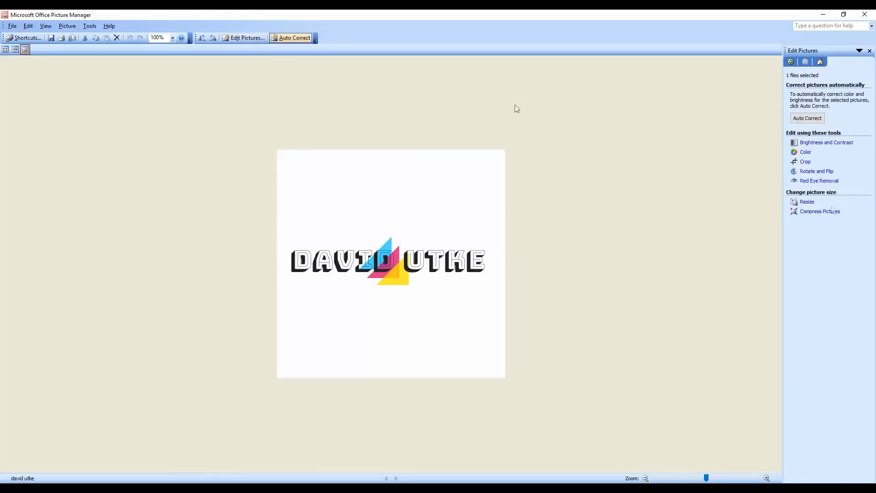
# - Crop the empty space above and below the logo, leaving a 500 x 123 image
pyautogui.click(805, 163)
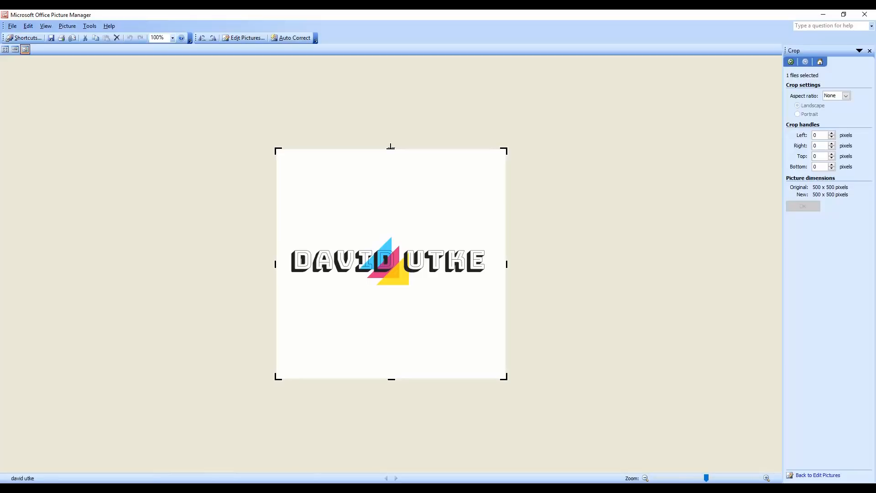
pyautogui.moveTo(390, 146); pyautogui.dragTo(384, 232)
pyautogui.moveTo(391, 379); pyautogui.dragTo(391, 292)
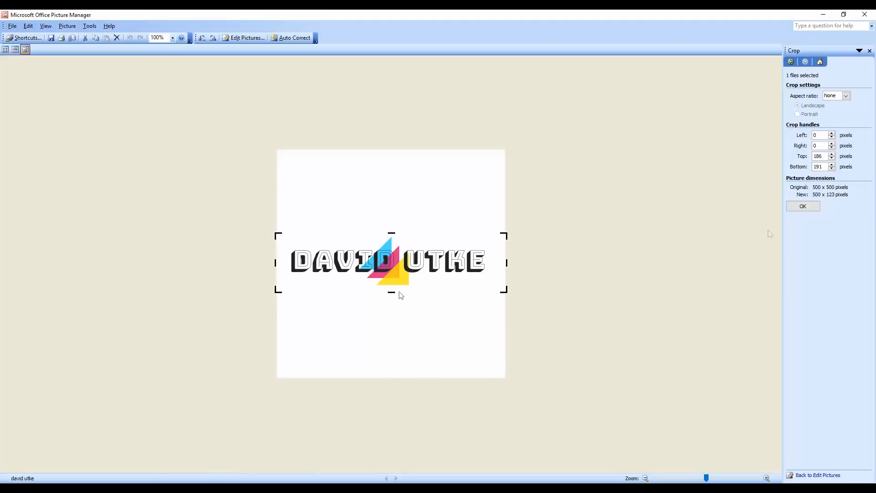
pyautogui.click(805, 208)
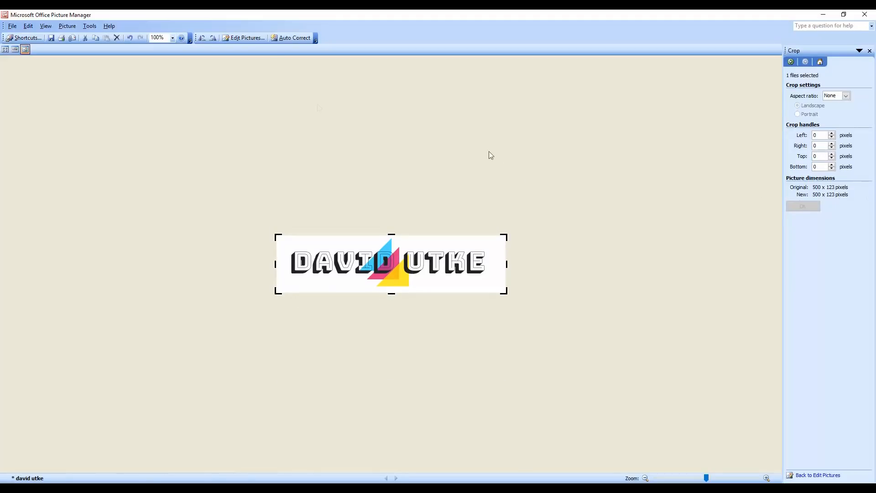
# - Resize the logo by percentage of original, stepping down through 416 x 102 to 408 x 100
pyautogui.click(243, 38)
pyautogui.click(808, 200)
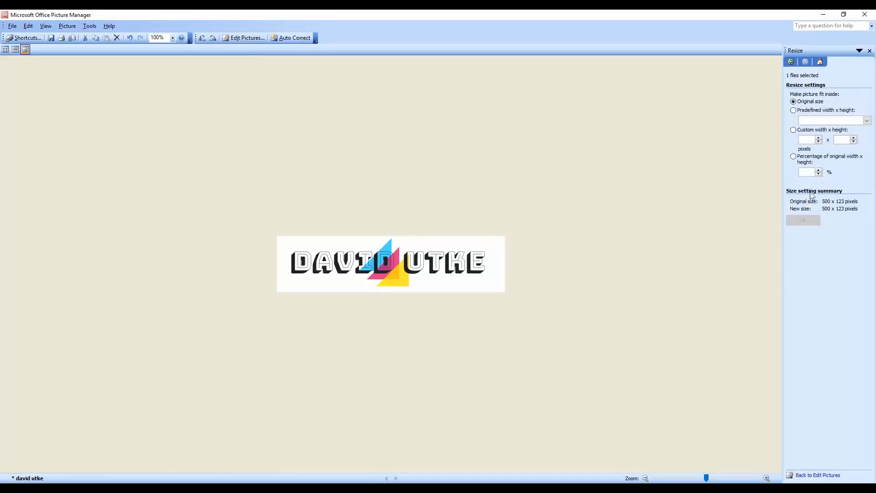
pyautogui.click(818, 174)
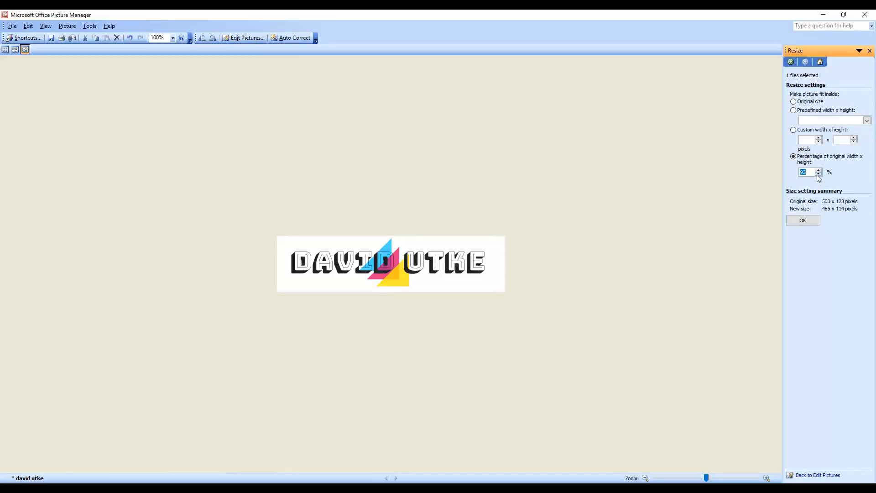
pyautogui.click(817, 174)
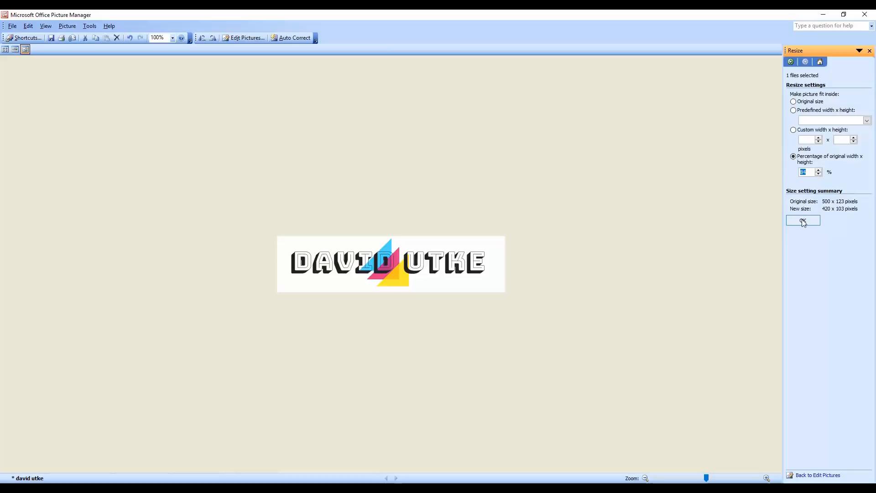
pyautogui.click(802, 220)
pyautogui.click(818, 175)
pyautogui.click(803, 220)
pyautogui.click(818, 175)
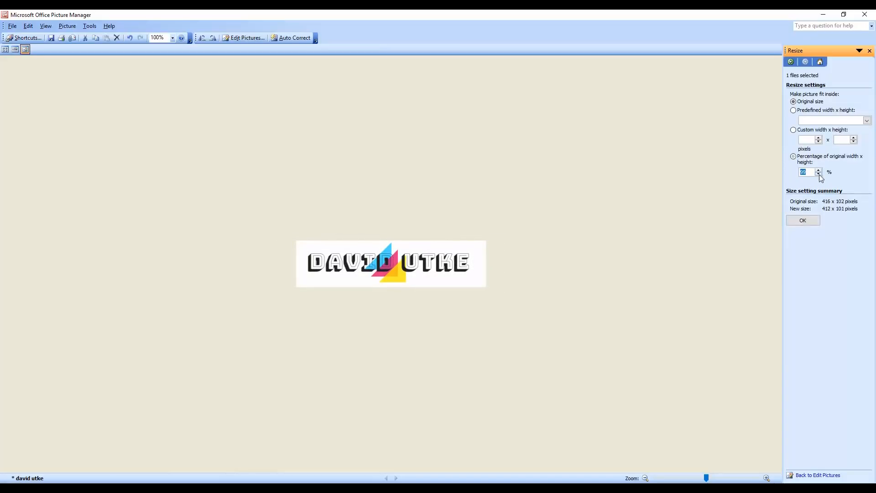
pyautogui.click(802, 220)
# - Shrink the logo further to 396 x 97 pixels and save it on closing
pyautogui.click(818, 175)
pyautogui.click(804, 221)
pyautogui.click(818, 174)
pyautogui.click(810, 221)
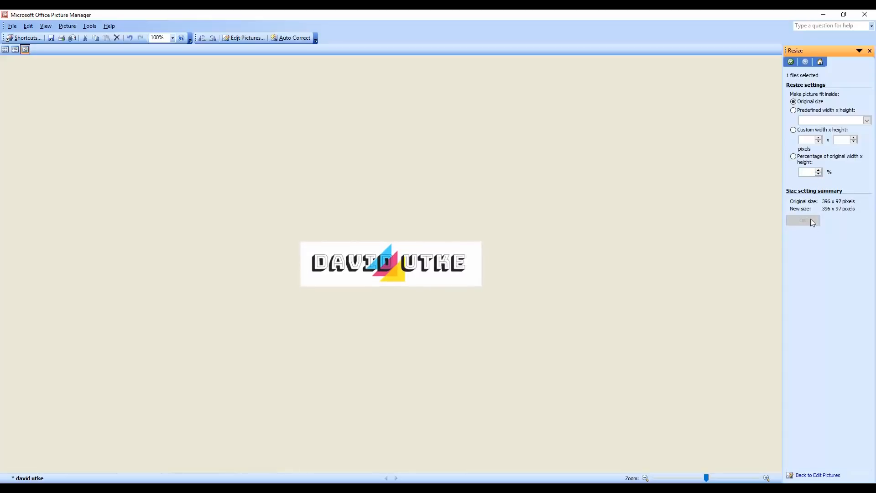
pyautogui.click(871, 13)
pyautogui.click(391, 276)
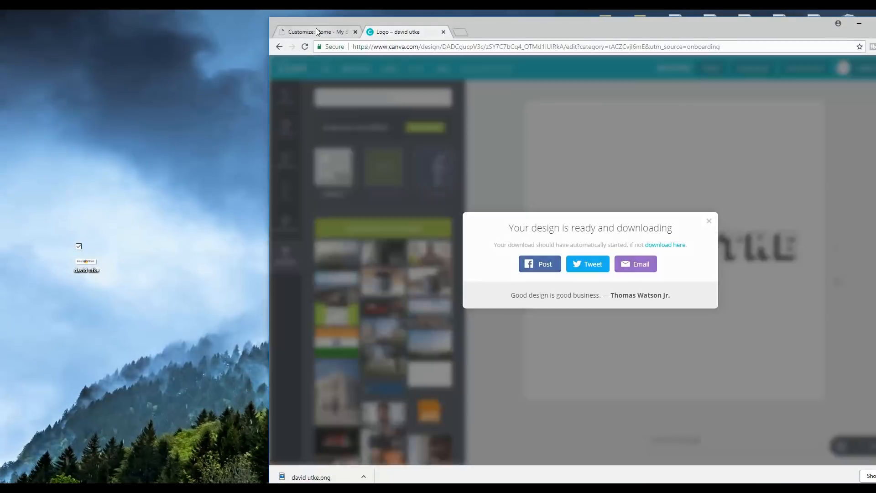
# - Upload the resized david utke.png as the site logo and crop it to full width
pyautogui.click(317, 32)
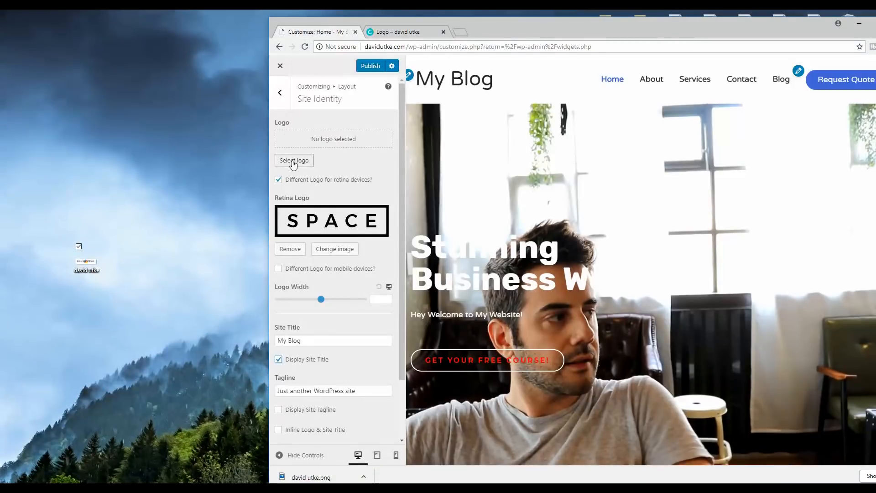
pyautogui.click(293, 161)
pyautogui.moveTo(86, 263); pyautogui.dragTo(548, 151)
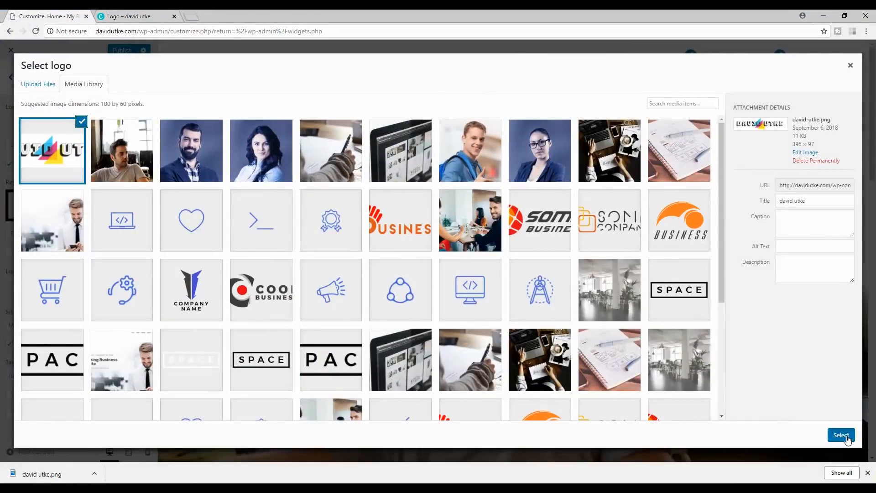
pyautogui.click(841, 434)
pyautogui.moveTo(374, 98); pyautogui.dragTo(355, 100)
pyautogui.moveTo(503, 99); pyautogui.dragTo(513, 100)
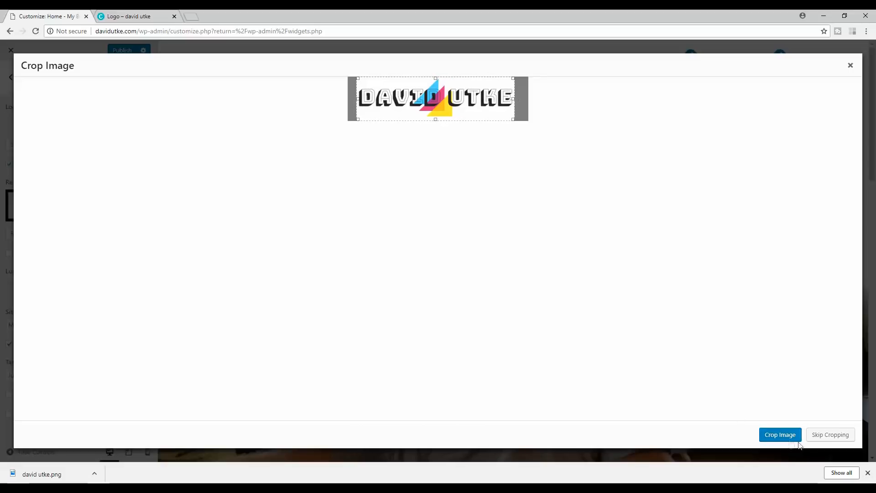
pyautogui.click(781, 434)
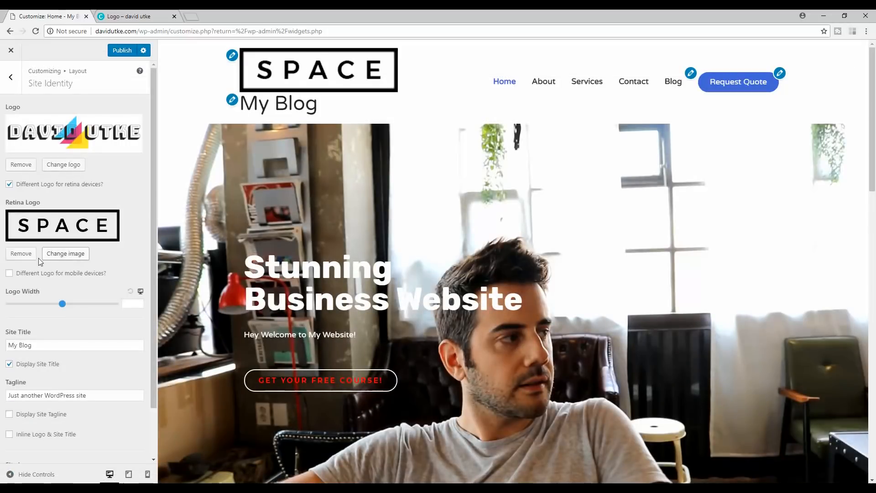
# - Remove the SPACE retina logo, hide the site title, and publish the header changes
pyautogui.click(21, 253)
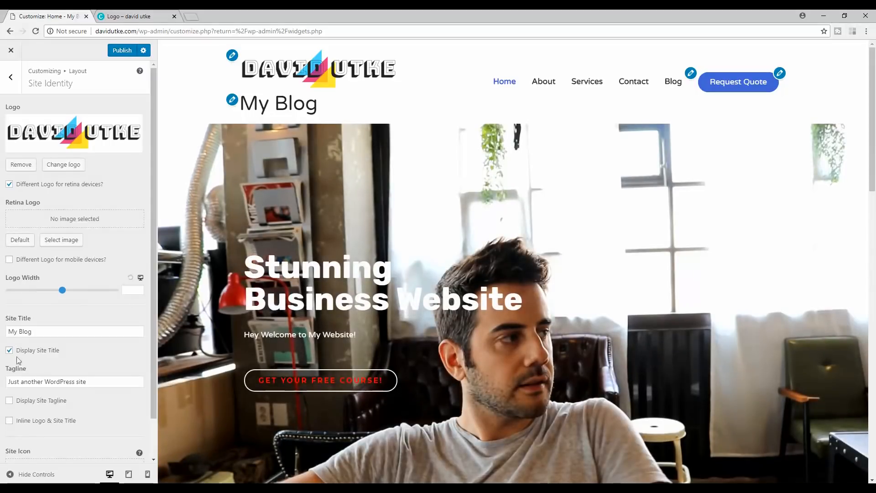
pyautogui.click(9, 351)
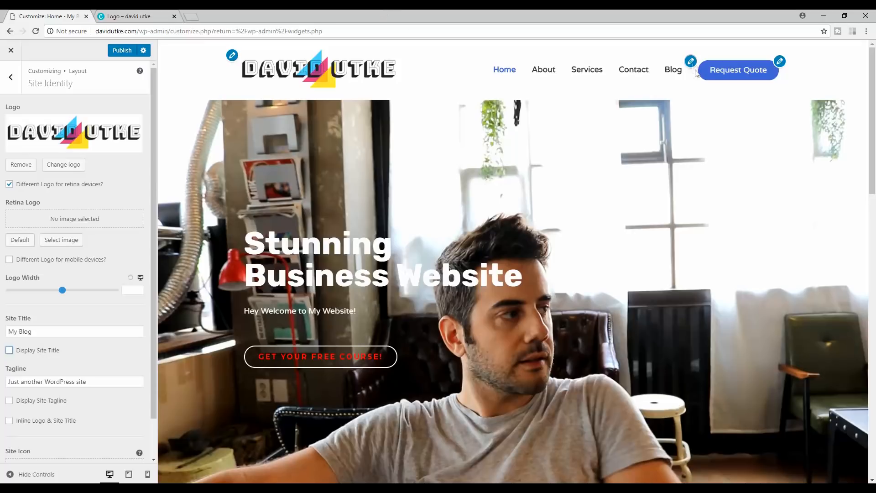
pyautogui.scroll(-3, 874, 83)
pyautogui.scroll(-10, 874, 83)
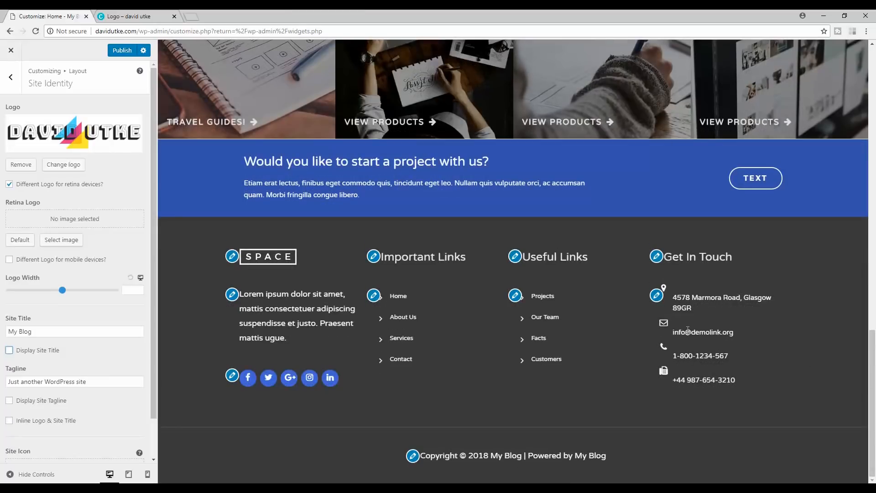
pyautogui.moveTo(872, 365); pyautogui.dragTo(874, 68)
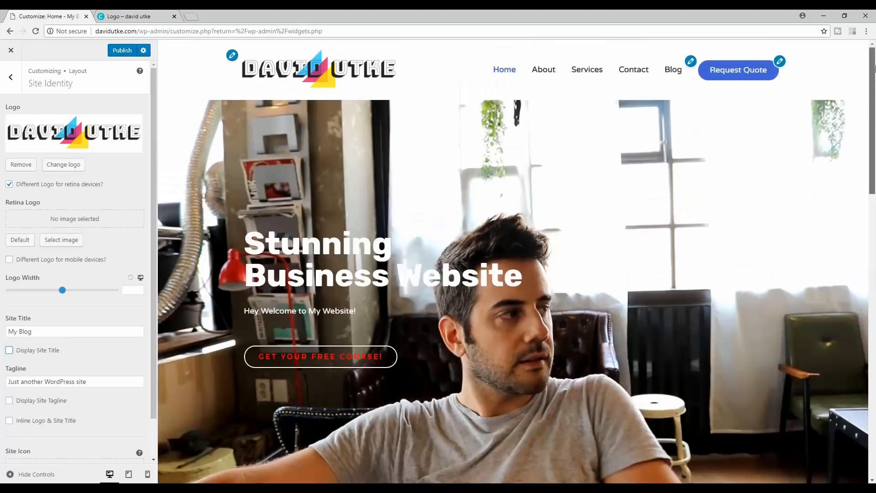
pyautogui.click(120, 50)
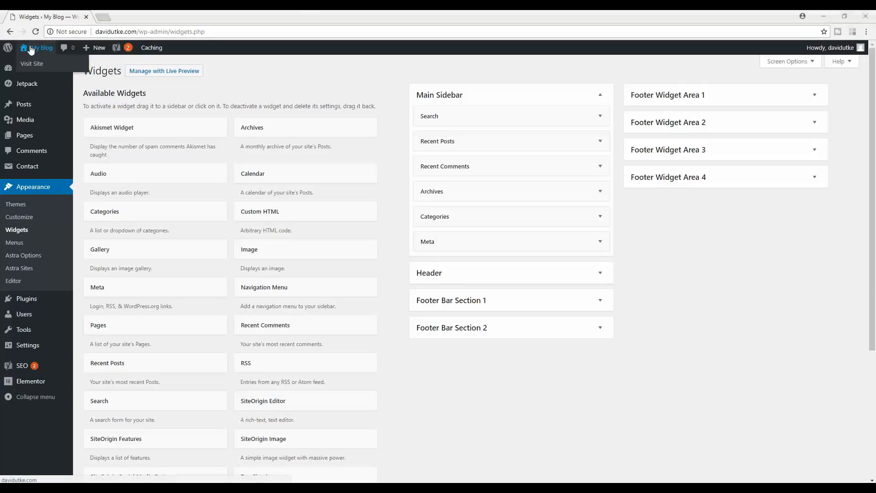
# - Open the live My Blog homepage in a new tab
pyautogui.rightClick(41, 50)
pyautogui.click(69, 53)
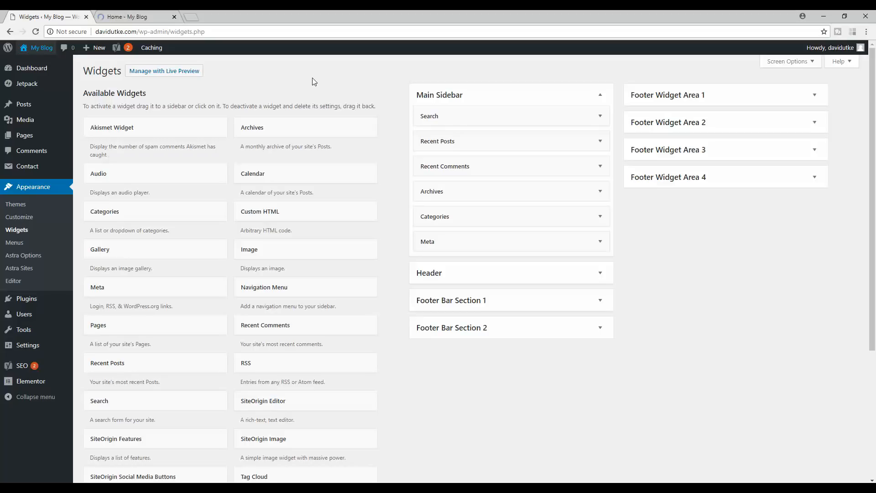
pyautogui.click(126, 15)
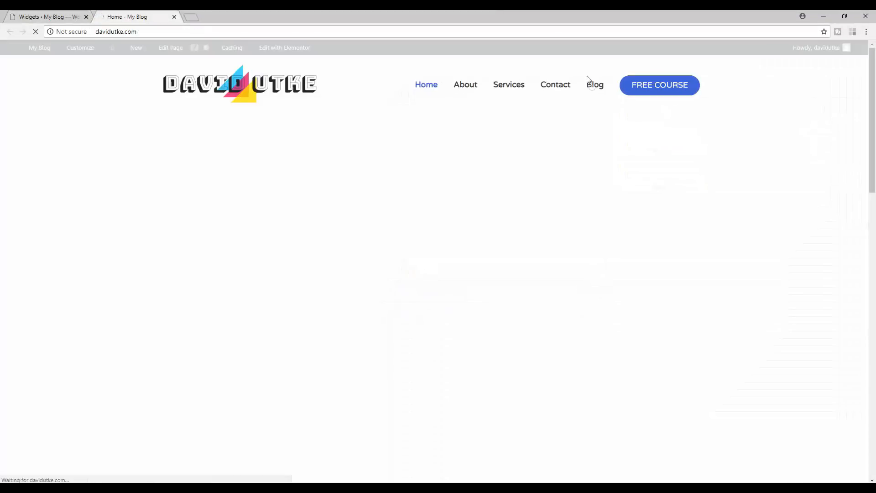
# - Open the Blog page in a new tab and launch the Customizer from it
pyautogui.rightClick(590, 82)
pyautogui.click(629, 91)
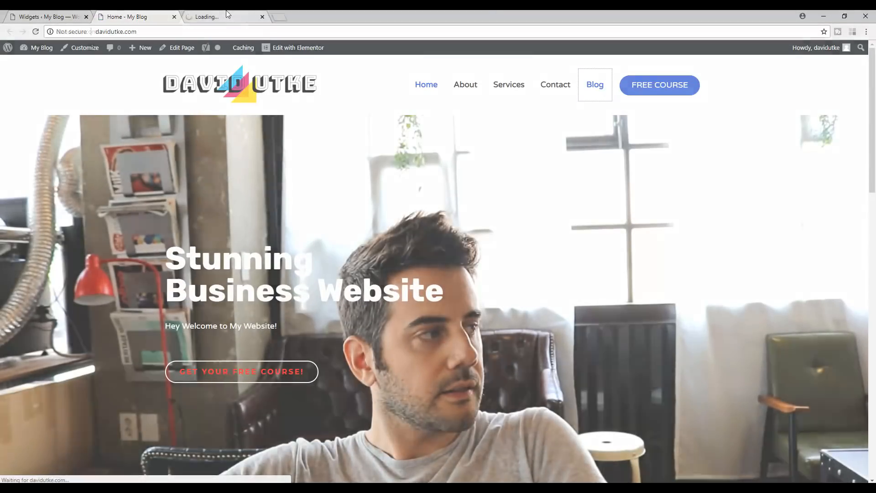
pyautogui.click(226, 13)
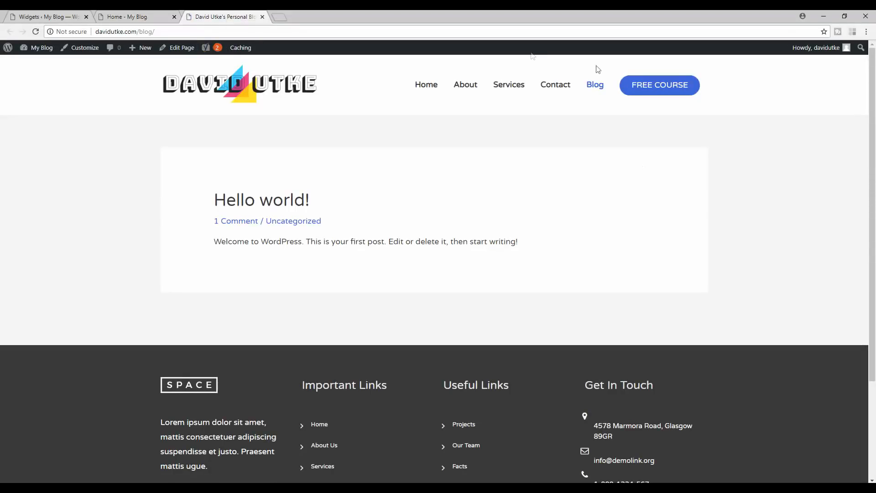
pyautogui.click(81, 47)
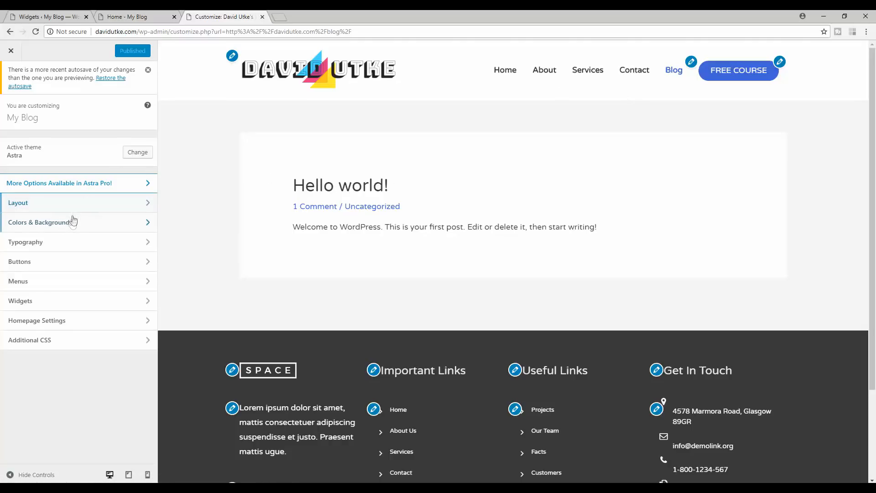
# - Show Base Typography settings while previewing the single 'Hello world!' post with its comment
pyautogui.click(67, 242)
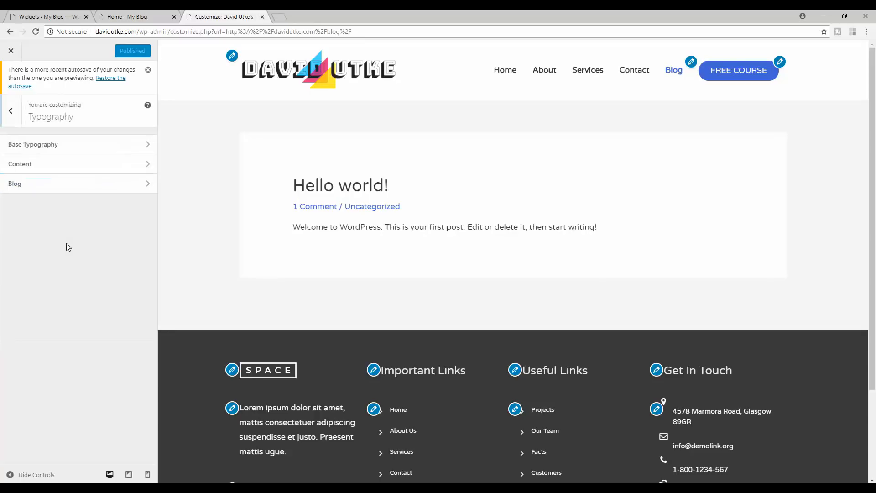
pyautogui.click(79, 147)
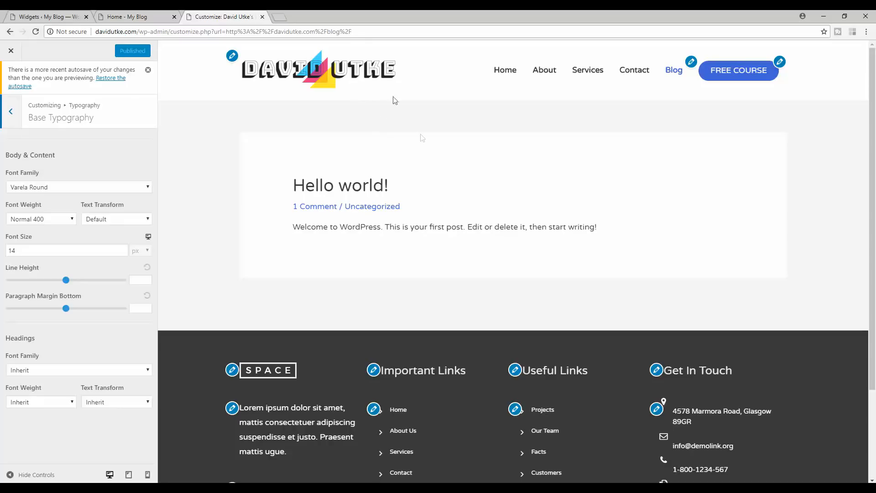
pyautogui.moveTo(413, 231); pyautogui.dragTo(500, 228)
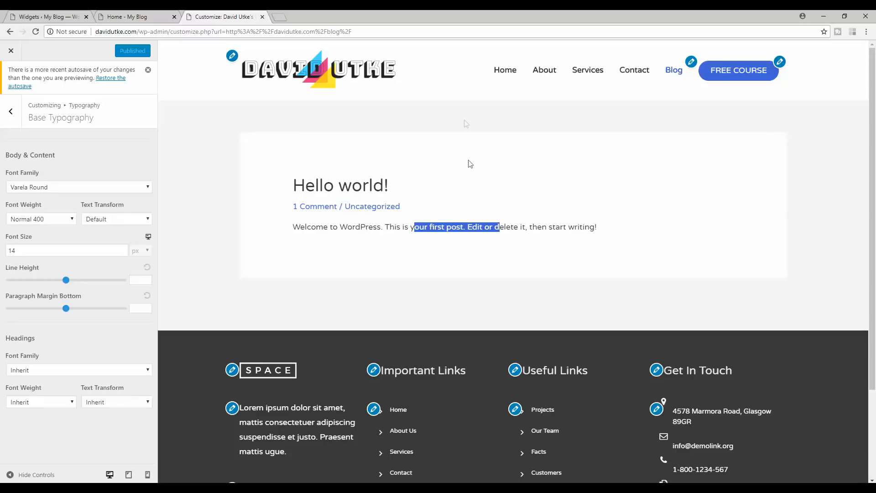
pyautogui.click(465, 224)
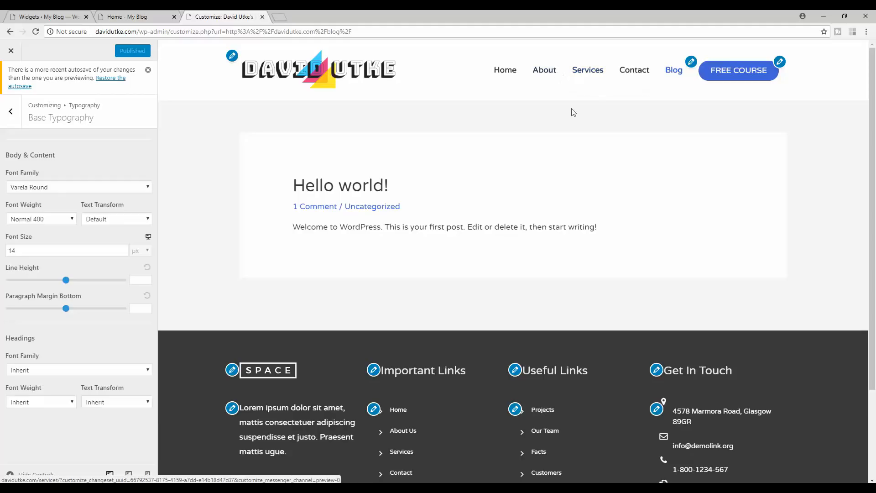
pyautogui.click(333, 185)
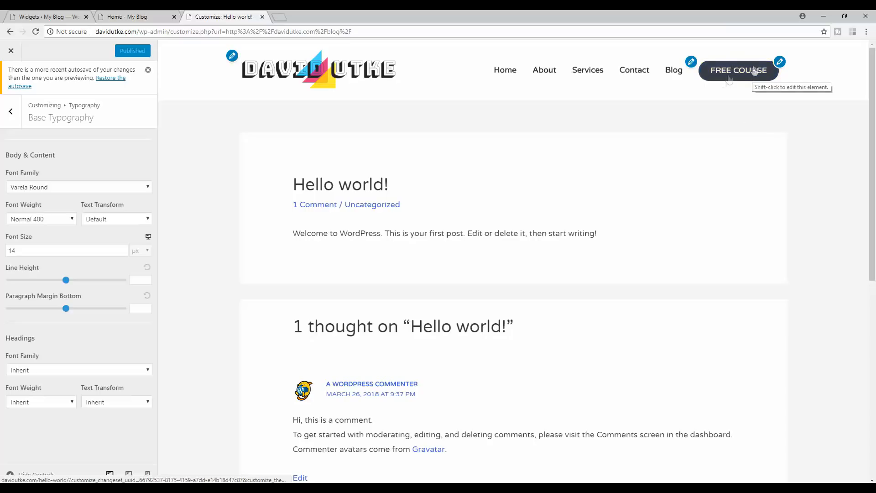
pyautogui.click(11, 114)
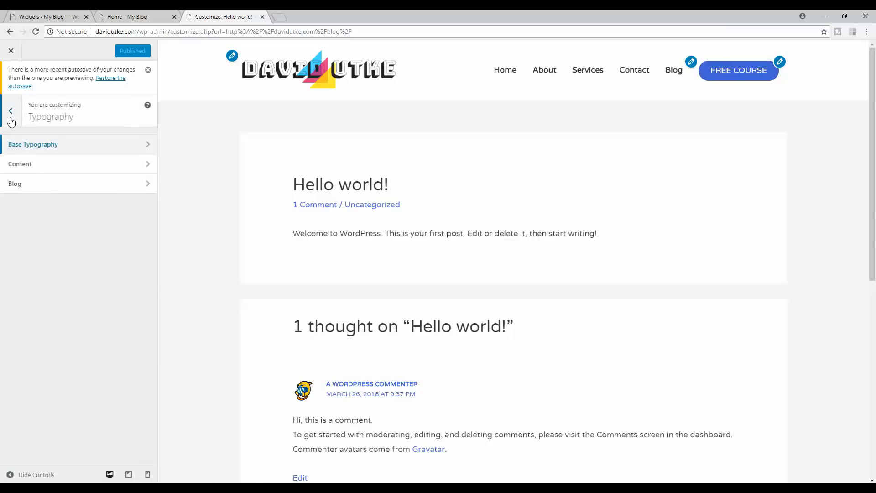
# - Navigate to Layout > Header > Primary Header in the Customizer
pyautogui.click(8, 117)
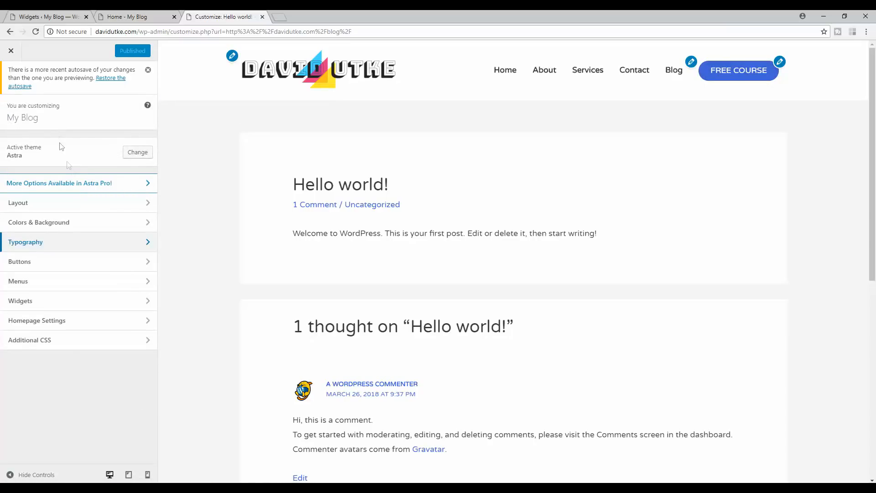
pyautogui.click(84, 203)
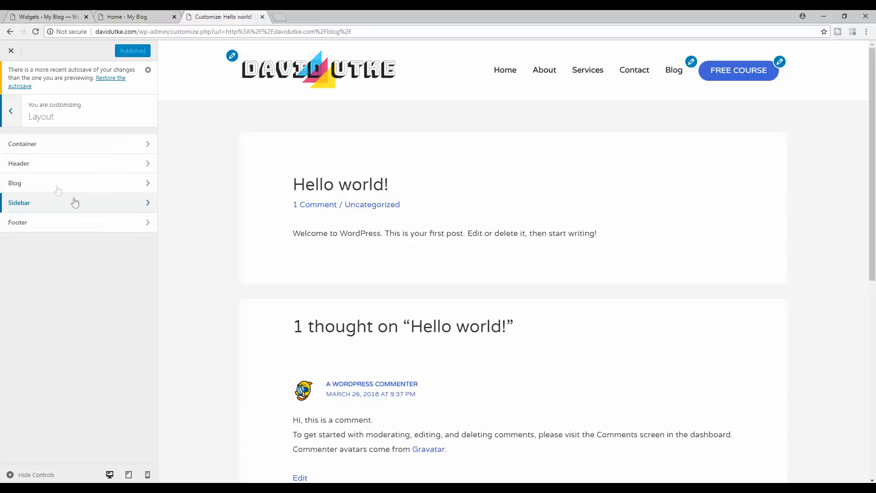
pyautogui.click(60, 164)
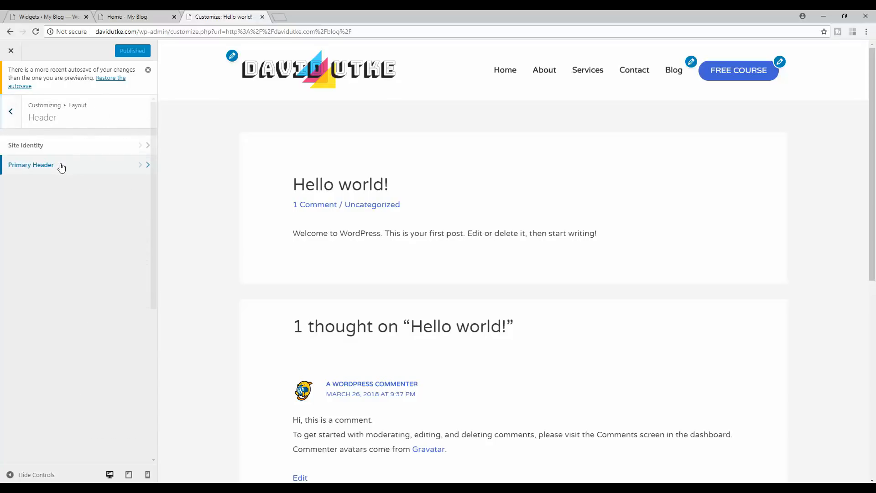
pyautogui.click(60, 167)
# - Select the FREE COURSE label in the Custom Menu Text / HTML box
pyautogui.moveTo(126, 257); pyautogui.dragTo(4, 258)
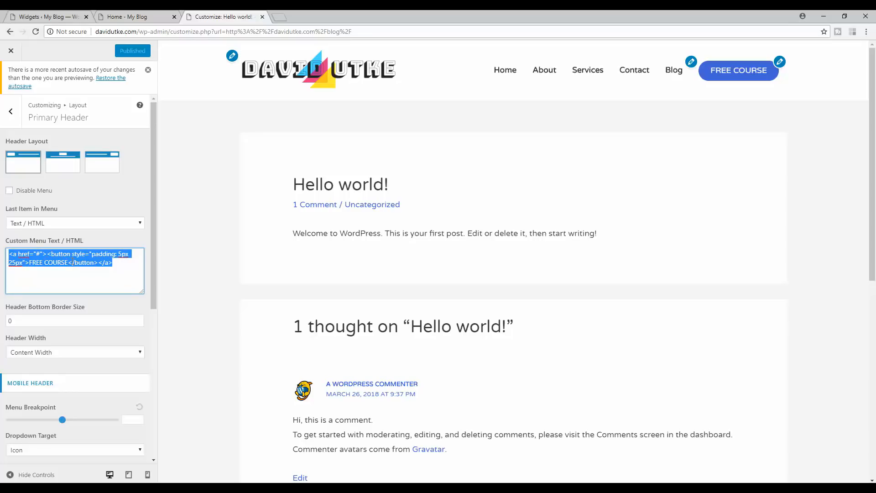
pyautogui.click(72, 259)
pyautogui.moveTo(70, 261); pyautogui.dragTo(29, 262)
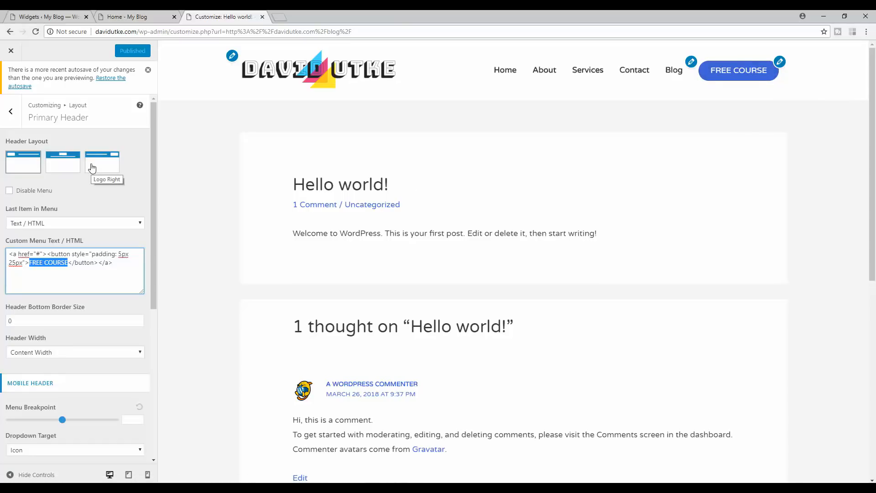
# - Back out of Primary Header and Header to the Layout section list
pyautogui.click(17, 112)
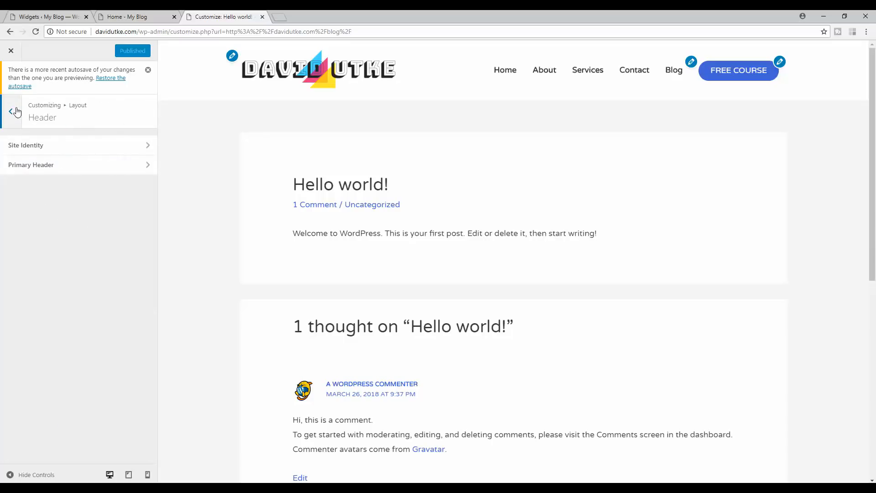
pyautogui.click(17, 112)
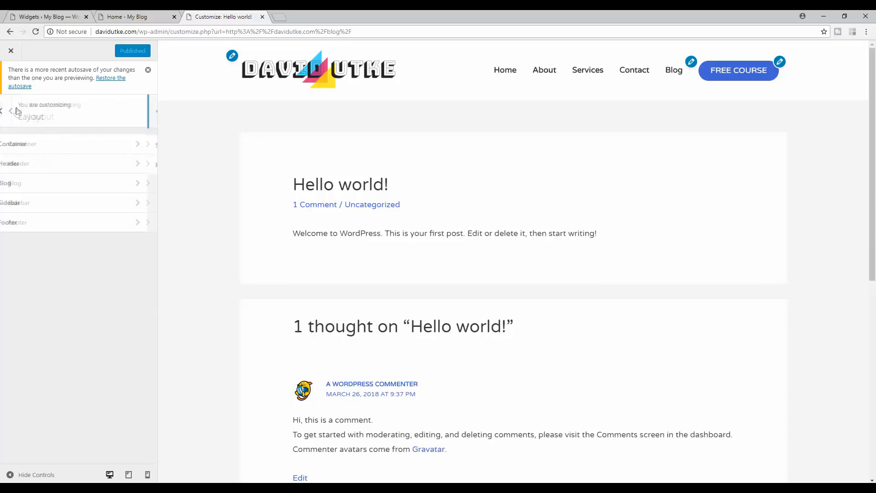
# - Hide Comments in Blog > Single Post meta so only Uncategorized shows, then return to Layout
pyautogui.click(83, 189)
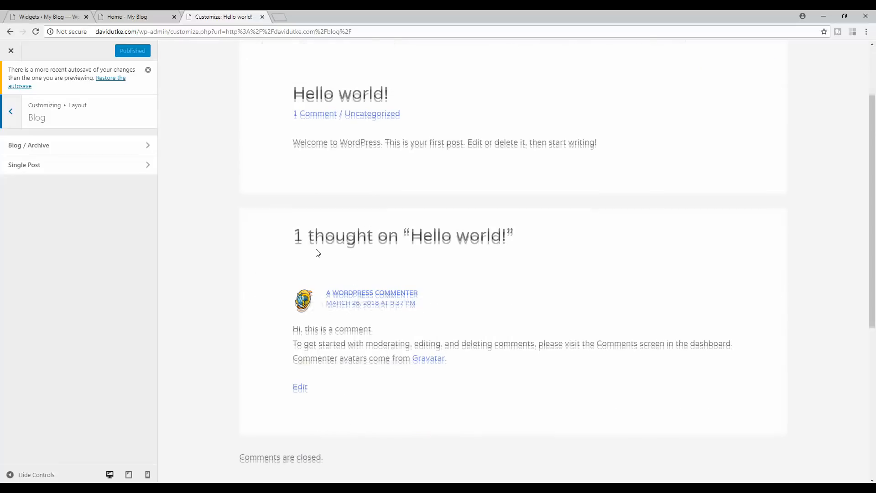
pyautogui.click(57, 164)
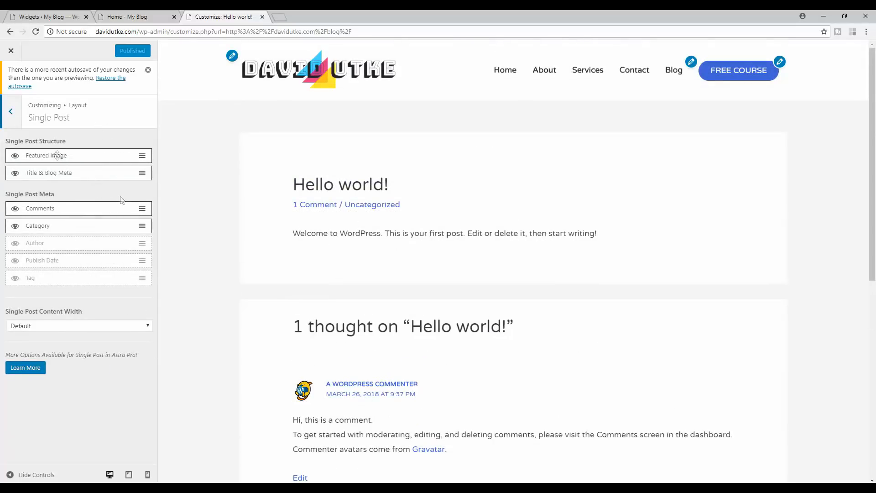
pyautogui.click(16, 173)
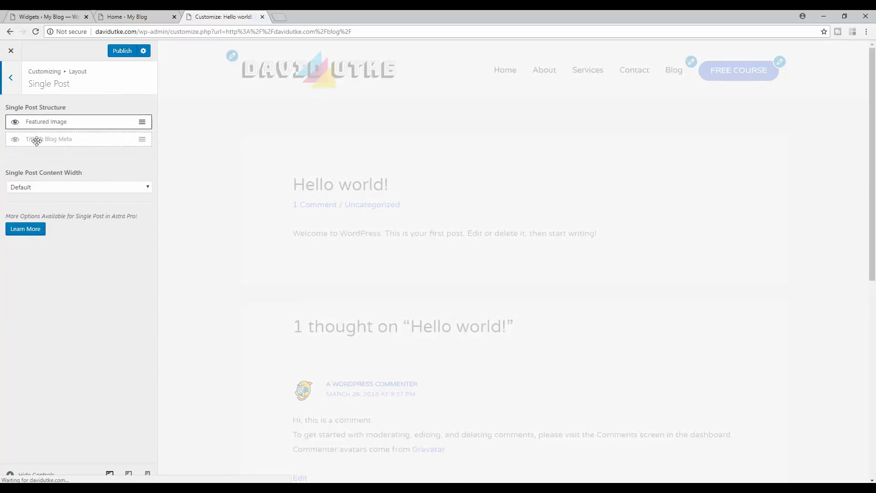
pyautogui.click(14, 140)
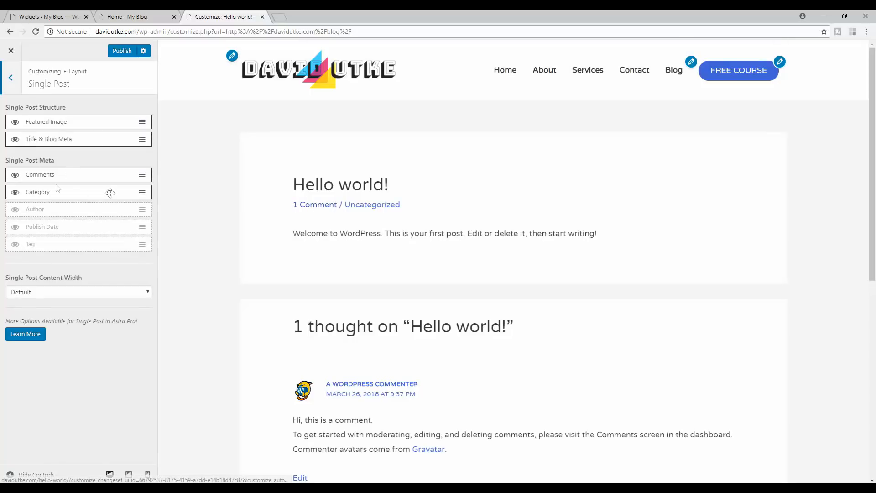
pyautogui.click(16, 176)
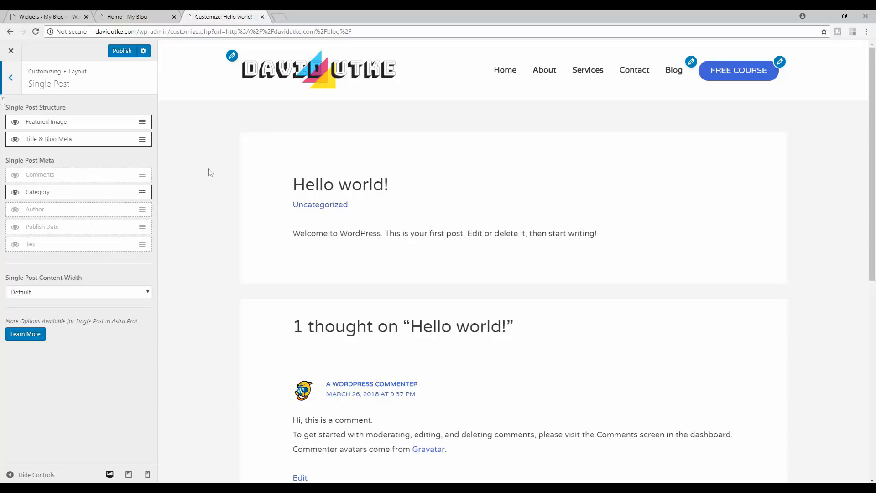
pyautogui.click(13, 78)
pyautogui.click(13, 79)
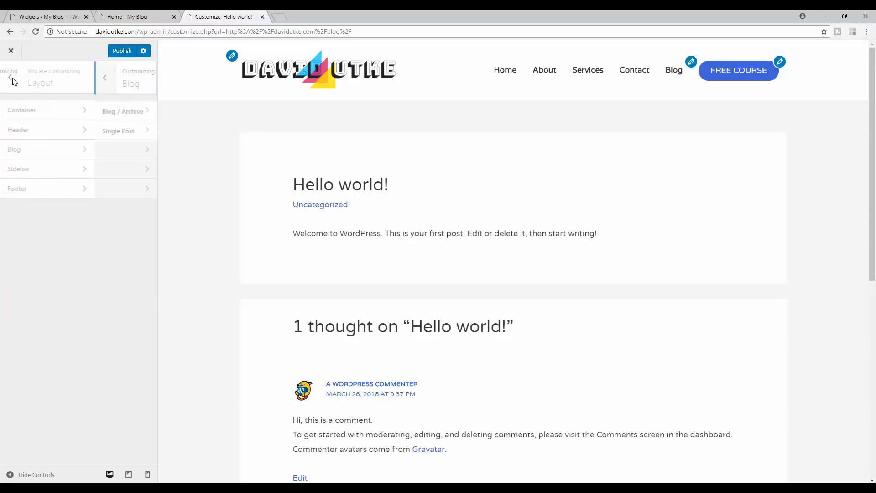
# - In Sidebar settings, try a Left Sidebar layout and adjust the sidebar width toward 24%
pyautogui.click(58, 170)
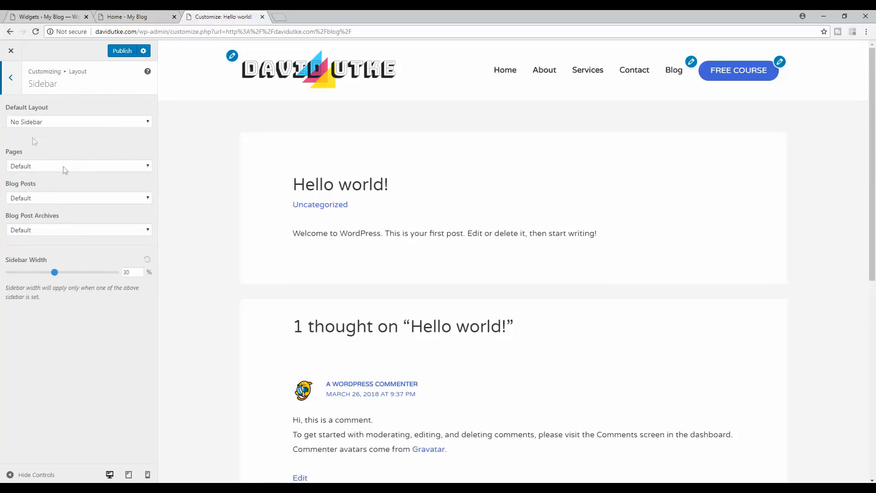
pyautogui.click(19, 83)
pyautogui.click(20, 84)
pyautogui.click(44, 170)
pyautogui.click(50, 170)
pyautogui.click(106, 123)
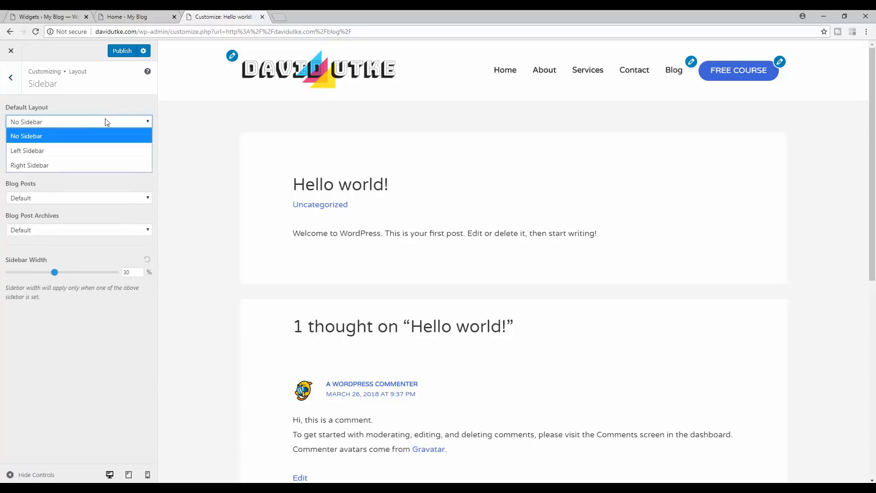
pyautogui.click(73, 150)
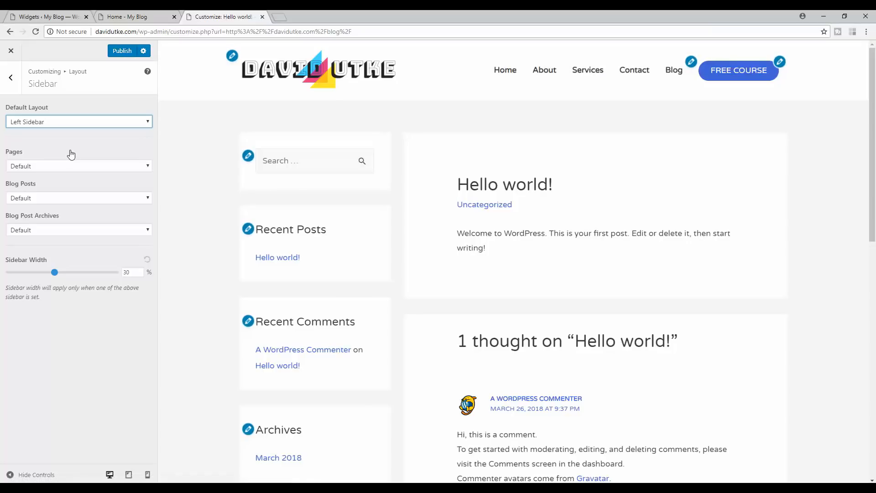
pyautogui.moveTo(73, 272); pyautogui.dragTo(58, 272)
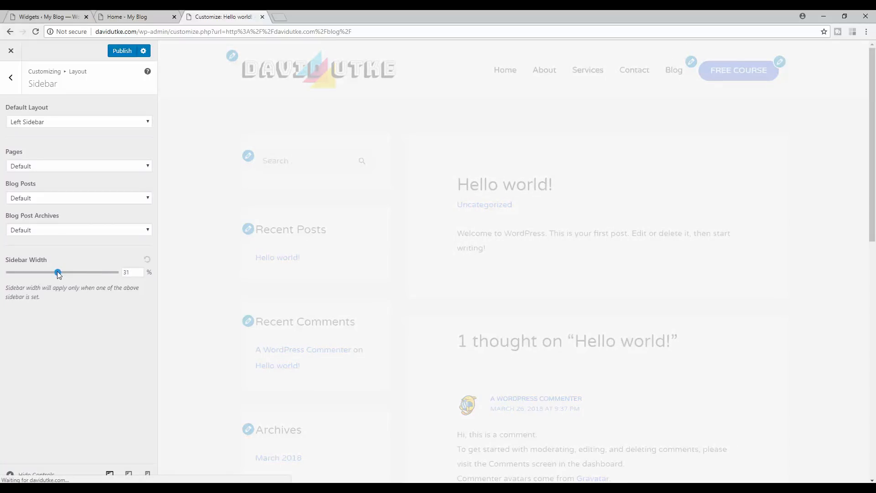
pyautogui.moveTo(40, 274); pyautogui.dragTo(39, 274)
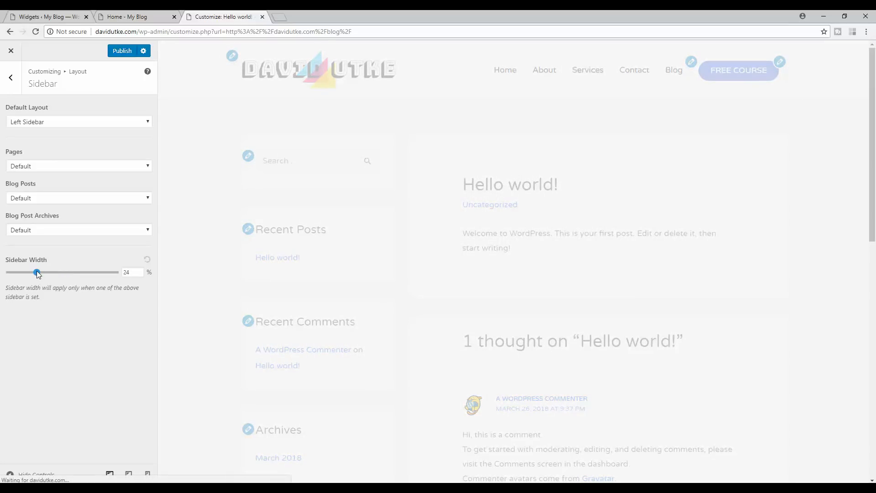
# - Switch the default layout to Right Sidebar at 26% width and return to Layout
pyautogui.click(88, 123)
pyautogui.click(67, 164)
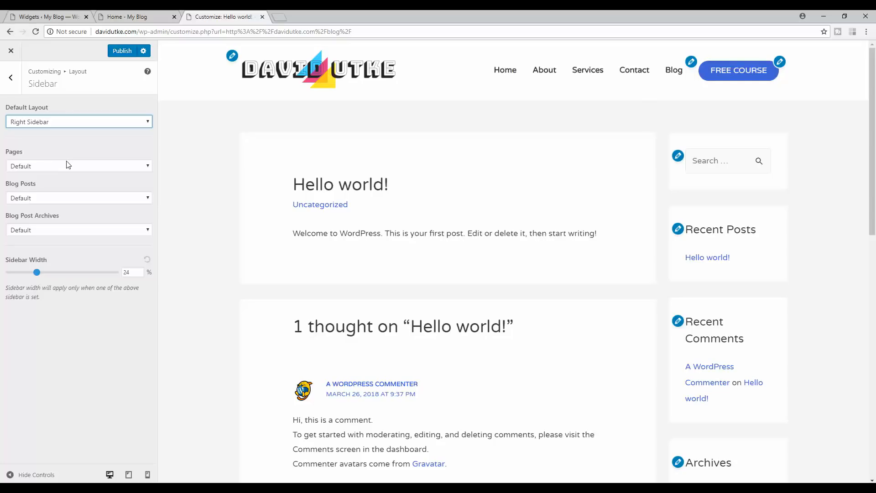
pyautogui.click(39, 272)
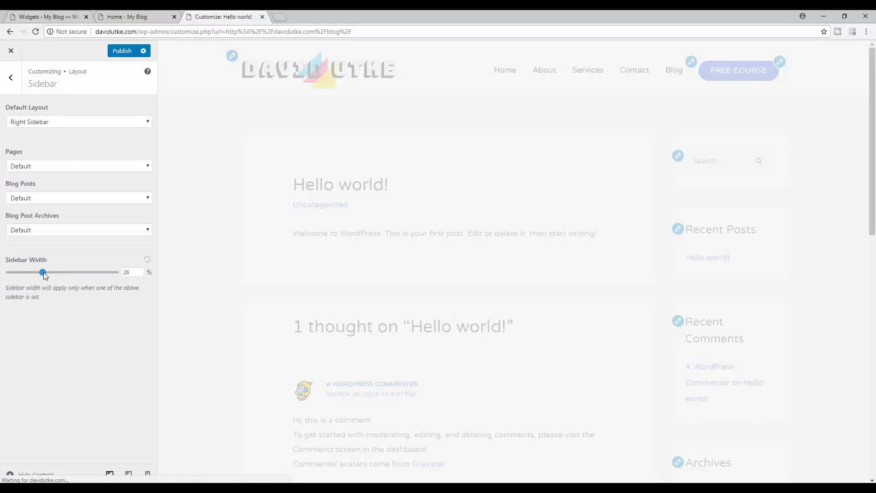
pyautogui.scroll(-10, 863, 268)
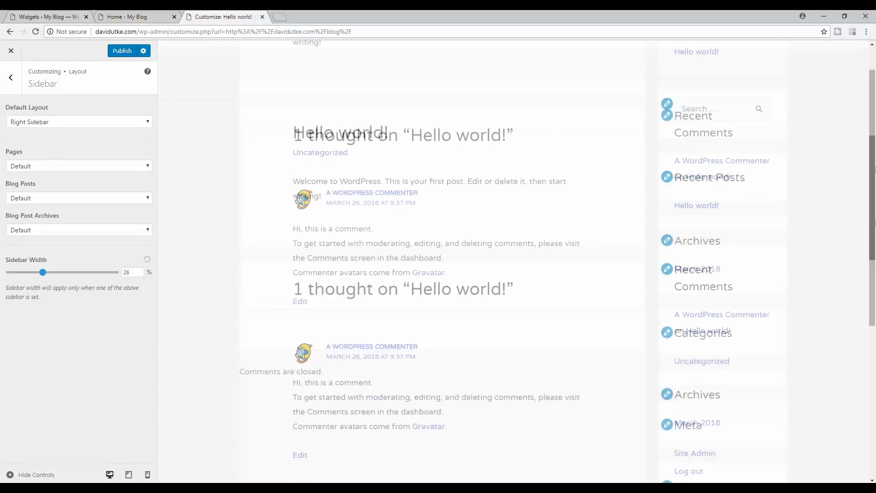
pyautogui.scroll(10, 864, 269)
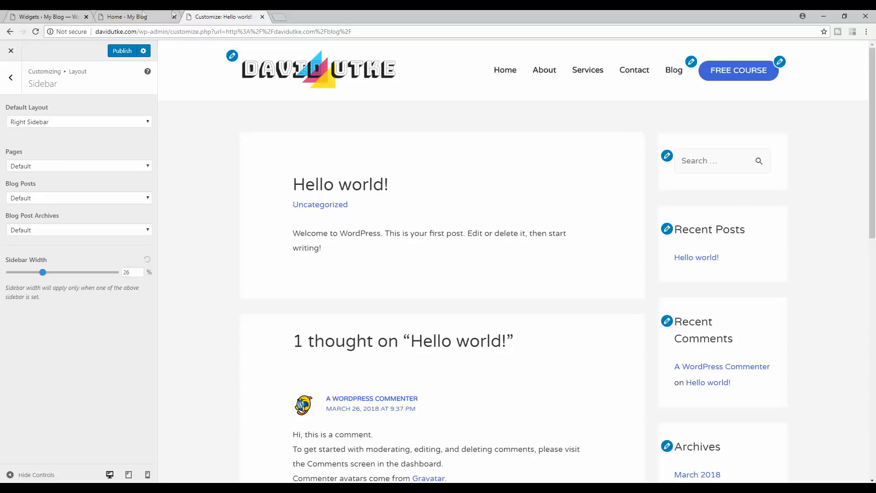
pyautogui.click(11, 78)
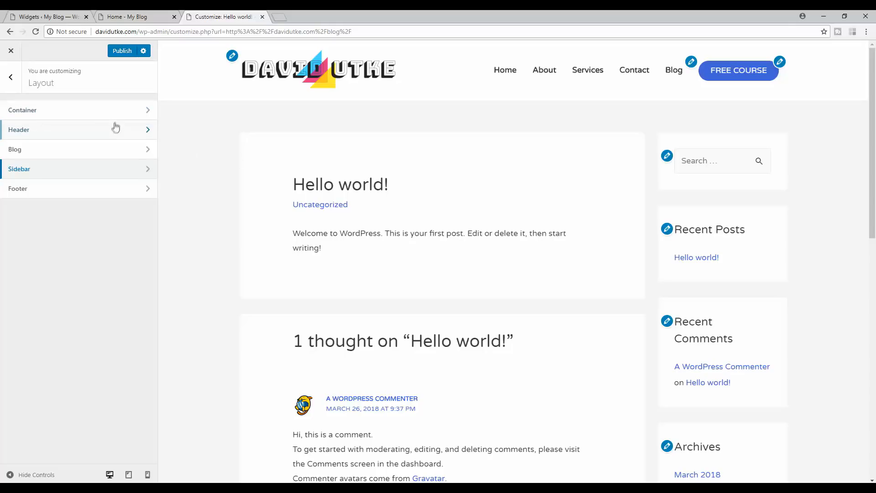
# - Go from the Layout sections to Colors & Background > Base Colors
pyautogui.click(99, 110)
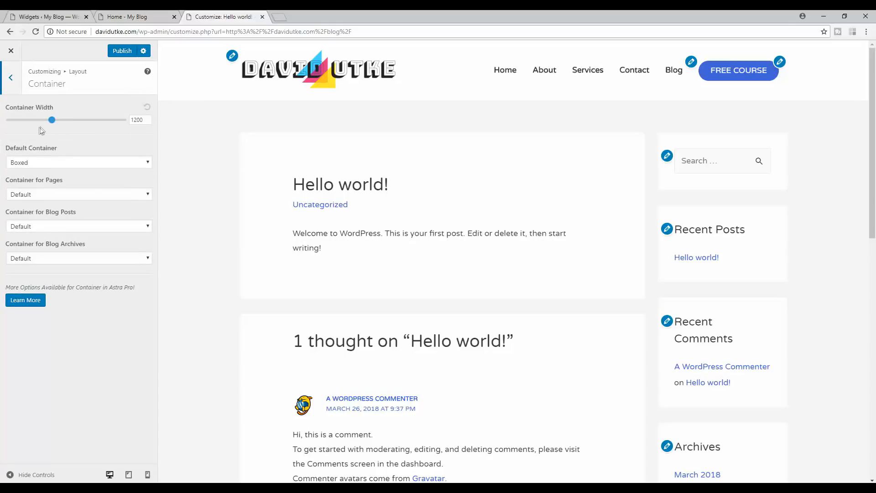
pyautogui.click(14, 78)
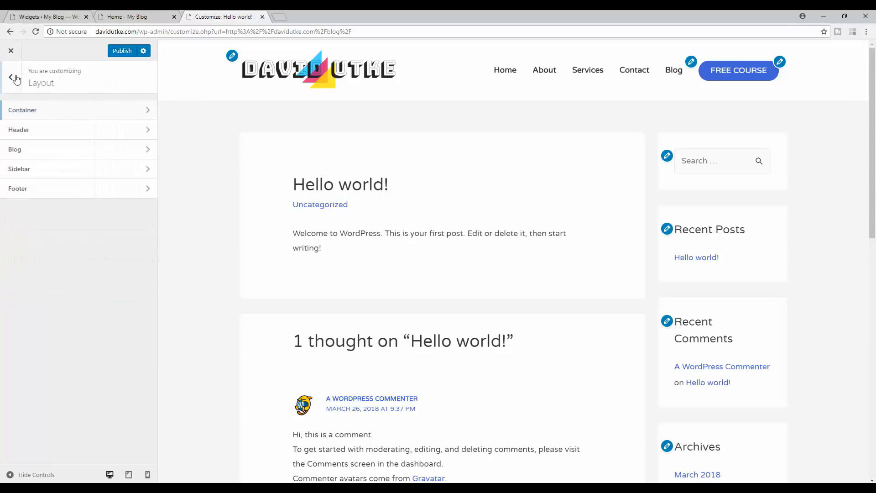
pyautogui.click(11, 78)
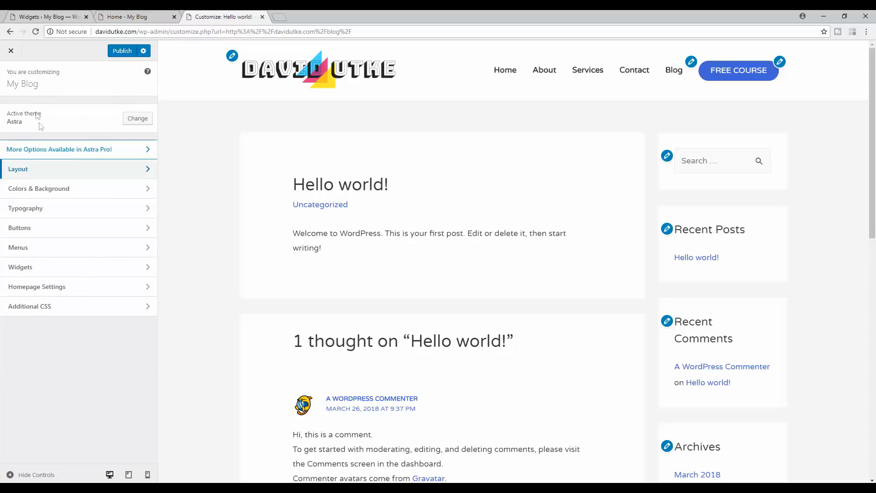
pyautogui.click(64, 189)
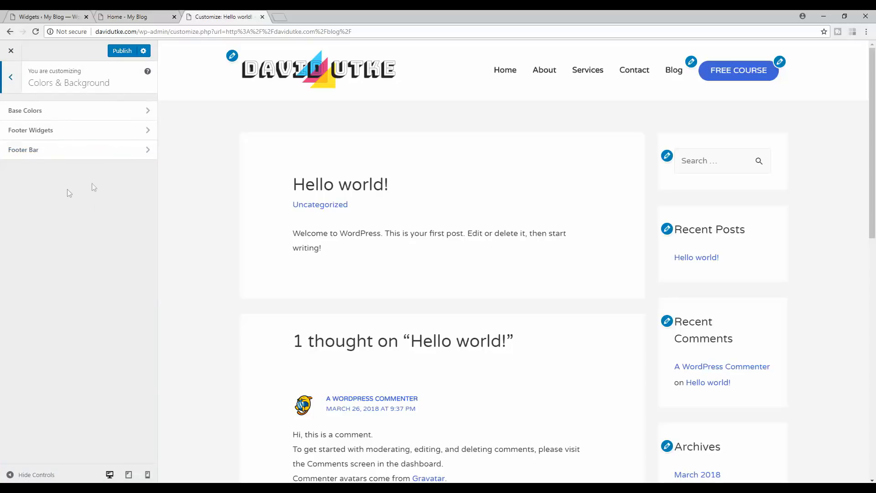
pyautogui.click(71, 111)
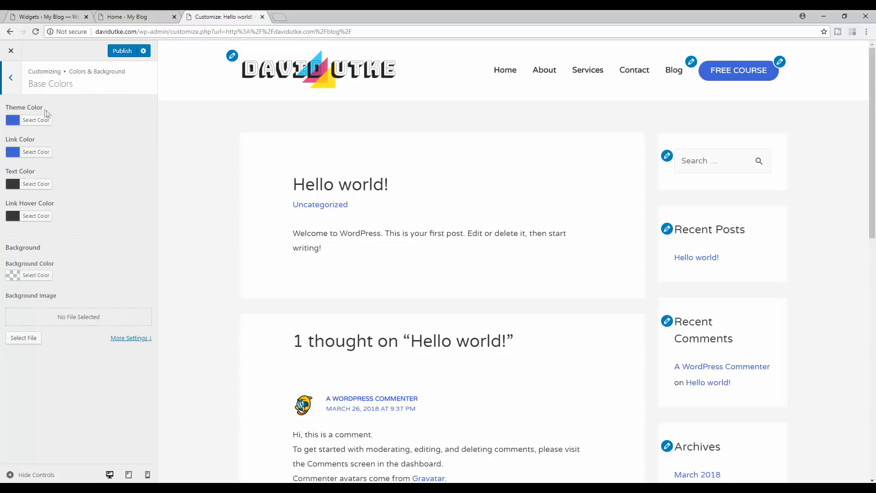
# - Set the Background Color to white (#ffffff) instead of grey #a3a3a3 and check the preview
pyautogui.click(36, 275)
pyautogui.moveTo(35, 310); pyautogui.dragTo(31, 287)
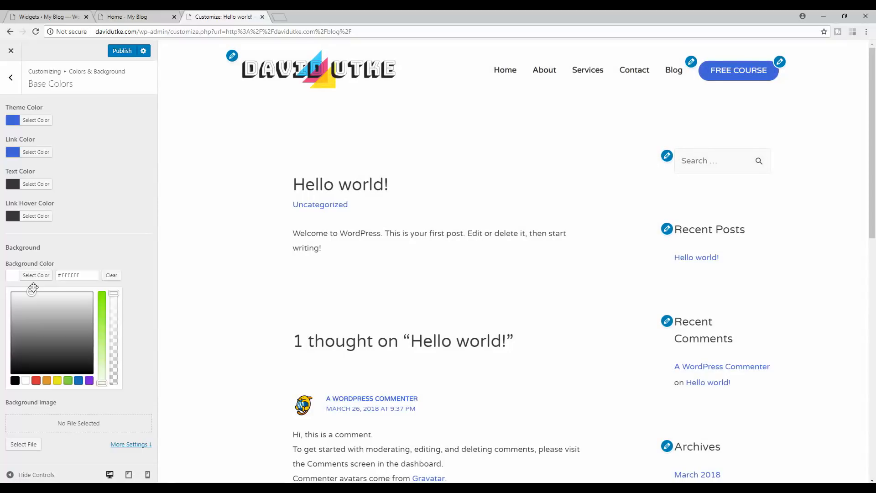
pyautogui.moveTo(872, 141); pyautogui.dragTo(873, 116)
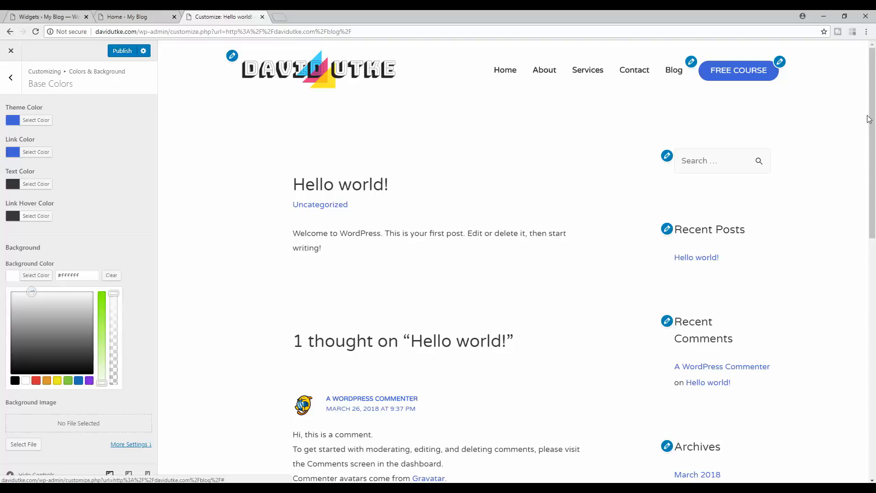
pyautogui.moveTo(30, 292); pyautogui.dragTo(53, 321)
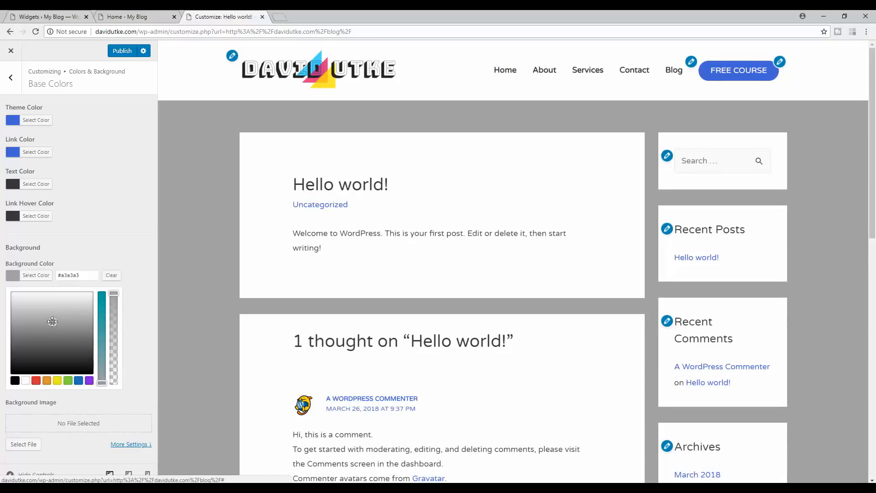
pyautogui.moveTo(52, 322); pyautogui.dragTo(53, 286)
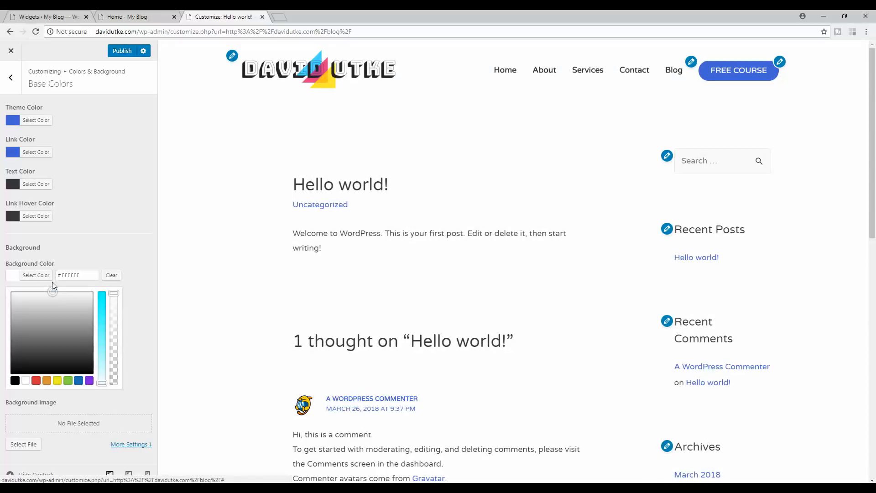
pyautogui.scroll(-5, 272, 195)
pyautogui.scroll(5, 256, 197)
pyautogui.scroll(-5, 650, 242)
pyautogui.scroll(-3, 650, 259)
pyautogui.scroll(12, 675, 233)
pyautogui.scroll(-5, 730, 296)
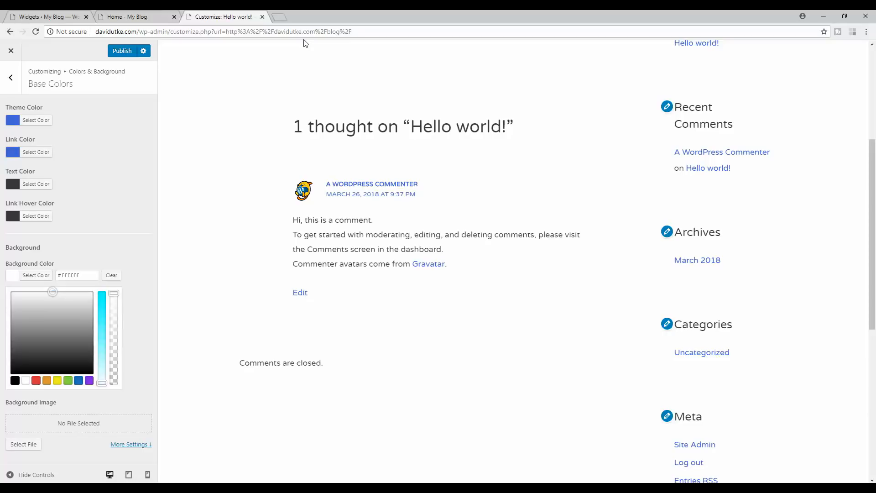
pyautogui.scroll(5, 360, 89)
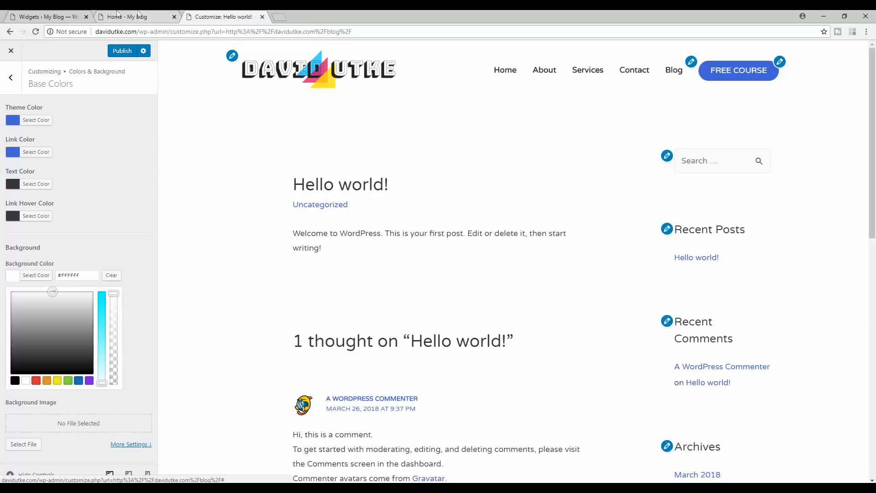
# - Compare the Widgets admin page with the Customizer, ending on the Customizer's main menu
pyautogui.click(50, 16)
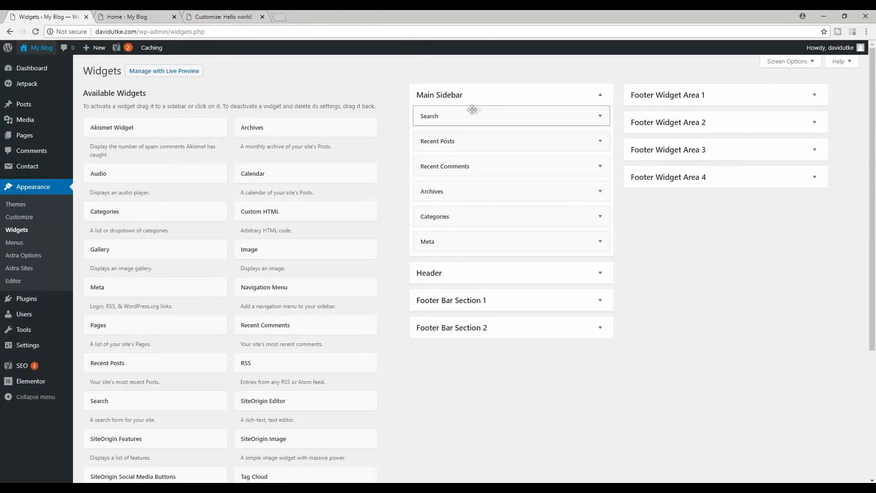
pyautogui.click(219, 17)
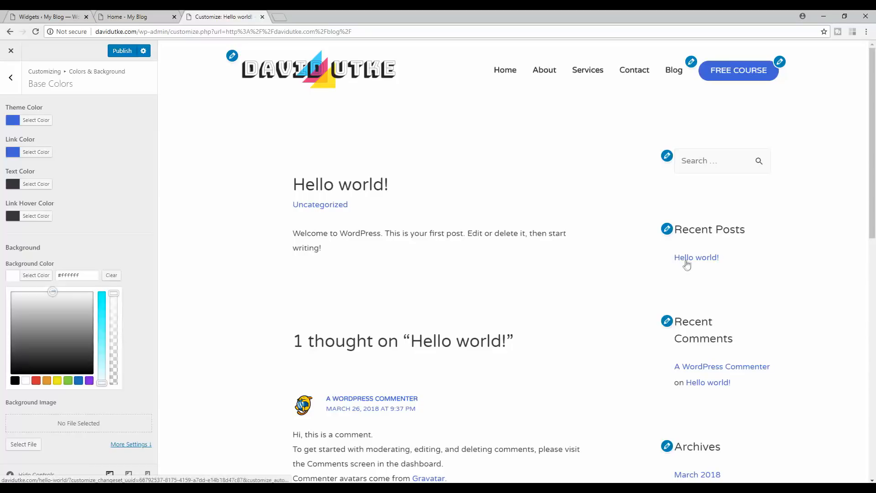
pyautogui.click(42, 17)
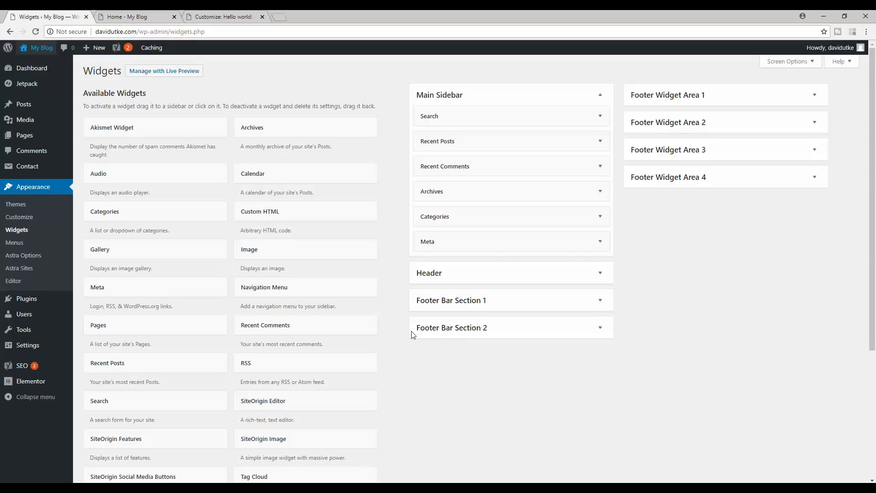
pyautogui.click(256, 15)
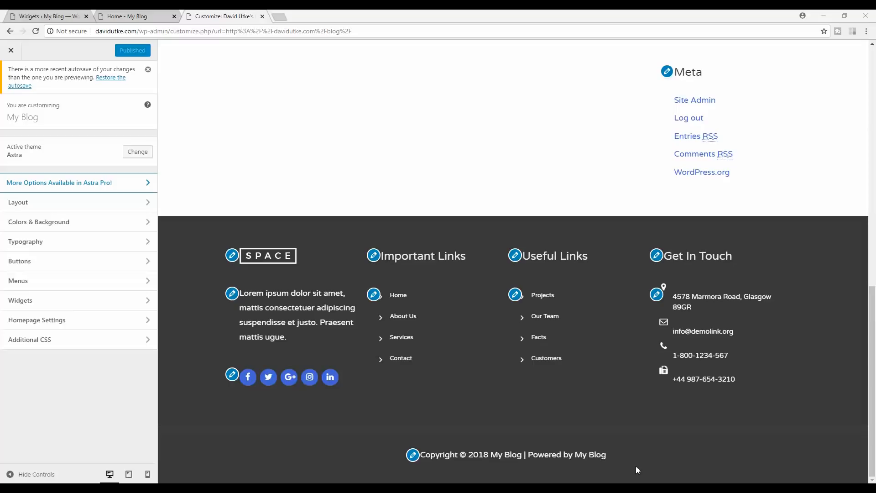
# - Delete '[site_title] | Powered by [site_title]' from footer Section 1 text, leaving Copyright © and year
pyautogui.moveTo(607, 456); pyautogui.dragTo(553, 453)
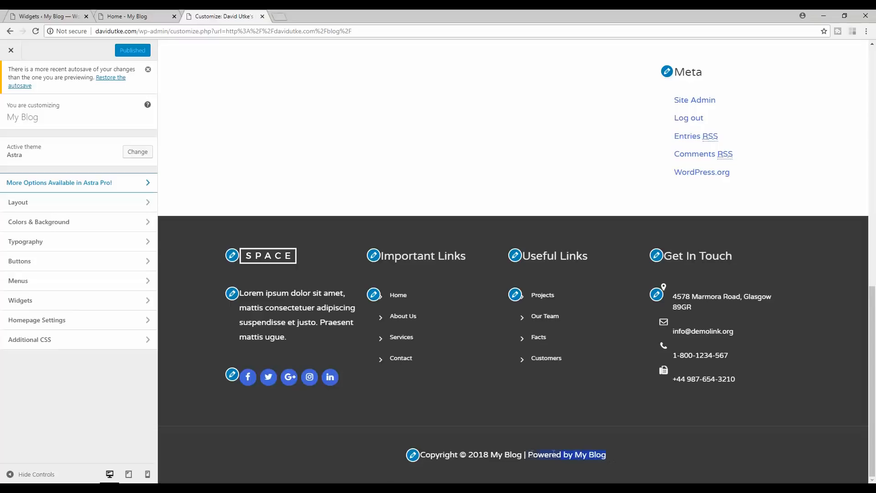
pyautogui.click(412, 454)
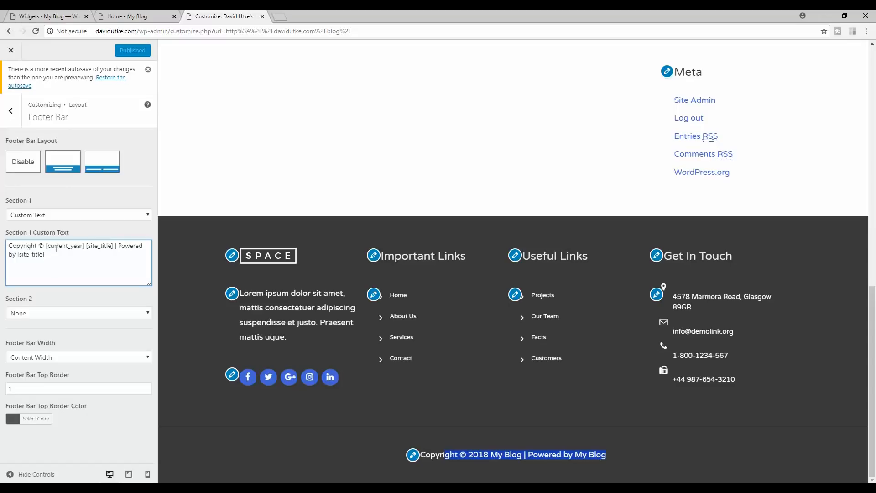
pyautogui.moveTo(85, 245); pyautogui.dragTo(107, 245)
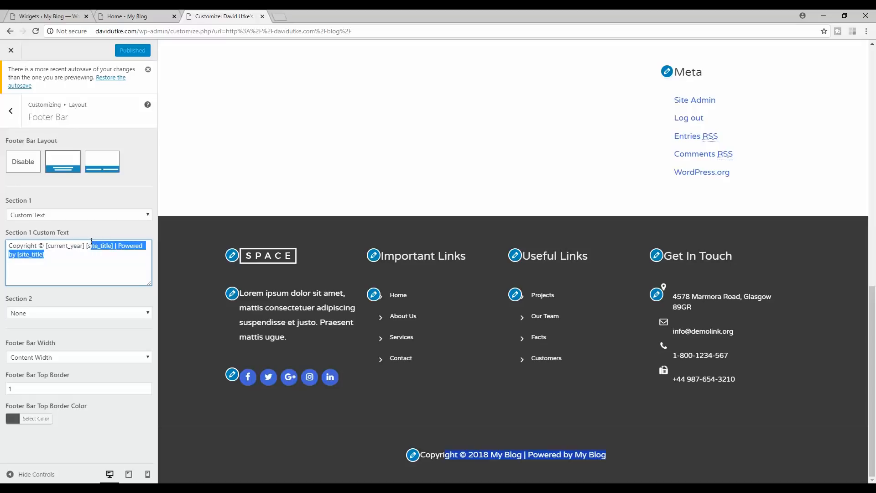
pyautogui.press('BackSpace')
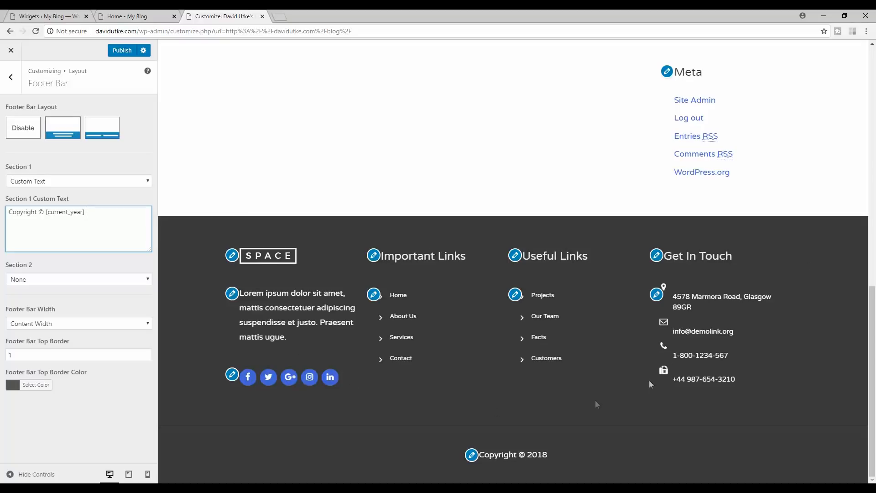
# - Bring up the Widgets page and toggle Footer Widget Area 1 closed and open
pyautogui.click(91, 14)
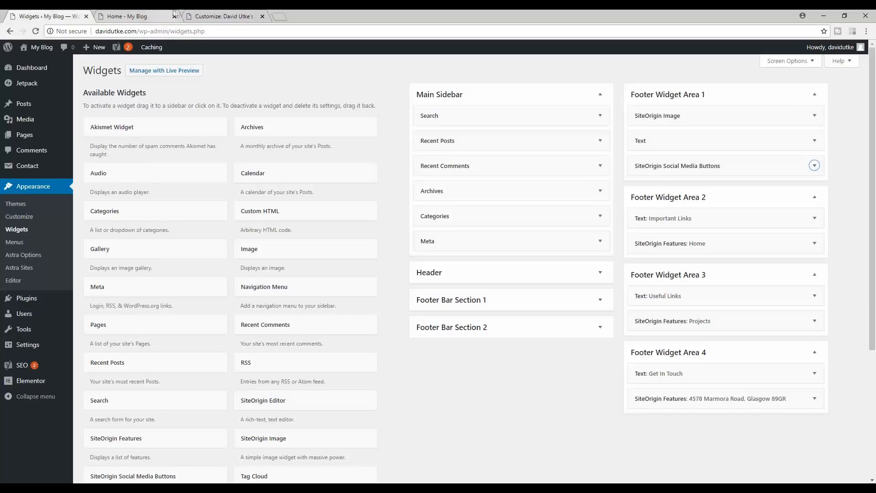
pyautogui.click(811, 93)
pyautogui.click(810, 93)
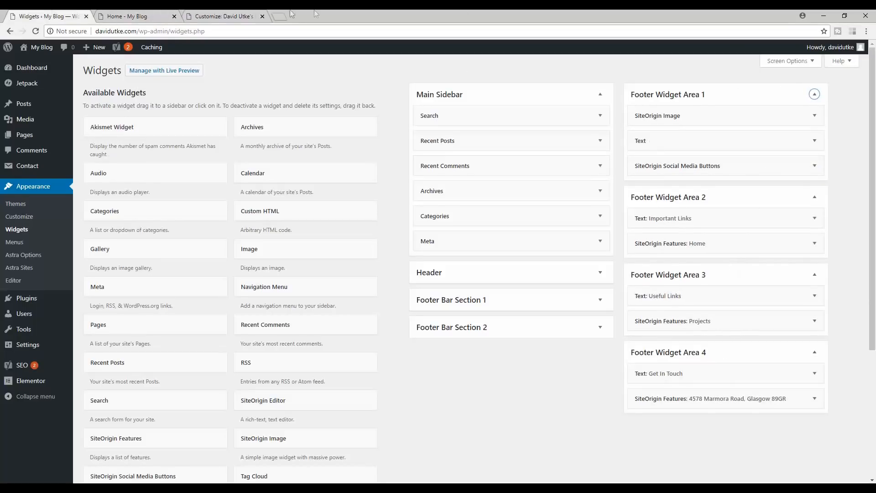
# - Inspect the SiteOrigin Social Media Buttons widget and its Facebook network entry
pyautogui.click(222, 14)
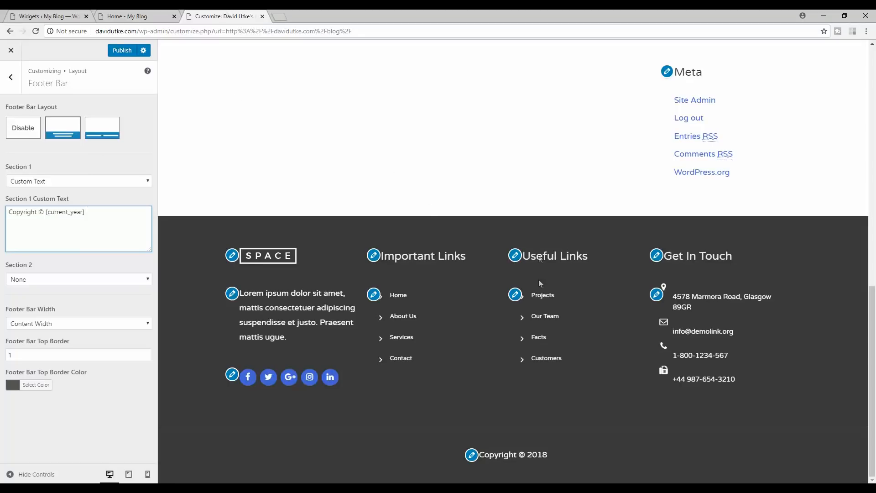
pyautogui.click(50, 16)
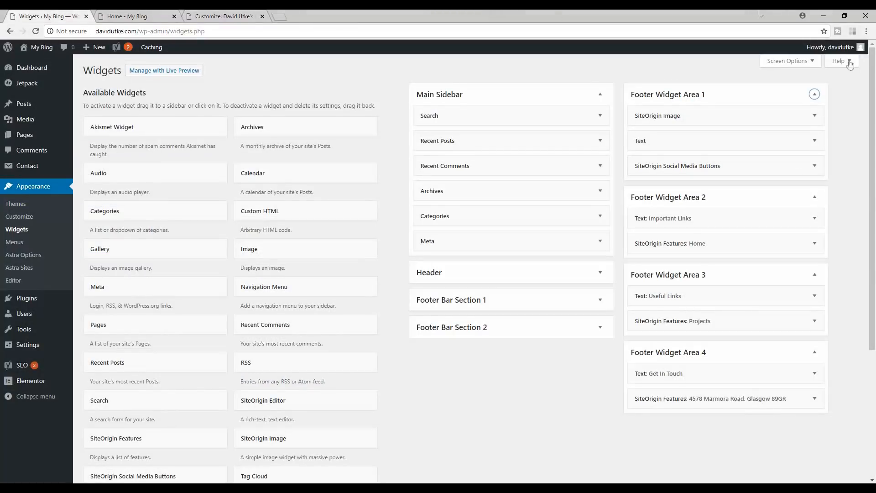
pyautogui.scroll(-2, 775, 109)
pyautogui.scroll(2, 730, 127)
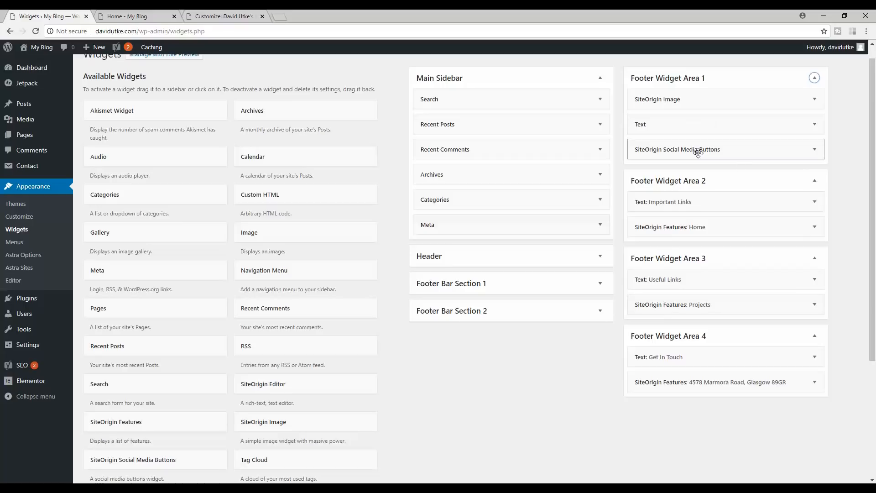
pyautogui.click(815, 149)
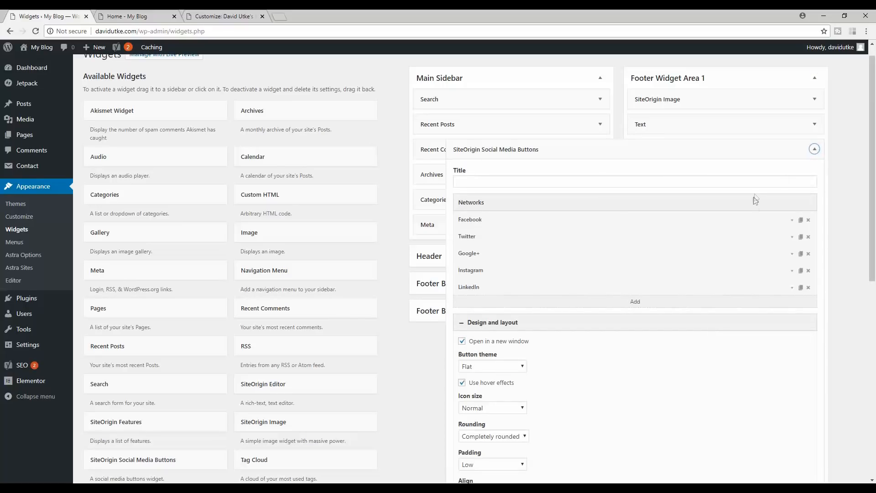
pyautogui.click(792, 220)
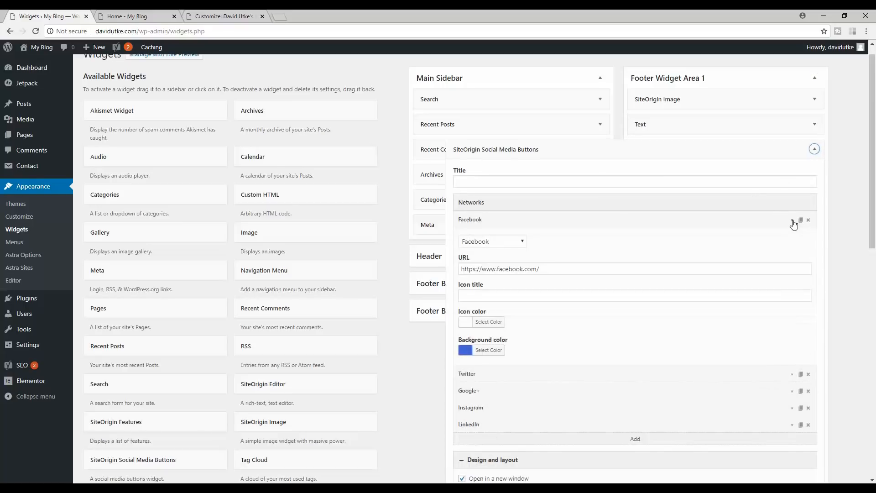
pyautogui.click(792, 221)
pyautogui.click(814, 149)
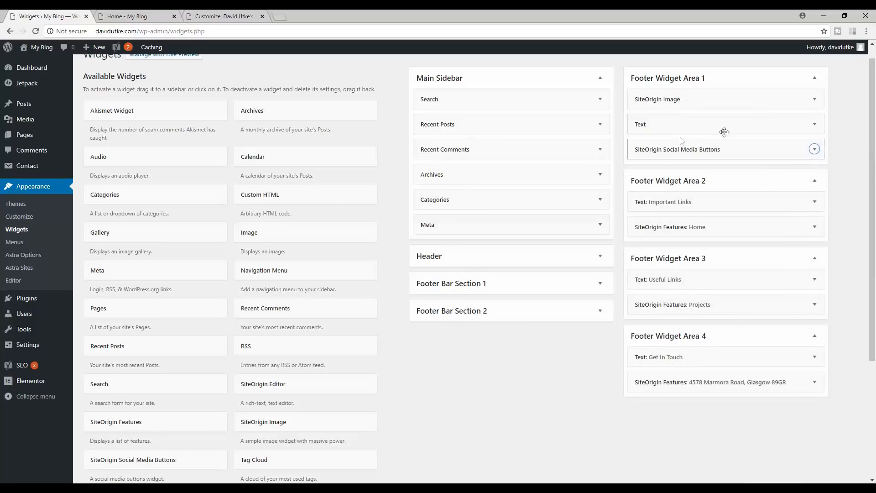
# - Look over the SiteOrigin Image widget, closing its media library without choosing an image
pyautogui.click(814, 99)
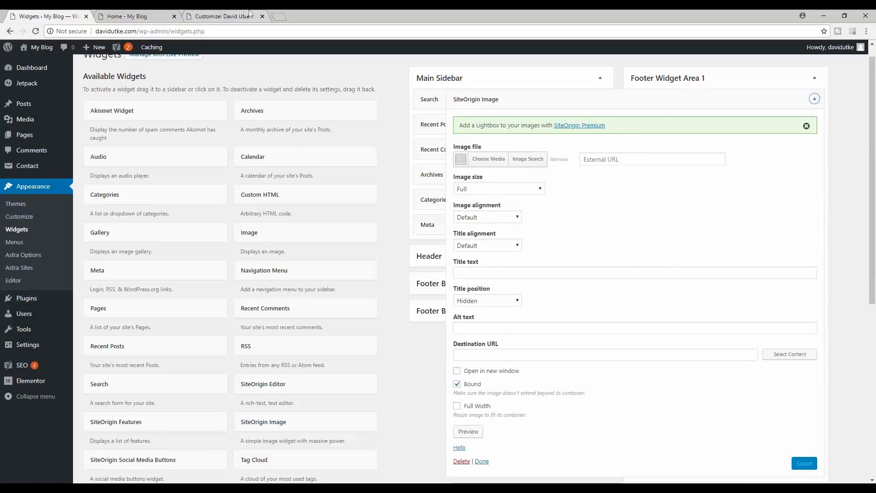
pyautogui.click(235, 16)
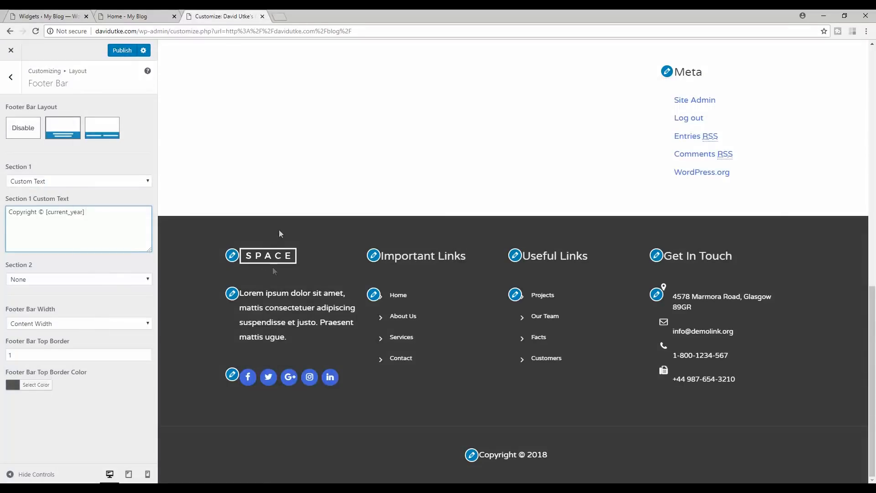
pyautogui.click(46, 16)
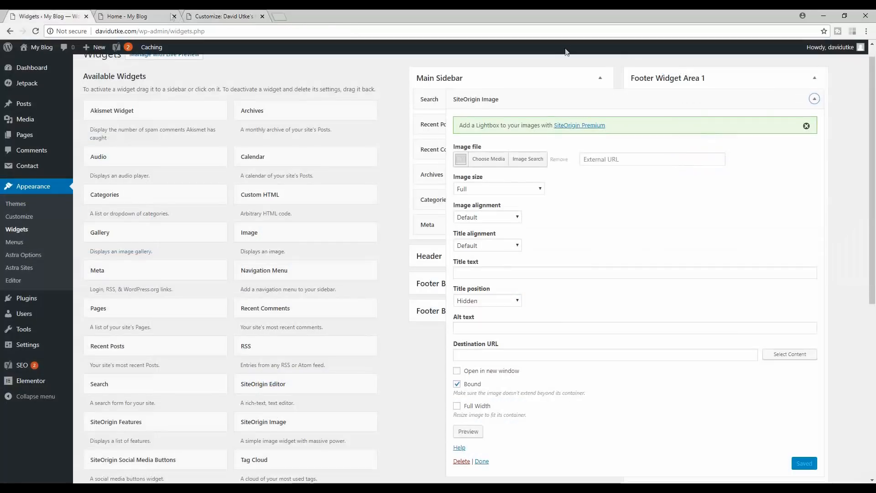
pyautogui.click(484, 159)
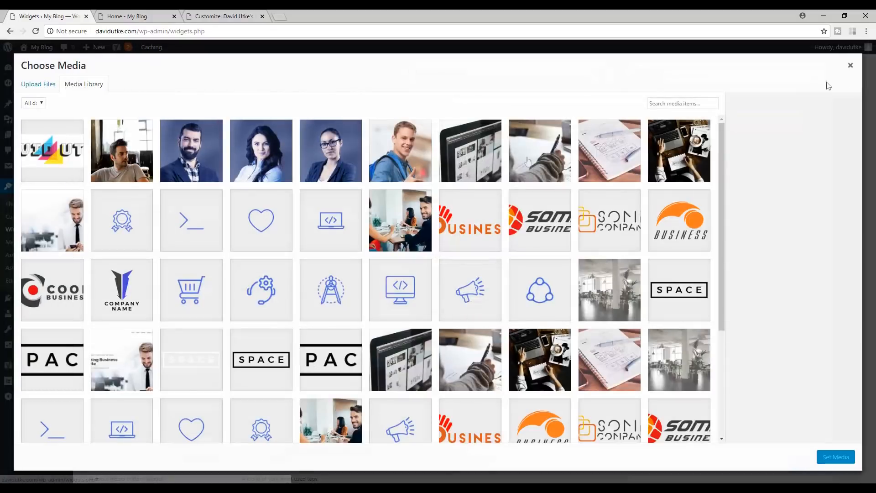
pyautogui.click(850, 68)
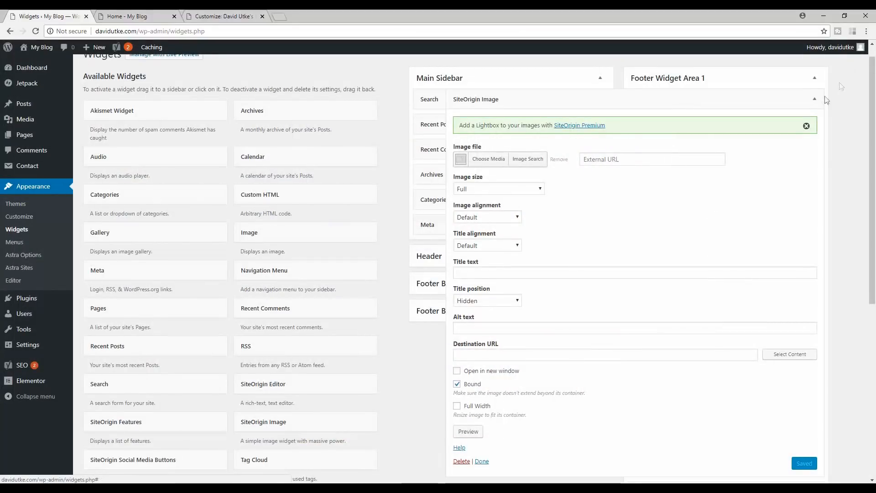
pyautogui.click(814, 99)
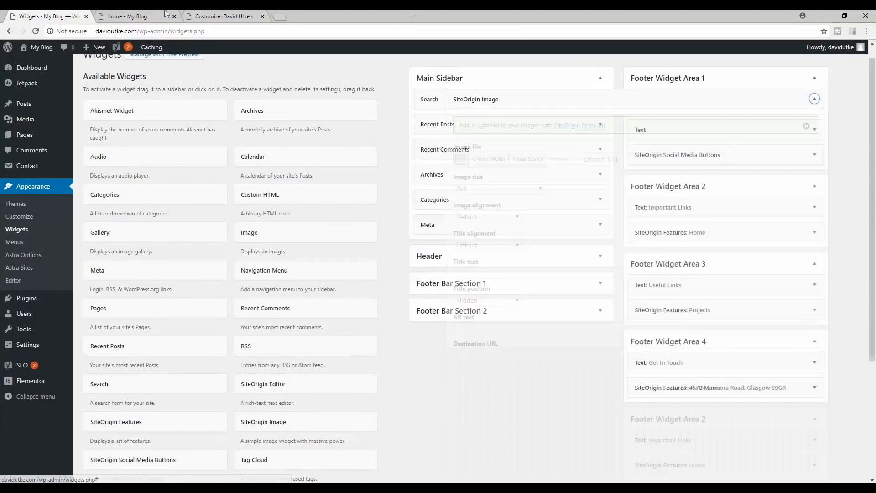
# - Recheck the Facebook entry against the footer preview, then expand SiteOrigin Features: Home
pyautogui.click(211, 16)
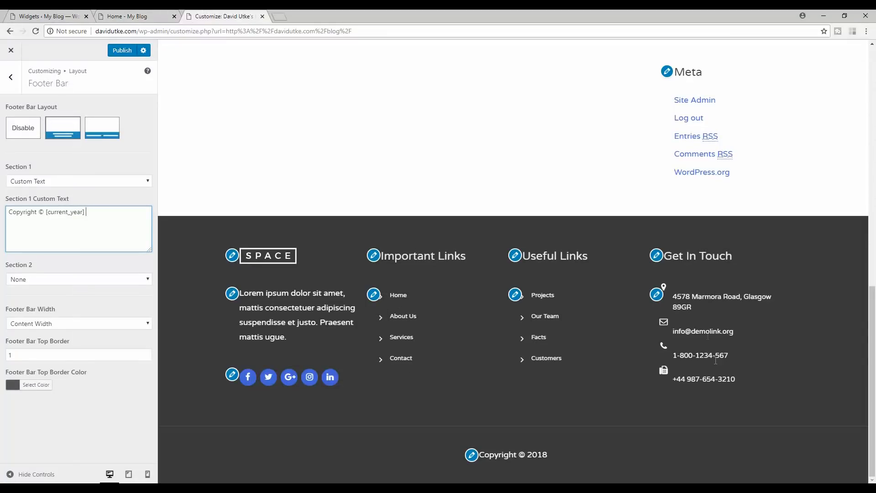
pyautogui.click(91, 15)
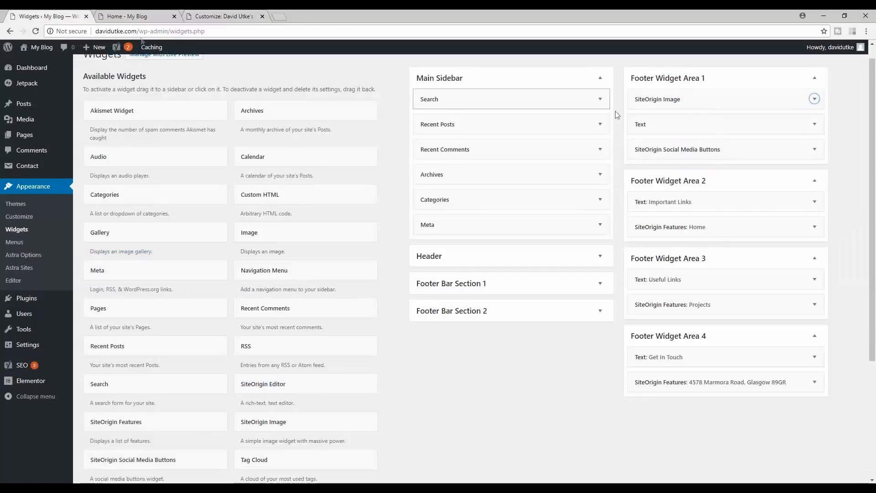
pyautogui.click(814, 151)
pyautogui.click(792, 221)
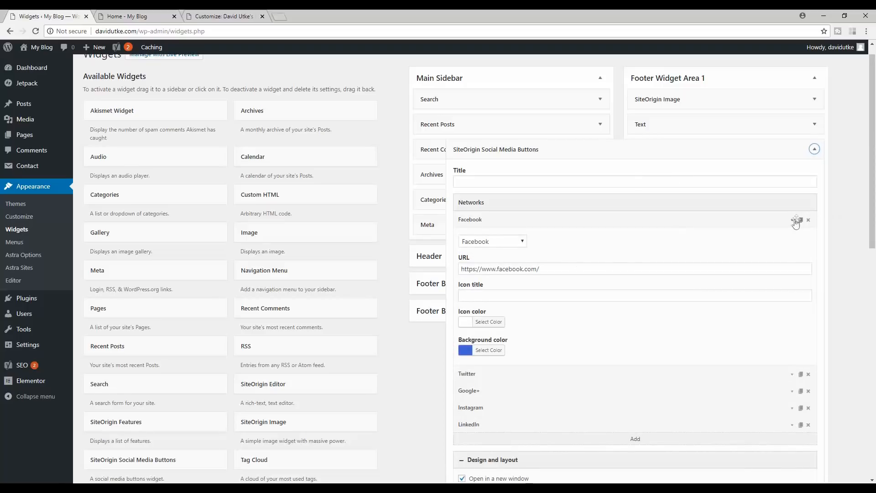
pyautogui.click(792, 221)
pyautogui.click(224, 16)
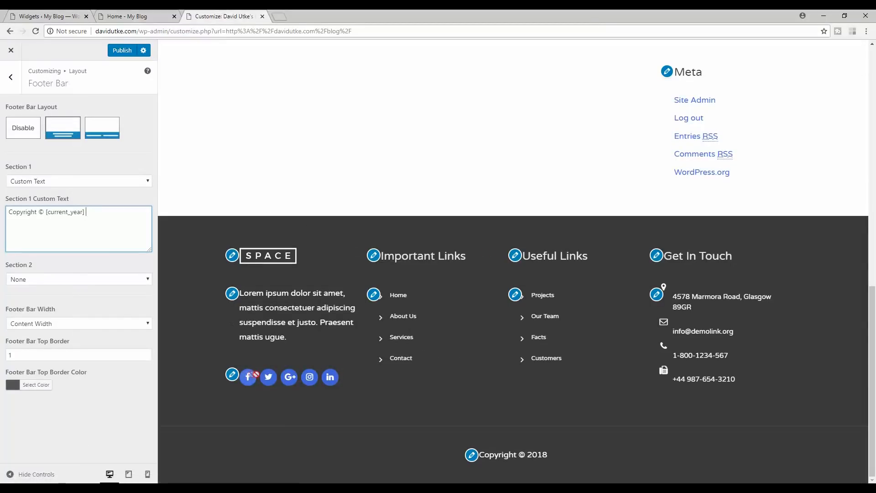
pyautogui.click(46, 16)
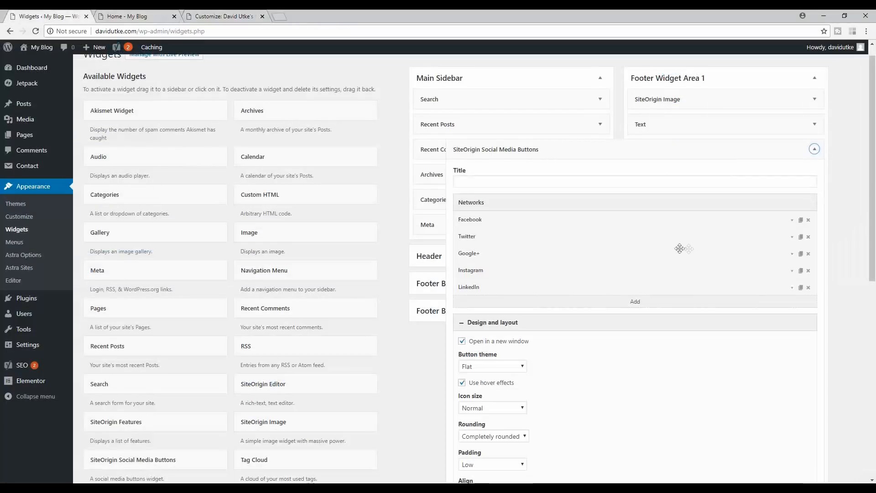
pyautogui.scroll(-5, 679, 248)
pyautogui.scroll(5, 616, 307)
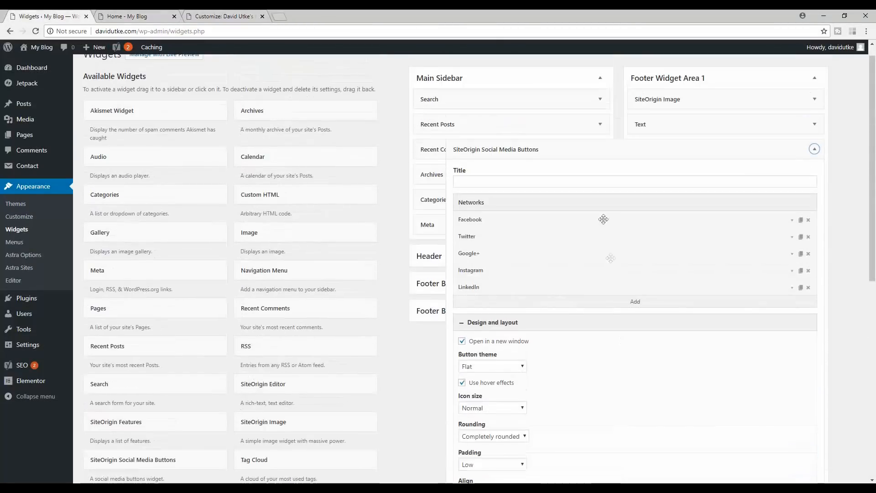
pyautogui.click(814, 150)
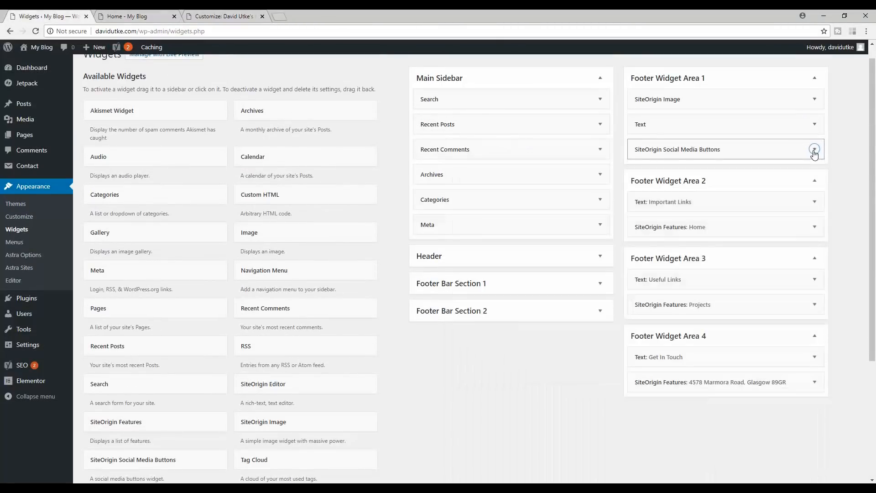
pyautogui.click(814, 226)
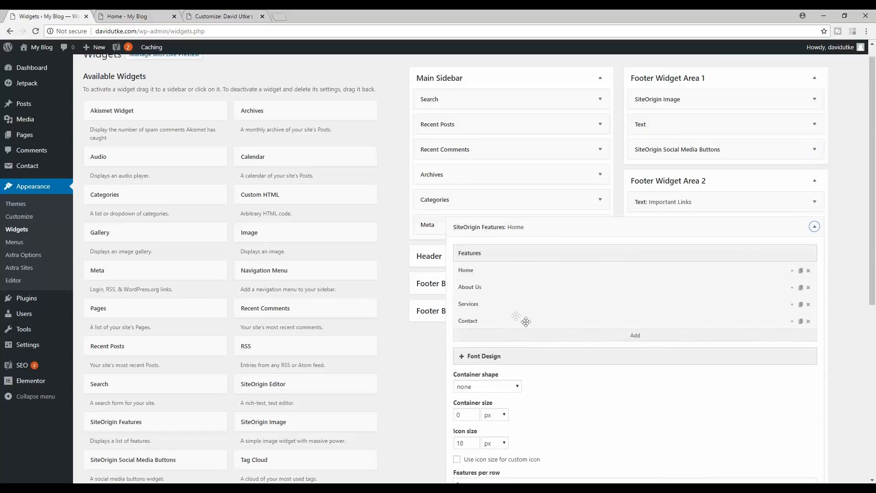
# - Review the Home feature's settings, then collapse the Home features widget
pyautogui.click(792, 272)
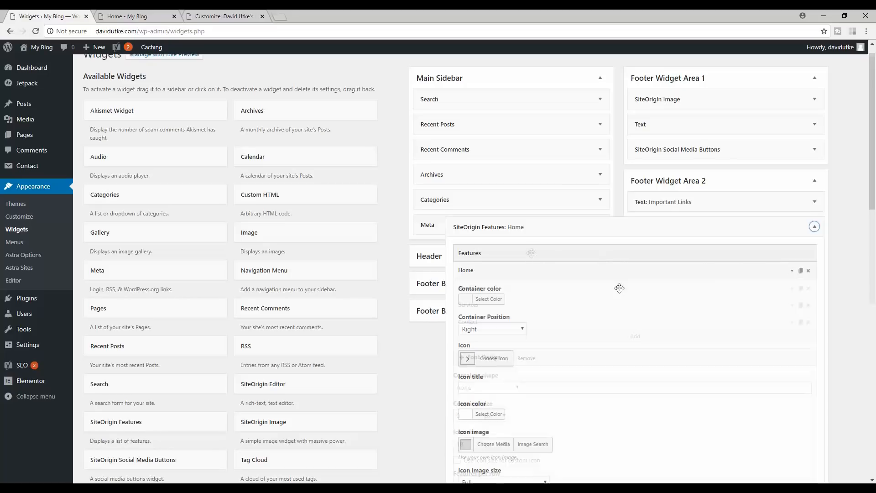
pyautogui.scroll(-3, 573, 354)
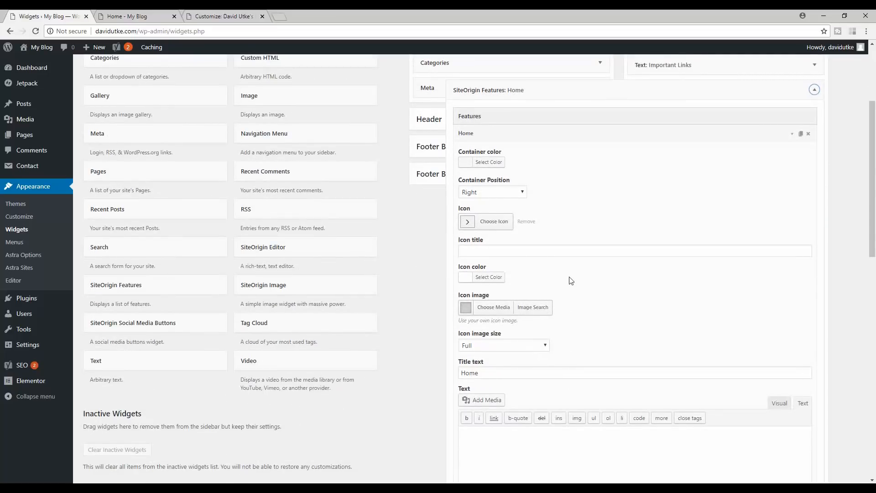
pyautogui.scroll(-5, 647, 297)
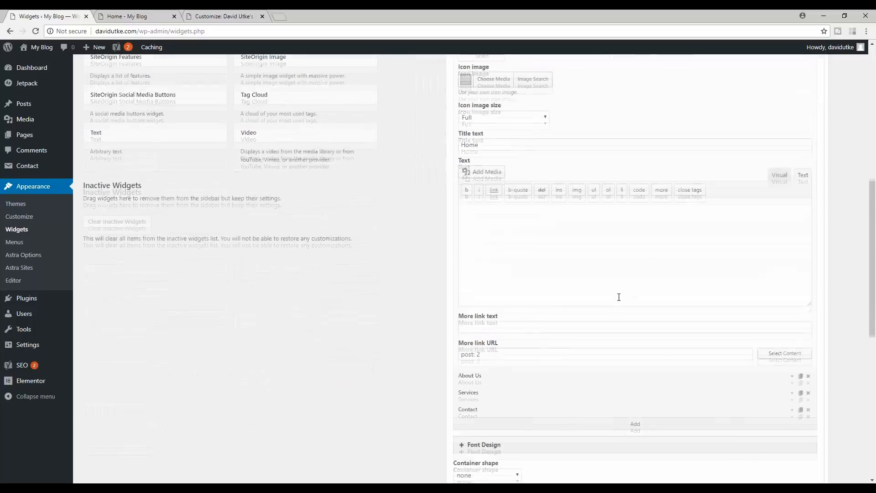
pyautogui.scroll(-2, 551, 329)
pyautogui.scroll(9, 564, 338)
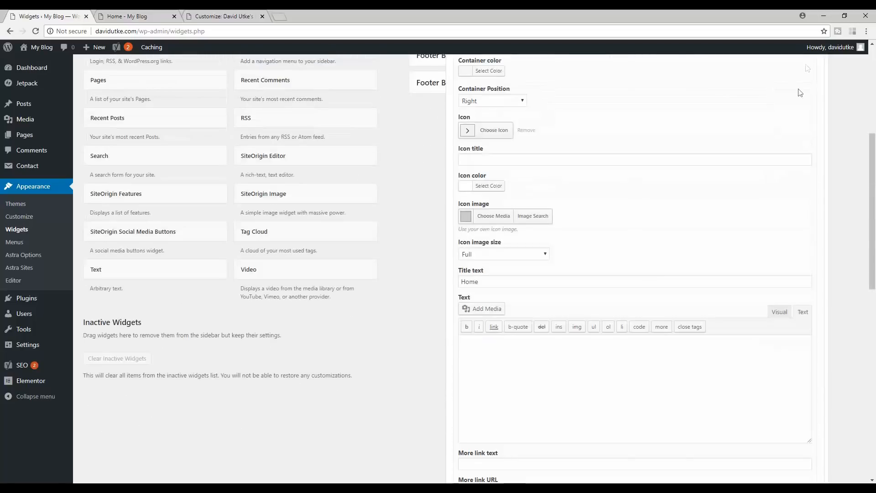
pyautogui.click(792, 273)
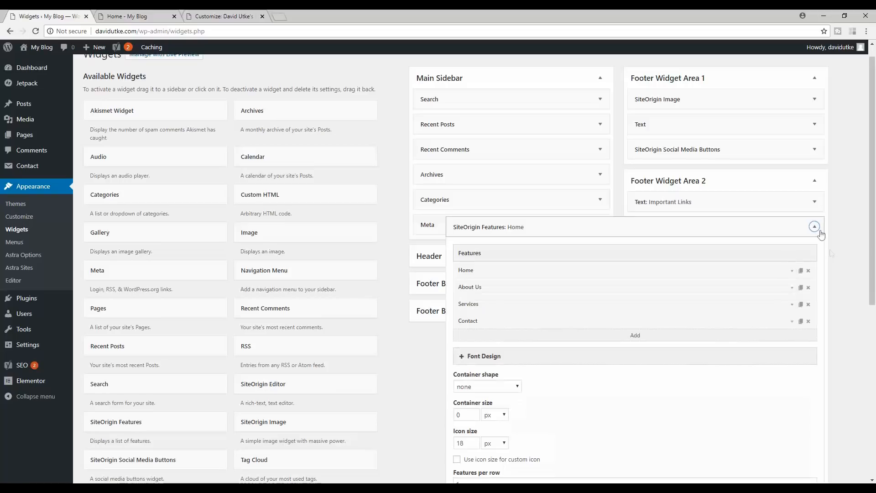
pyautogui.click(814, 227)
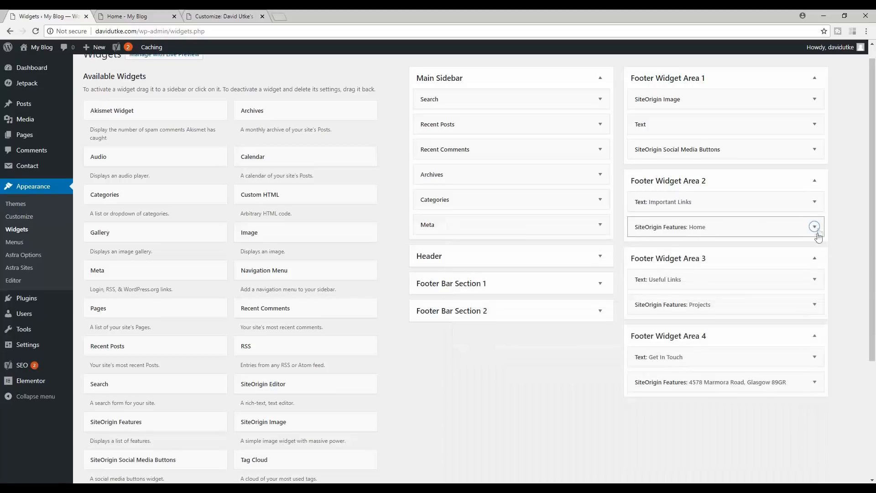
# - Expand the SiteOrigin Features: Projects widget and its Projects feature item
pyautogui.click(814, 304)
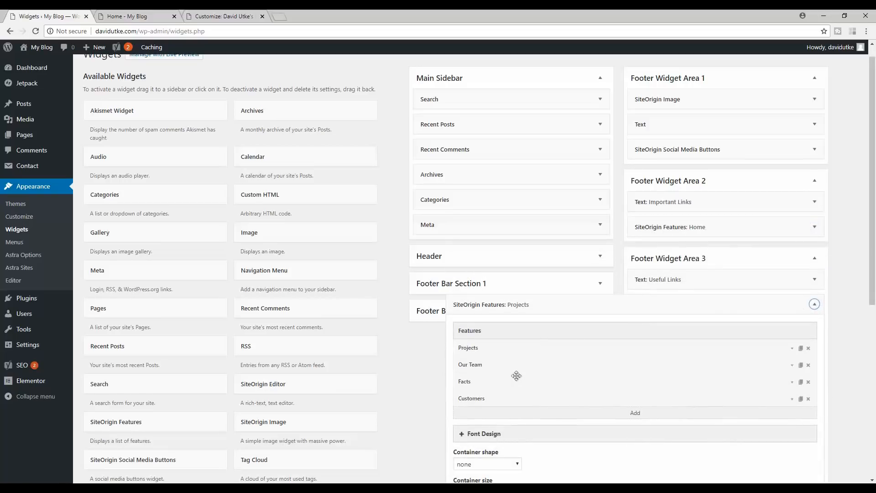
pyautogui.scroll(-3, 548, 365)
pyautogui.scroll(-3, 675, 294)
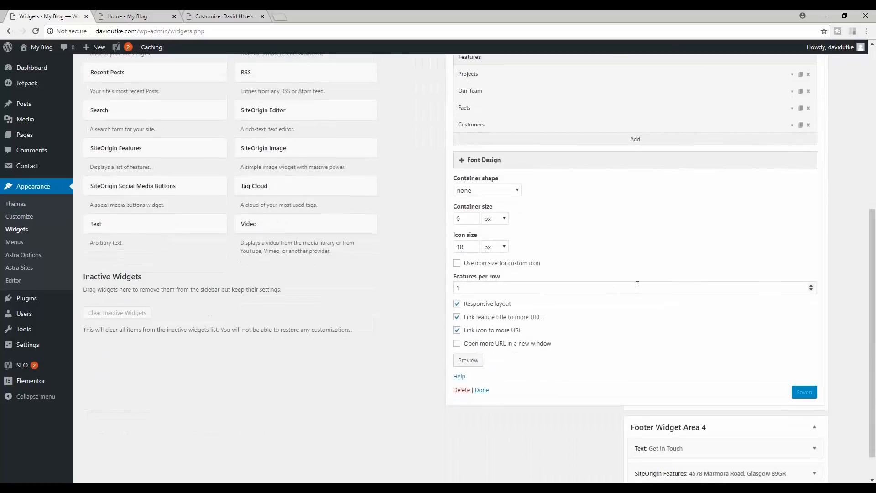
pyautogui.scroll(4, 635, 285)
pyautogui.click(792, 258)
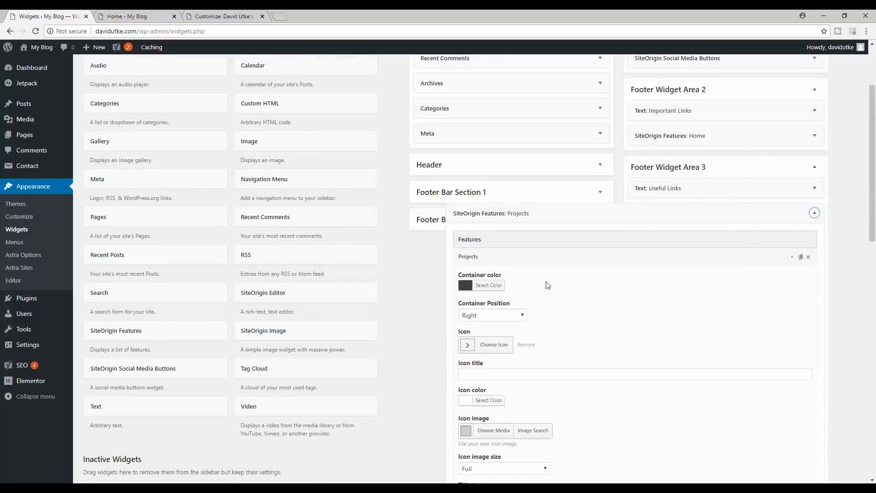
pyautogui.scroll(-4, 548, 285)
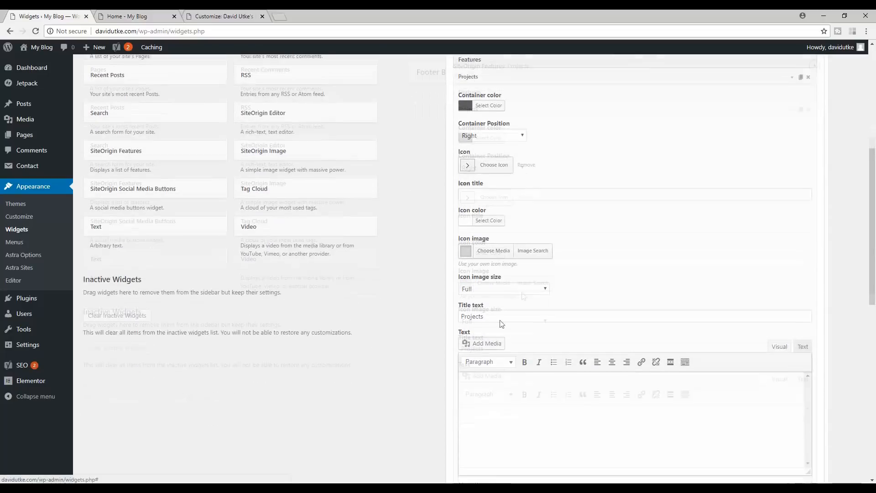
# - Compare against the footer preview, inspect the Projects More link text and URL fields, then return to the preview
pyautogui.click(197, 14)
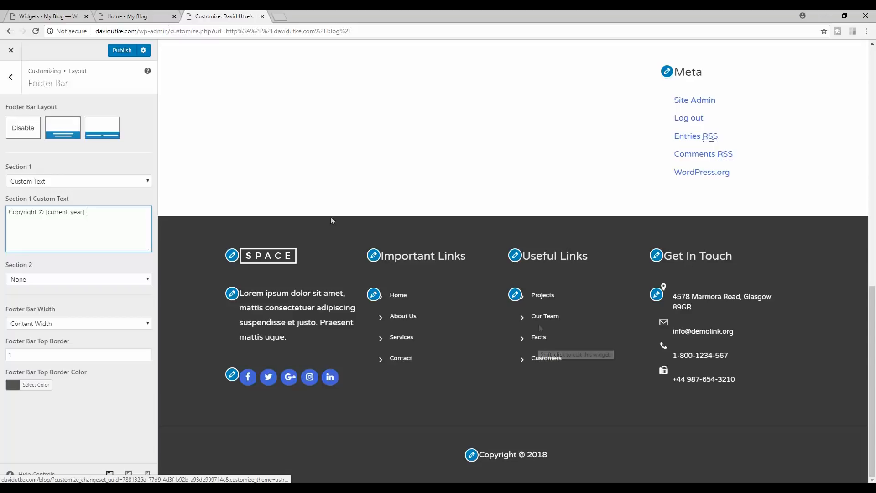
pyautogui.click(59, 16)
pyautogui.scroll(-3, 647, 295)
pyautogui.scroll(-1, 652, 283)
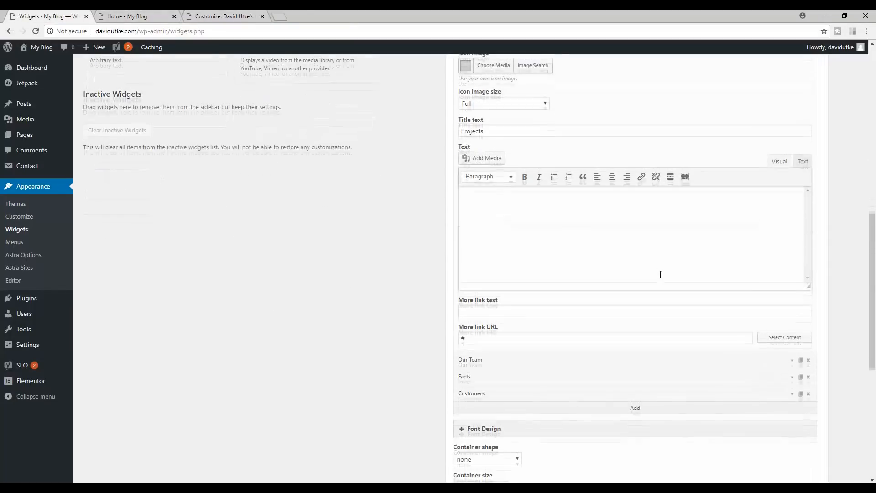
pyautogui.click(470, 336)
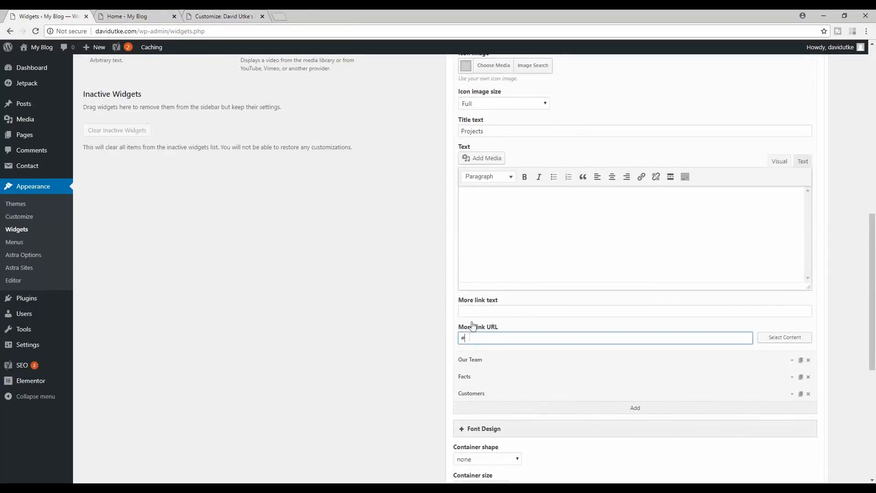
pyautogui.click(466, 310)
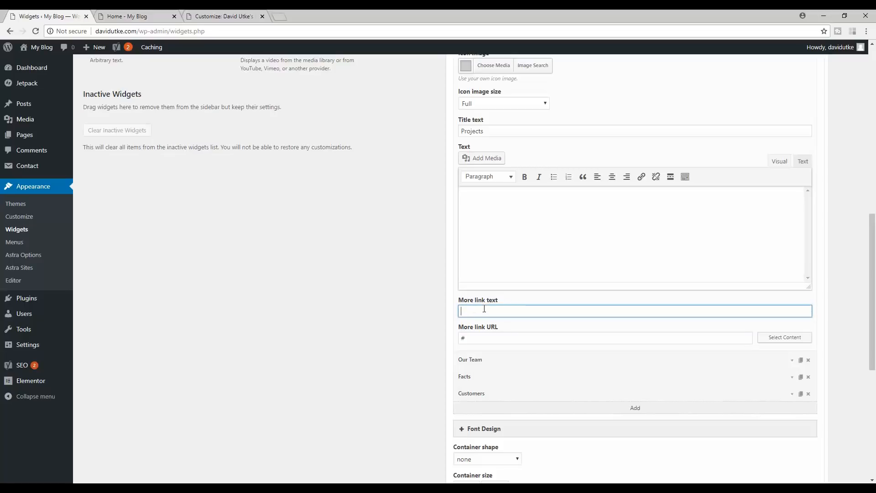
pyautogui.scroll(8, 639, 297)
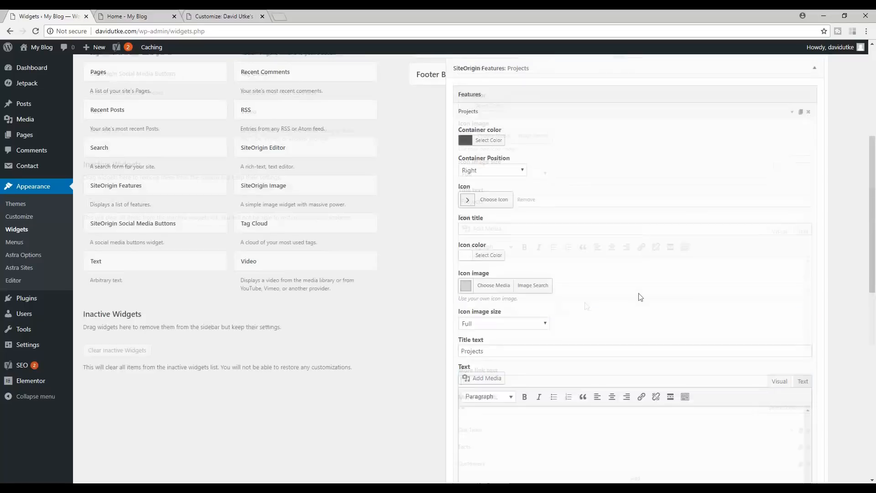
pyautogui.click(213, 16)
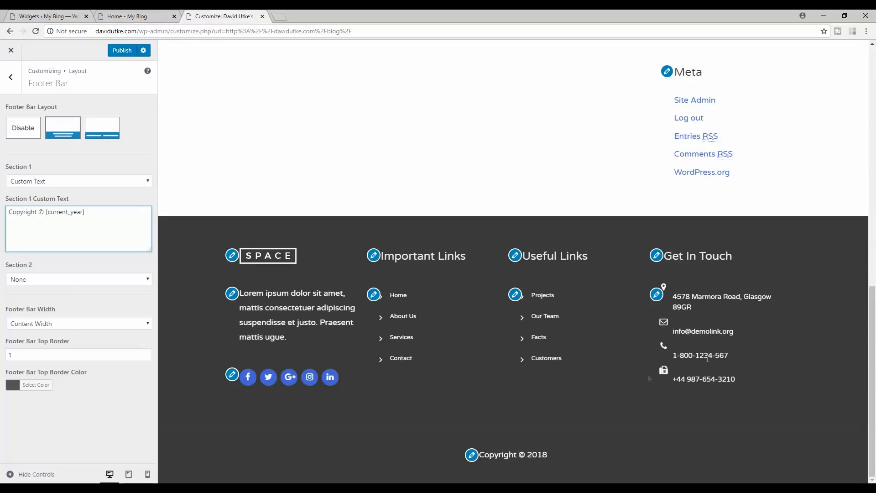
# - Scroll the preview to the top and close the Customizer, choosing Leave without publishing
pyautogui.moveTo(873, 425); pyautogui.dragTo(873, 82)
pyautogui.scroll(-2, 874, 145)
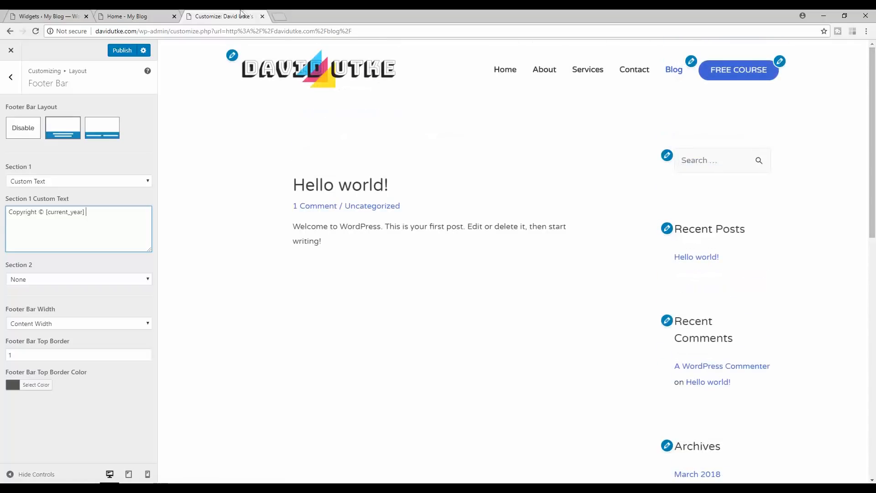
pyautogui.click(262, 17)
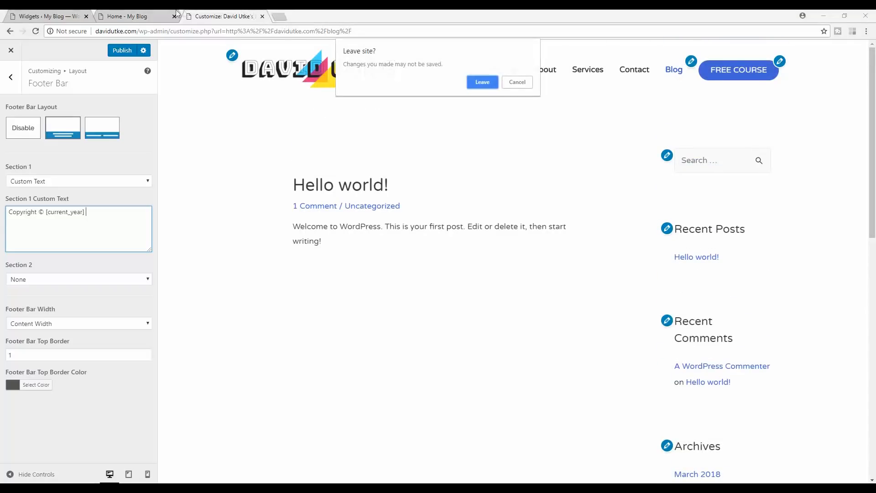
pyautogui.click(483, 82)
pyautogui.scroll(-5, 875, 210)
pyautogui.moveTo(875, 209); pyautogui.dragTo(874, 171)
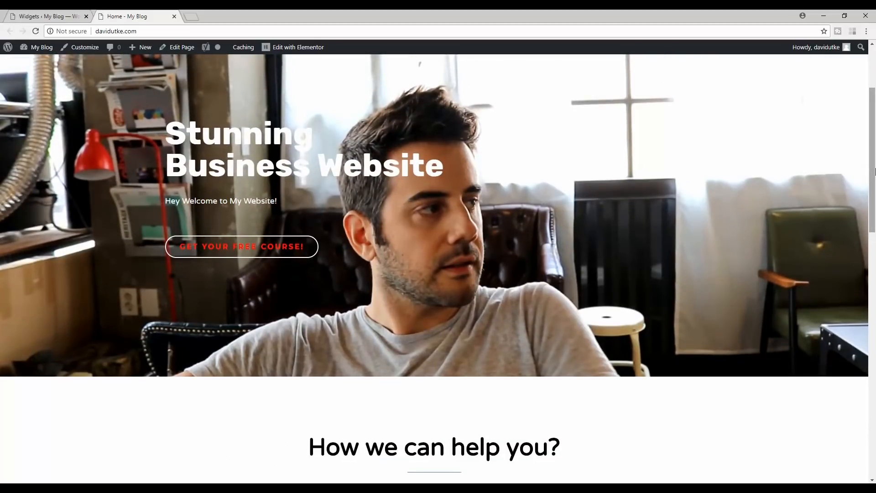